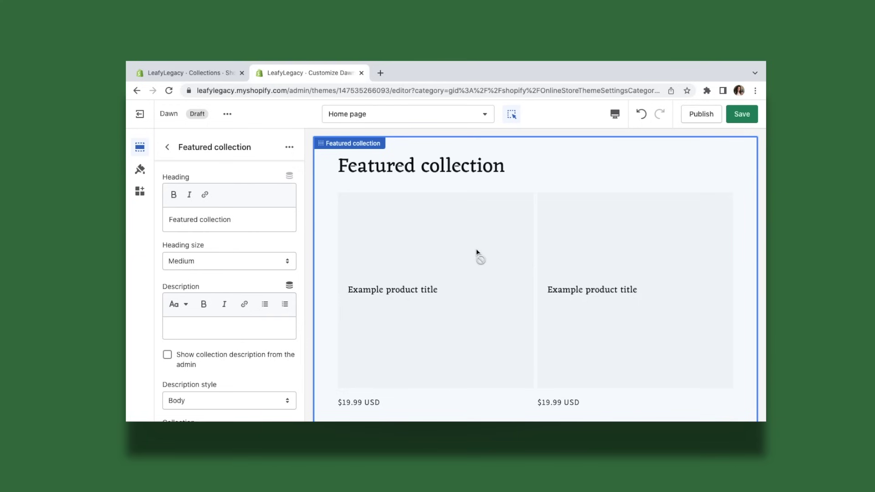
Step: Look over the theme editor's collection picker and section list, then scroll on to the onboarding page
{"action": "scroll", "coordinate": [297, 292], "scroll_direction": "down", "scroll_amount": 5}
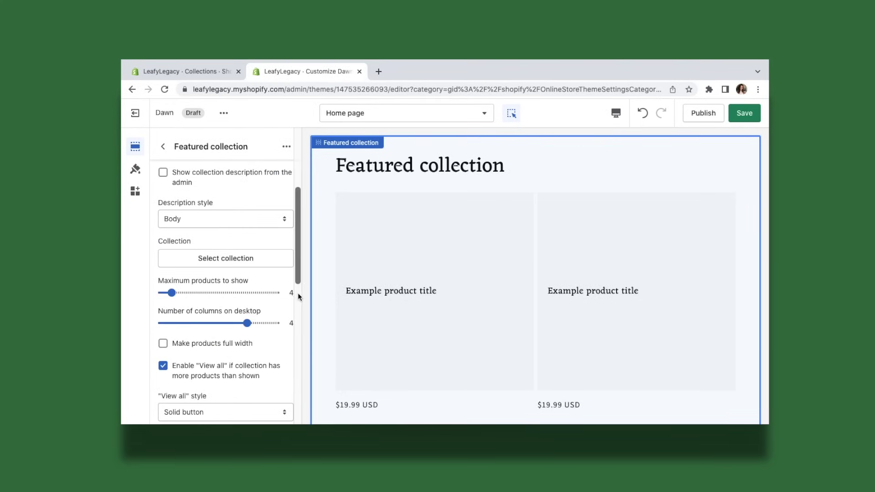
{"action": "left_click", "coordinate": [241, 264]}
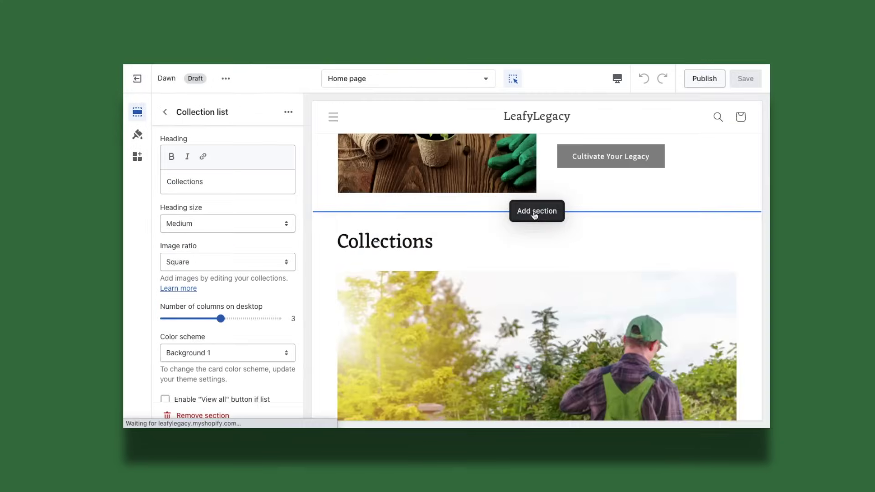
{"action": "left_click", "coordinate": [536, 215]}
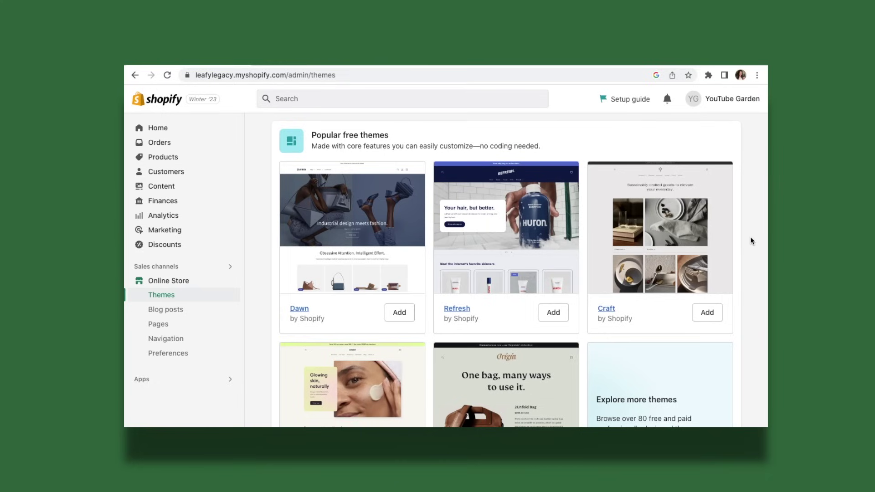
{"action": "scroll", "coordinate": [750, 240], "scroll_direction": "down", "scroll_amount": 2}
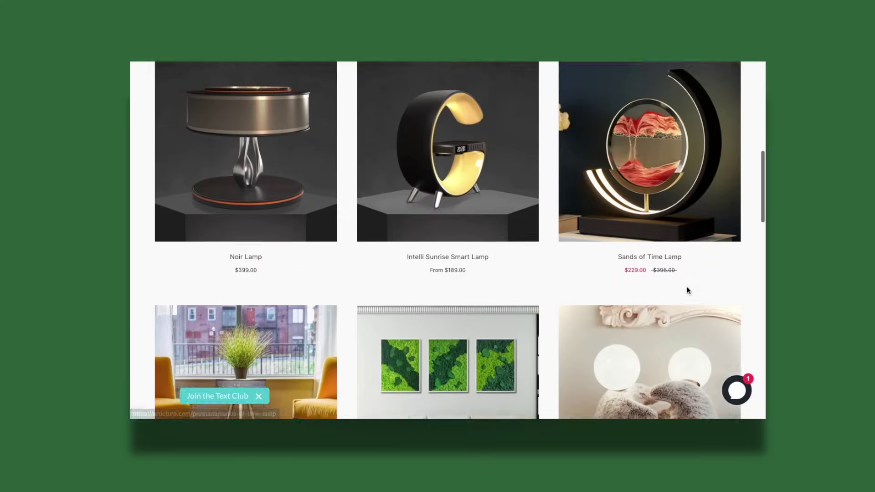
{"action": "scroll", "coordinate": [687, 289], "scroll_direction": "down", "scroll_amount": 2}
{"action": "scroll", "coordinate": [687, 287], "scroll_direction": "down", "scroll_amount": 5}
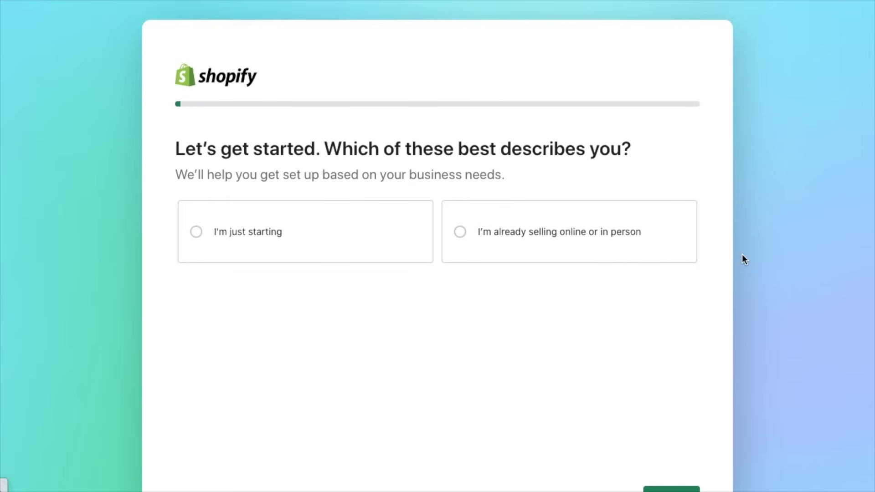
{"action": "scroll", "coordinate": [741, 254], "scroll_direction": "down", "scroll_amount": 2}
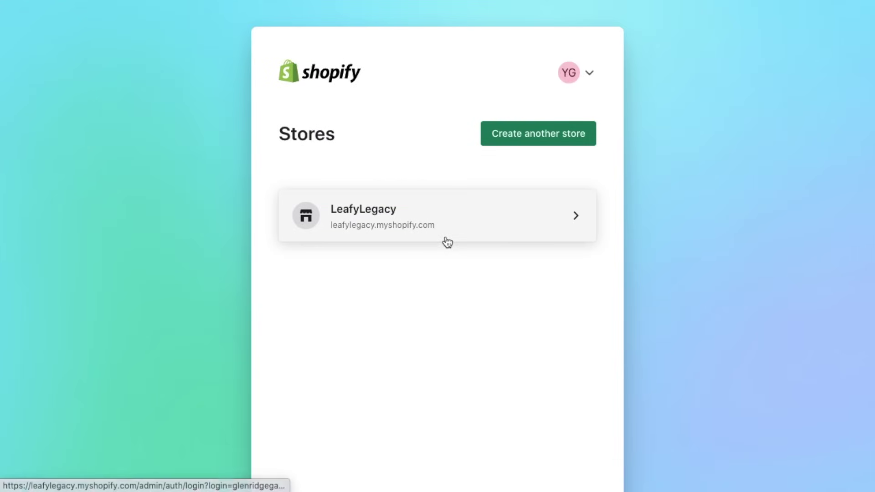
Step: Go to the LeafyLegacy admin's Online Store themes page
{"action": "left_click", "coordinate": [446, 241]}
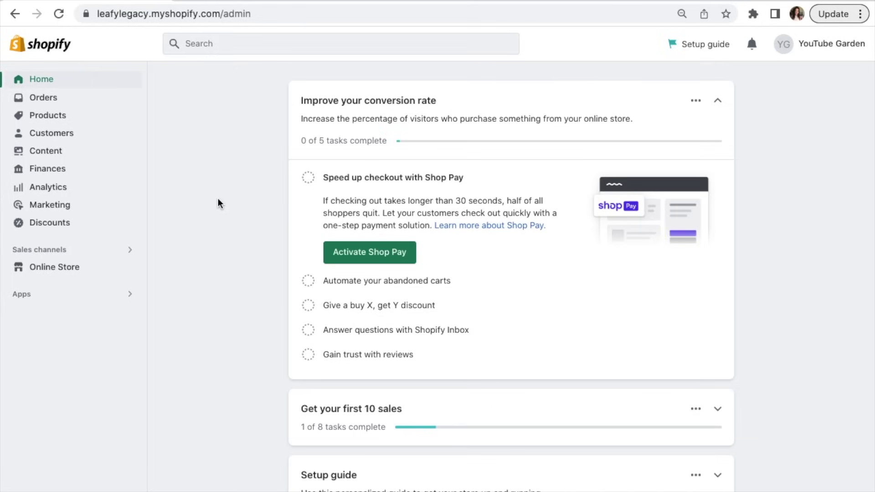
{"action": "scroll", "coordinate": [59, 274], "scroll_direction": "up", "scroll_amount": 5, "text": "ctrl"}
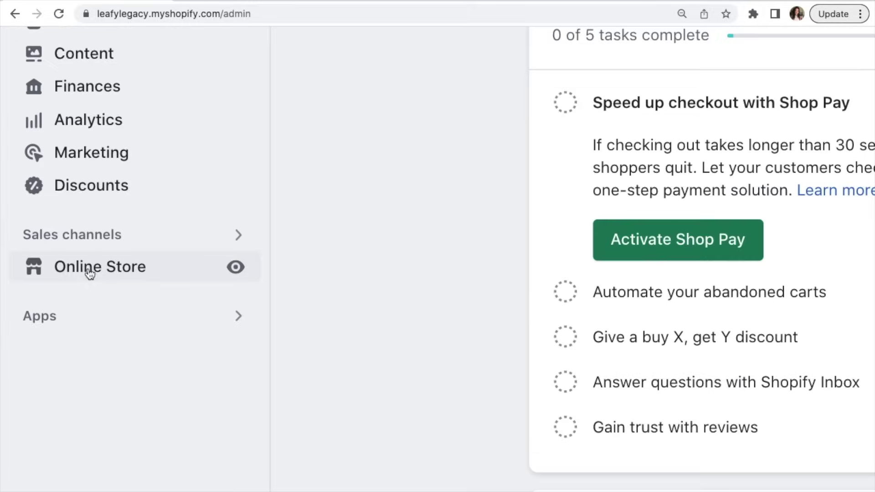
{"action": "left_click", "coordinate": [58, 273]}
{"action": "key", "text": "ctrl+0"}
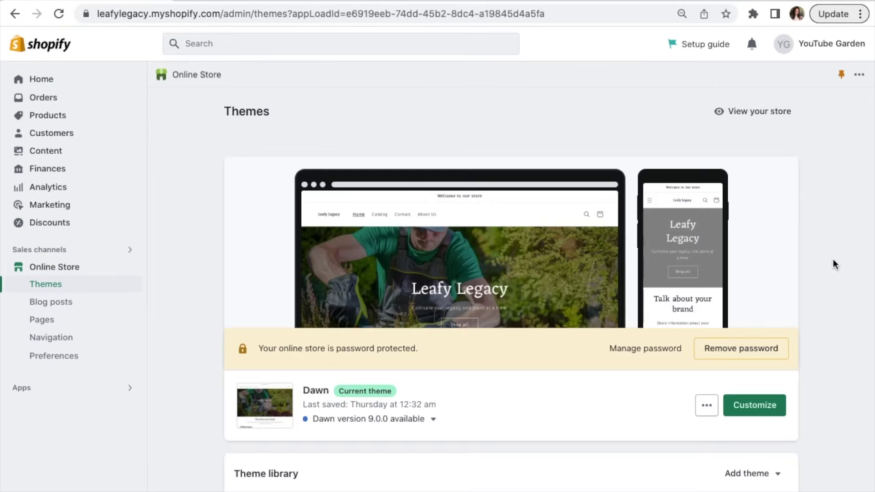
Step: Scroll down to Popular free themes and visit the Shopify Theme Store
{"action": "scroll", "coordinate": [833, 264], "scroll_direction": "down", "scroll_amount": 10}
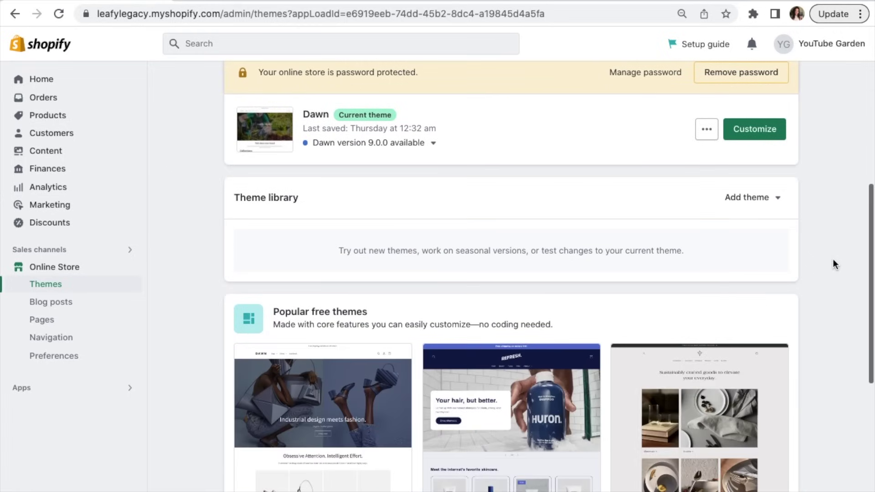
{"action": "scroll", "coordinate": [833, 257], "scroll_direction": "down", "scroll_amount": 3}
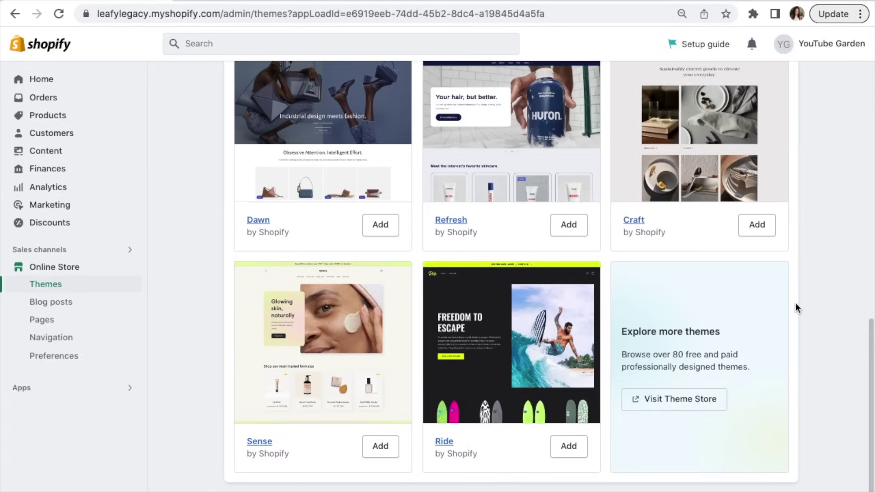
{"action": "left_click", "coordinate": [701, 407]}
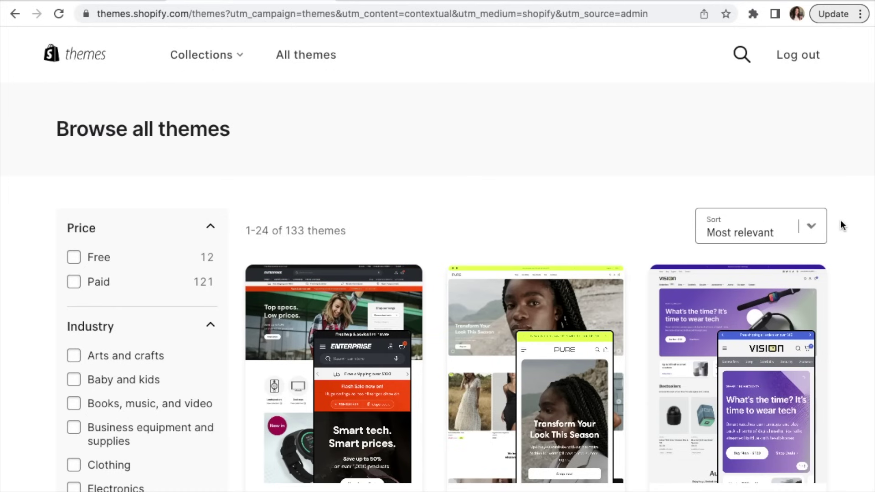
Step: Scroll through the catalogue of all 133 themes
{"action": "scroll", "coordinate": [840, 220], "scroll_direction": "down", "scroll_amount": 5}
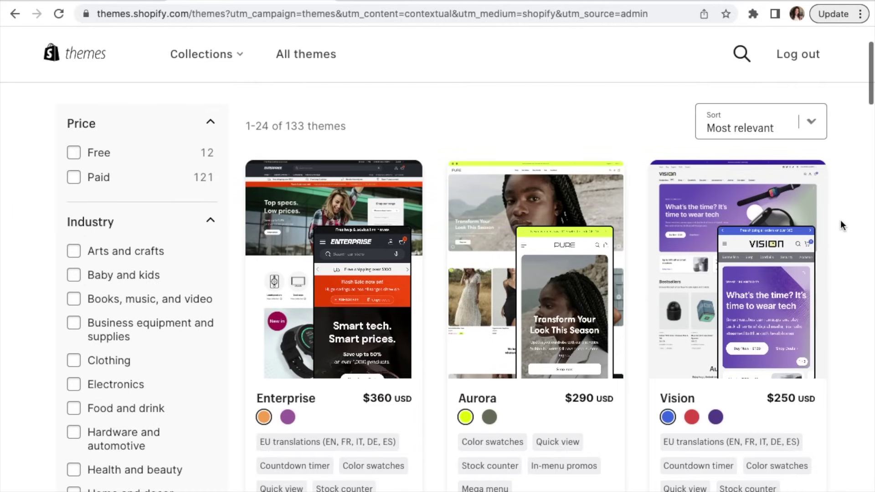
{"action": "scroll", "coordinate": [842, 226], "scroll_direction": "down", "scroll_amount": 6}
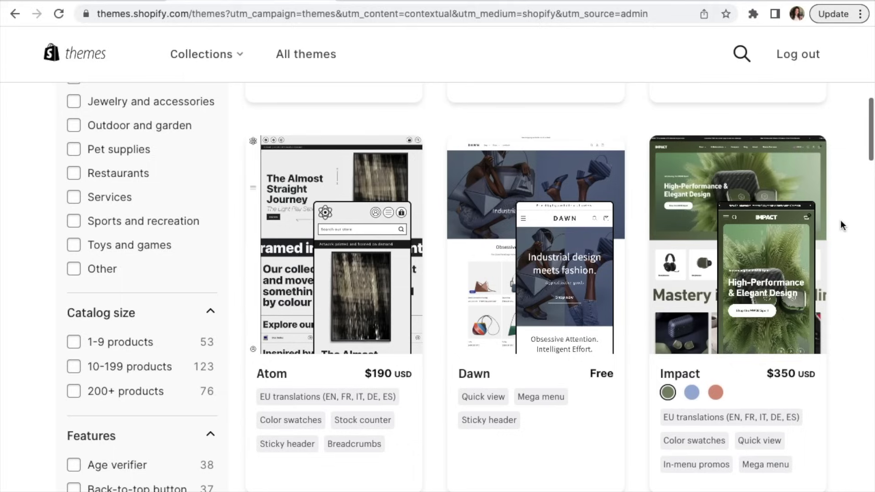
{"action": "scroll", "coordinate": [841, 226], "scroll_direction": "down", "scroll_amount": 4}
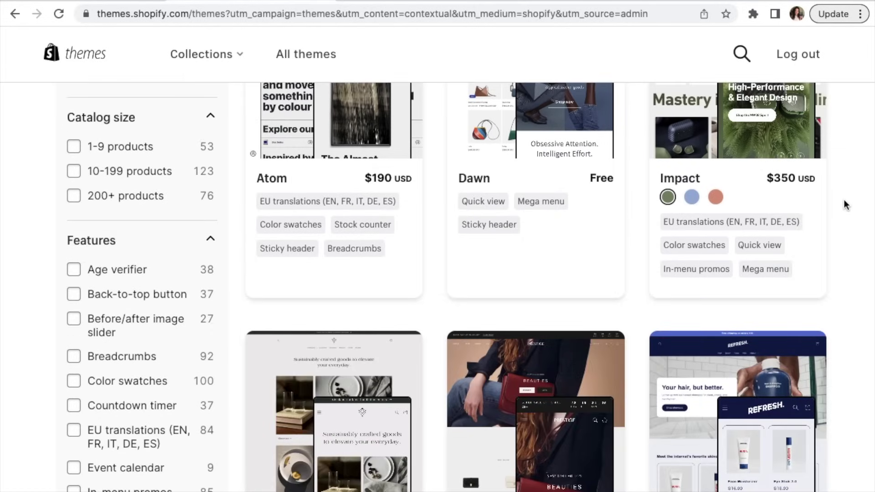
{"action": "scroll", "coordinate": [844, 204], "scroll_direction": "down", "scroll_amount": 9}
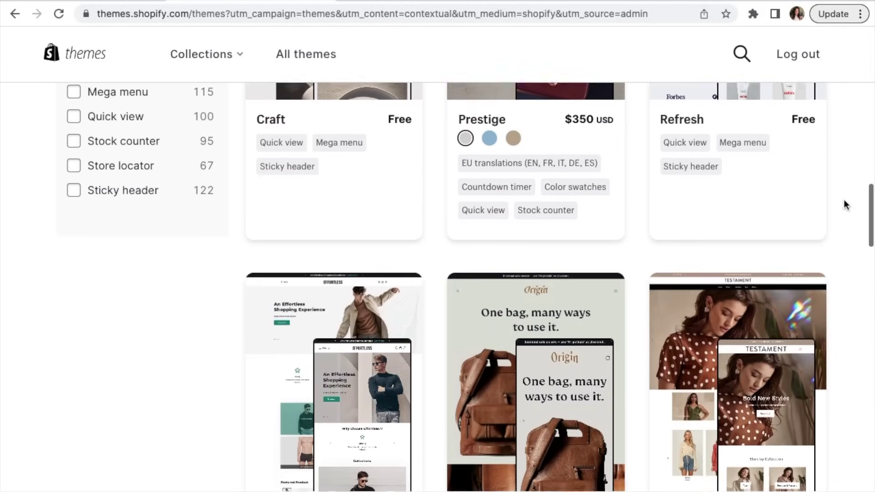
{"action": "scroll", "coordinate": [843, 204], "scroll_direction": "down", "scroll_amount": 2}
{"action": "scroll", "coordinate": [844, 204], "scroll_direction": "down", "scroll_amount": 3}
{"action": "scroll", "coordinate": [843, 204], "scroll_direction": "down", "scroll_amount": 2}
{"action": "scroll", "coordinate": [844, 204], "scroll_direction": "down", "scroll_amount": 3}
{"action": "scroll", "coordinate": [843, 204], "scroll_direction": "down", "scroll_amount": 1}
Step: Preview the Ride theme's demo store from its details page
{"action": "left_click", "coordinate": [474, 406]}
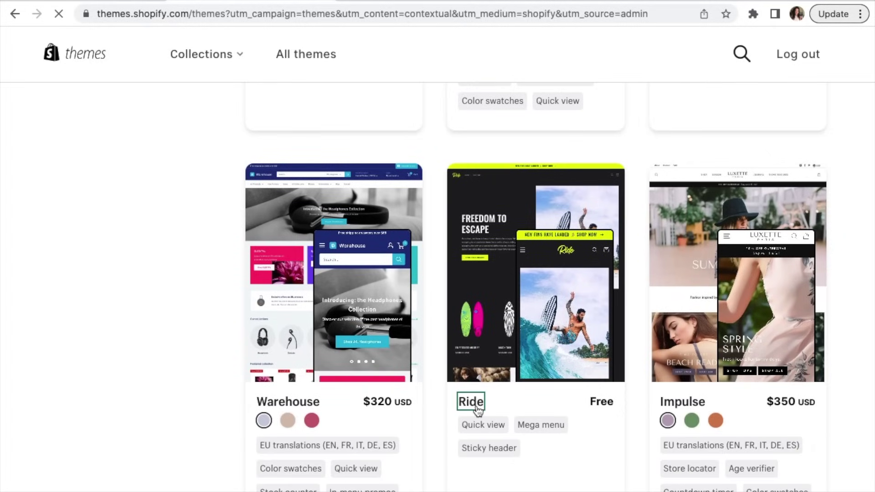
{"action": "scroll", "coordinate": [477, 406], "scroll_direction": "down", "scroll_amount": 1}
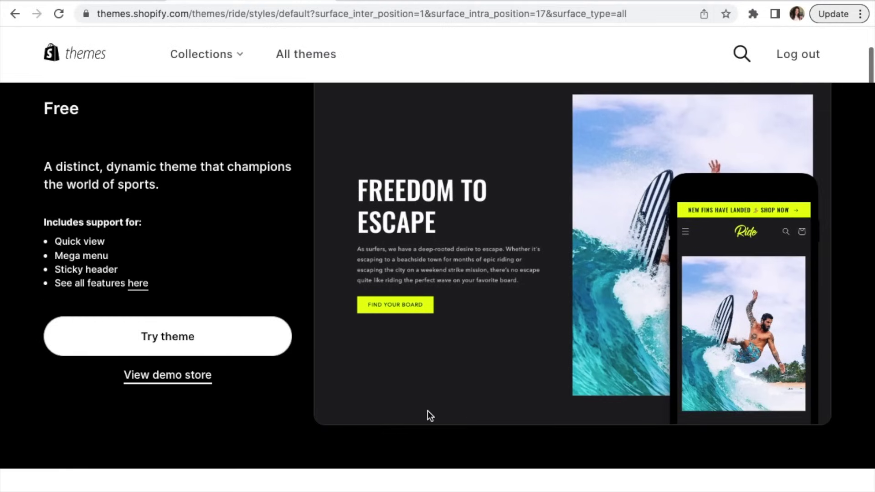
{"action": "left_click", "coordinate": [146, 382]}
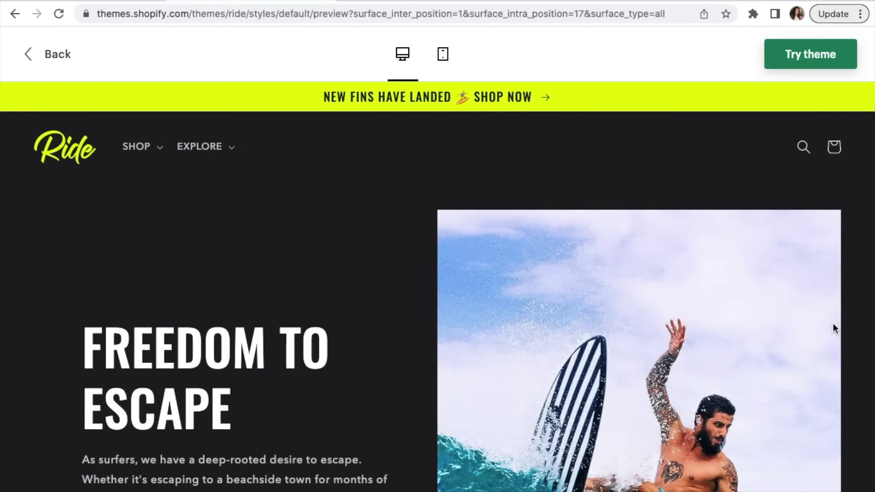
{"action": "scroll", "coordinate": [834, 327], "scroll_direction": "down", "scroll_amount": 12}
{"action": "scroll", "coordinate": [832, 328], "scroll_direction": "down", "scroll_amount": 9}
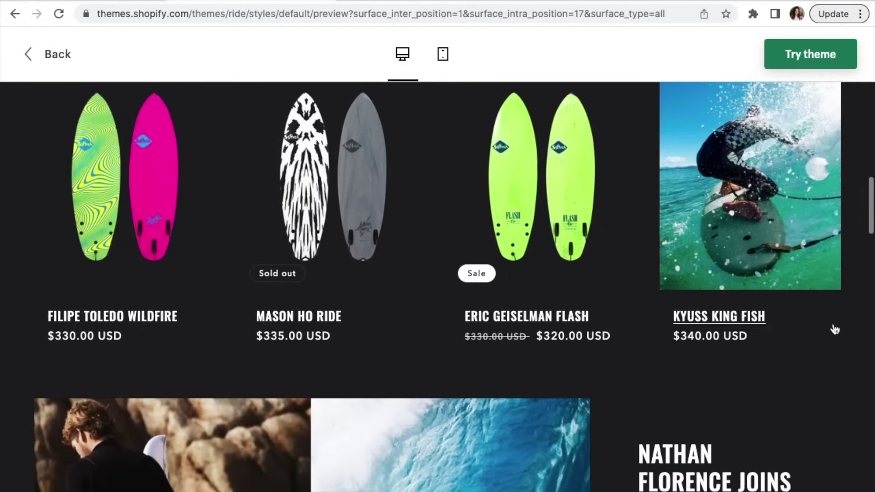
{"action": "scroll", "coordinate": [833, 327], "scroll_direction": "up", "scroll_amount": 20}
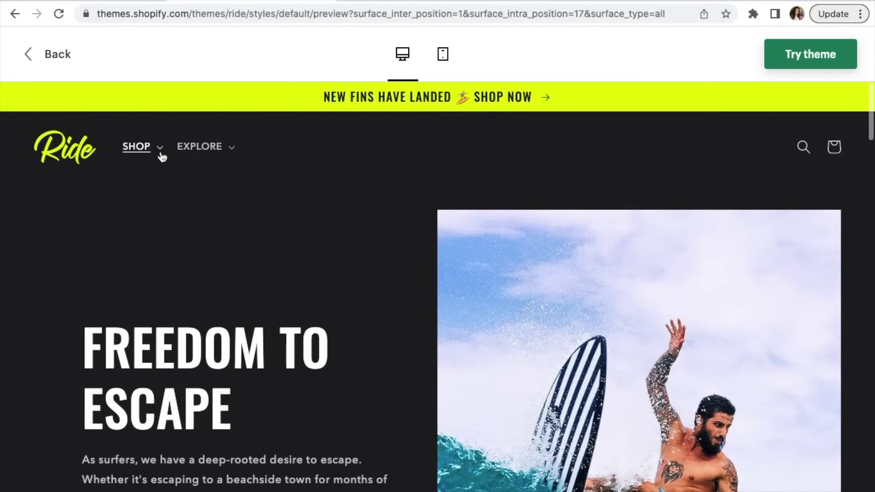
Step: Go back to the full theme list and scroll to its top
{"action": "left_click", "coordinate": [57, 54]}
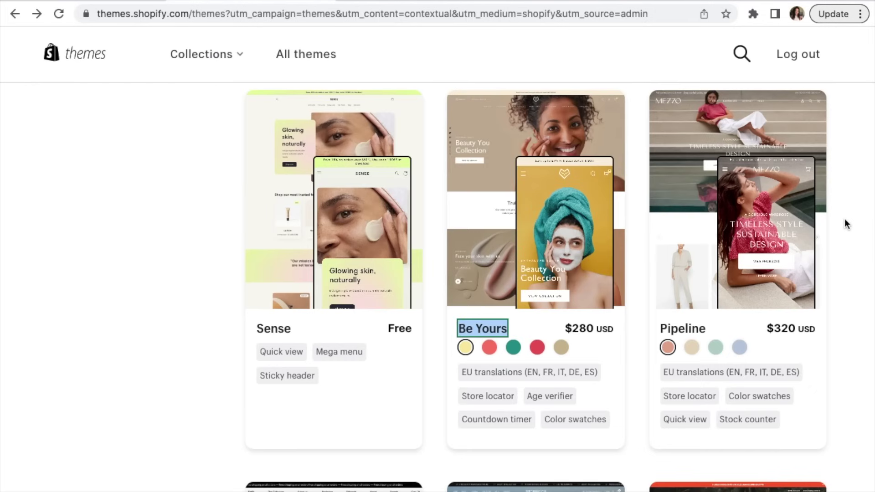
{"action": "scroll", "coordinate": [844, 217], "scroll_direction": "up", "scroll_amount": 20}
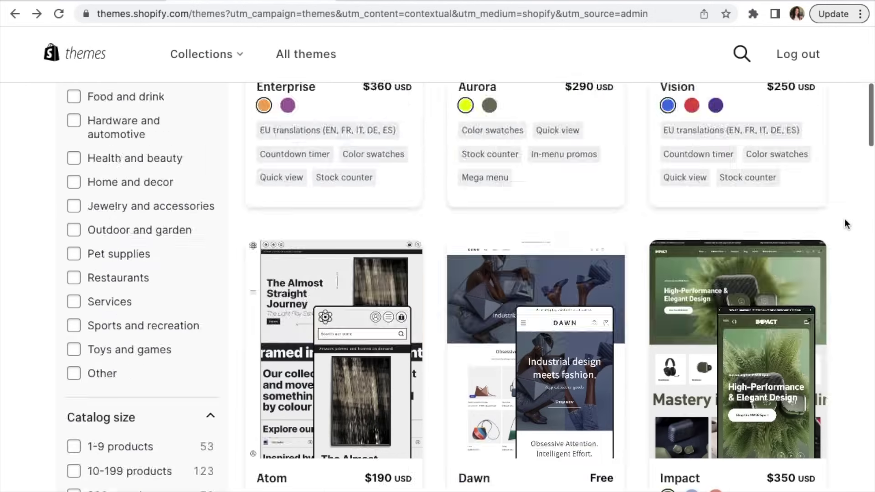
{"action": "scroll", "coordinate": [843, 218], "scroll_direction": "up", "scroll_amount": 8}
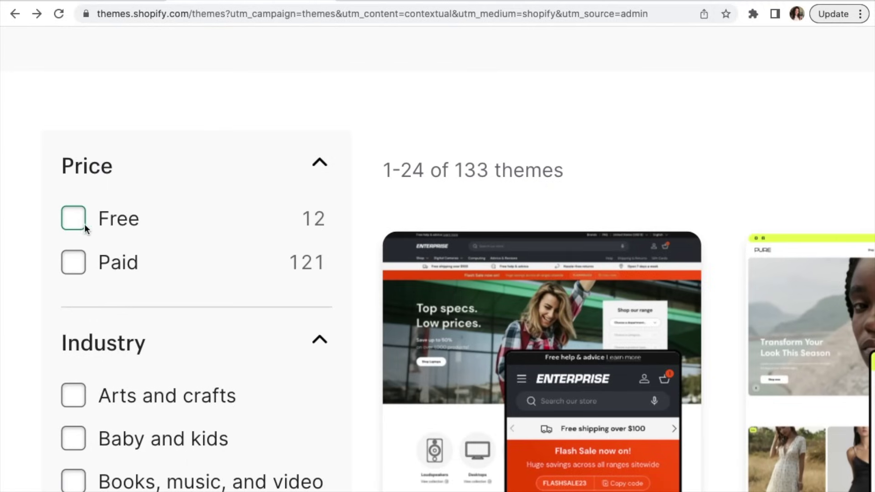
Step: Filter the catalogue to the 12 free themes and open Dawn's page to add it
{"action": "left_click", "coordinate": [80, 224]}
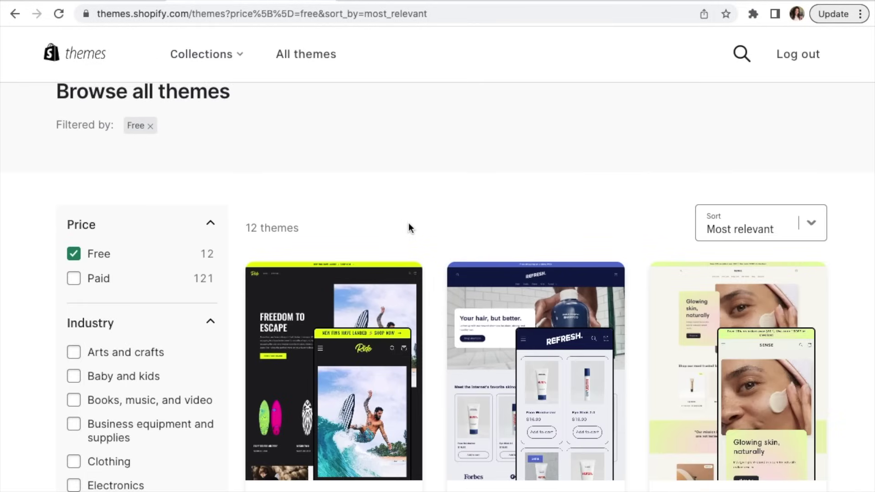
{"action": "scroll", "coordinate": [864, 311], "scroll_direction": "down", "scroll_amount": 10}
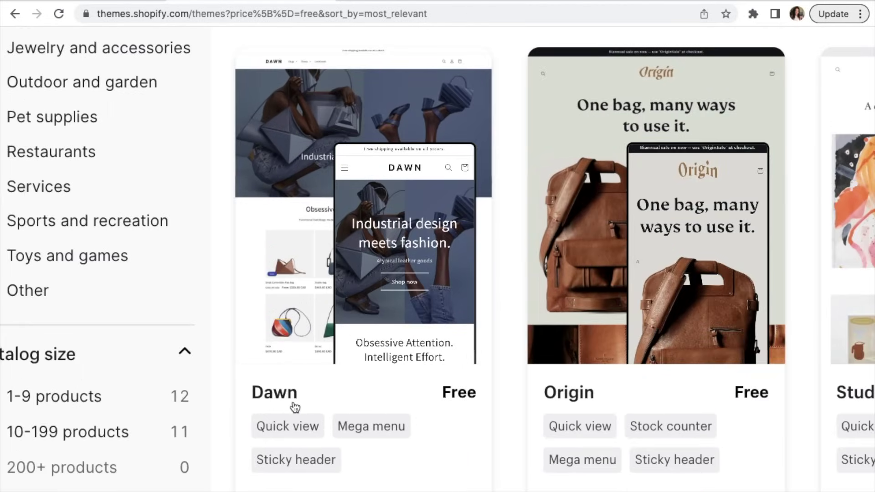
{"action": "left_click", "coordinate": [272, 396]}
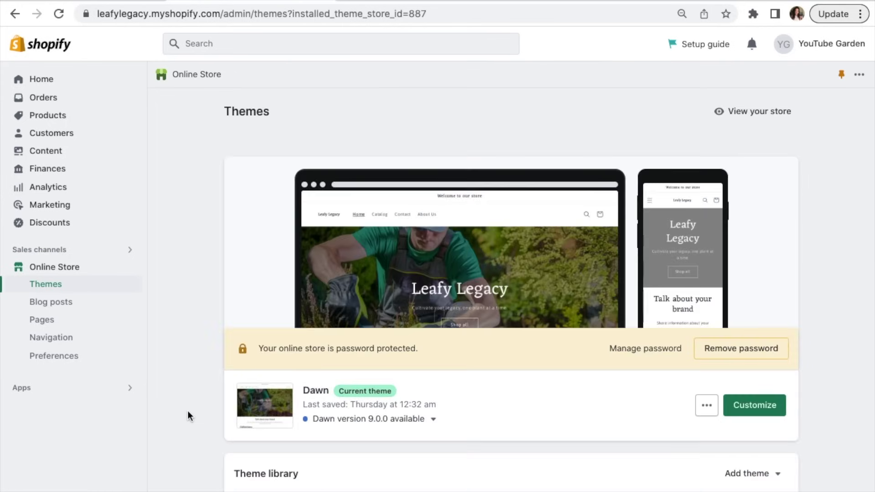
Step: Open the just-added Dawn theme's Customize link in a new tab and switch to it
{"action": "scroll", "coordinate": [187, 410], "scroll_direction": "down", "scroll_amount": 3}
{"action": "scroll", "coordinate": [188, 411], "scroll_direction": "down", "scroll_amount": 5}
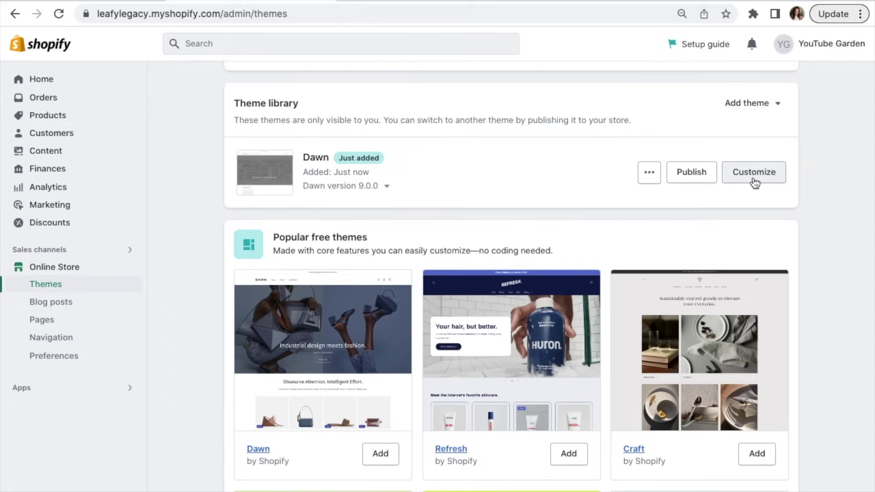
{"action": "right_click", "coordinate": [754, 183]}
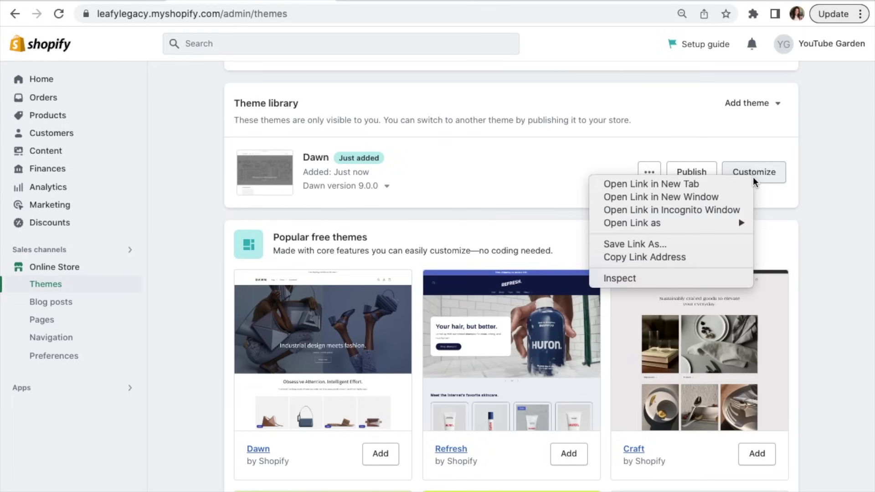
{"action": "left_click", "coordinate": [712, 183]}
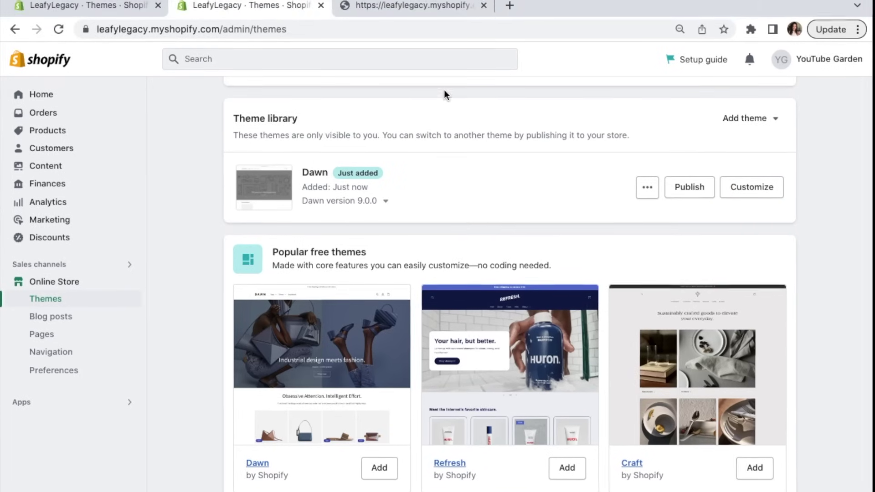
{"action": "left_click", "coordinate": [424, 19]}
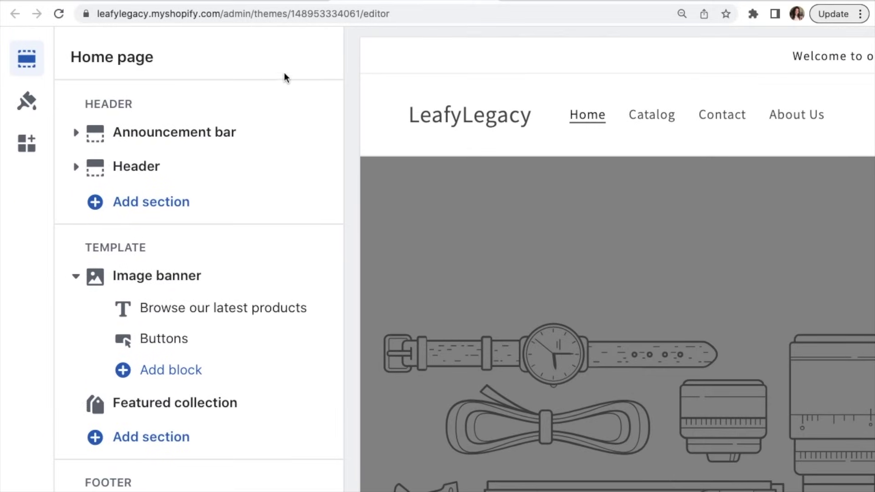
{"action": "scroll", "coordinate": [338, 134], "scroll_direction": "down", "scroll_amount": 1}
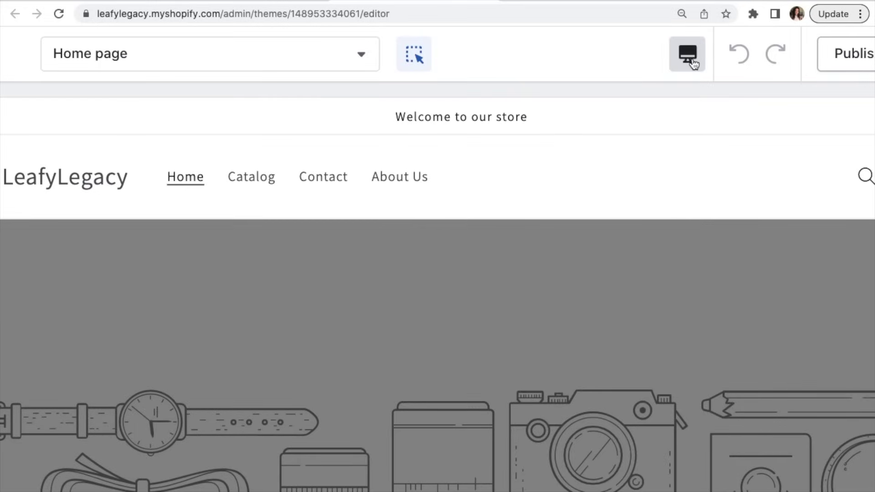
{"action": "left_click", "coordinate": [689, 49]}
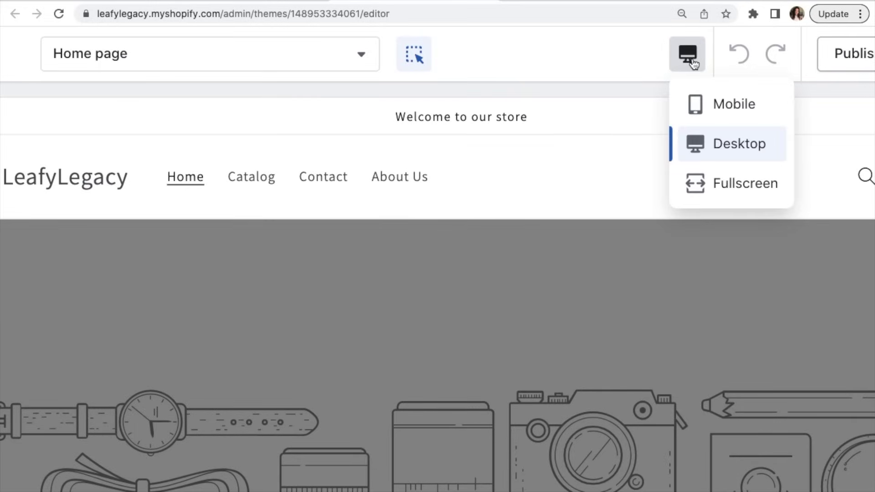
{"action": "left_click", "coordinate": [709, 106]}
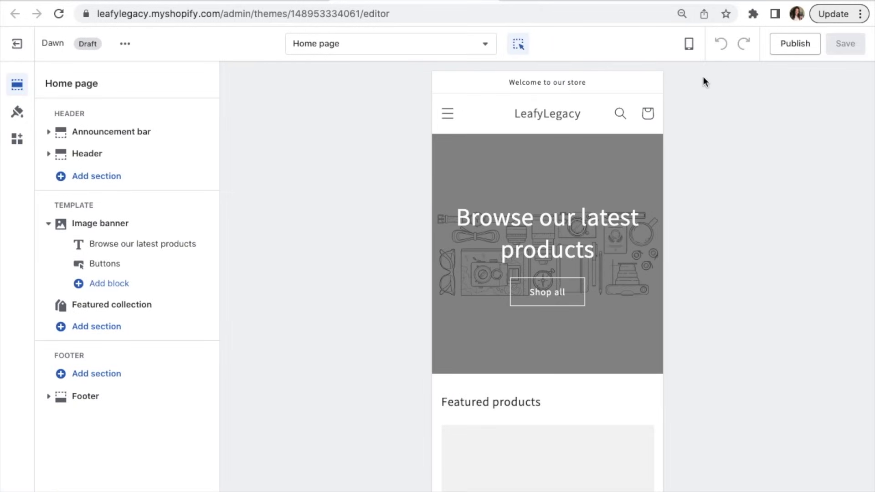
{"action": "left_click", "coordinate": [688, 44]}
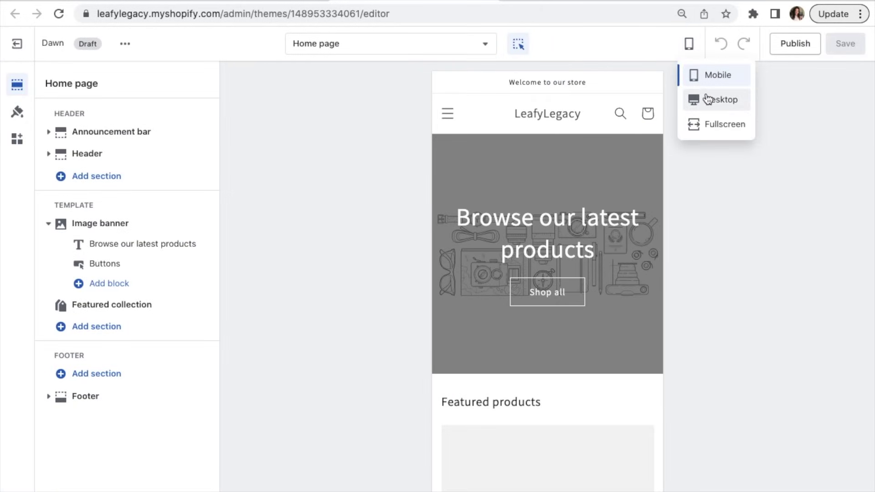
{"action": "left_click", "coordinate": [706, 97]}
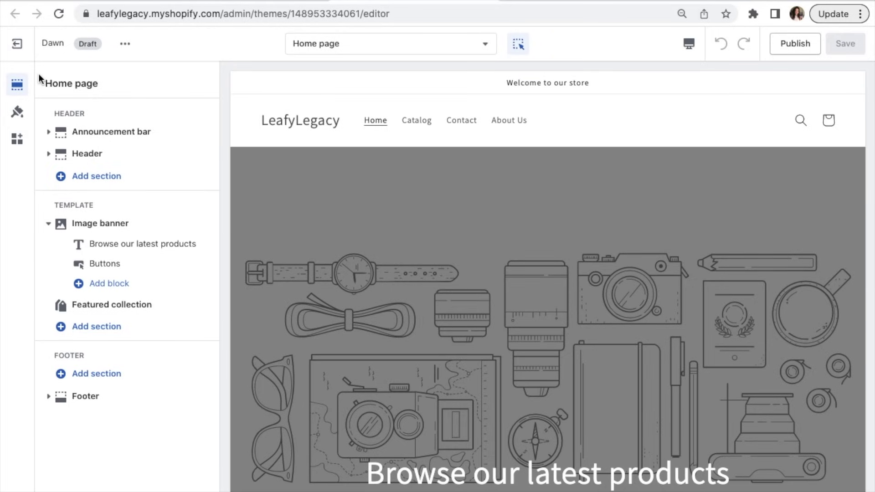
{"action": "key", "text": "ctrl+plus"}
{"action": "scroll", "coordinate": [39, 74], "scroll_direction": "down", "scroll_amount": 1}
{"action": "scroll", "coordinate": [39, 74], "scroll_direction": "up", "scroll_amount": 1}
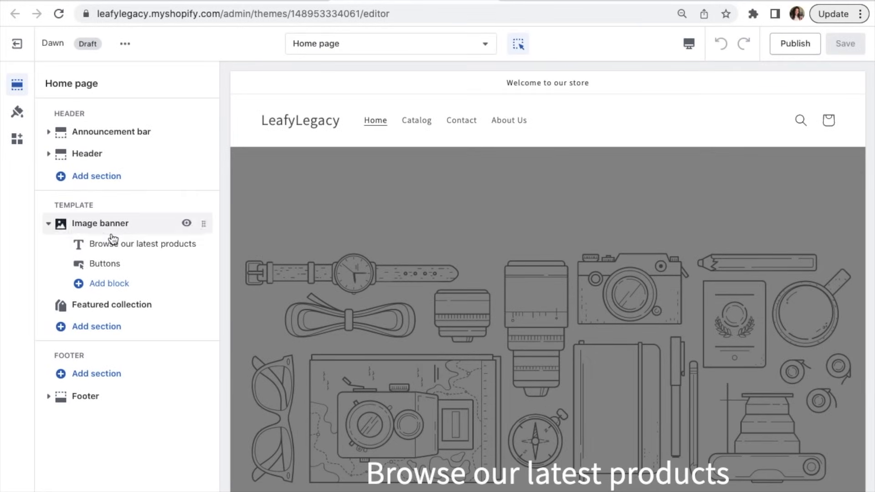
{"action": "mouse_move", "coordinate": [91, 231]}
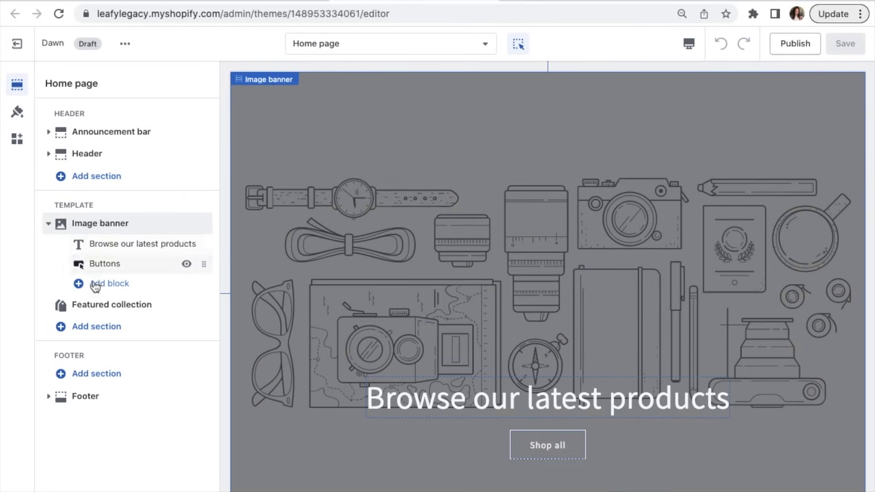
{"action": "mouse_move", "coordinate": [98, 309]}
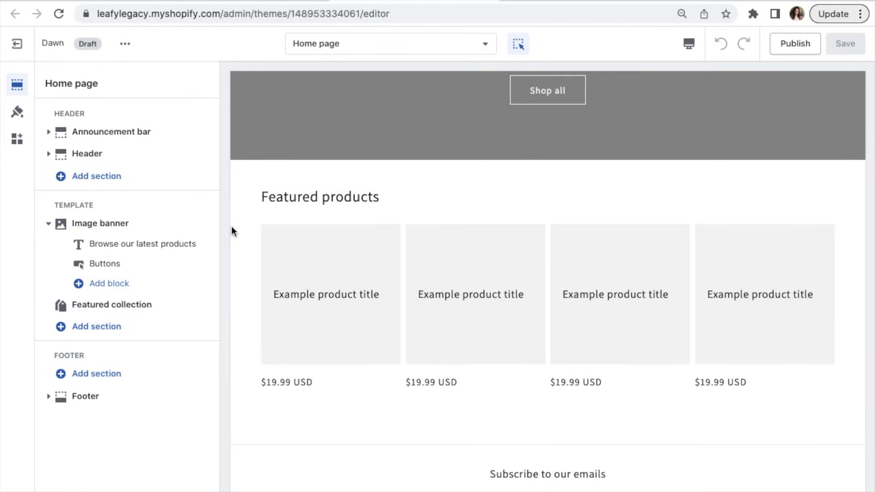
{"action": "mouse_move", "coordinate": [552, 170]}
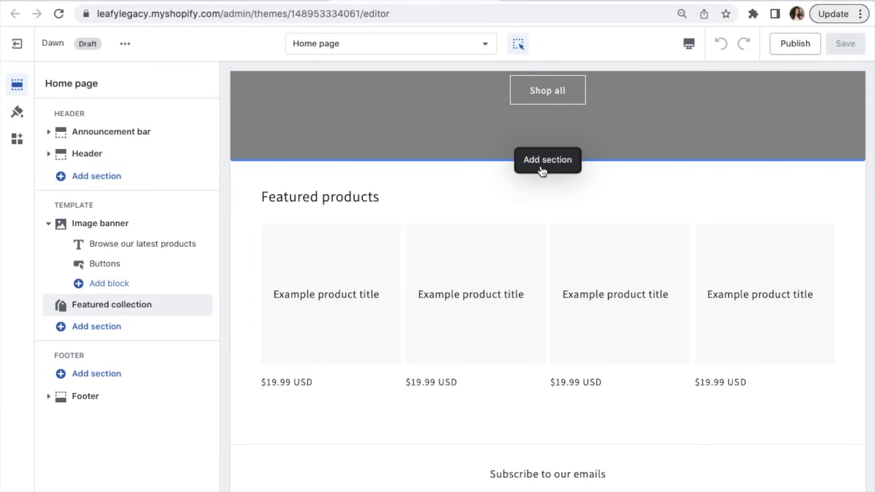
{"action": "left_click", "coordinate": [542, 171]}
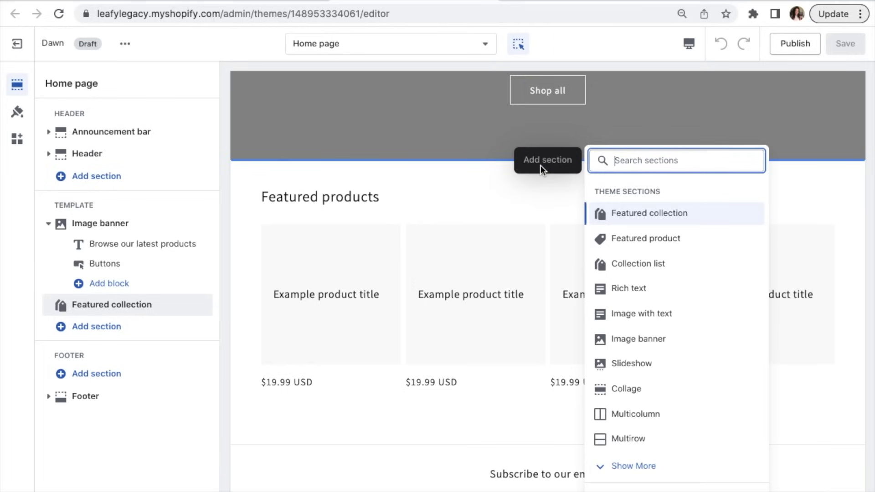
{"action": "scroll", "coordinate": [663, 311], "scroll_direction": "down", "scroll_amount": 2}
{"action": "scroll", "coordinate": [664, 310], "scroll_direction": "up", "scroll_amount": 2}
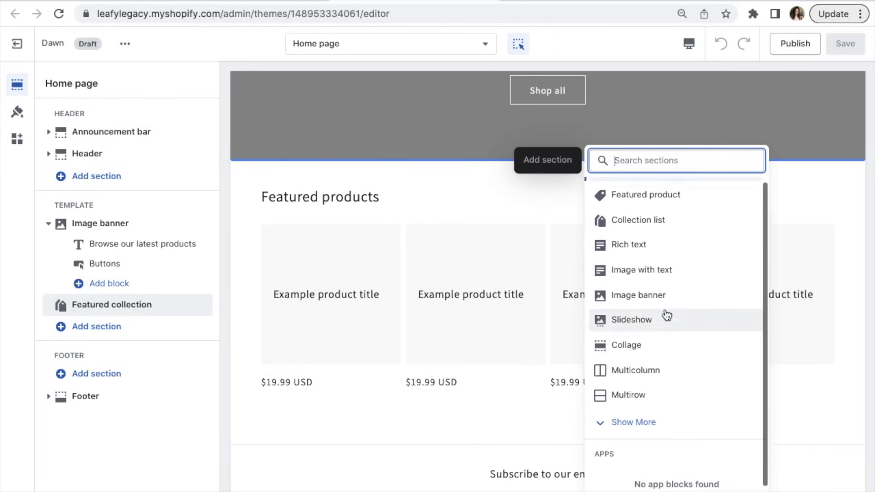
{"action": "left_click", "coordinate": [515, 197]}
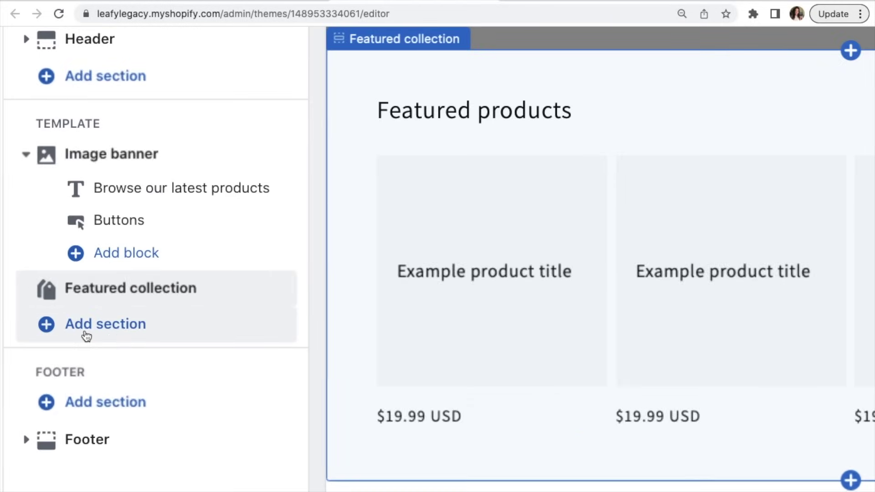
{"action": "left_click", "coordinate": [91, 337]}
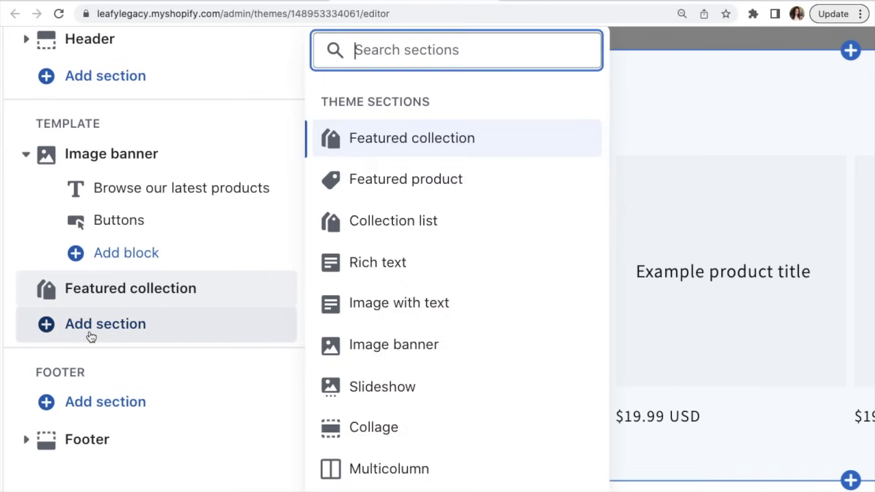
{"action": "left_click", "coordinate": [91, 336]}
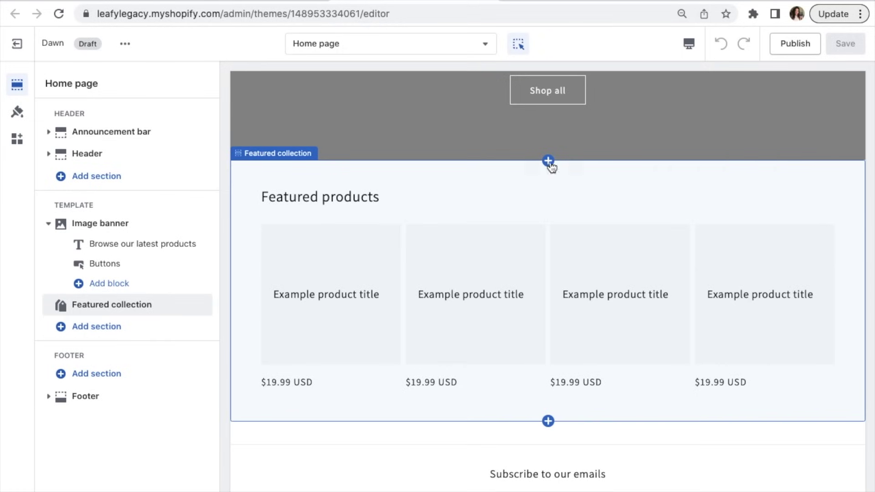
{"action": "mouse_move", "coordinate": [164, 308]}
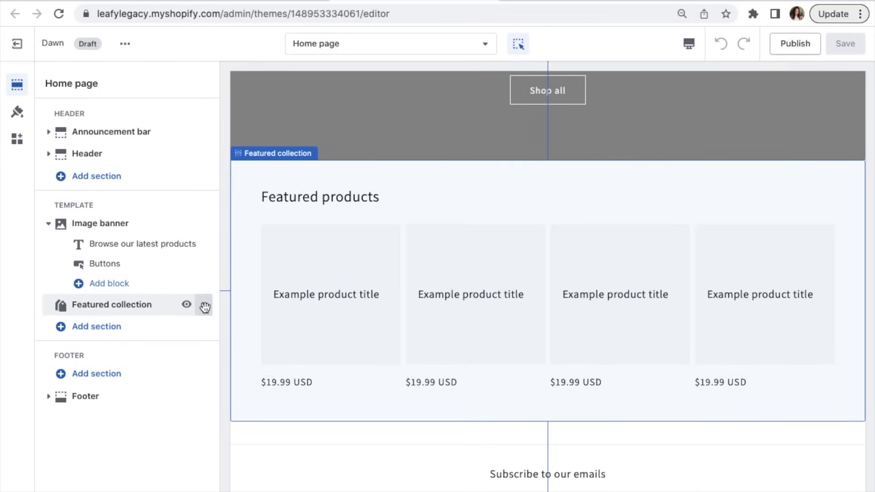
{"action": "mouse_move", "coordinate": [204, 308]}
{"action": "left_mouse_down"}
{"action": "mouse_move", "coordinate": [191, 267]}
{"action": "mouse_move", "coordinate": [189, 311]}
{"action": "left_mouse_up"}
{"action": "mouse_move", "coordinate": [204, 264]}
{"action": "left_mouse_down"}
{"action": "mouse_move", "coordinate": [207, 246]}
{"action": "mouse_move", "coordinate": [202, 268]}
{"action": "left_mouse_up"}
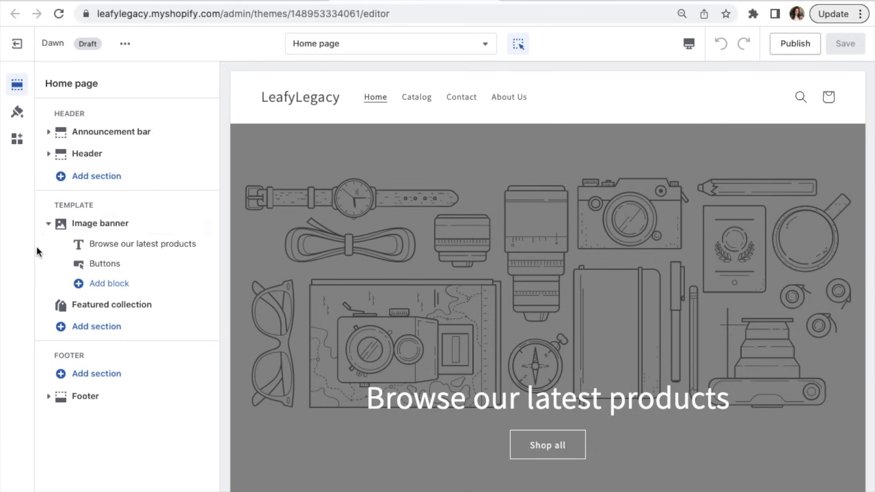
{"action": "scroll", "coordinate": [37, 247], "scroll_direction": "up", "scroll_amount": 5}
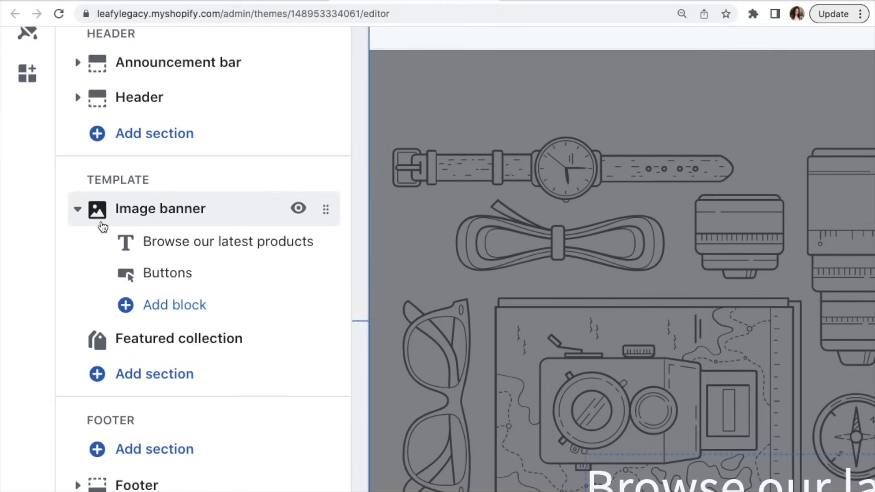
{"action": "scroll", "coordinate": [102, 226], "scroll_direction": "down", "scroll_amount": 5}
{"action": "scroll", "coordinate": [102, 226], "scroll_direction": "down", "scroll_amount": 2}
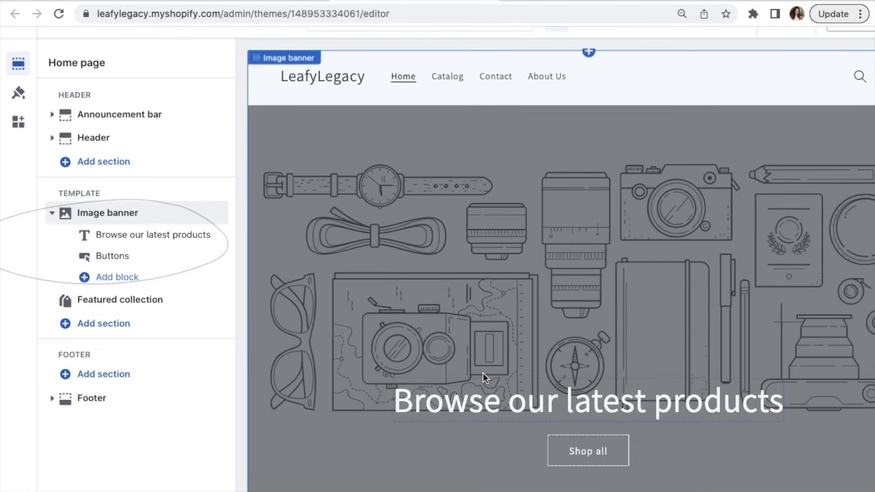
{"action": "scroll", "coordinate": [482, 373], "scroll_direction": "down", "scroll_amount": 2}
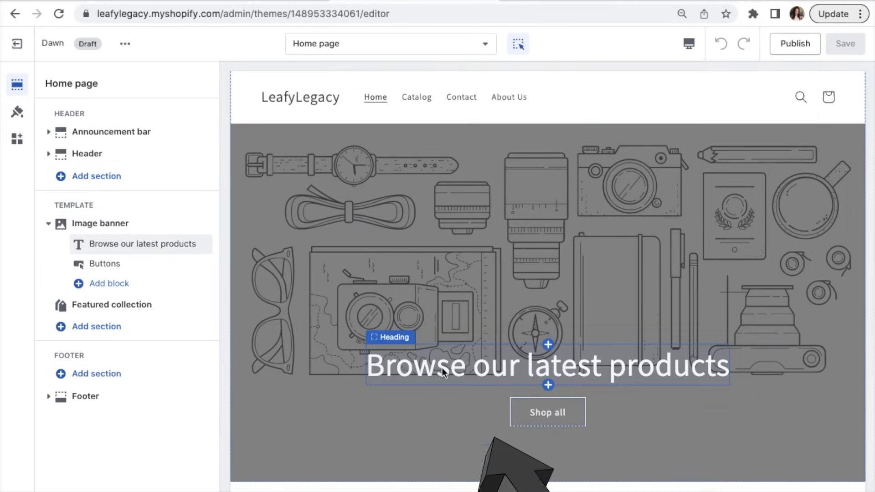
{"action": "left_click", "coordinate": [441, 369]}
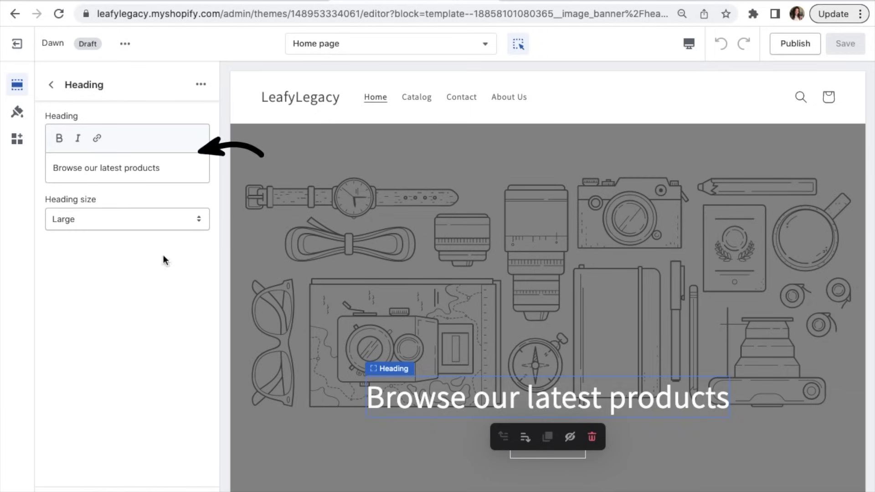
{"action": "left_click", "coordinate": [51, 85]}
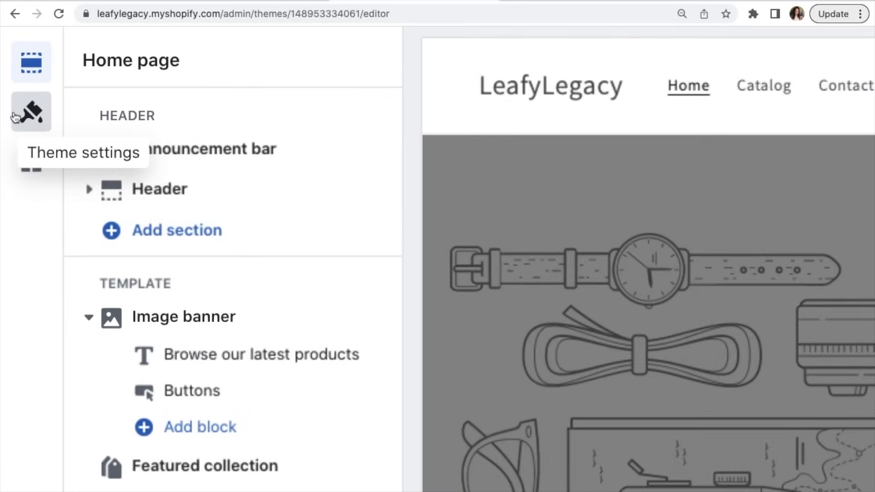
Step: In Theme settings > Typography, change the Headings font to Eczar
{"action": "left_click", "coordinate": [16, 114]}
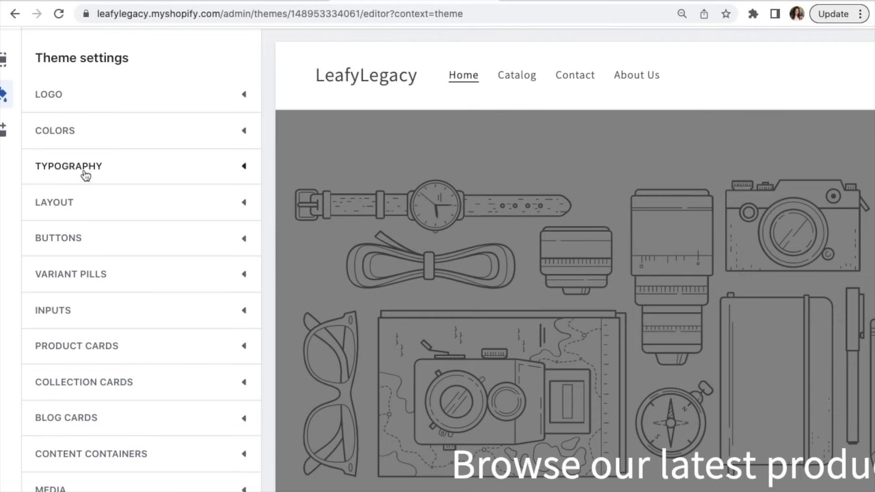
{"action": "left_click", "coordinate": [96, 171]}
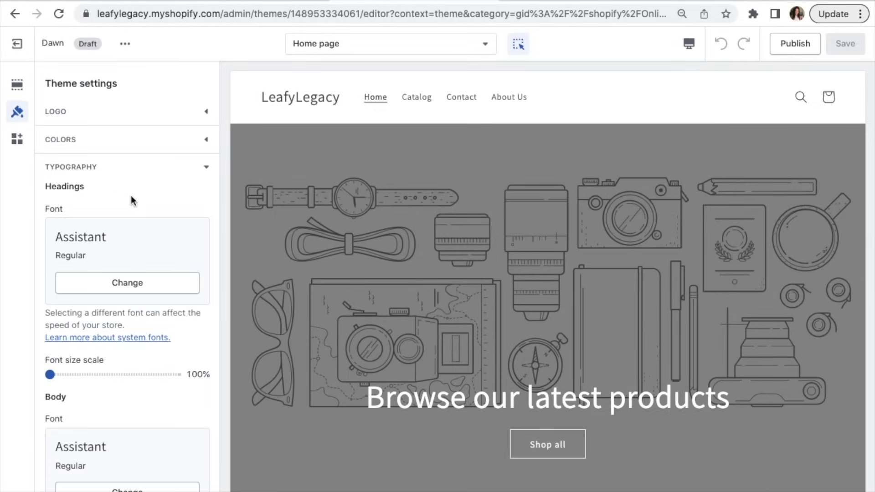
{"action": "scroll", "coordinate": [148, 204], "scroll_direction": "down", "scroll_amount": 3}
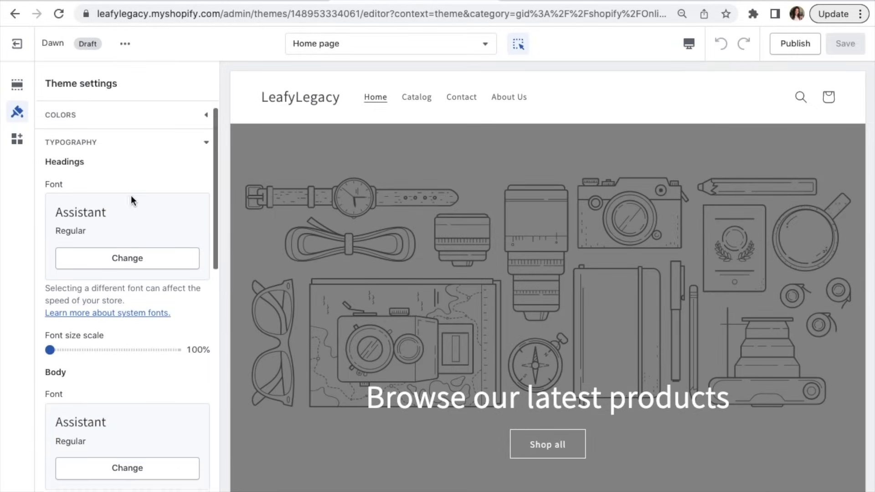
{"action": "scroll", "coordinate": [118, 198], "scroll_direction": "down", "scroll_amount": 2}
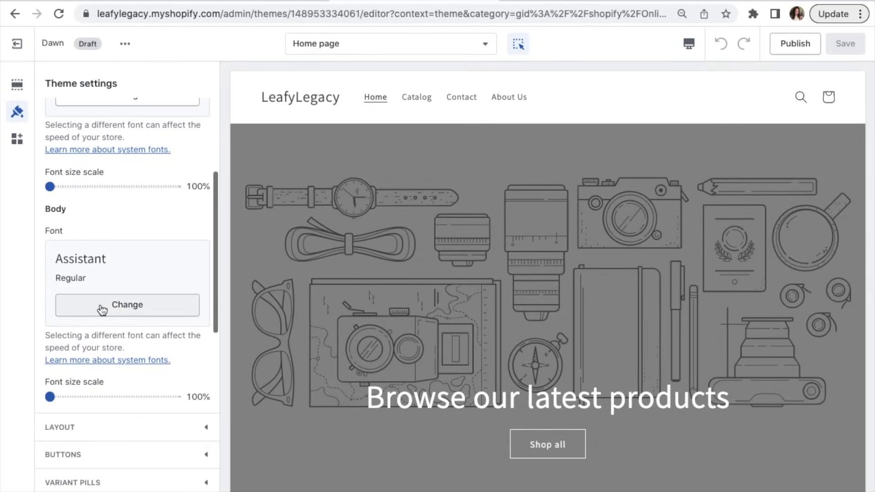
{"action": "scroll", "coordinate": [103, 310], "scroll_direction": "up", "scroll_amount": 3}
{"action": "scroll", "coordinate": [103, 310], "scroll_direction": "up", "scroll_amount": 1}
{"action": "left_click", "coordinate": [147, 234]}
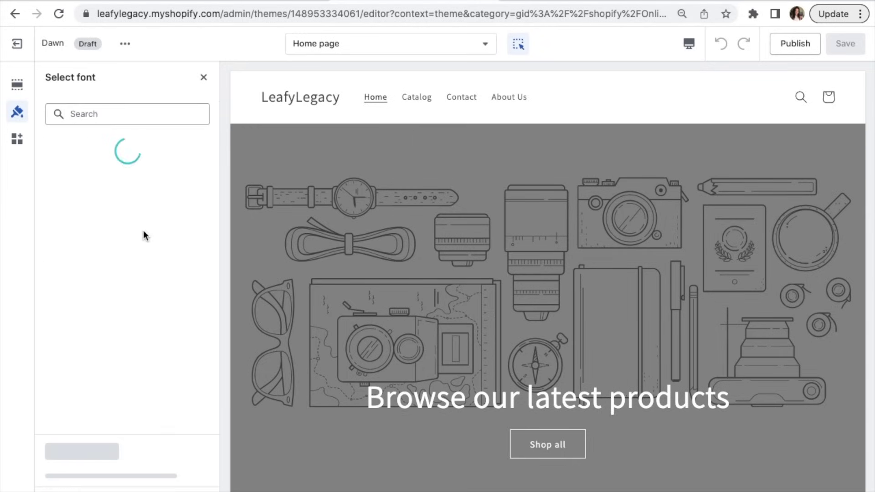
{"action": "scroll", "coordinate": [146, 252], "scroll_direction": "down", "scroll_amount": 15}
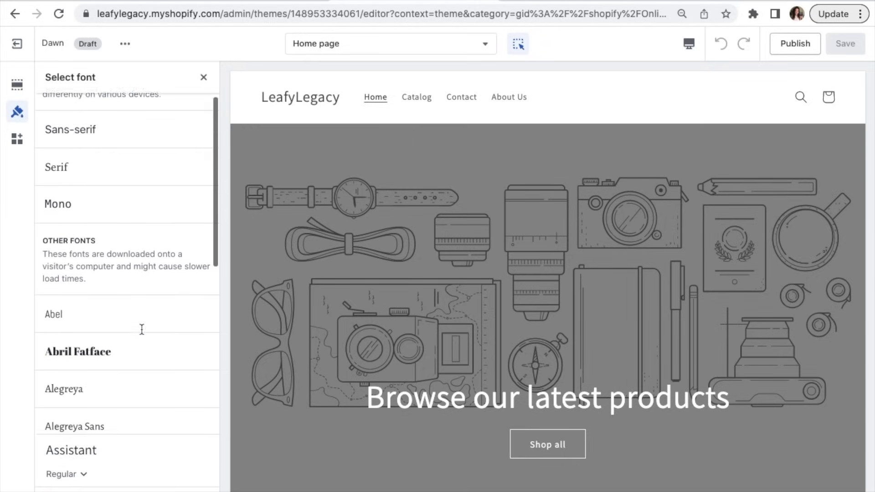
{"action": "left_click", "coordinate": [86, 367]}
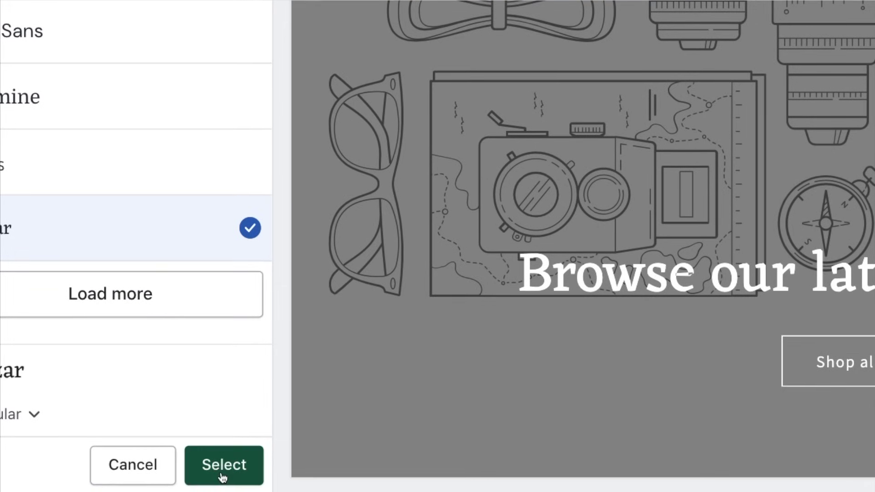
{"action": "left_click", "coordinate": [218, 469]}
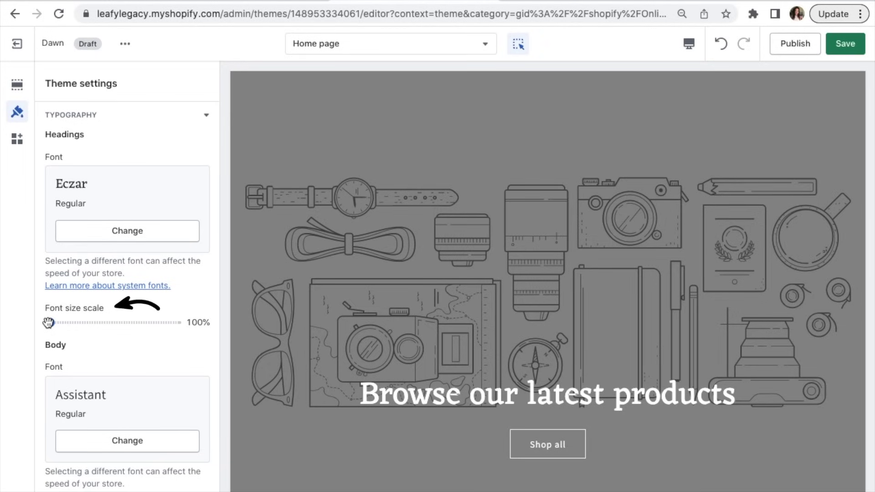
Step: Set the headings font size scale to 105% and expand the Colors settings
{"action": "mouse_move", "coordinate": [48, 322]}
{"action": "left_mouse_down"}
{"action": "mouse_move", "coordinate": [125, 322]}
{"action": "mouse_move", "coordinate": [62, 322]}
{"action": "left_mouse_up"}
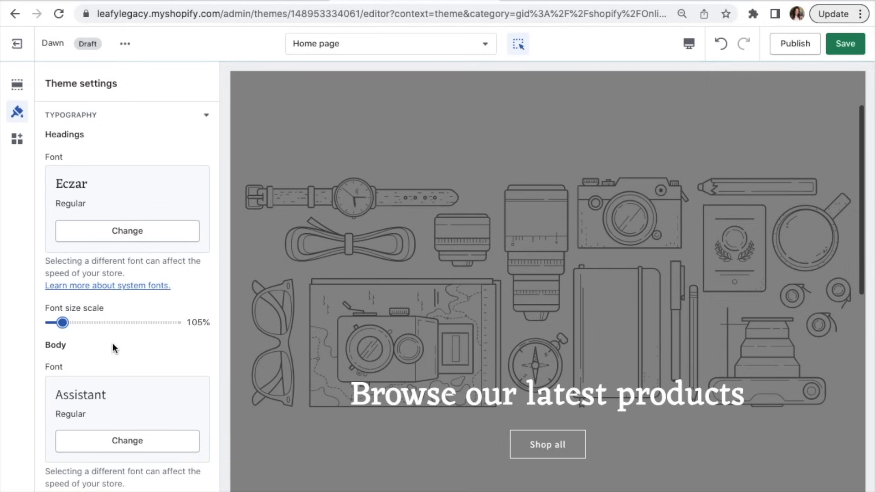
{"action": "scroll", "coordinate": [132, 192], "scroll_direction": "up", "scroll_amount": 1}
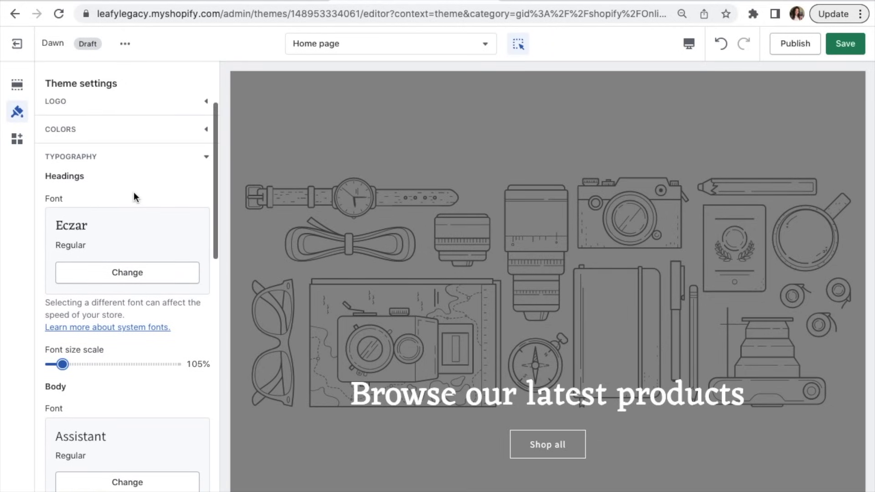
{"action": "left_click", "coordinate": [207, 131]}
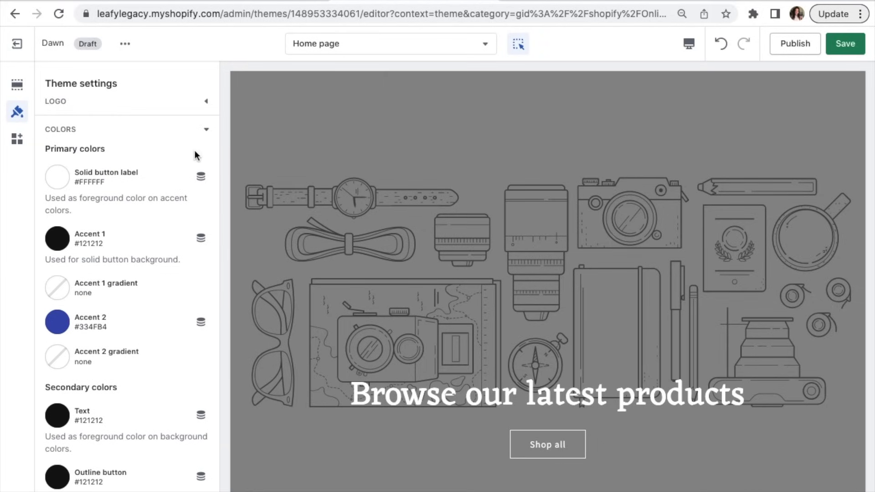
{"action": "scroll", "coordinate": [190, 180], "scroll_direction": "down", "scroll_amount": 2}
{"action": "scroll", "coordinate": [189, 181], "scroll_direction": "down", "scroll_amount": 4}
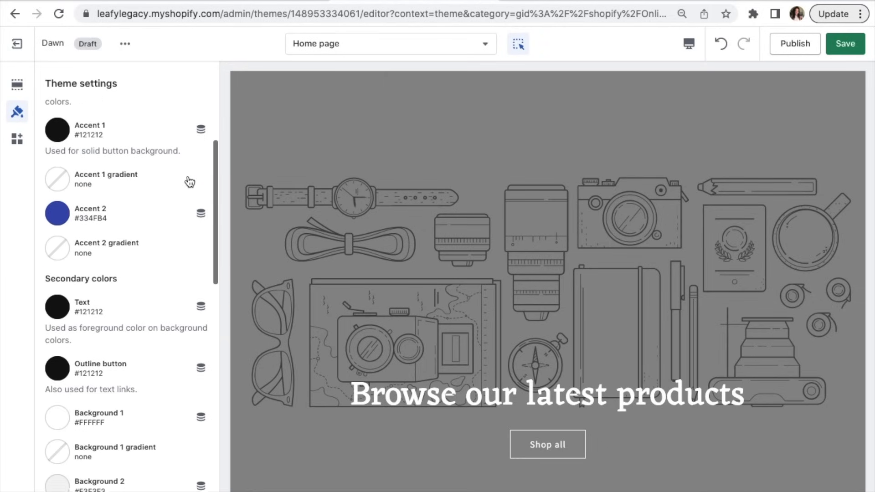
{"action": "scroll", "coordinate": [190, 182], "scroll_direction": "up", "scroll_amount": 3}
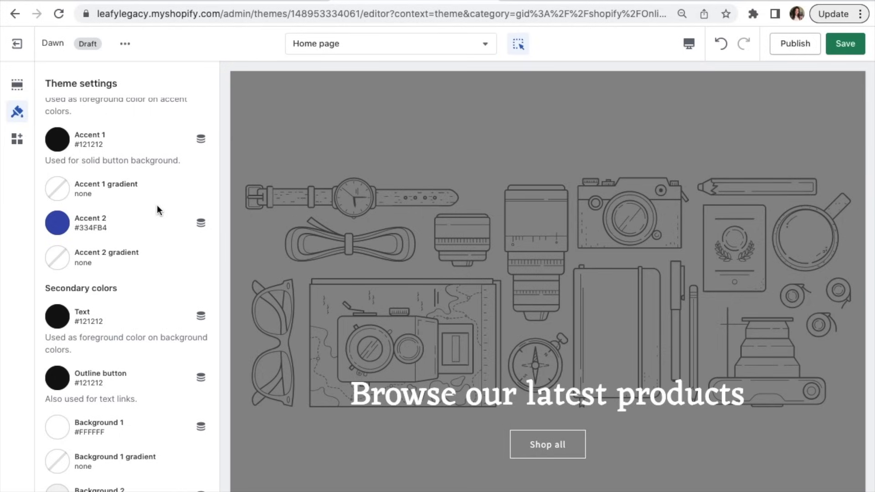
{"action": "scroll", "coordinate": [157, 210], "scroll_direction": "up", "scroll_amount": 3}
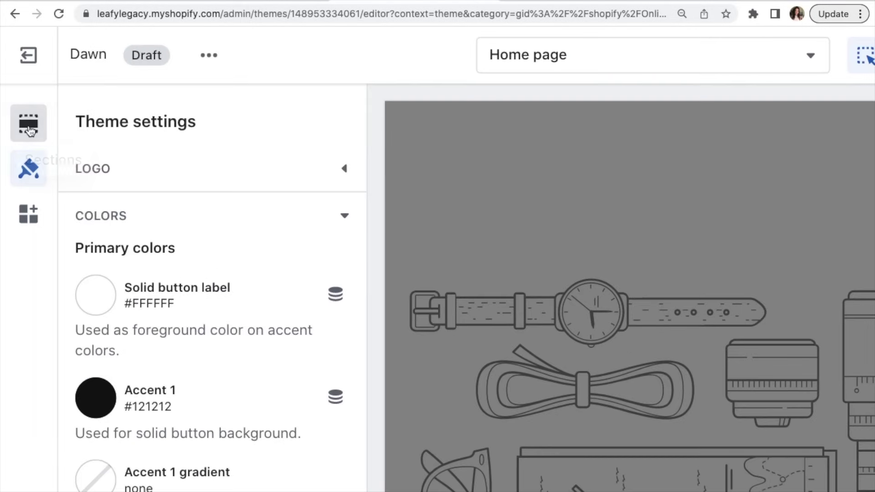
Step: Open the Header section settings and keep its color scheme at Background 1
{"action": "left_click", "coordinate": [18, 87]}
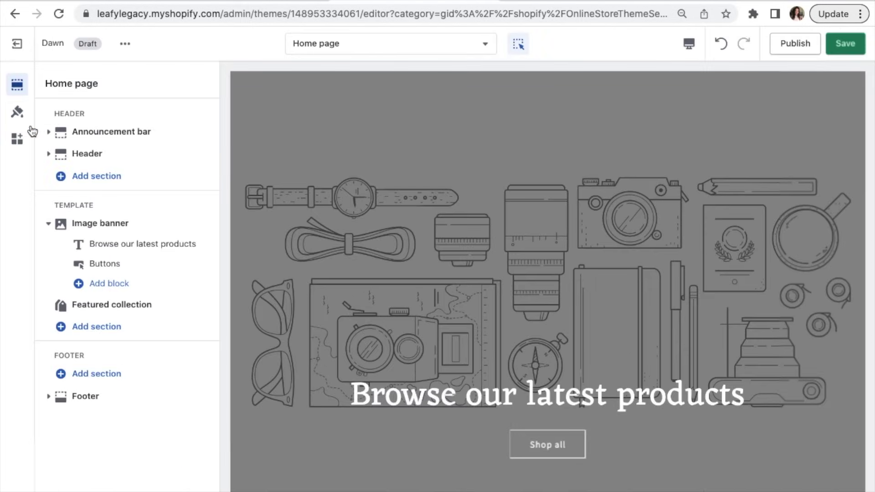
{"action": "left_click", "coordinate": [91, 157]}
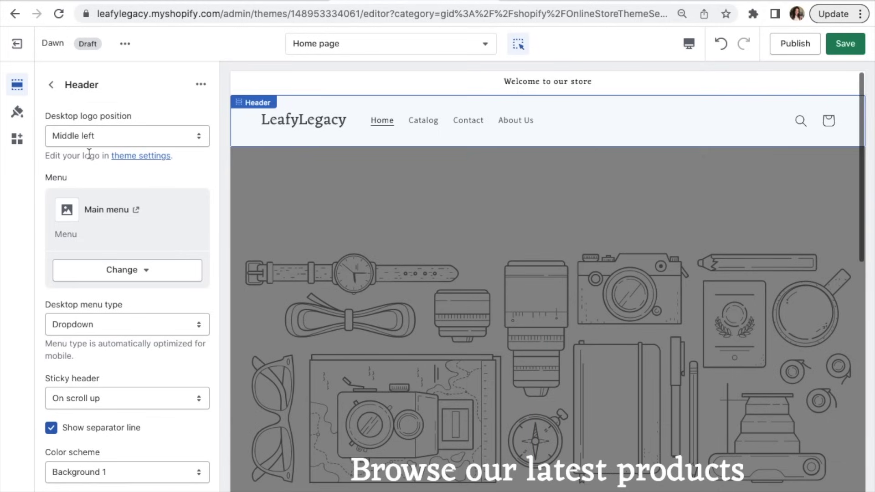
{"action": "scroll", "coordinate": [144, 176], "scroll_direction": "down", "scroll_amount": 4}
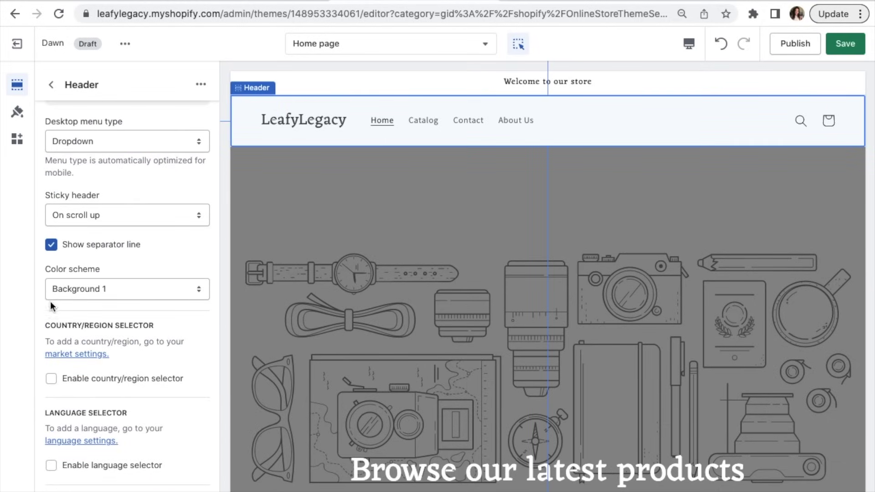
{"action": "left_click", "coordinate": [119, 288]}
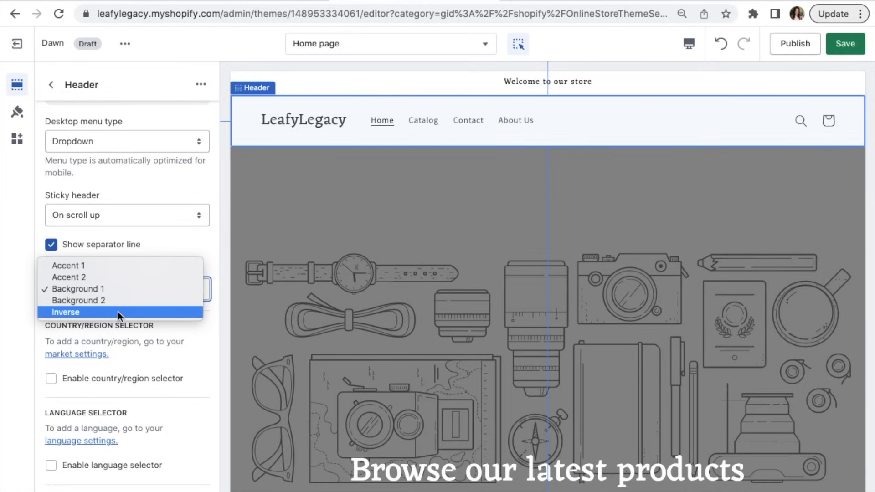
{"action": "left_click", "coordinate": [103, 289]}
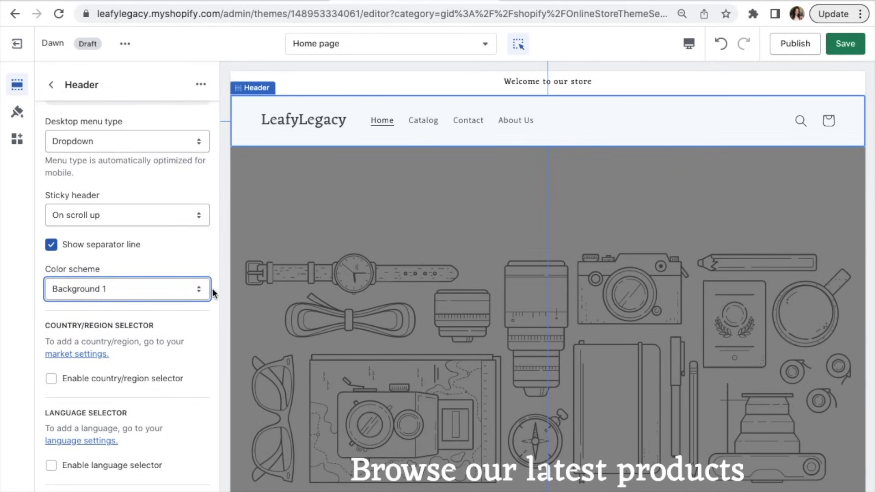
{"action": "left_click", "coordinate": [195, 269]}
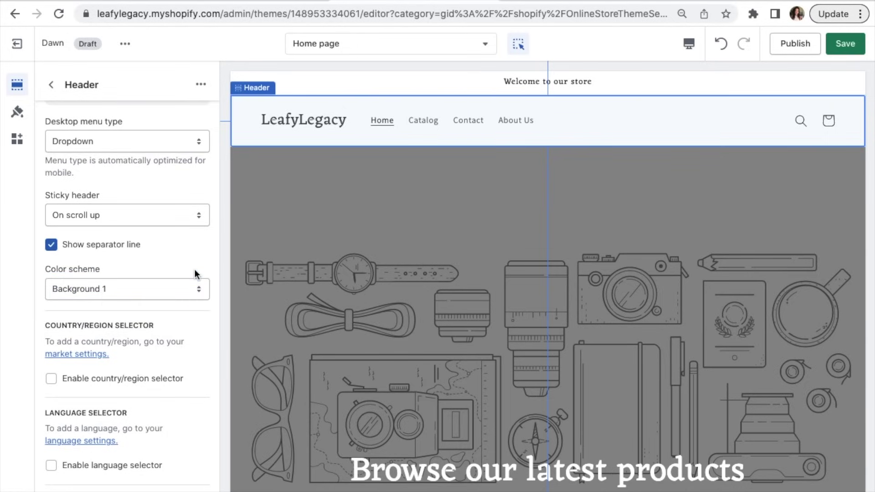
{"action": "scroll", "coordinate": [195, 269], "scroll_direction": "up", "scroll_amount": 5}
Step: Choose the Leafy_Legacy_Logo image as the store logo in theme settings
{"action": "left_click", "coordinate": [140, 156]}
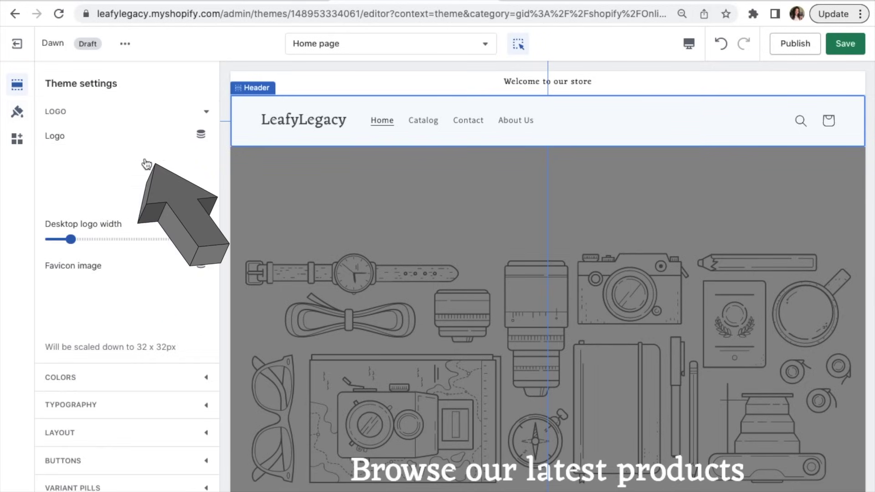
{"action": "left_click", "coordinate": [136, 168]}
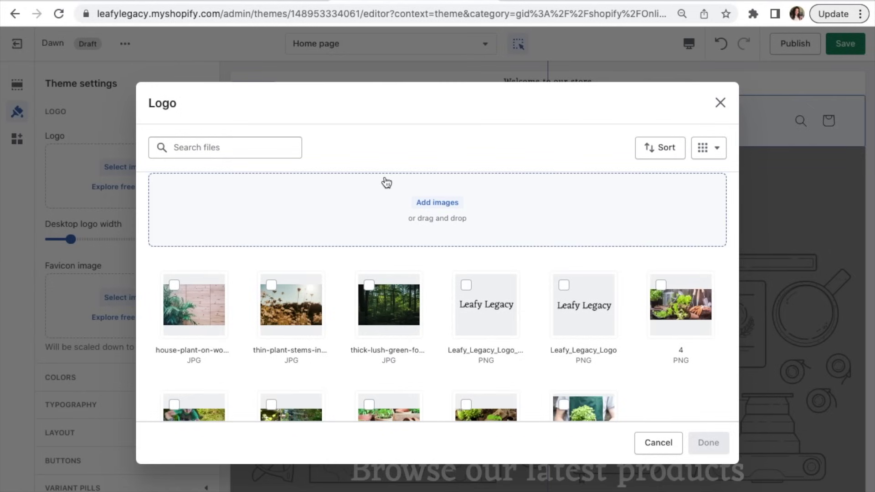
{"action": "left_click", "coordinate": [466, 284]}
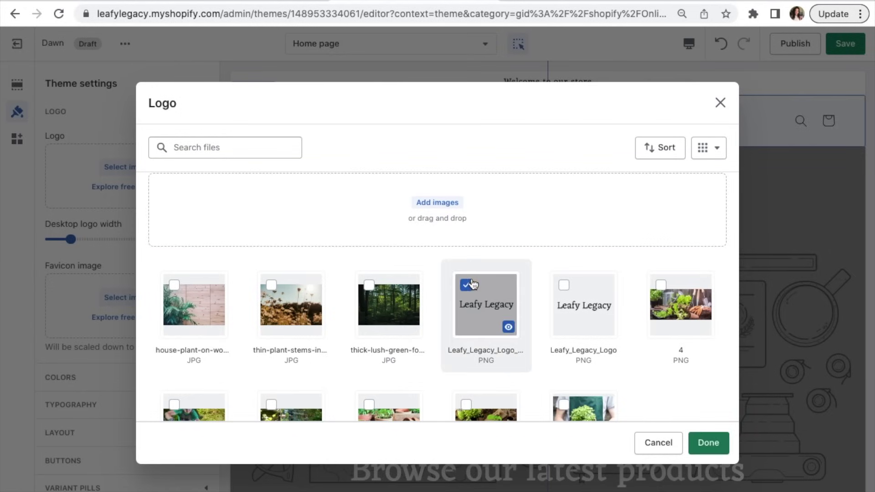
{"action": "left_click", "coordinate": [708, 443]}
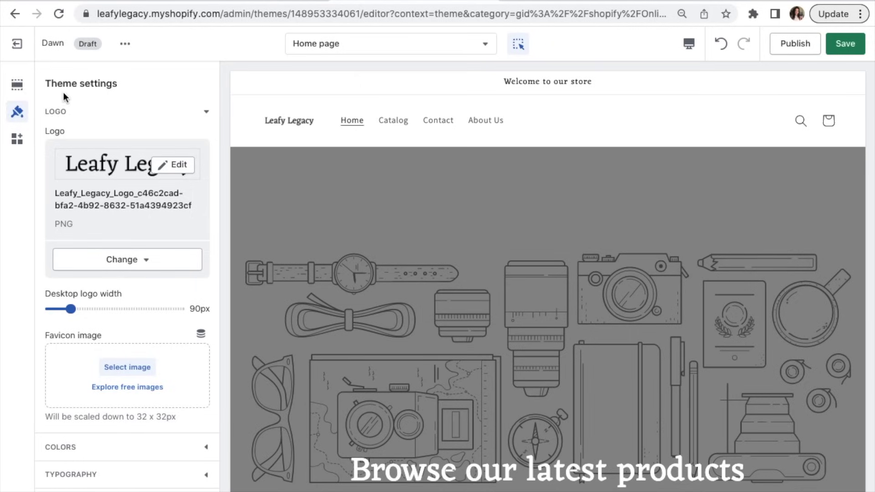
{"action": "left_click", "coordinate": [17, 84]}
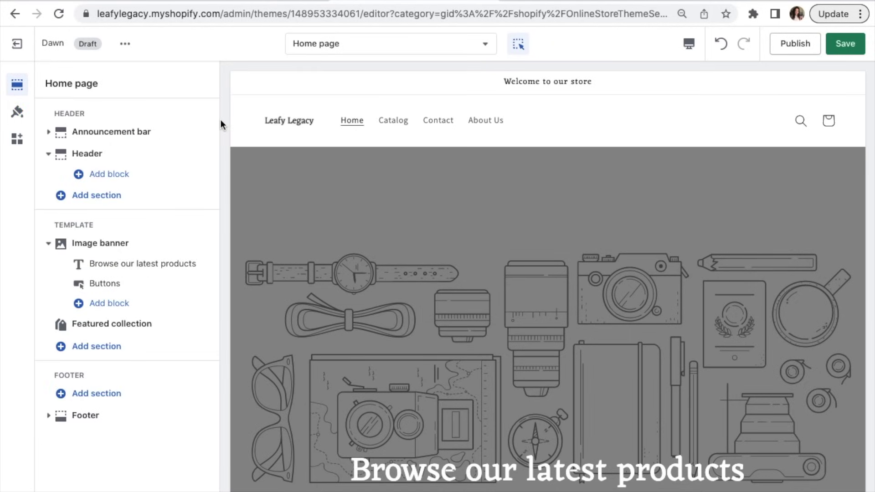
{"action": "scroll", "coordinate": [249, 228], "scroll_direction": "down", "scroll_amount": 2}
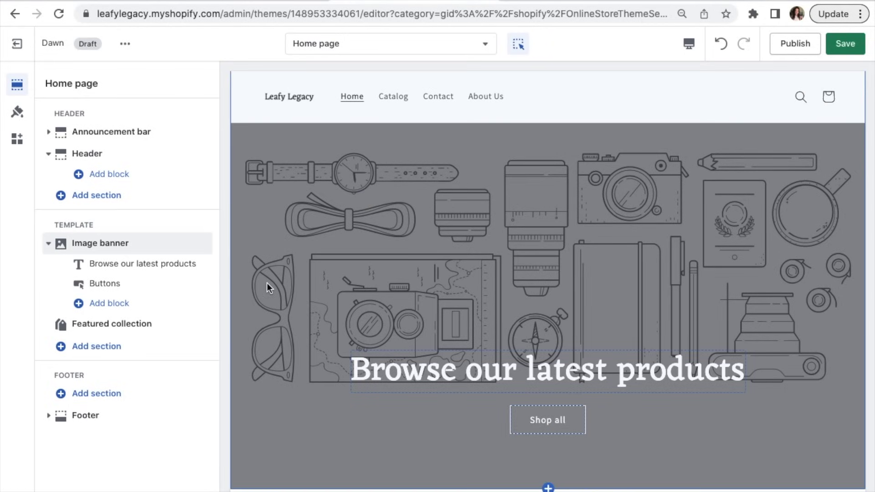
{"action": "scroll", "coordinate": [267, 283], "scroll_direction": "down", "scroll_amount": 2}
{"action": "scroll", "coordinate": [266, 286], "scroll_direction": "down", "scroll_amount": 2}
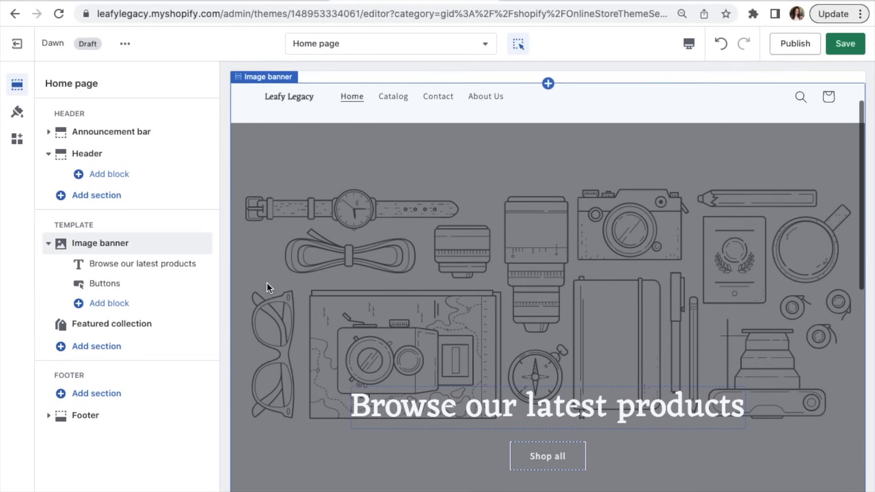
{"action": "scroll", "coordinate": [267, 286], "scroll_direction": "up", "scroll_amount": 1}
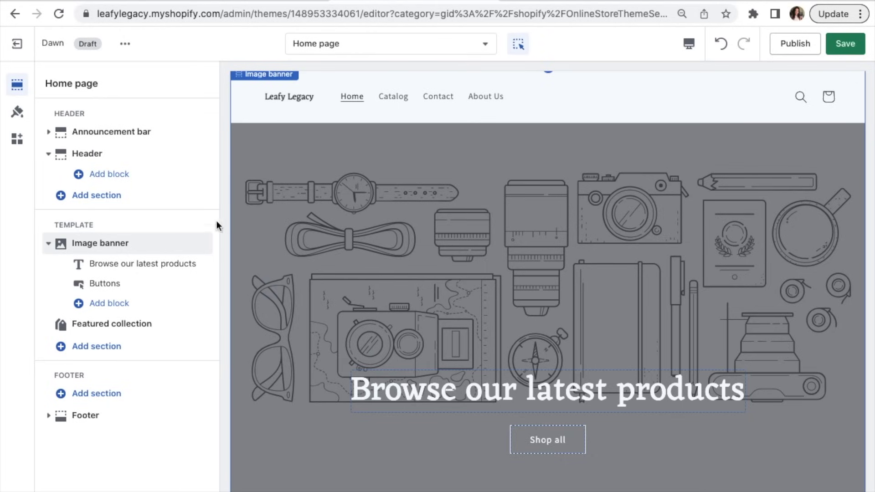
Step: Set image '3' as the Image banner's first image
{"action": "left_click", "coordinate": [350, 204]}
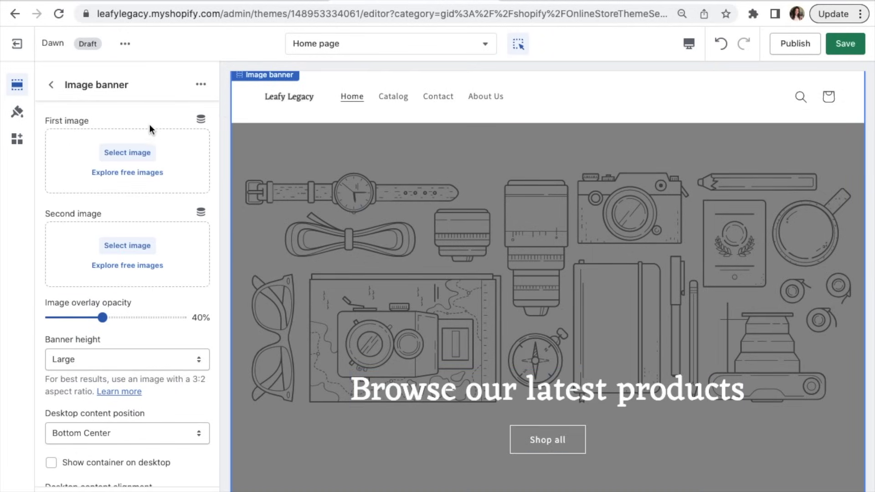
{"action": "left_click", "coordinate": [136, 158]}
{"action": "scroll", "coordinate": [313, 323], "scroll_direction": "down", "scroll_amount": 3}
{"action": "left_click", "coordinate": [219, 321]}
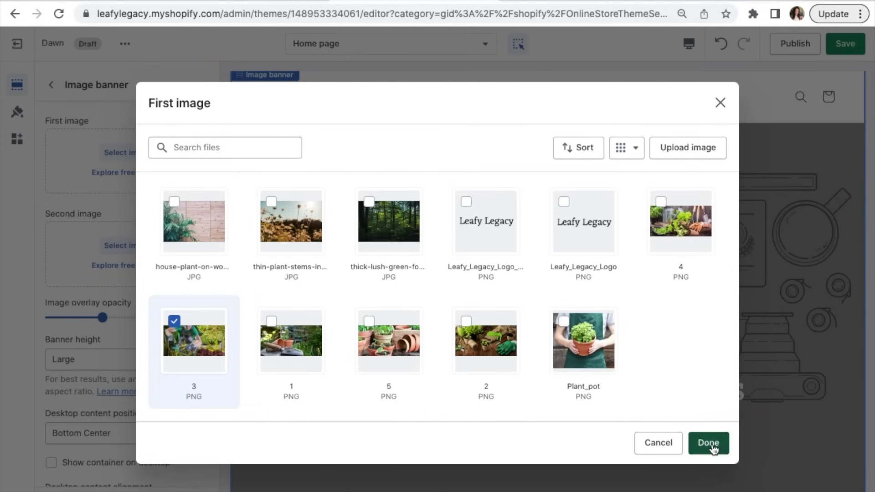
{"action": "left_click", "coordinate": [710, 444]}
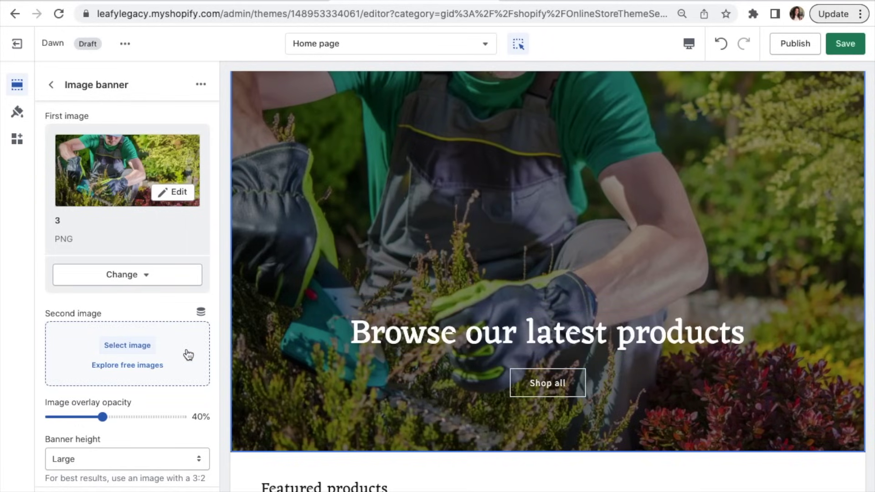
Step: Change the Image banner height from Large to Medium, then go back to the Home page sections
{"action": "scroll", "coordinate": [188, 355], "scroll_direction": "down", "scroll_amount": 5}
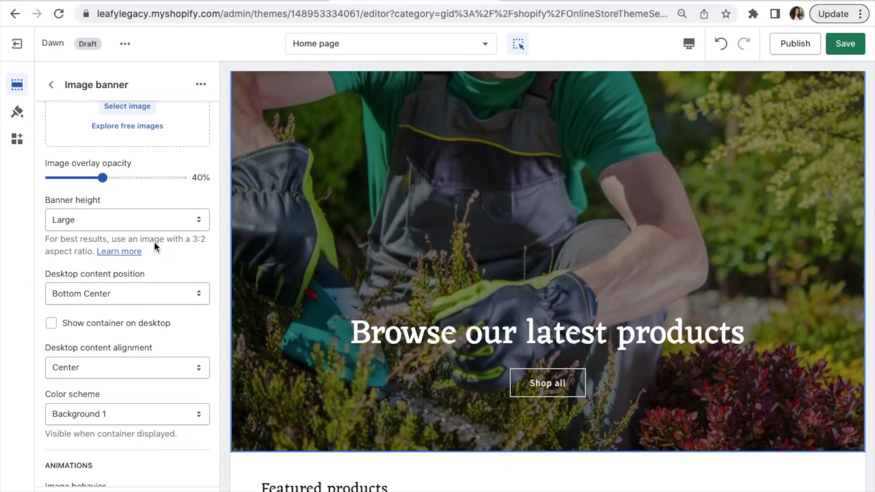
{"action": "left_click", "coordinate": [147, 219]}
{"action": "left_click", "coordinate": [135, 196]}
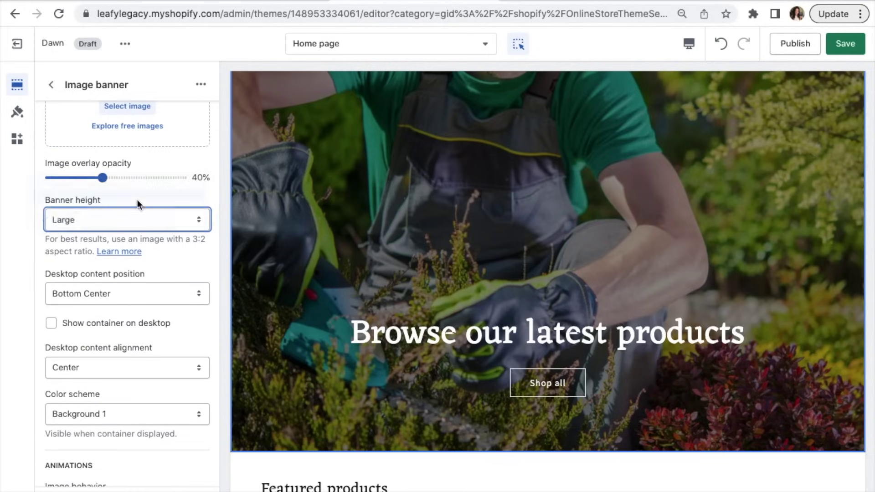
{"action": "left_click", "coordinate": [151, 220]}
{"action": "left_click", "coordinate": [152, 231]}
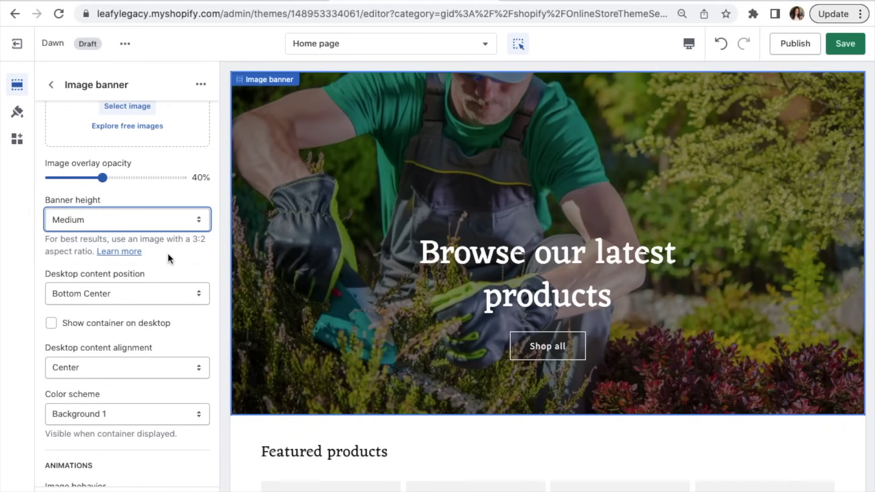
{"action": "scroll", "coordinate": [173, 264], "scroll_direction": "down", "scroll_amount": 3}
{"action": "scroll", "coordinate": [177, 269], "scroll_direction": "up", "scroll_amount": 8}
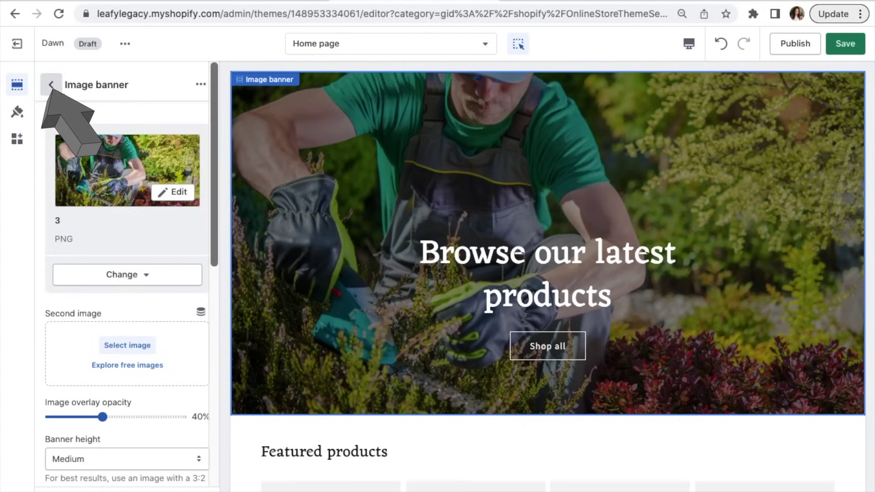
{"action": "left_click", "coordinate": [51, 84]}
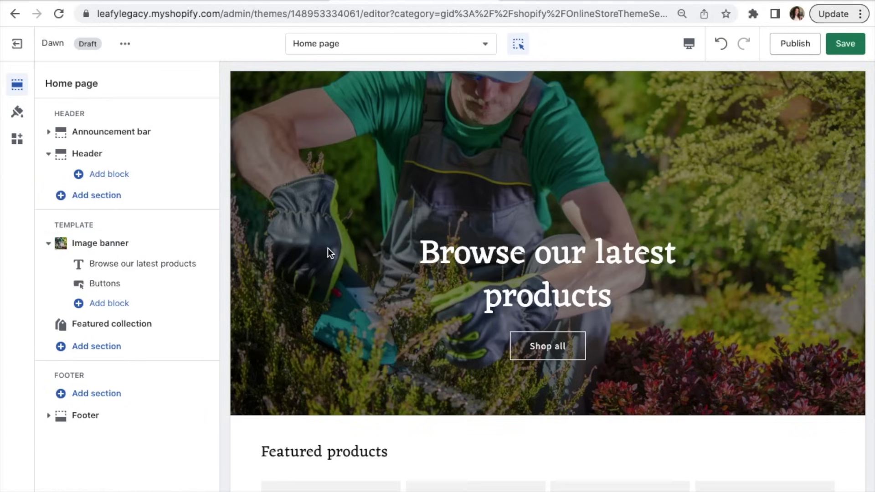
Step: Replace the banner heading 'Browse our latest products' with 'Leafy Legacy' and go back to the sections list
{"action": "left_click", "coordinate": [480, 273]}
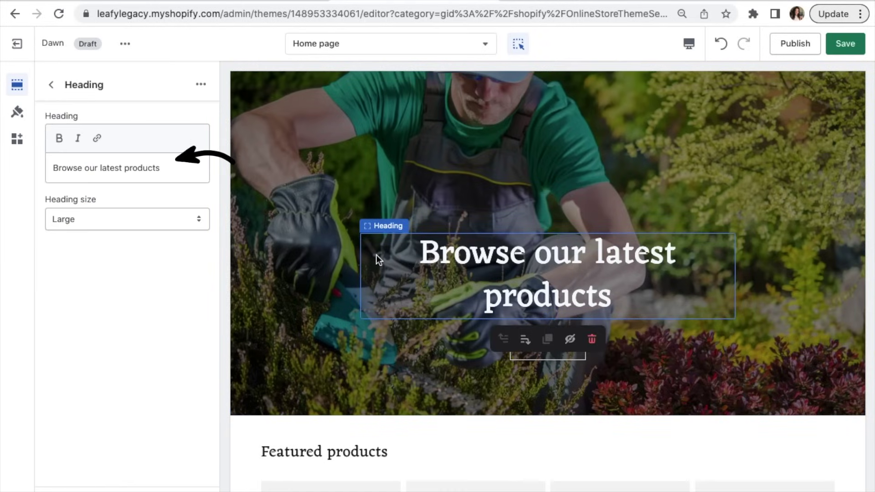
{"action": "left_click", "coordinate": [164, 168]}
{"action": "key", "text": "ctrl+a"}
{"action": "type", "text": "L"}
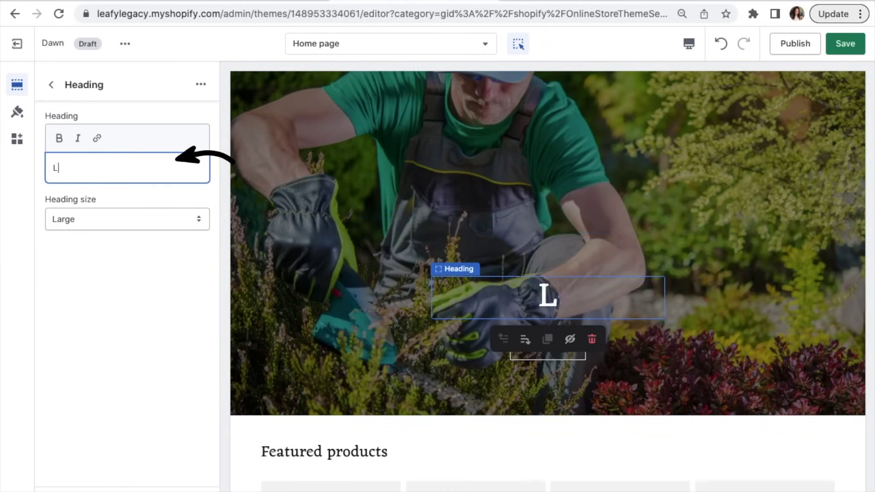
{"action": "type", "text": "Ee"}
{"action": "key", "text": "BackSpace"}
{"action": "key", "text": "BackSpace"}
{"action": "type", "text": "eafy "}
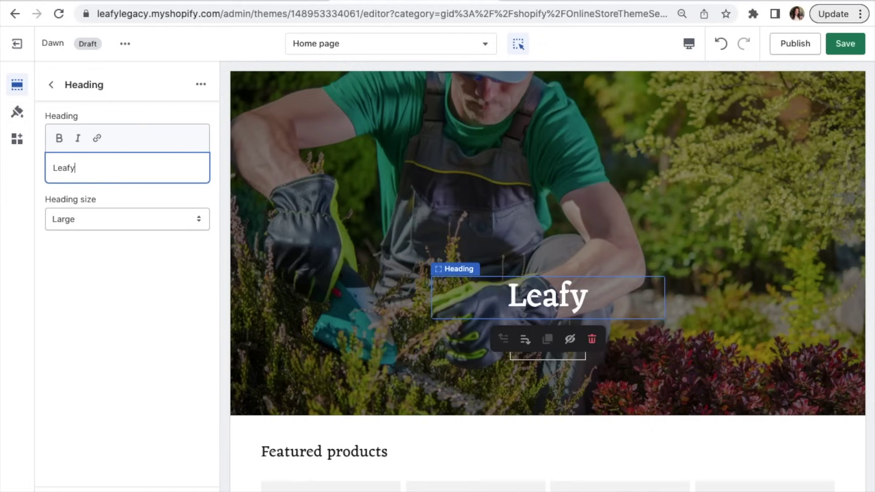
{"action": "type", "text": "Legacy"}
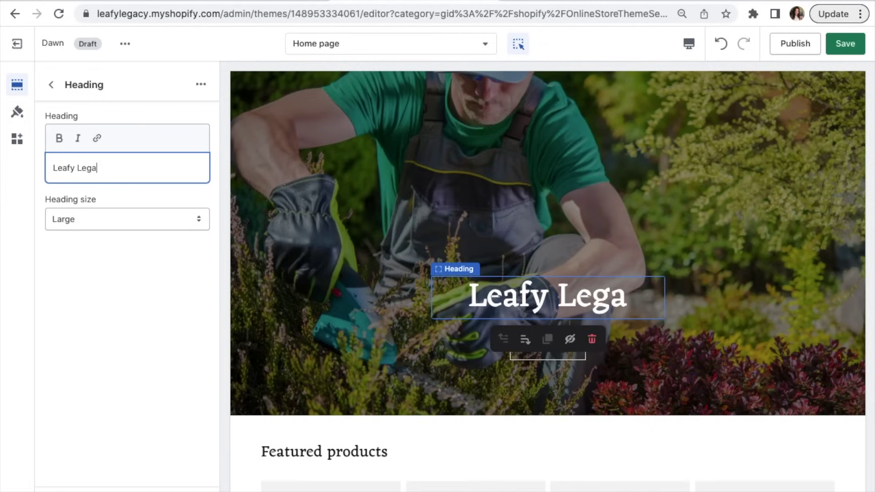
{"action": "key", "text": "BackSpace"}
{"action": "key", "text": "BackSpace"}
{"action": "key", "text": "BackSpace"}
{"action": "key", "text": "BackSpace"}
{"action": "type", "text": "gacy"}
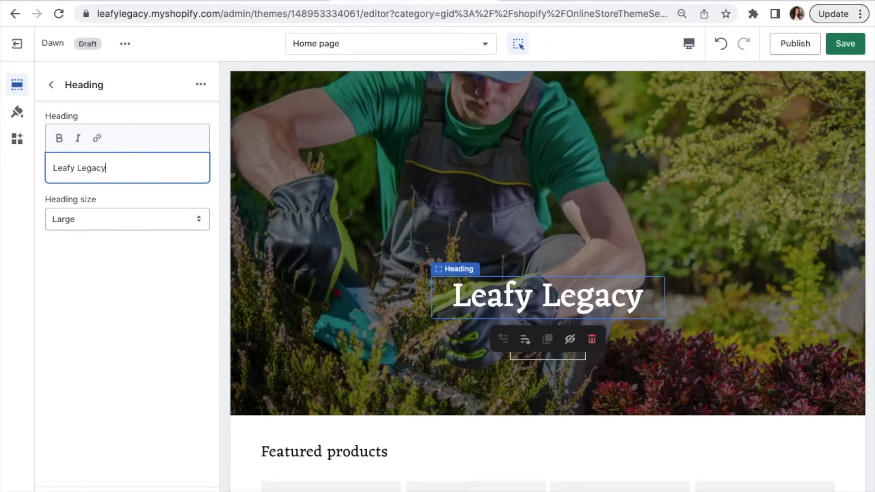
{"action": "left_click", "coordinate": [225, 251]}
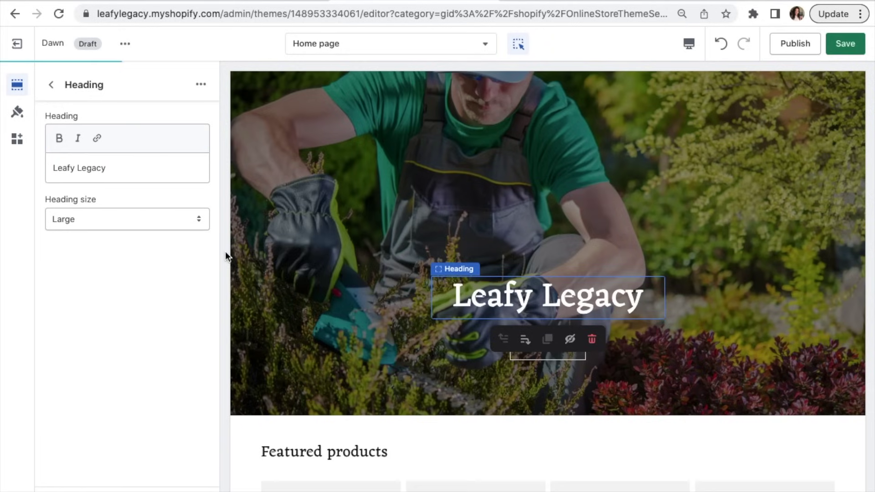
{"action": "left_click", "coordinate": [51, 86]}
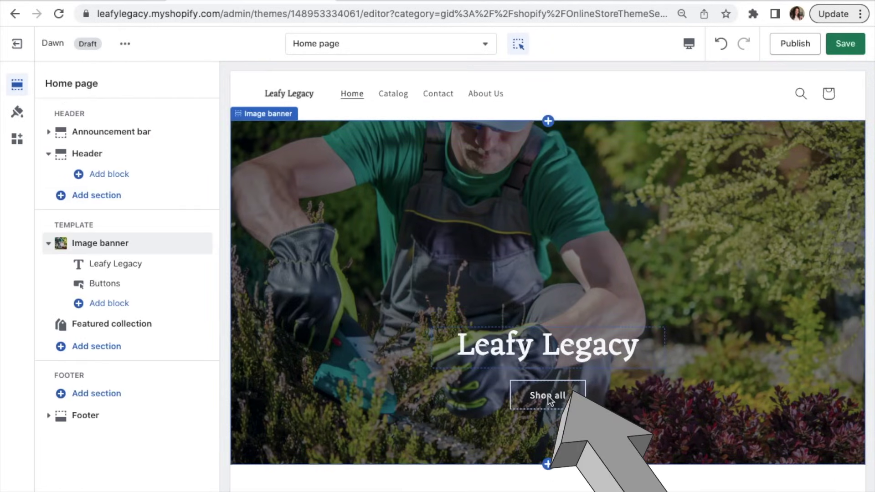
Step: Change the banner's first button label from 'Shop all' to 'SHOP'
{"action": "left_click", "coordinate": [547, 395]}
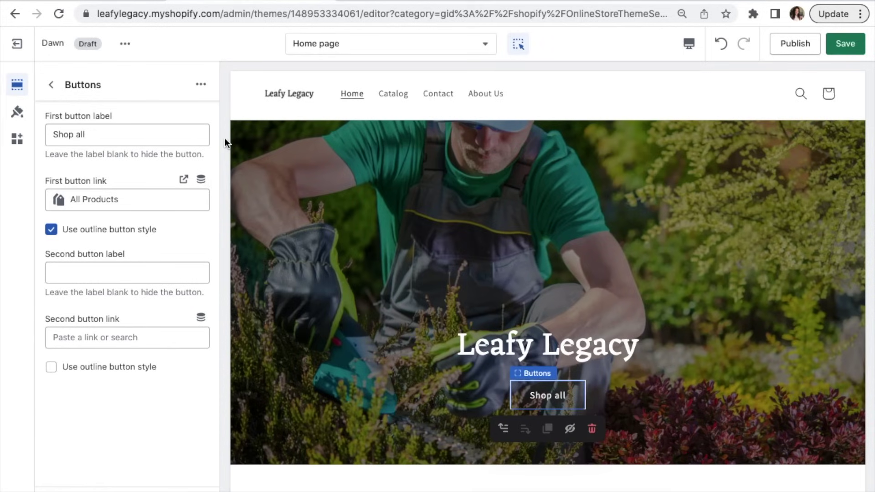
{"action": "left_click_drag", "start_coordinate": [133, 135], "coordinate": [45, 135]}
{"action": "key", "text": "BackSpace"}
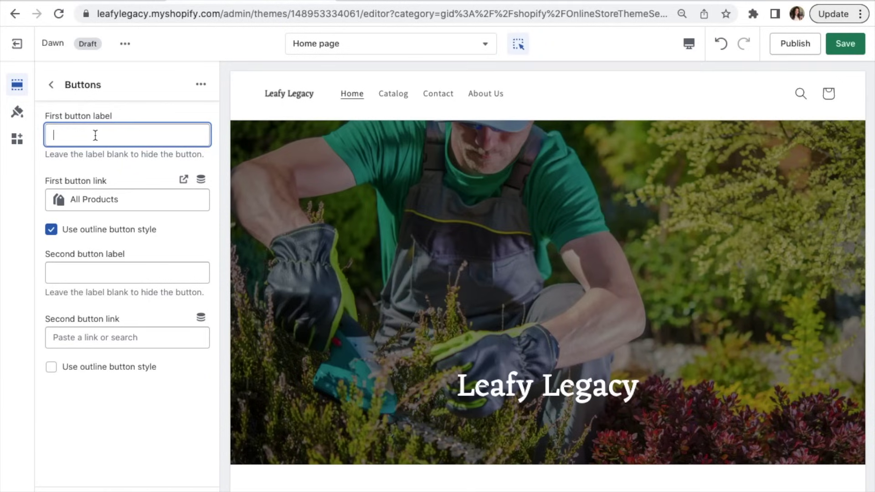
{"action": "type", "text": "SHOP"}
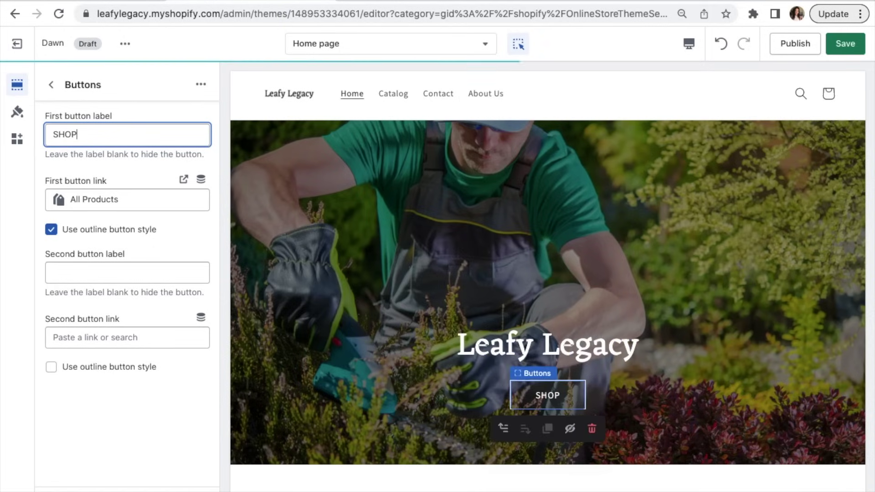
{"action": "left_click", "coordinate": [121, 179]}
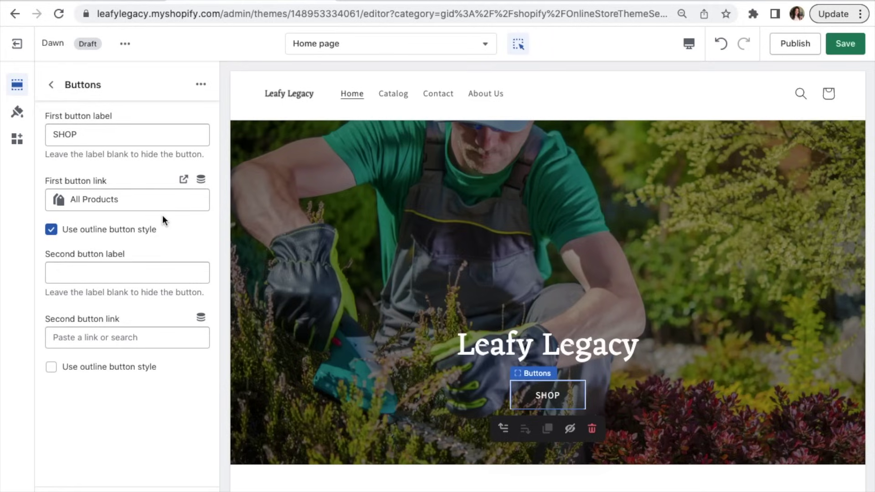
Step: Keep the first button linked to All Products and go back to the Home page sections
{"action": "left_click", "coordinate": [140, 203]}
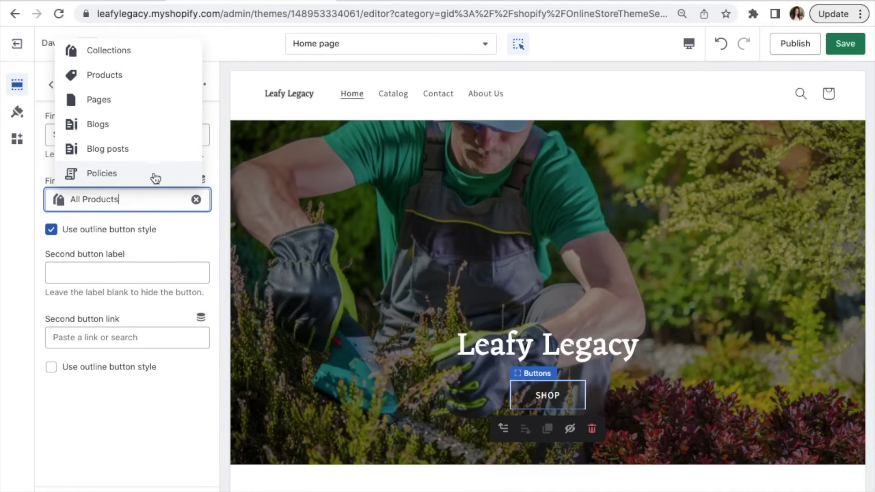
{"action": "left_click", "coordinate": [165, 217]}
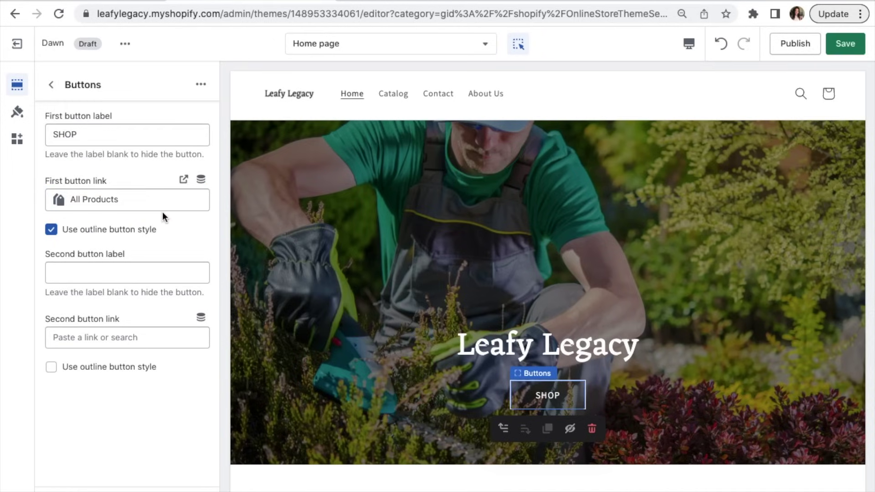
{"action": "left_click", "coordinate": [51, 85]}
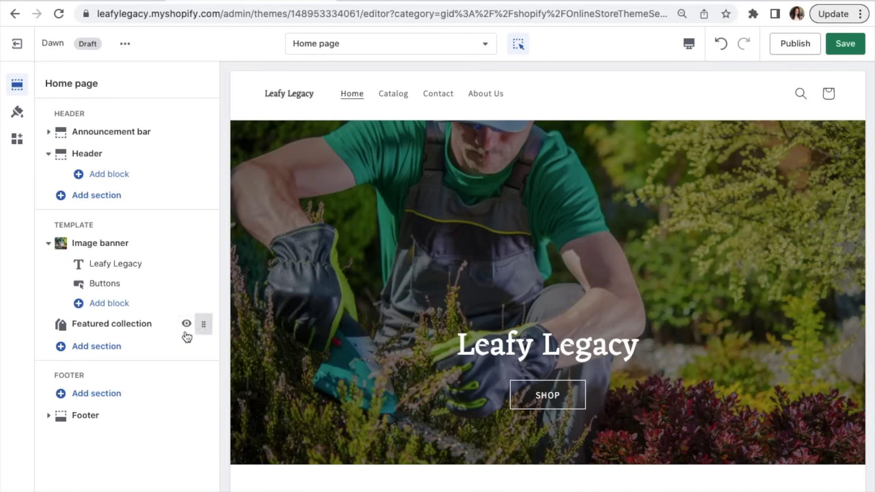
{"action": "mouse_move", "coordinate": [144, 333]}
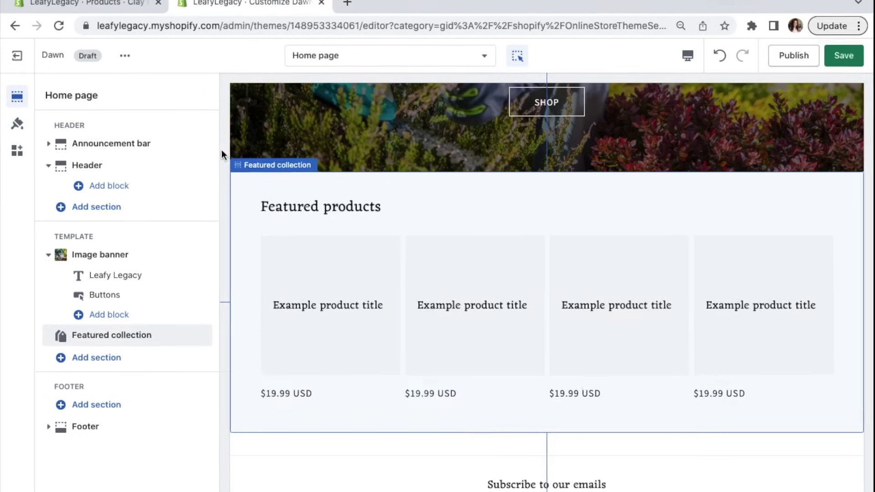
Step: Go from the admin Themes page to the store's Products page
{"action": "left_click", "coordinate": [125, 6]}
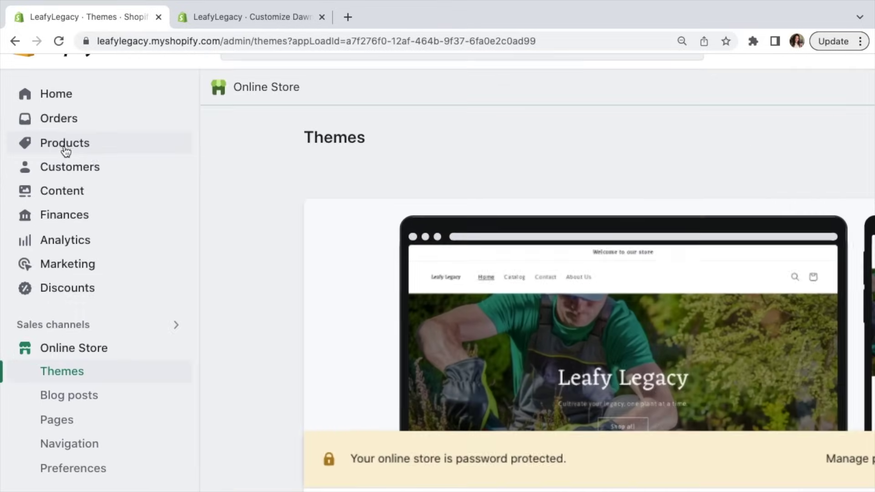
{"action": "left_click", "coordinate": [70, 152]}
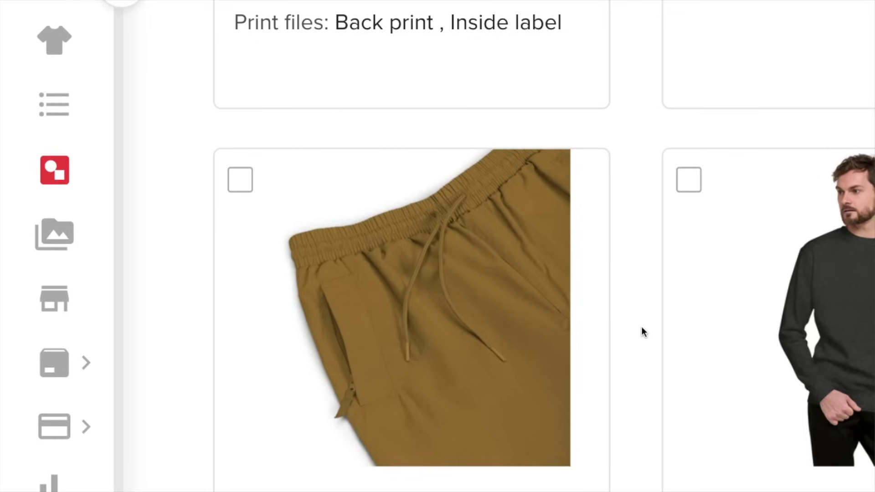
{"action": "mouse_move", "coordinate": [609, 306]}
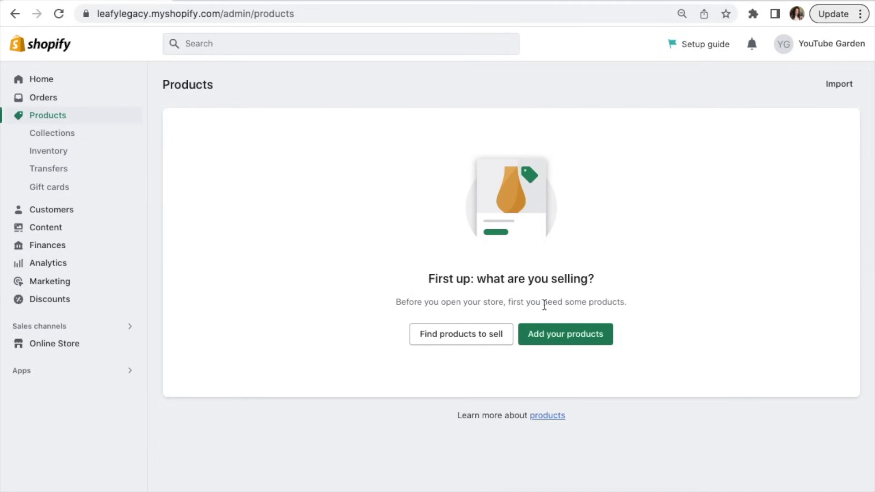
Step: Create a new product titled 'Clay Plant Pot'
{"action": "left_click", "coordinate": [568, 337]}
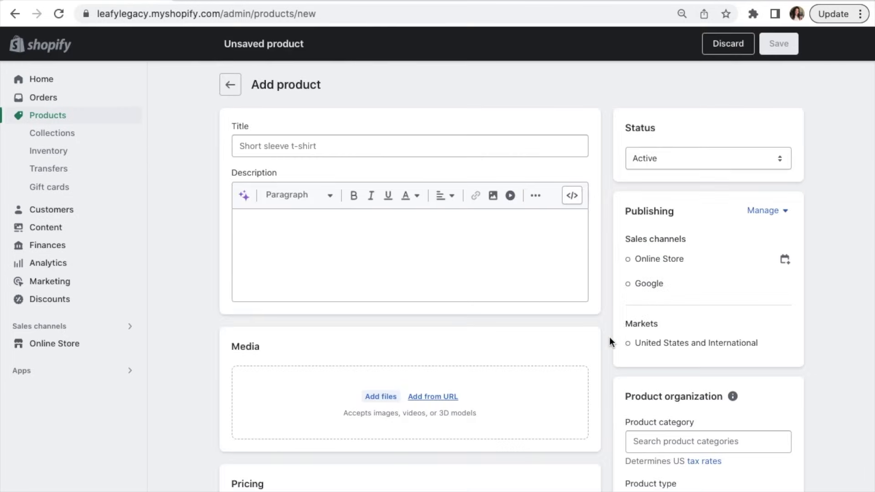
{"action": "left_click", "coordinate": [549, 146]}
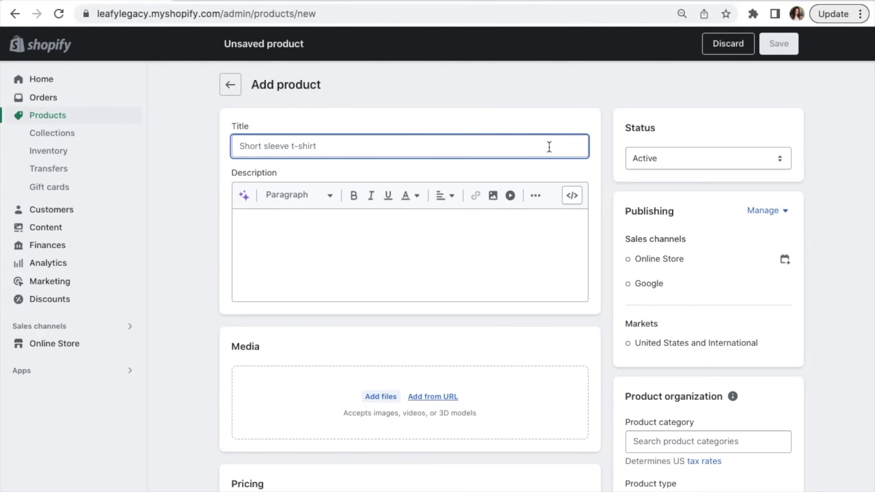
{"action": "type", "text": "Clay Po"}
{"action": "key", "text": "BackSpace"}
{"action": "type", "text": "lant Pot"}
Step: Paste placeholder headings into the description, then delete them again
{"action": "left_click", "coordinate": [543, 228]}
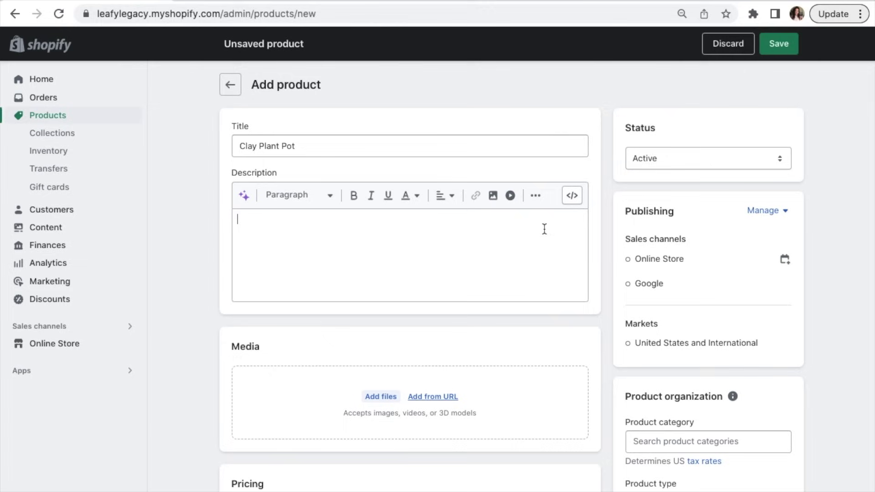
{"action": "type", "text": "PRODUCT FEATURES BENEFITS UNIQUE SELLING POINTS"}
{"action": "left_click_drag", "start_coordinate": [343, 262], "coordinate": [239, 209]}
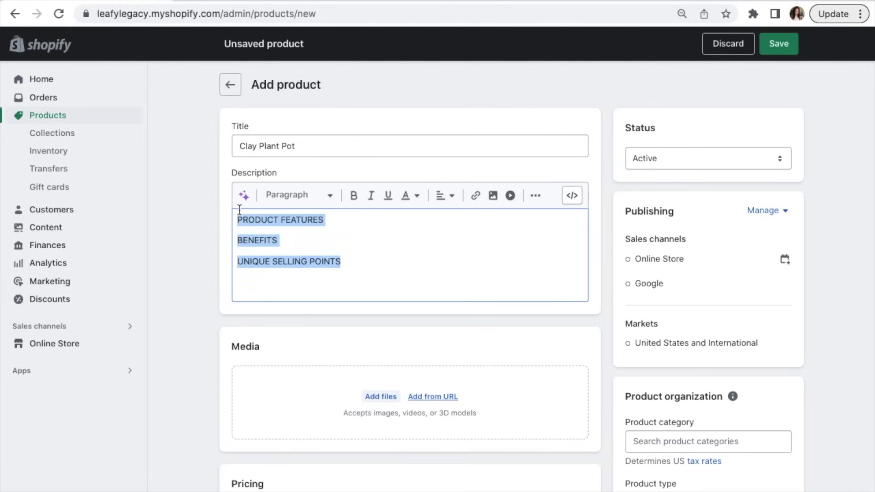
{"action": "key", "text": "BackSpace"}
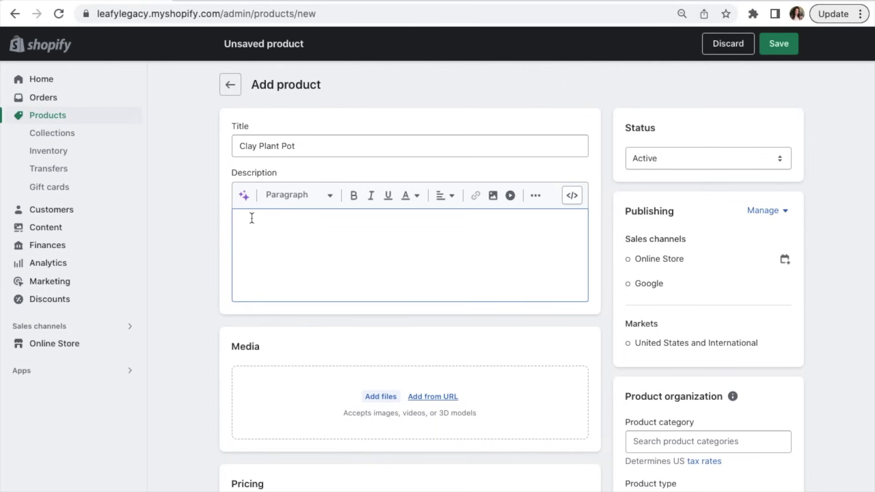
{"action": "scroll", "coordinate": [246, 203], "scroll_direction": "up", "scroll_amount": 5}
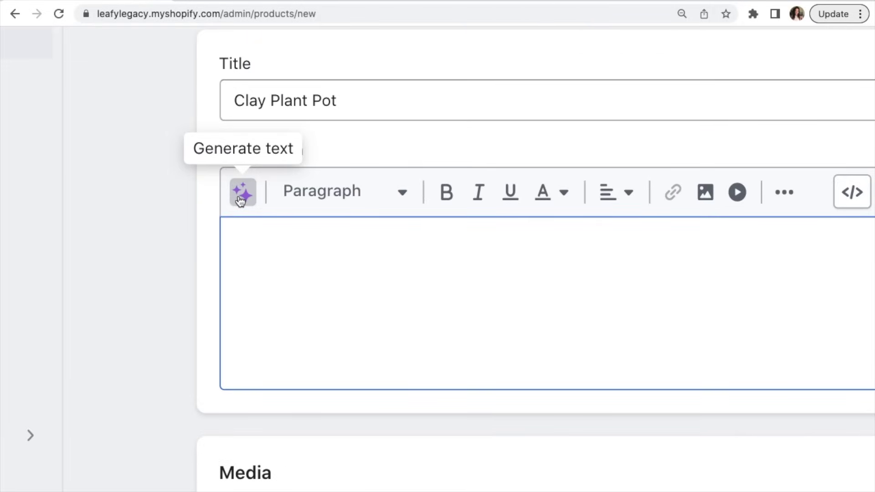
{"action": "scroll", "coordinate": [240, 199], "scroll_direction": "down", "scroll_amount": 5}
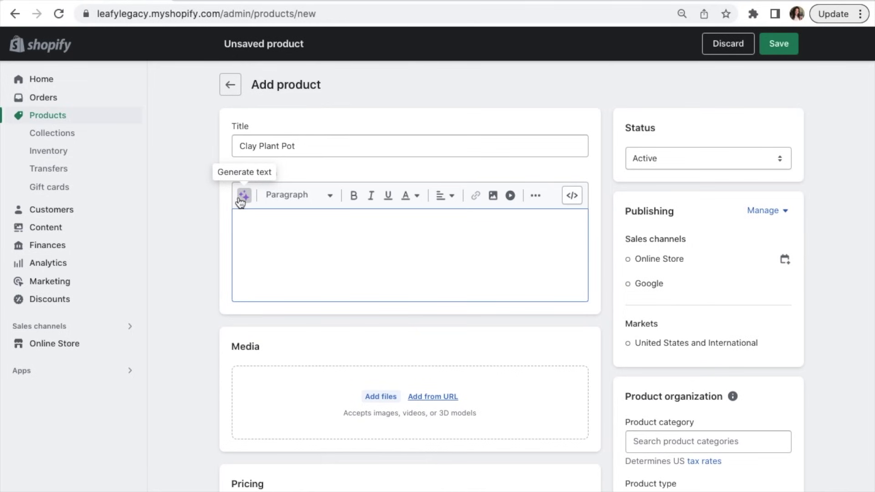
Step: Generate an Expert-tone description from the keywords 'Clay Plant pot' and keep it
{"action": "left_click", "coordinate": [241, 199]}
{"action": "type", "text": "Clay Plant"}
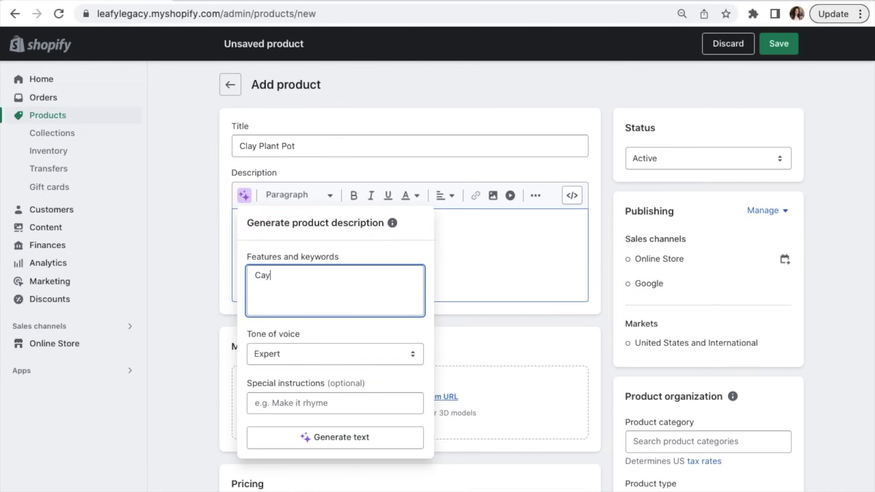
{"action": "type", "text": " pot"}
{"action": "left_click", "coordinate": [296, 354]}
{"action": "left_click", "coordinate": [302, 351]}
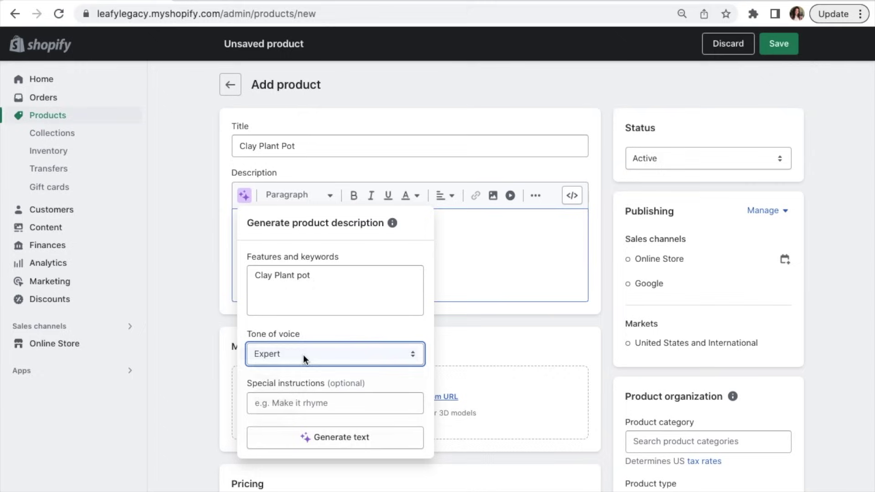
{"action": "left_click", "coordinate": [341, 437]}
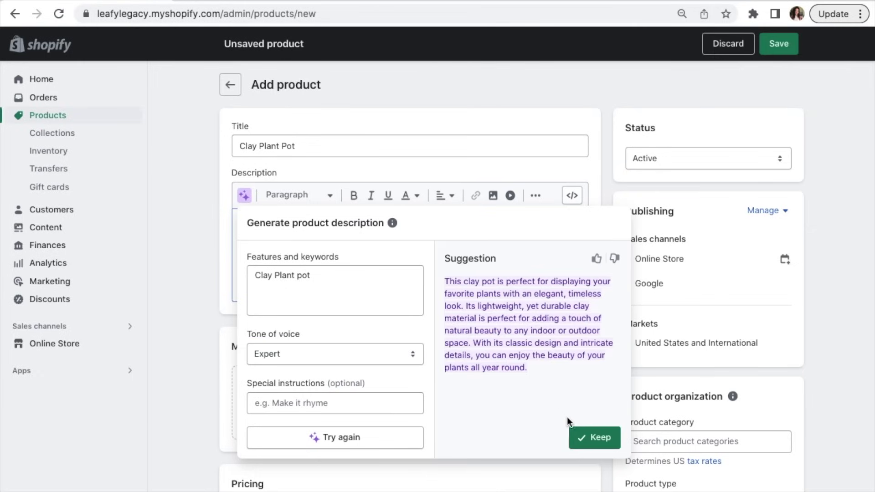
{"action": "left_click", "coordinate": [591, 436]}
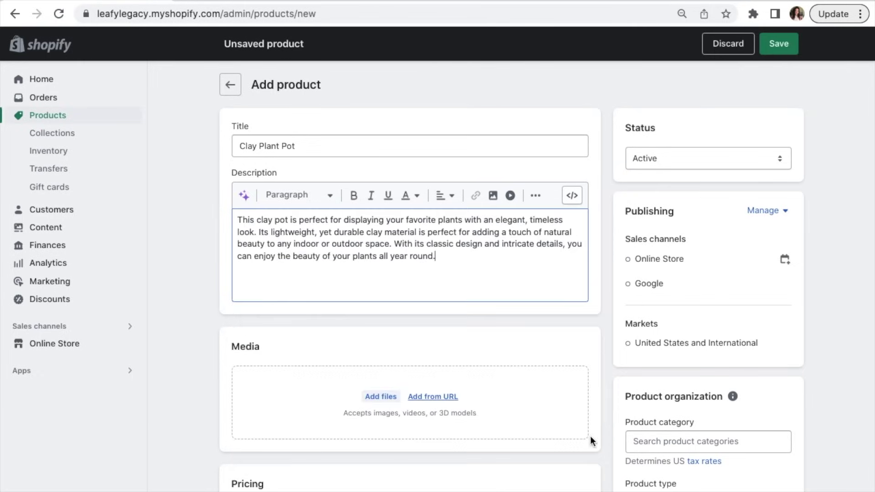
{"action": "left_click", "coordinate": [574, 311]}
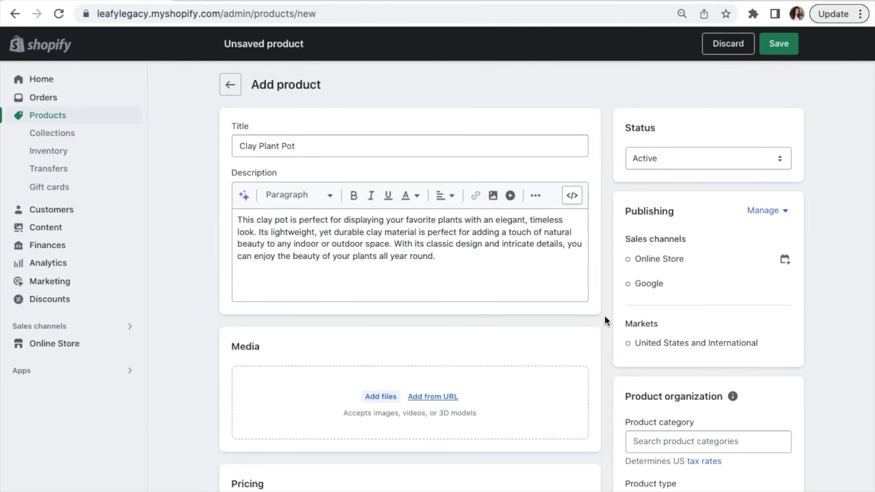
Step: Upload the clay plant pot photos, including Clay plant pot 4.png and Big clay plant pot.png, to Media
{"action": "scroll", "coordinate": [605, 316], "scroll_direction": "down", "scroll_amount": 3}
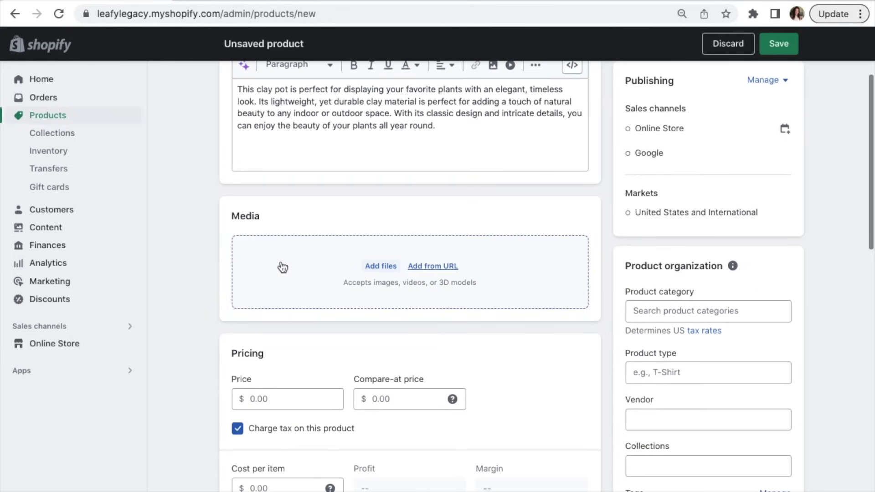
{"action": "left_click", "coordinate": [380, 268]}
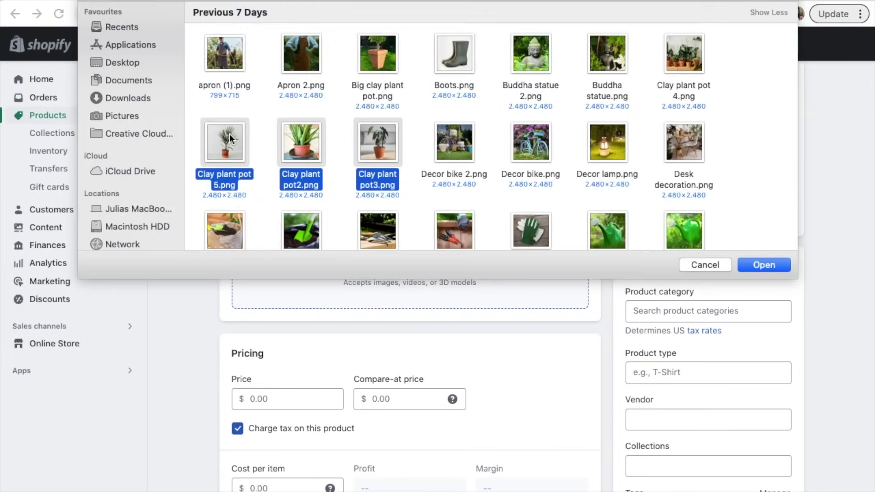
{"action": "left_click", "coordinate": [683, 54], "text": "super"}
{"action": "left_click", "coordinate": [386, 59], "text": "super"}
{"action": "left_click", "coordinate": [770, 264]}
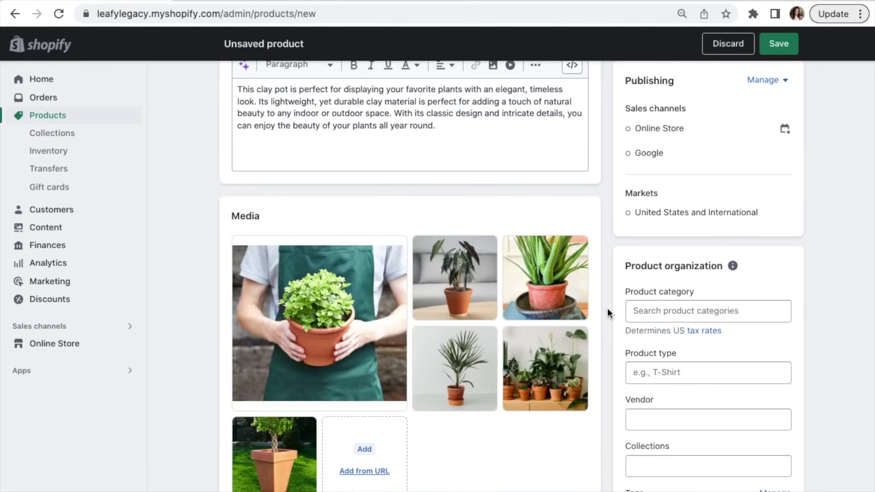
Step: Reorder the media so the palm-in-pot photo becomes the main product image
{"action": "scroll", "coordinate": [608, 308], "scroll_direction": "down", "scroll_amount": 3}
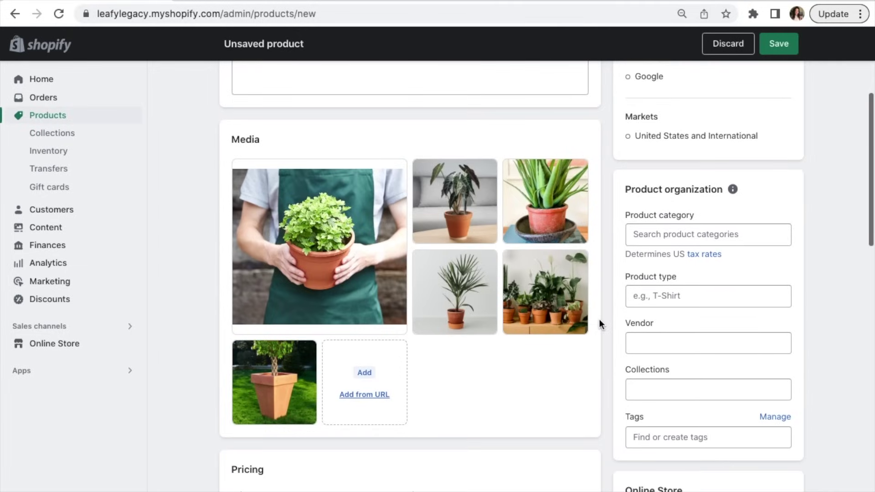
{"action": "scroll", "coordinate": [599, 320], "scroll_direction": "up", "scroll_amount": 1}
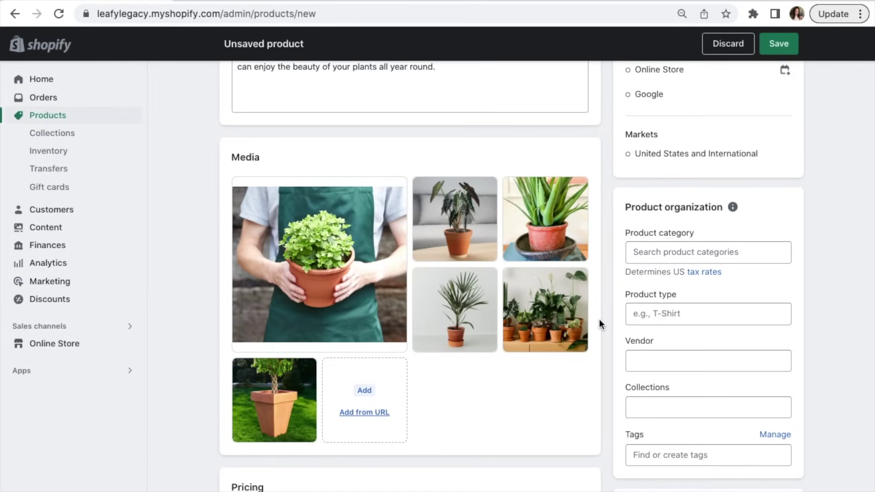
{"action": "left_click_drag", "start_coordinate": [456, 196], "coordinate": [382, 201]}
{"action": "left_click_drag", "start_coordinate": [464, 269], "coordinate": [387, 228]}
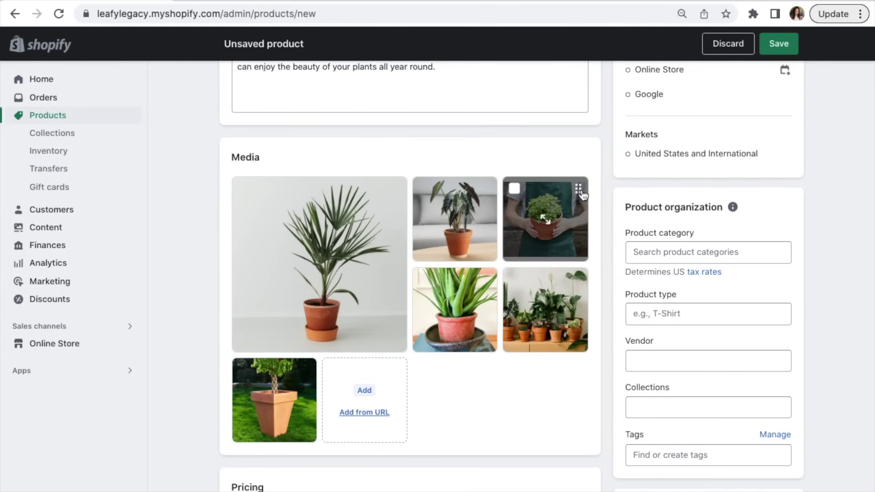
{"action": "scroll", "coordinate": [600, 250], "scroll_direction": "down", "scroll_amount": 6}
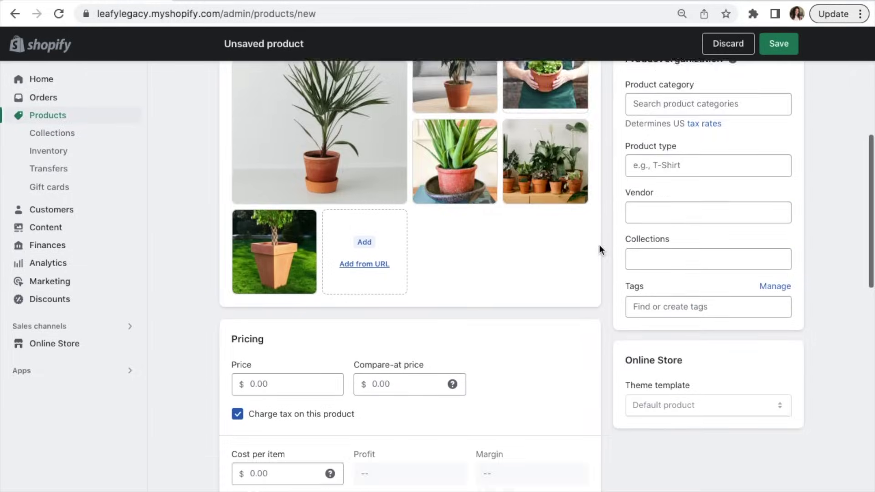
Step: Enter a price of 12.00 and a compare-at price of 18.00, leaving cost per item unchanged
{"action": "left_click", "coordinate": [306, 236]}
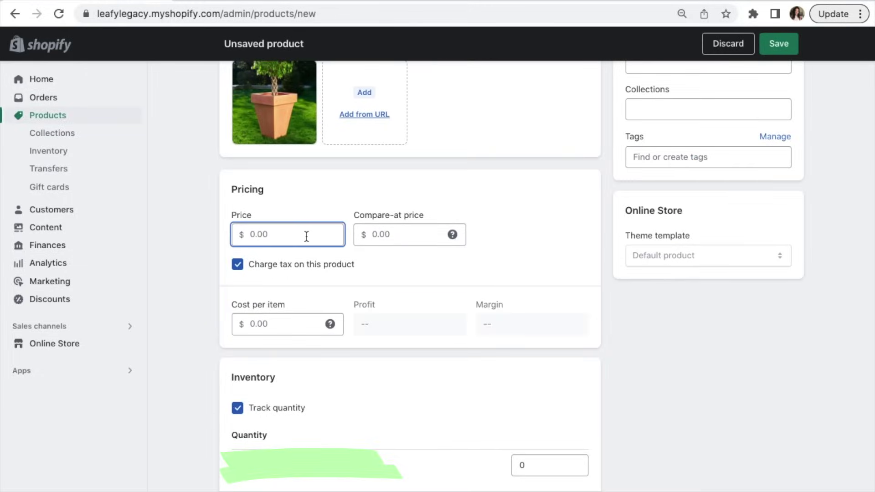
{"action": "type", "text": "12"}
{"action": "left_click", "coordinate": [338, 209]}
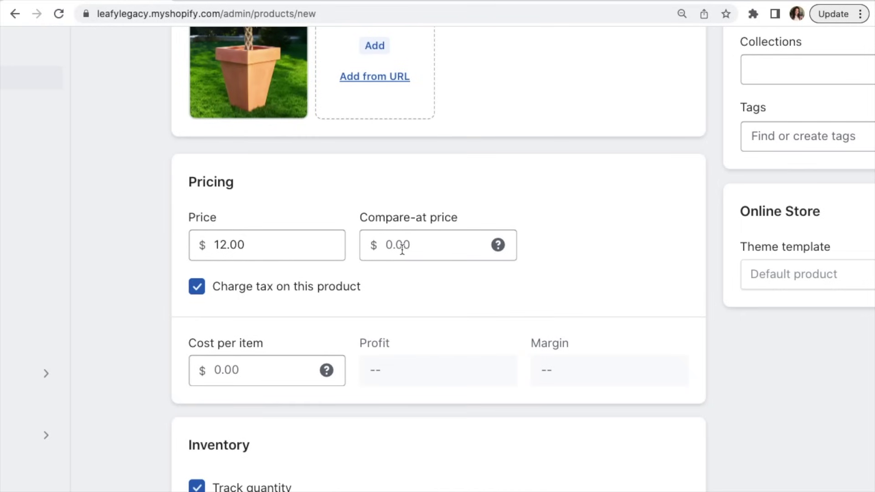
{"action": "left_click", "coordinate": [431, 246]}
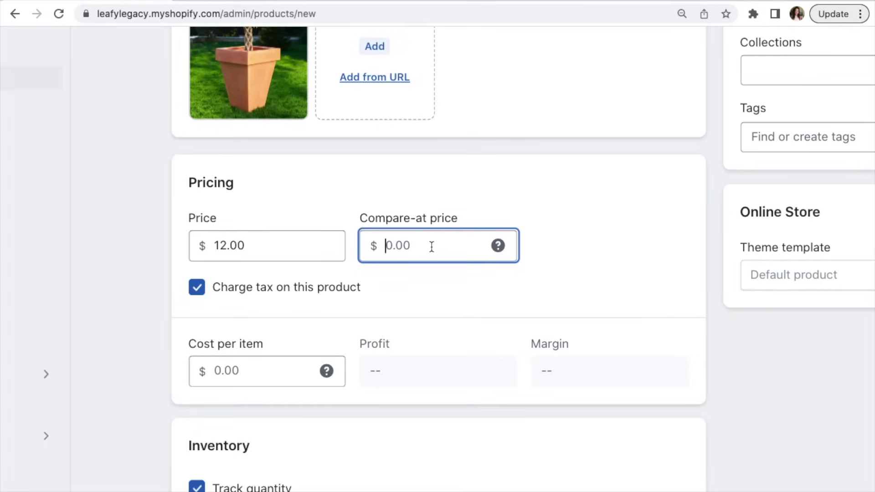
{"action": "type", "text": "18"}
{"action": "left_click", "coordinate": [382, 275]}
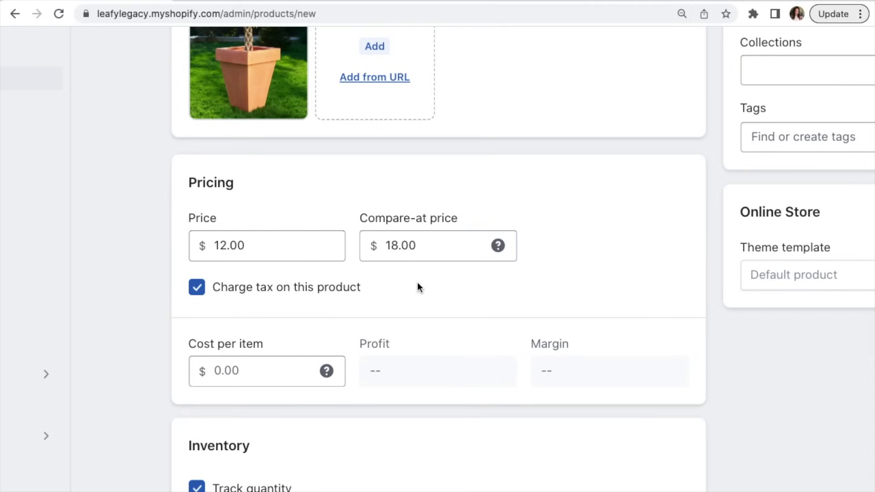
{"action": "scroll", "coordinate": [420, 287], "scroll_direction": "down", "scroll_amount": 1}
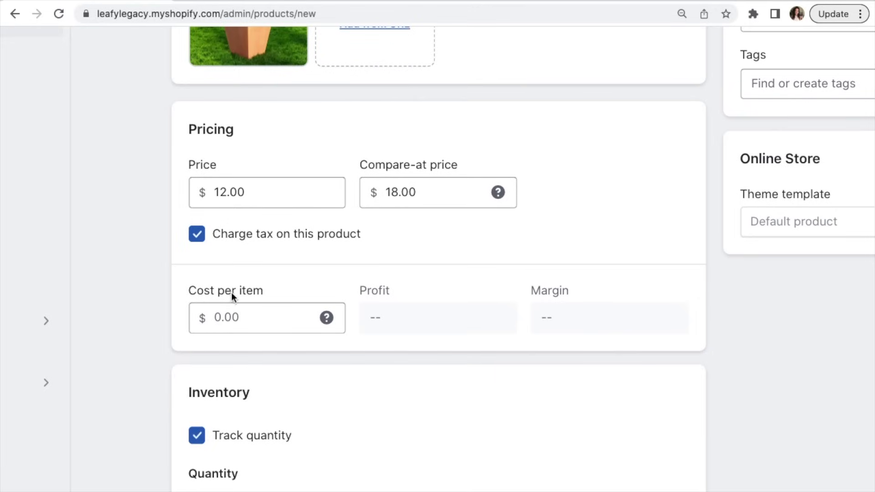
{"action": "left_click", "coordinate": [249, 318]}
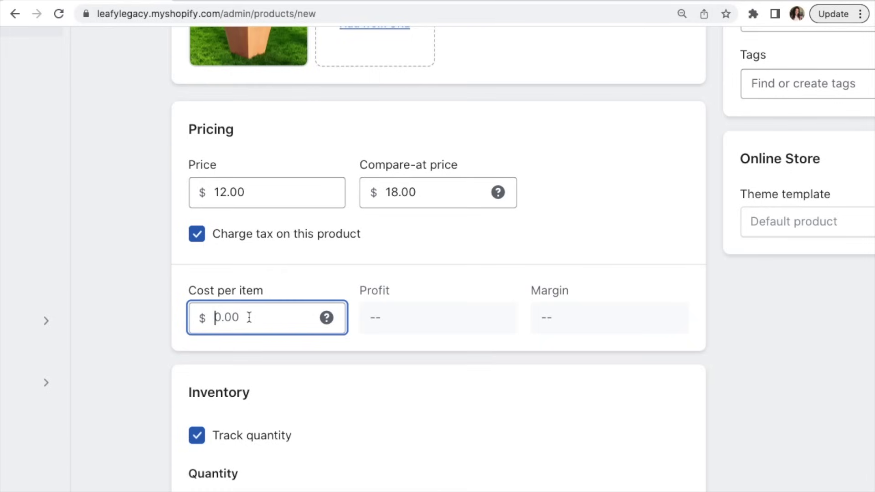
{"action": "left_click", "coordinate": [283, 346]}
{"action": "scroll", "coordinate": [678, 327], "scroll_direction": "down", "scroll_amount": 5}
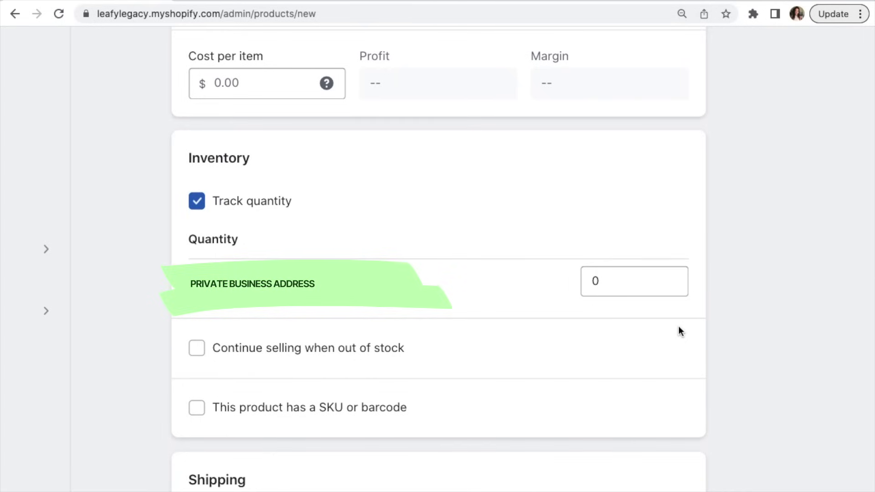
Step: Set the stock quantity to 50 and tick 'Continue selling when out of stock'
{"action": "left_click", "coordinate": [639, 283]}
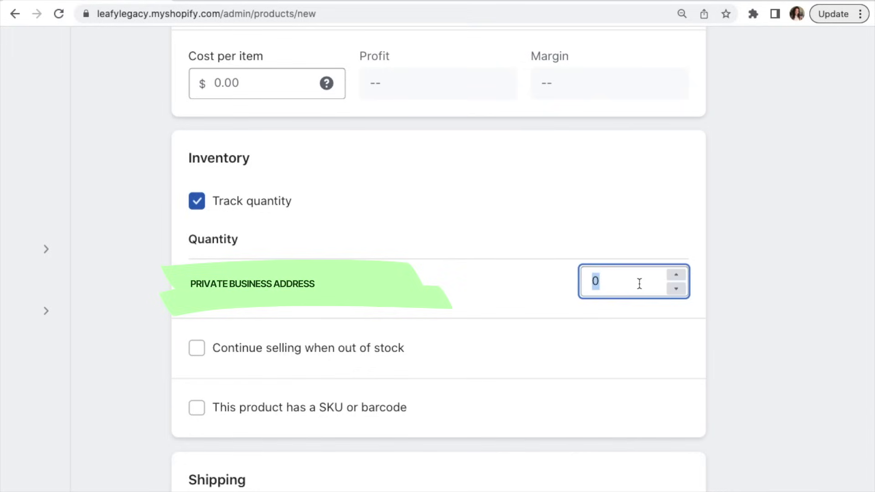
{"action": "type", "text": "50"}
{"action": "left_click", "coordinate": [733, 292]}
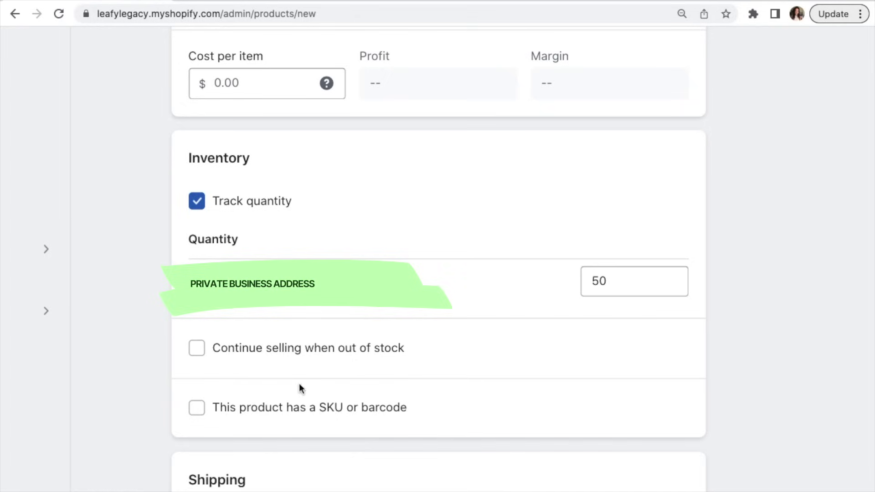
{"action": "left_click", "coordinate": [197, 353]}
Step: Leave the shipping weight unchanged and select 'Digital product or service' under Shipping
{"action": "scroll", "coordinate": [719, 369], "scroll_direction": "down", "scroll_amount": 8}
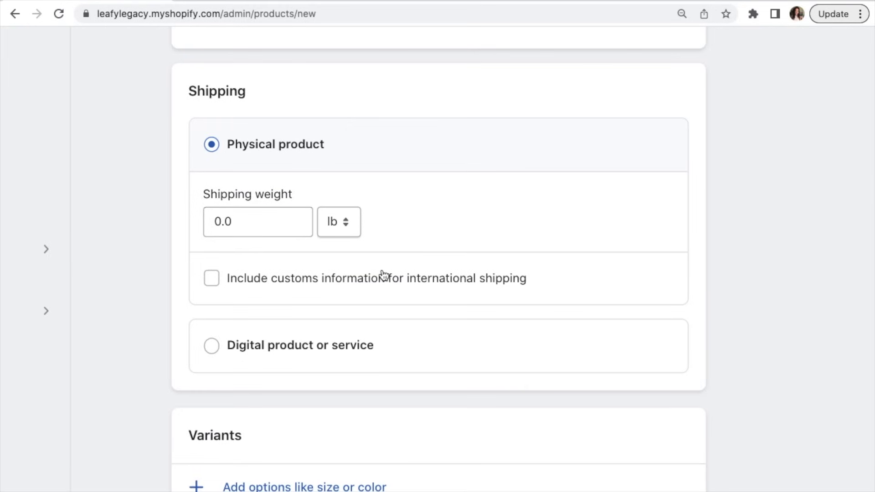
{"action": "left_click", "coordinate": [266, 222]}
{"action": "left_click", "coordinate": [731, 245]}
{"action": "left_click", "coordinate": [211, 346]}
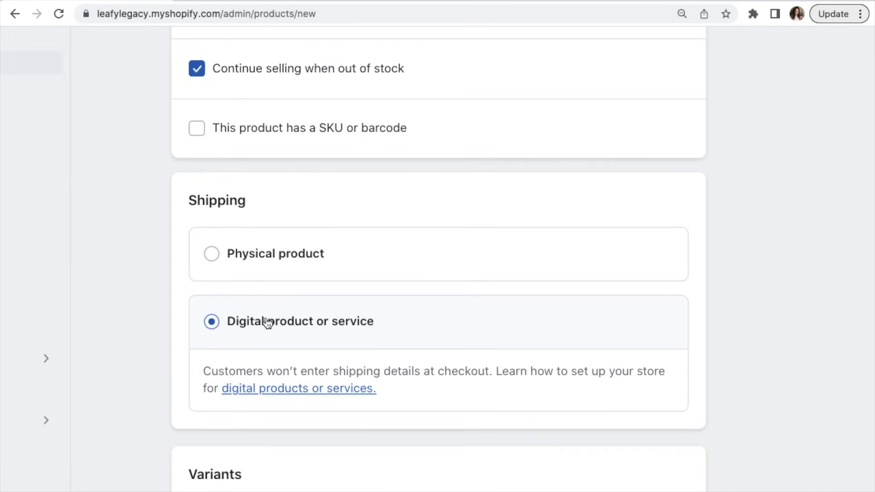
{"action": "scroll", "coordinate": [785, 380], "scroll_direction": "down", "scroll_amount": 6}
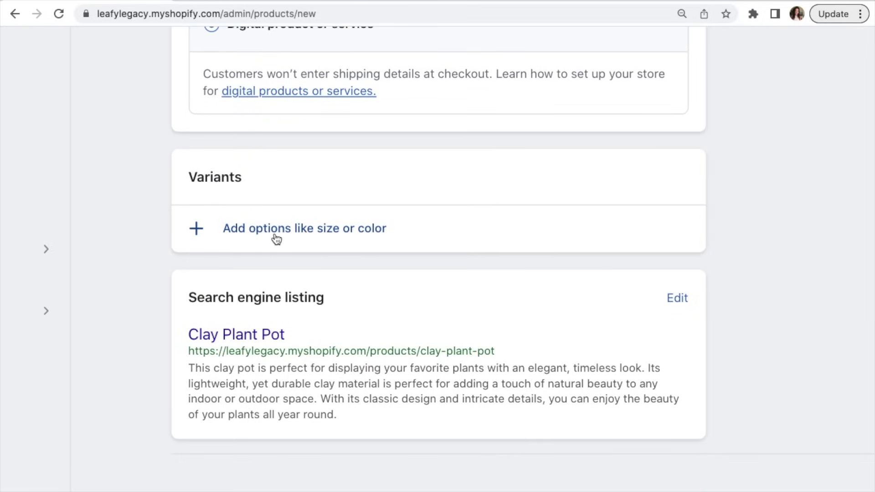
{"action": "scroll", "coordinate": [276, 239], "scroll_direction": "up", "scroll_amount": 1}
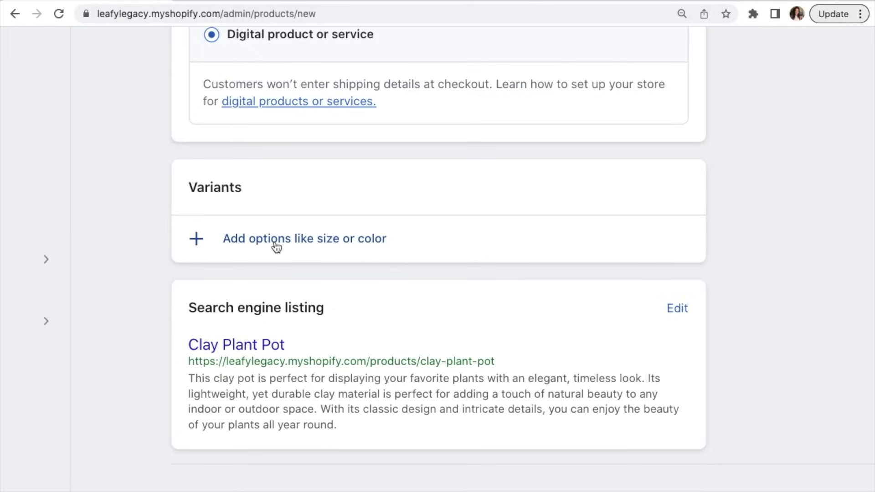
Step: Add a Size option with values Small, Medium and Large, creating three $12.00 variants
{"action": "left_click", "coordinate": [276, 247]}
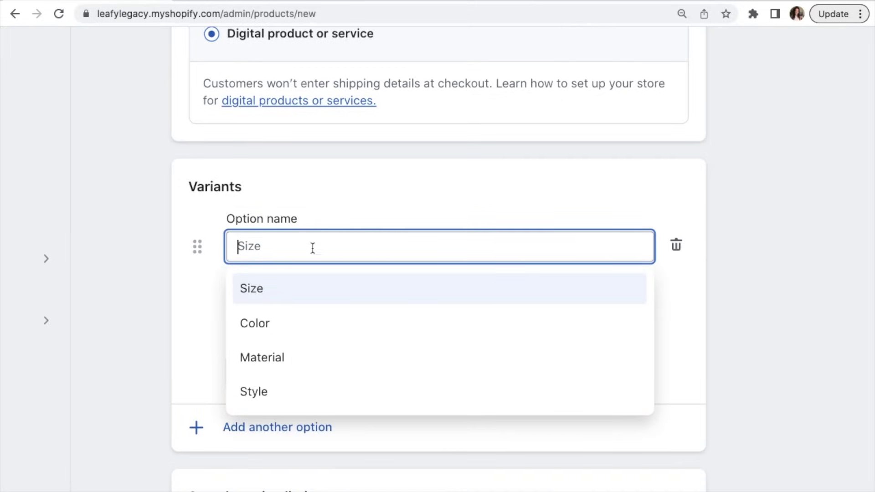
{"action": "left_click", "coordinate": [329, 286]}
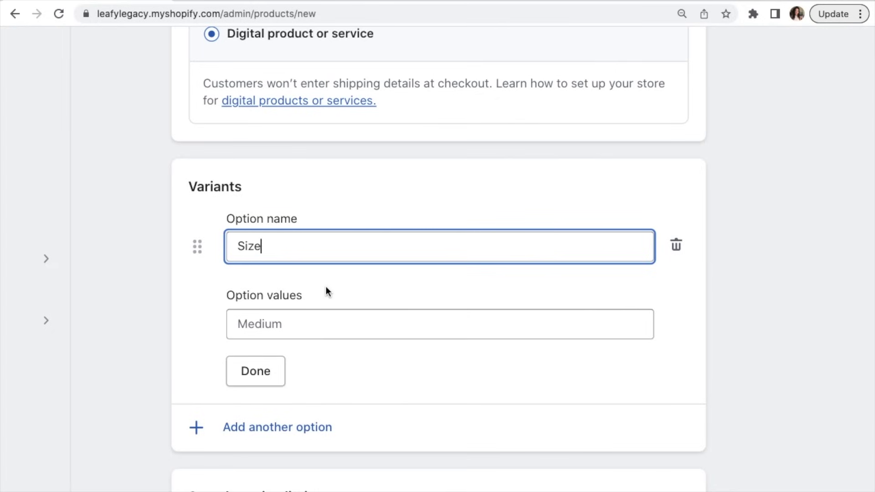
{"action": "left_click", "coordinate": [328, 324]}
{"action": "type", "text": "Small"}
{"action": "left_click", "coordinate": [355, 356]}
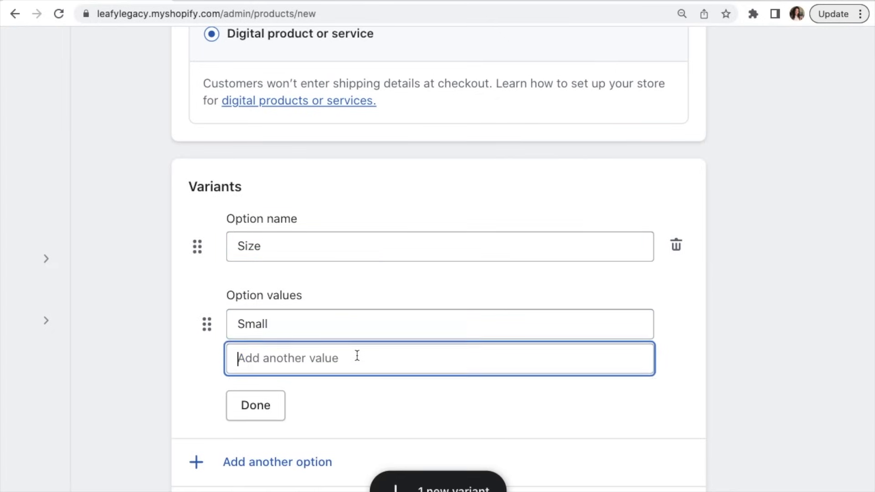
{"action": "type", "text": "Medium"}
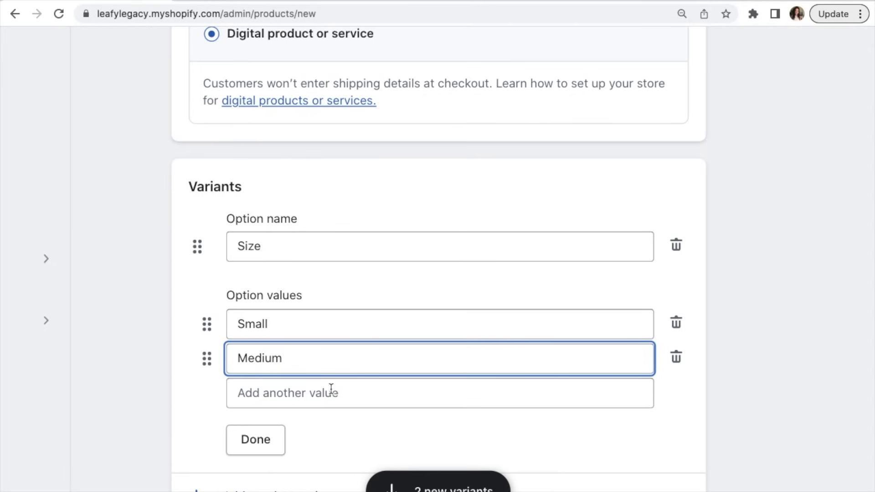
{"action": "left_click", "coordinate": [332, 390]}
{"action": "type", "text": "Large"}
{"action": "scroll", "coordinate": [256, 442], "scroll_direction": "down", "scroll_amount": 2}
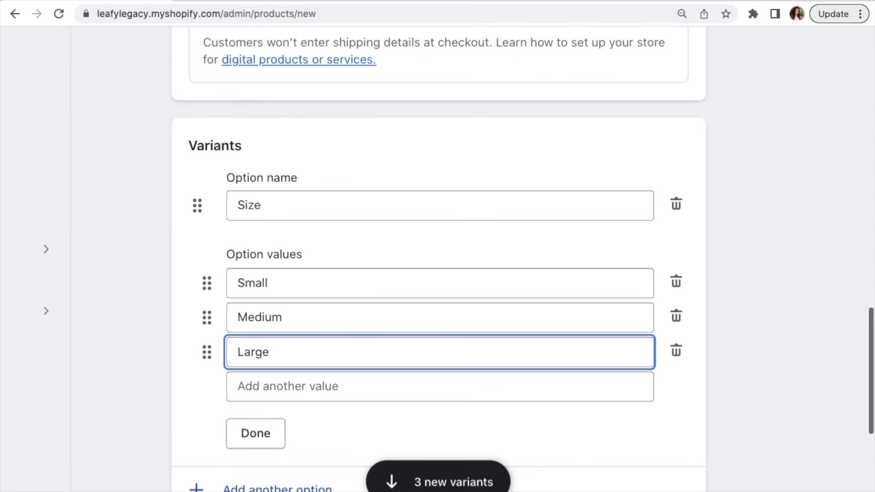
{"action": "left_click", "coordinate": [256, 442]}
{"action": "scroll", "coordinate": [259, 442], "scroll_direction": "down", "scroll_amount": 3}
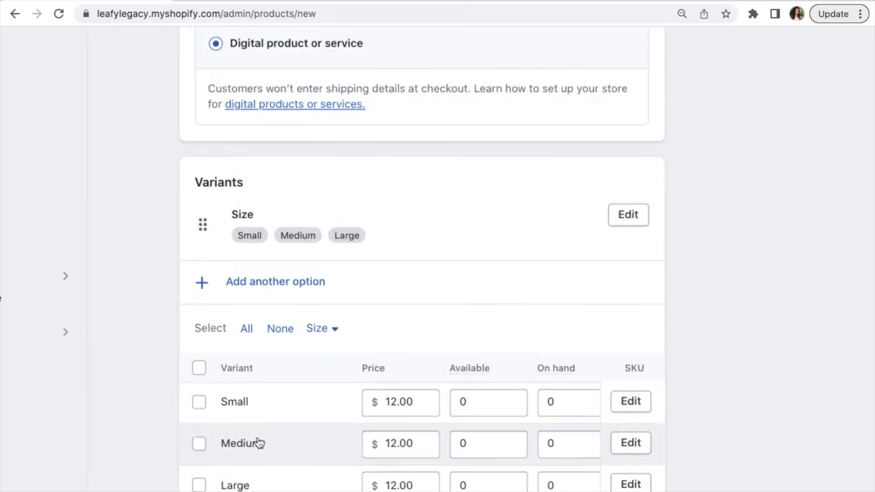
{"action": "scroll", "coordinate": [622, 379], "scroll_direction": "down", "scroll_amount": 1}
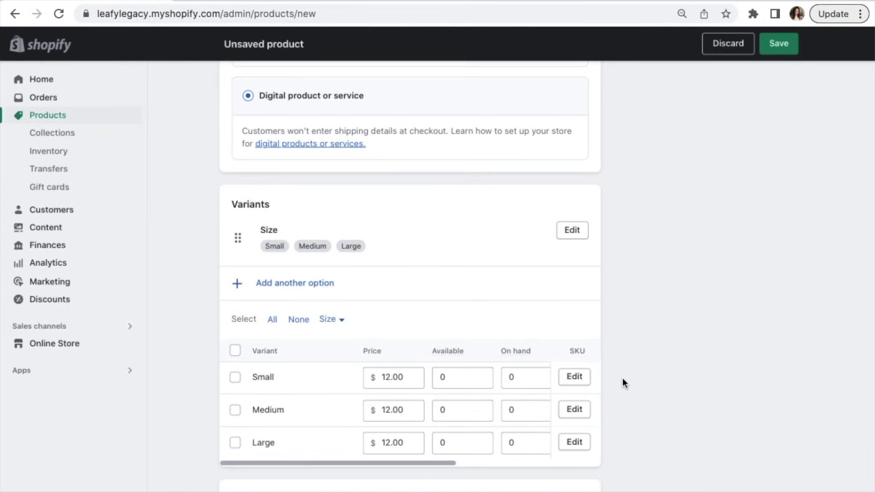
Step: Save the new Clay Plant Pot product
{"action": "left_click", "coordinate": [779, 44]}
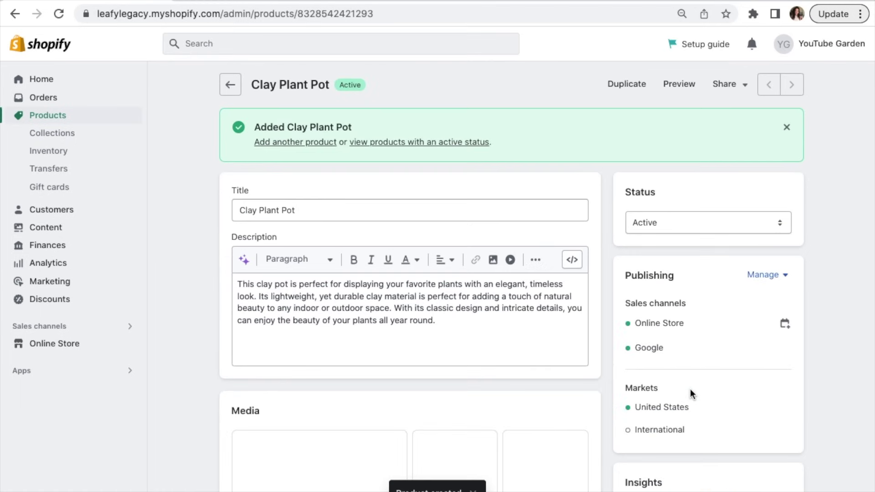
{"action": "scroll", "coordinate": [691, 393], "scroll_direction": "down", "scroll_amount": 5}
{"action": "scroll", "coordinate": [691, 392], "scroll_direction": "down", "scroll_amount": 10}
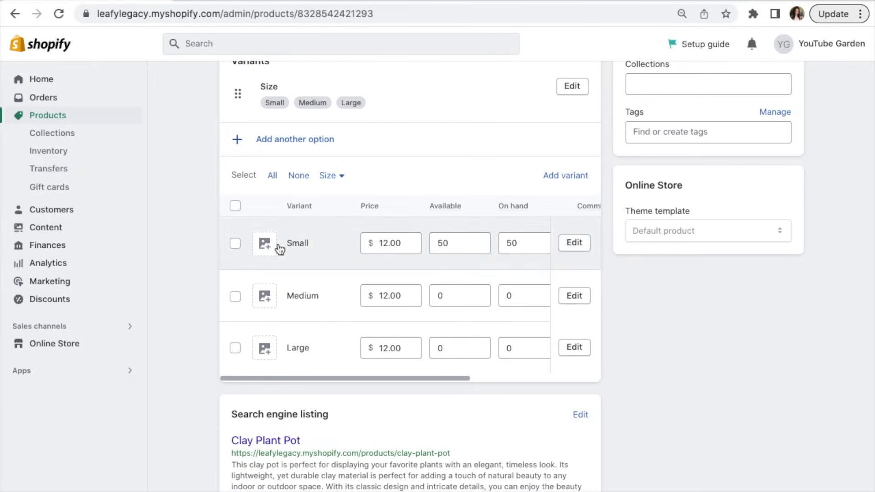
Step: Assign the palm photo to Small, the alocasia to Medium, and the tree in square pot to Large
{"action": "left_click", "coordinate": [266, 246]}
{"action": "left_click", "coordinate": [396, 264]}
{"action": "left_click", "coordinate": [597, 406]}
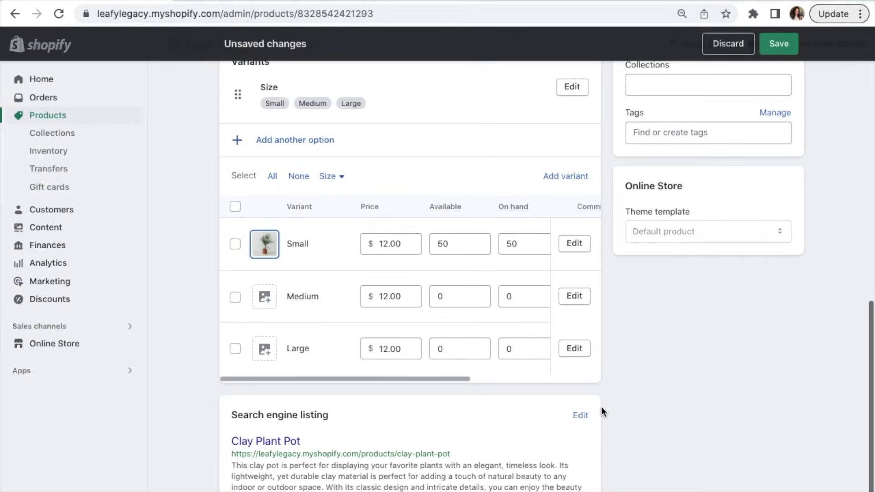
{"action": "left_click", "coordinate": [265, 297]}
{"action": "left_click", "coordinate": [470, 276]}
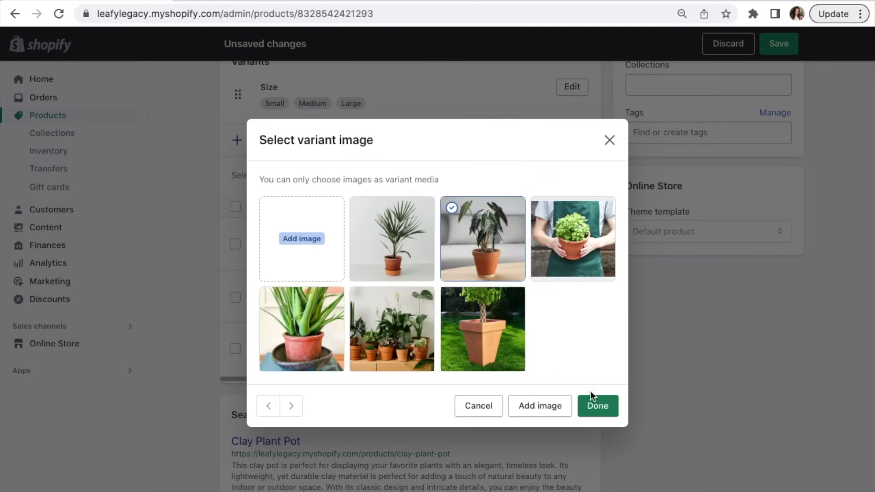
{"action": "left_click", "coordinate": [597, 405]}
{"action": "left_click", "coordinate": [272, 353]}
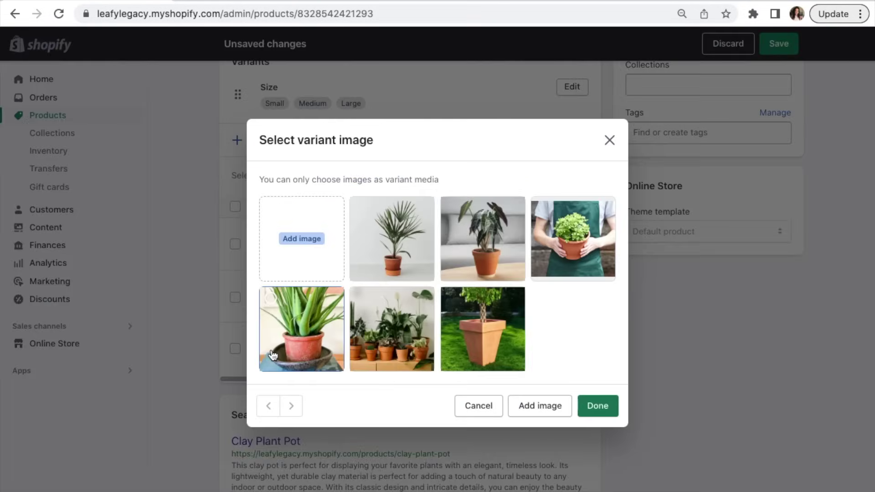
{"action": "left_click", "coordinate": [501, 346]}
{"action": "left_click", "coordinate": [595, 405]}
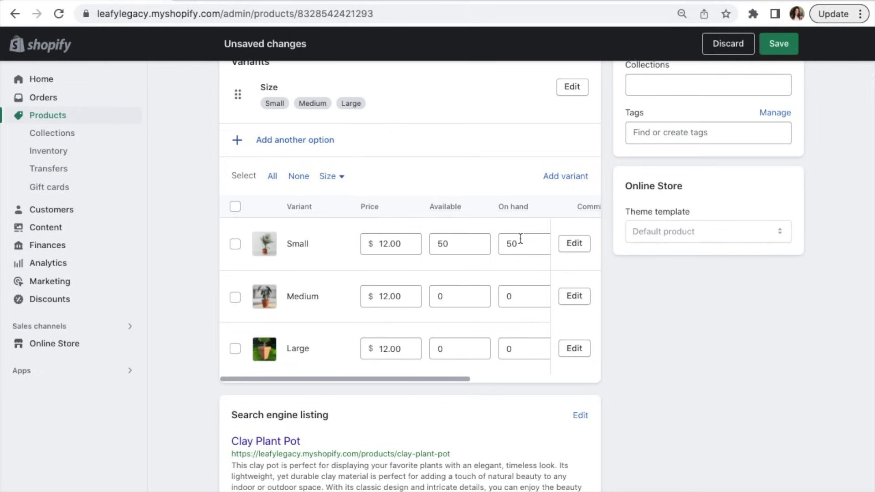
{"action": "left_click", "coordinate": [273, 178]}
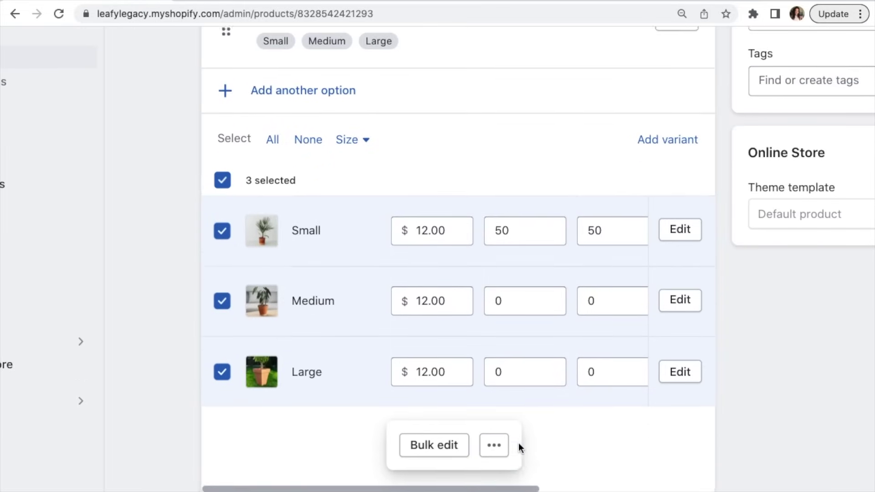
{"action": "left_click", "coordinate": [494, 445]}
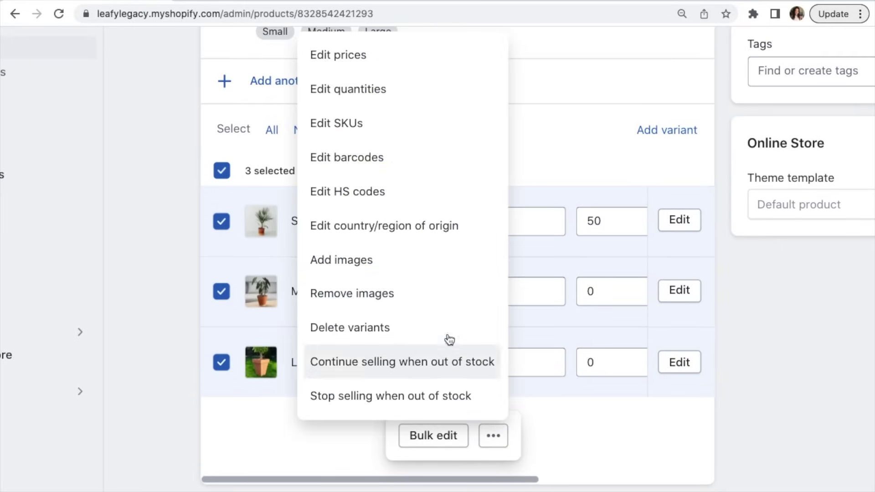
{"action": "left_click", "coordinate": [391, 264]}
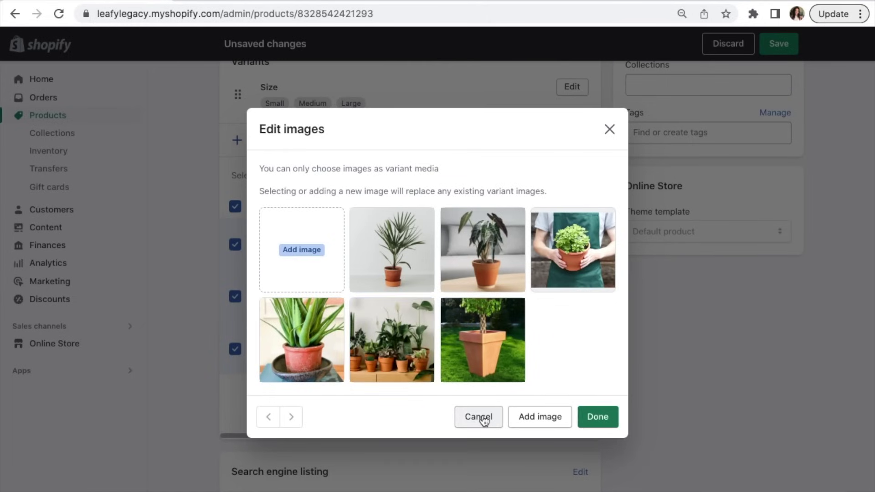
{"action": "left_click", "coordinate": [482, 419]}
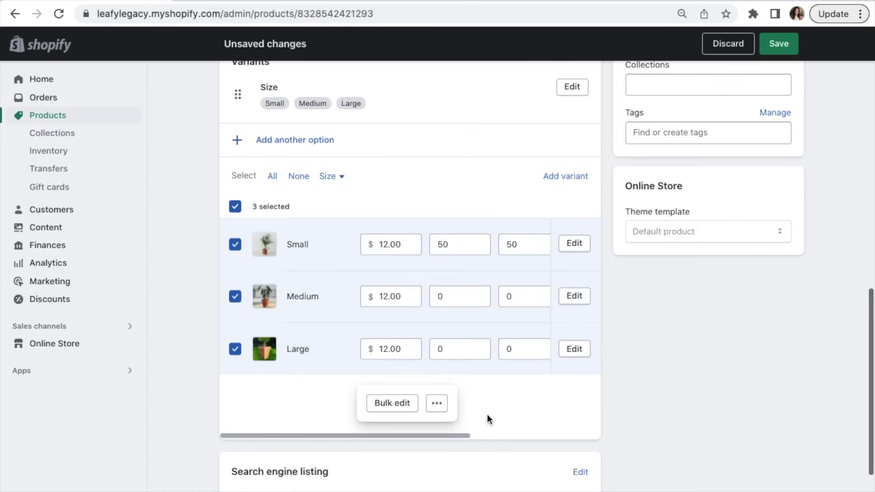
{"action": "left_click", "coordinate": [235, 209]}
{"action": "scroll", "coordinate": [203, 222], "scroll_direction": "up", "scroll_amount": 2}
{"action": "scroll", "coordinate": [204, 224], "scroll_direction": "up", "scroll_amount": 1}
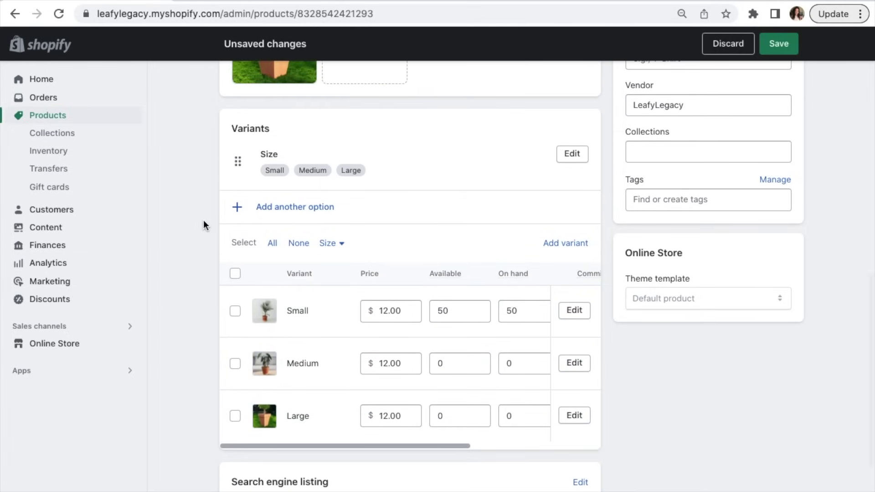
{"action": "scroll", "coordinate": [204, 219], "scroll_direction": "up", "scroll_amount": 2, "text": "ctrl"}
{"action": "scroll", "coordinate": [204, 219], "scroll_direction": "right", "scroll_amount": 3}
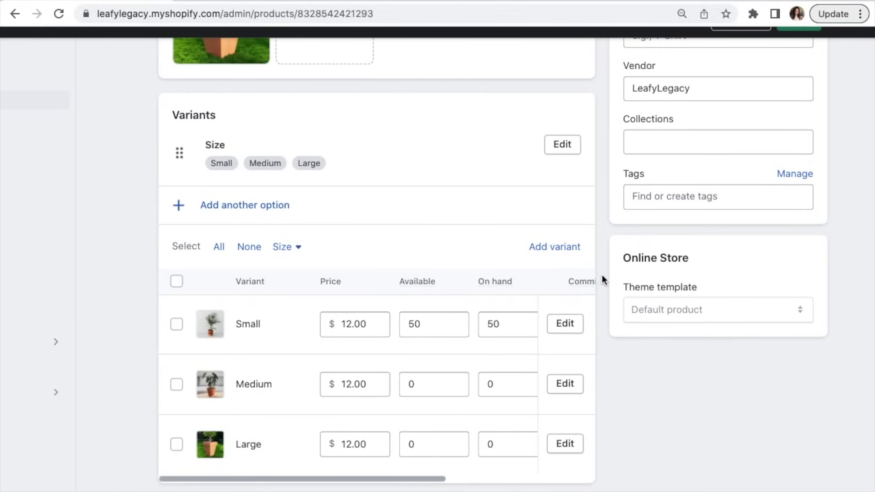
{"action": "left_click", "coordinate": [563, 145]}
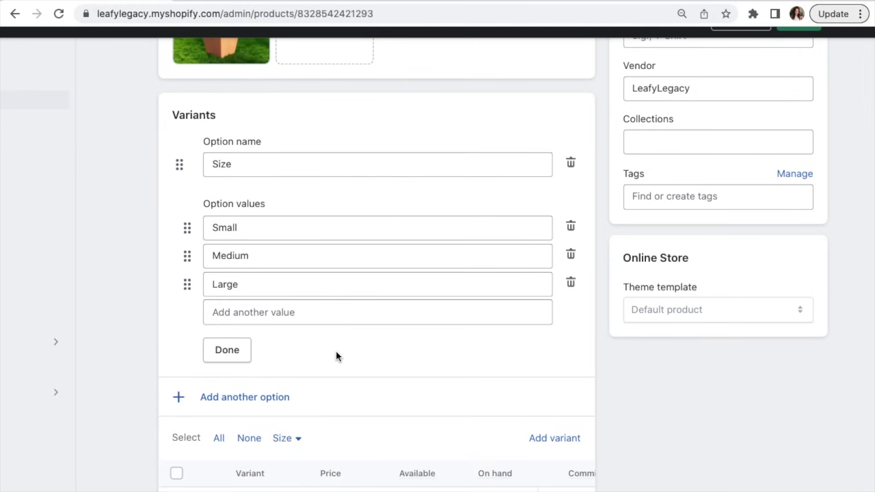
{"action": "left_click", "coordinate": [239, 355]}
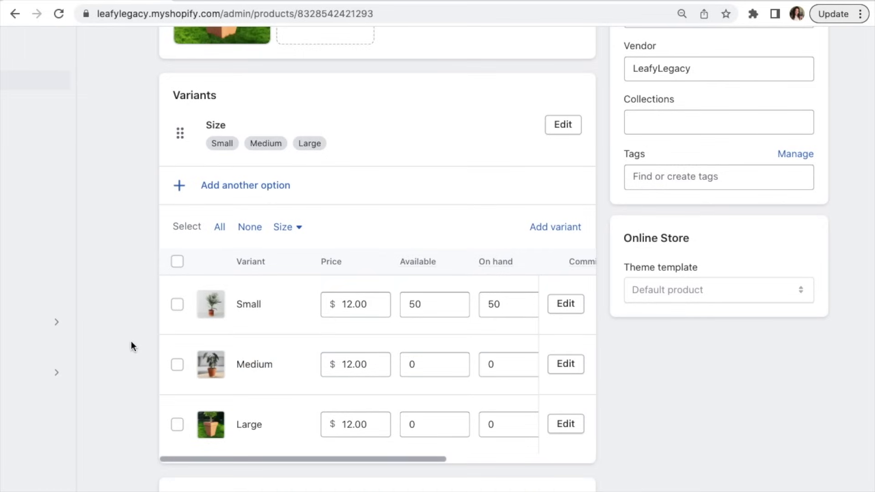
Step: Change the Small variant's price to 8.00
{"action": "scroll", "coordinate": [131, 342], "scroll_direction": "down", "scroll_amount": 1}
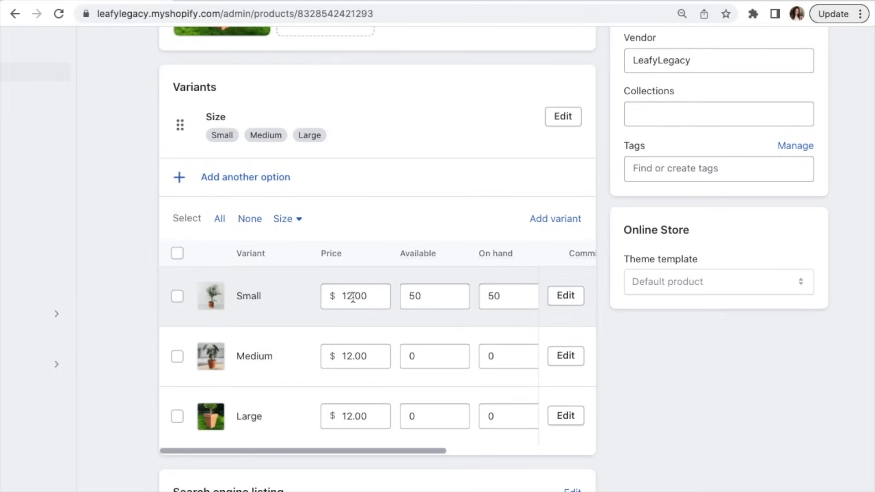
{"action": "left_click", "coordinate": [352, 297]}
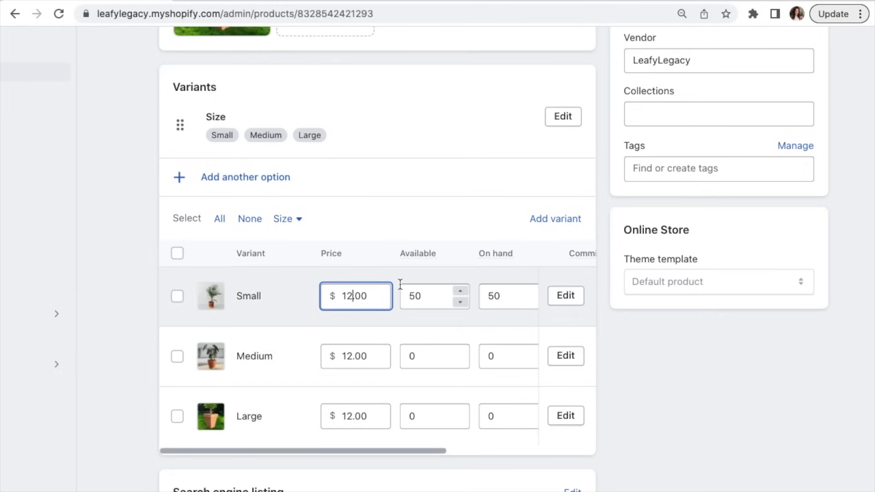
{"action": "key", "text": "BackSpace"}
{"action": "key", "text": "BackSpace"}
{"action": "type", "text": "8"}
Step: Set available stock to 50 for Medium and 70 for Large
{"action": "scroll", "coordinate": [466, 318], "scroll_direction": "right", "scroll_amount": 3}
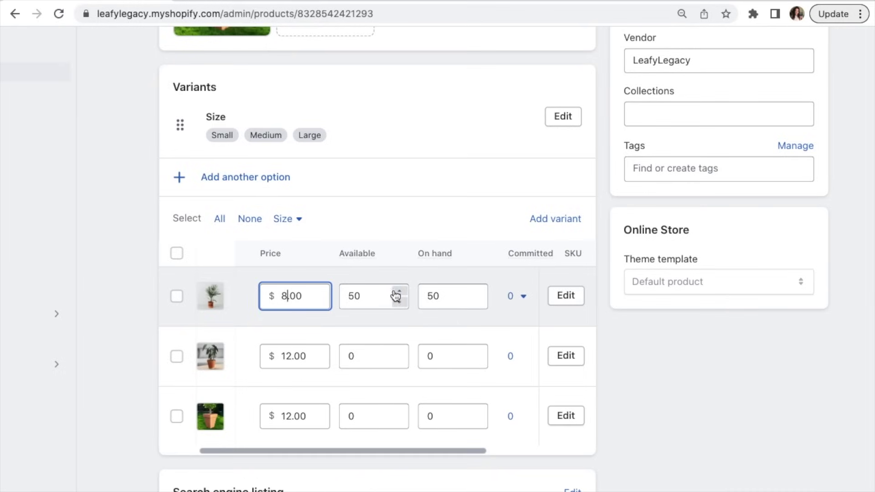
{"action": "left_click", "coordinate": [363, 353]}
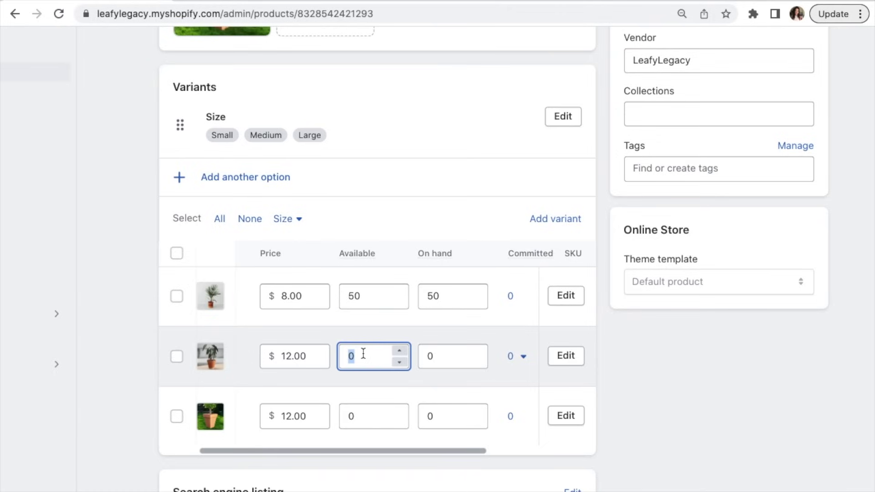
{"action": "type", "text": "50"}
{"action": "left_click", "coordinate": [358, 422]}
{"action": "type", "text": "70"}
{"action": "scroll", "coordinate": [638, 328], "scroll_direction": "down", "scroll_amount": 4}
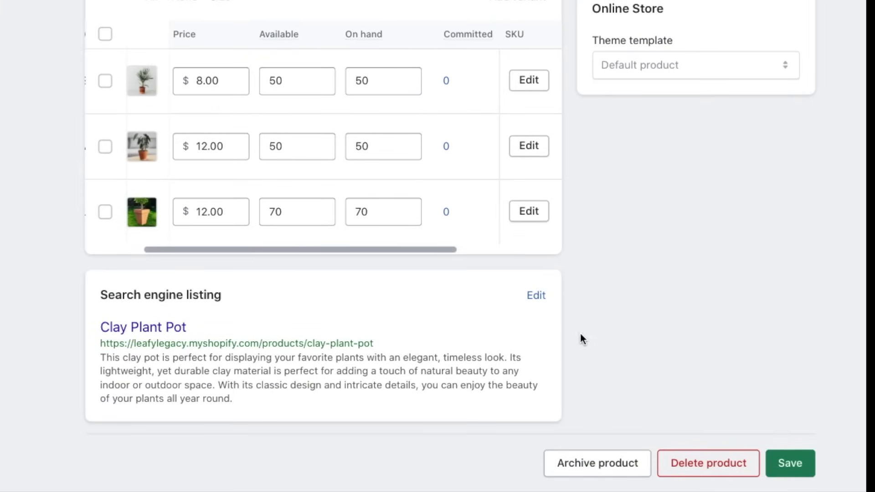
Step: Append ' - Gardening Supplies - Leafy Legacy' to the search listing page title
{"action": "left_click", "coordinate": [537, 298]}
{"action": "scroll", "coordinate": [538, 302], "scroll_direction": "down", "scroll_amount": 5}
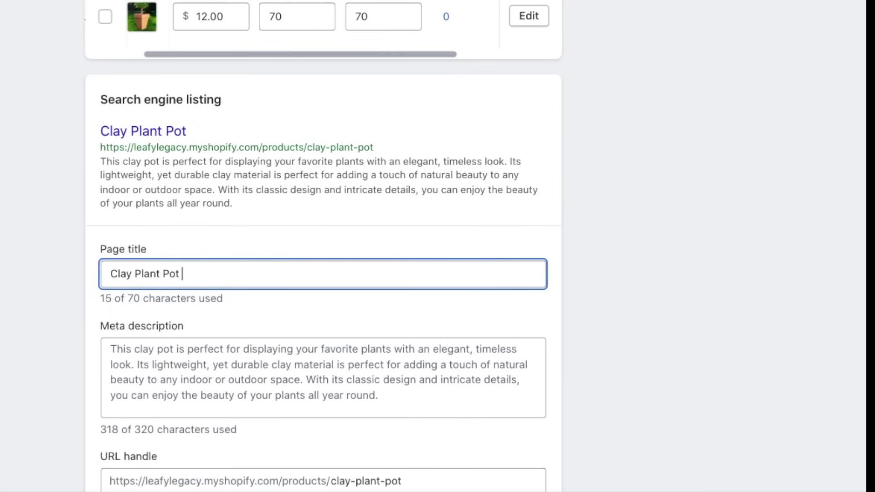
{"action": "type", "text": "- Gardening Supplies - Leafy Legacy"}
Step: Replace the meta description's ending from 'Its lightweight' onward with 'Save on your first order!'
{"action": "left_click", "coordinate": [397, 390]}
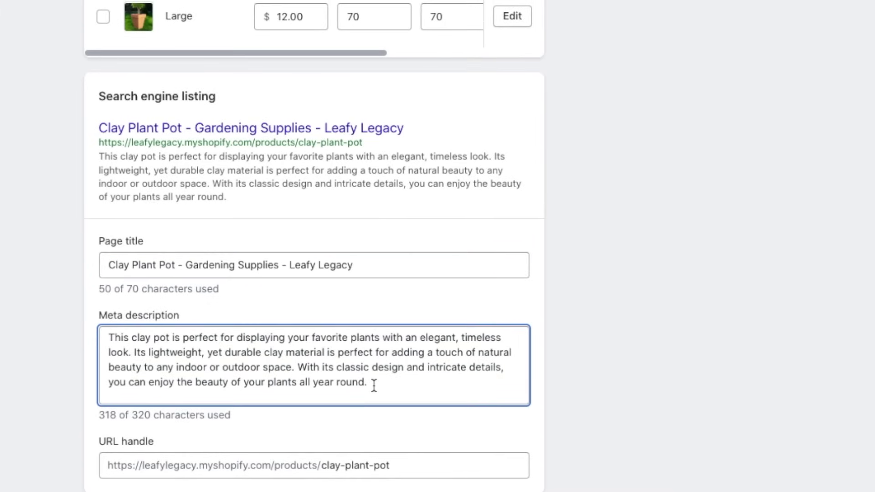
{"action": "left_click_drag", "start_coordinate": [373, 385], "coordinate": [134, 352]}
{"action": "key", "text": "BackSpace"}
{"action": "type", "text": "Save on your first order!"}
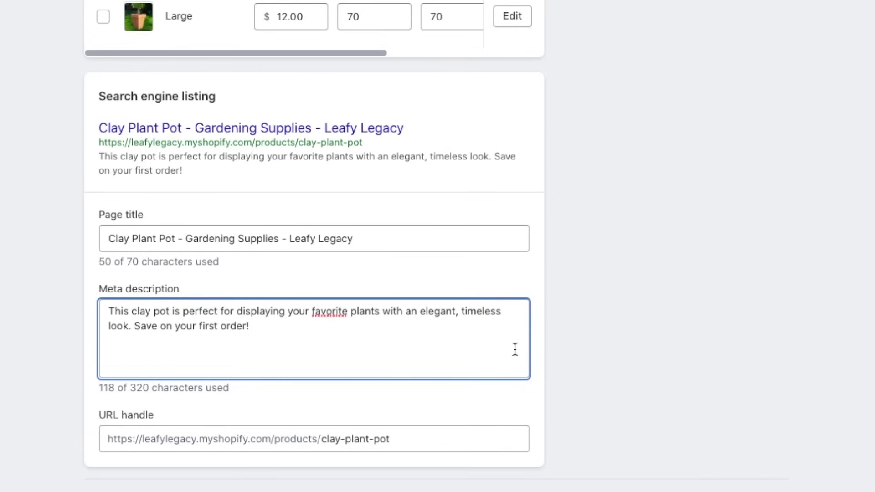
{"action": "left_click", "coordinate": [548, 342]}
{"action": "scroll", "coordinate": [548, 348], "scroll_direction": "down", "scroll_amount": 1}
{"action": "scroll", "coordinate": [548, 347], "scroll_direction": "up", "scroll_amount": 1}
{"action": "left_click", "coordinate": [177, 355]}
{"action": "left_click", "coordinate": [548, 342]}
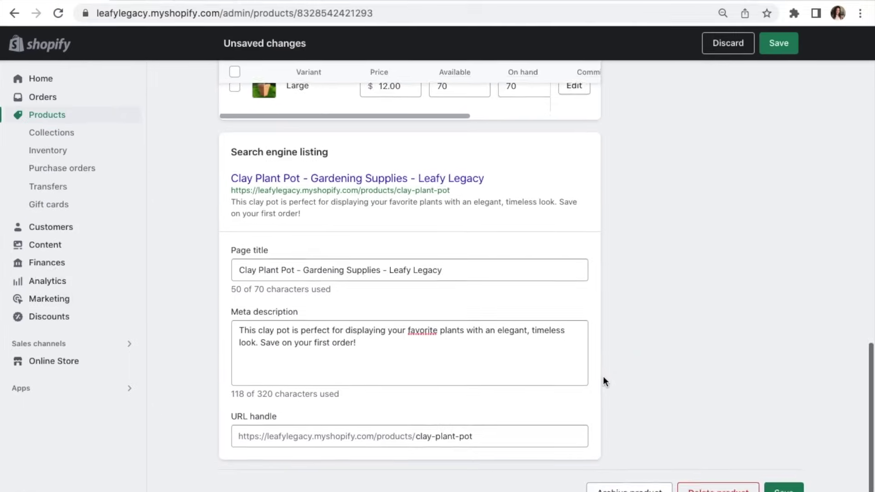
{"action": "scroll", "coordinate": [626, 359], "scroll_direction": "up", "scroll_amount": 10}
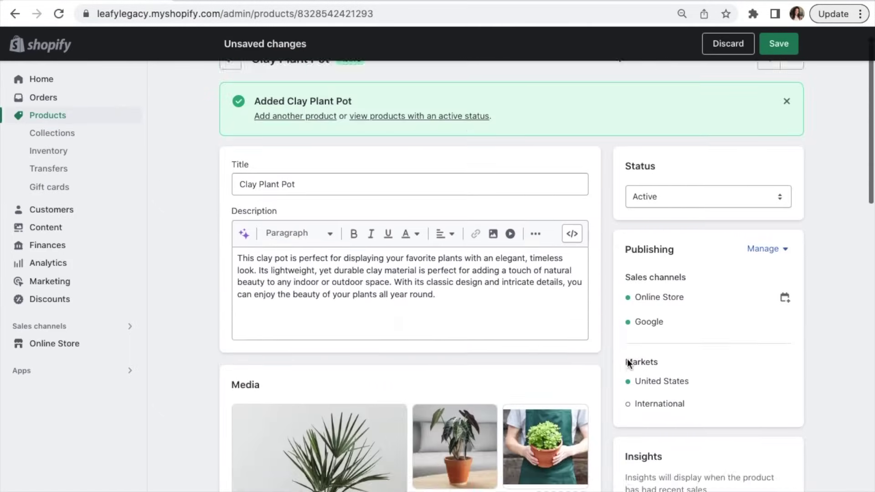
{"action": "scroll", "coordinate": [627, 359], "scroll_direction": "up", "scroll_amount": 1}
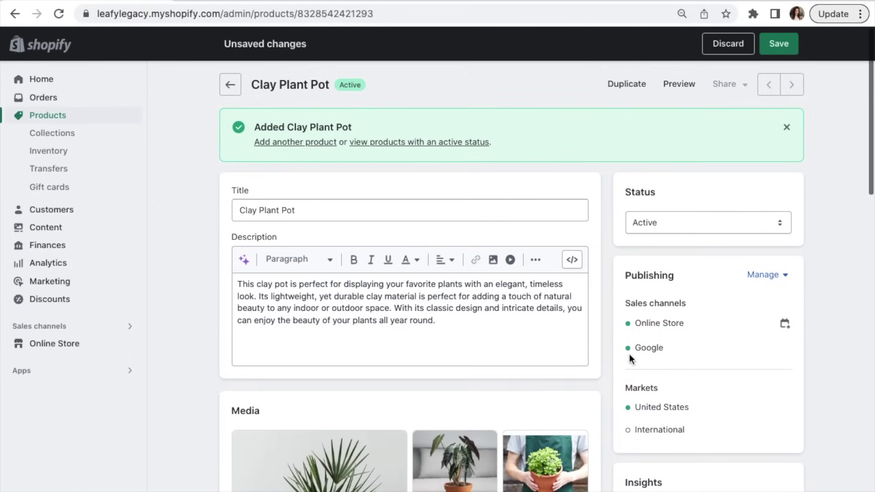
{"action": "left_click", "coordinate": [755, 212]}
{"action": "left_click", "coordinate": [711, 222]}
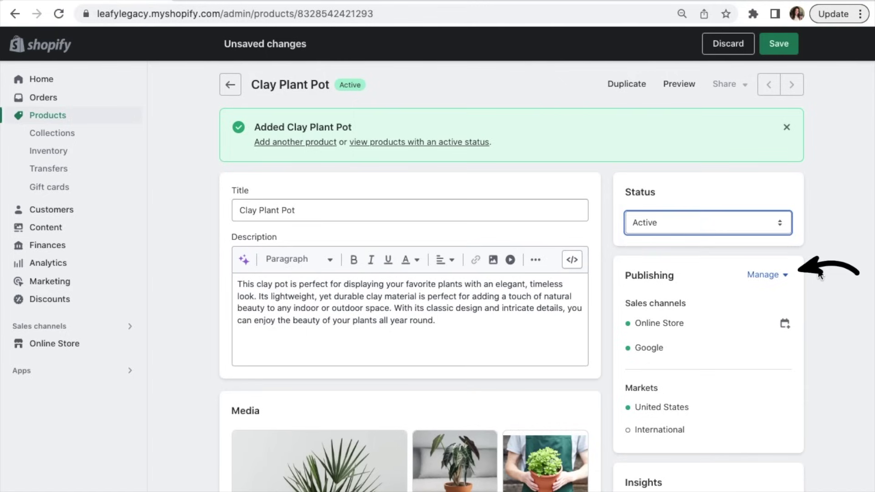
{"action": "left_click", "coordinate": [781, 276]}
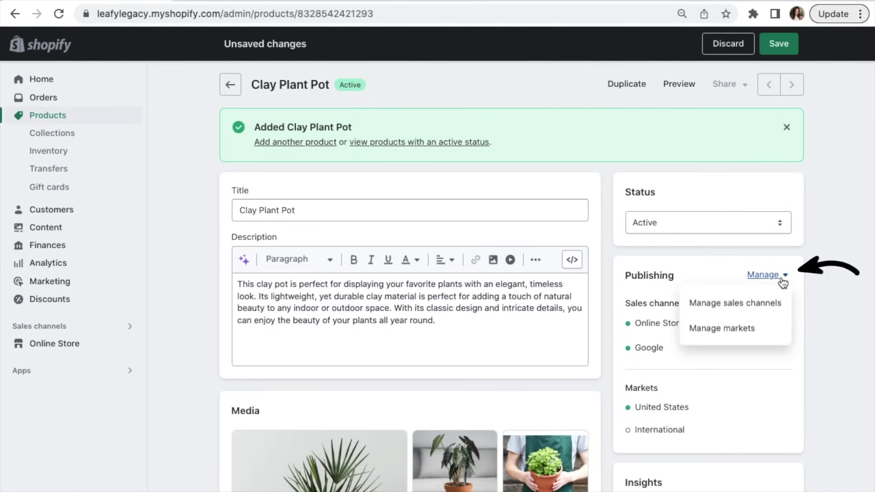
{"action": "left_click", "coordinate": [744, 303]}
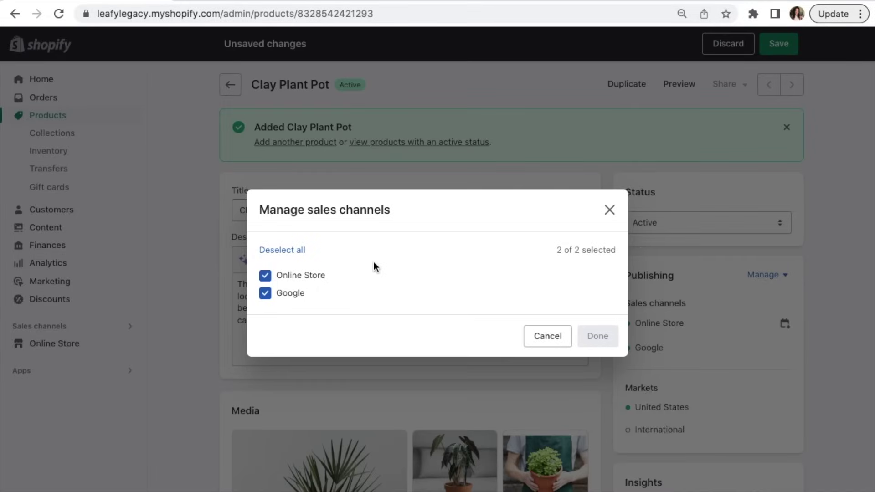
{"action": "left_click", "coordinate": [547, 336]}
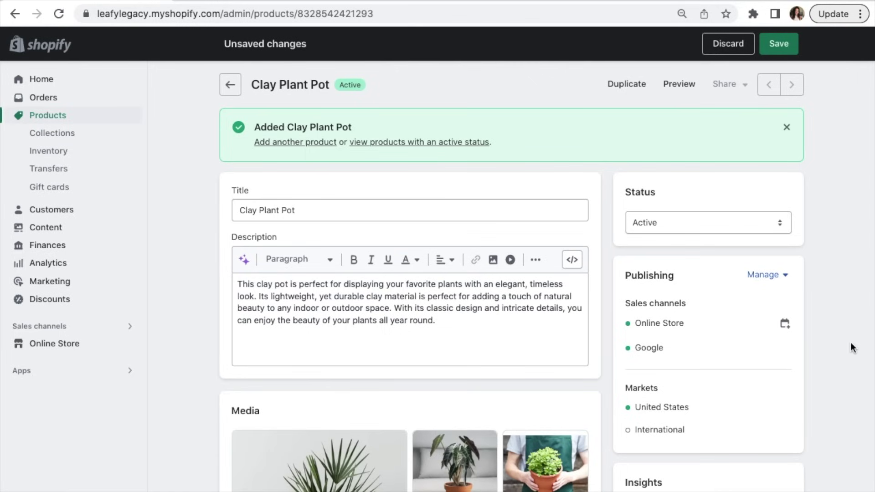
Step: Save the Clay Plant Pot, return to the Products list, and start another new product
{"action": "left_click", "coordinate": [779, 47]}
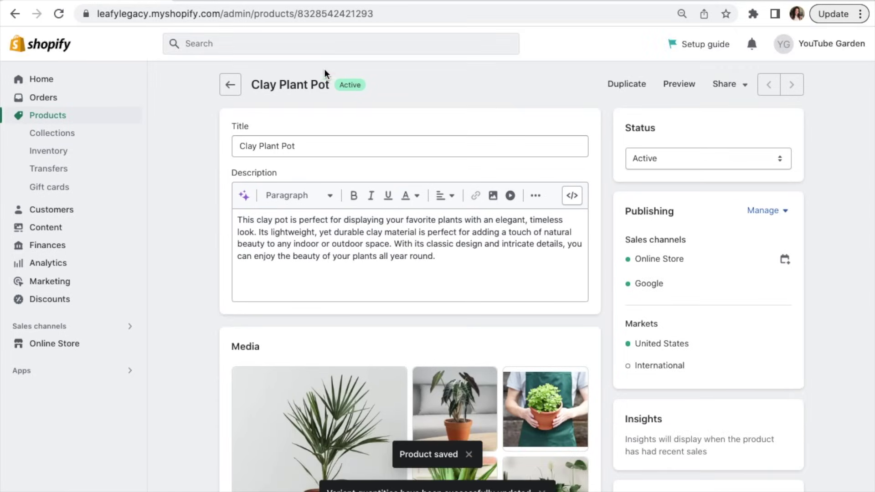
{"action": "left_click", "coordinate": [230, 84]}
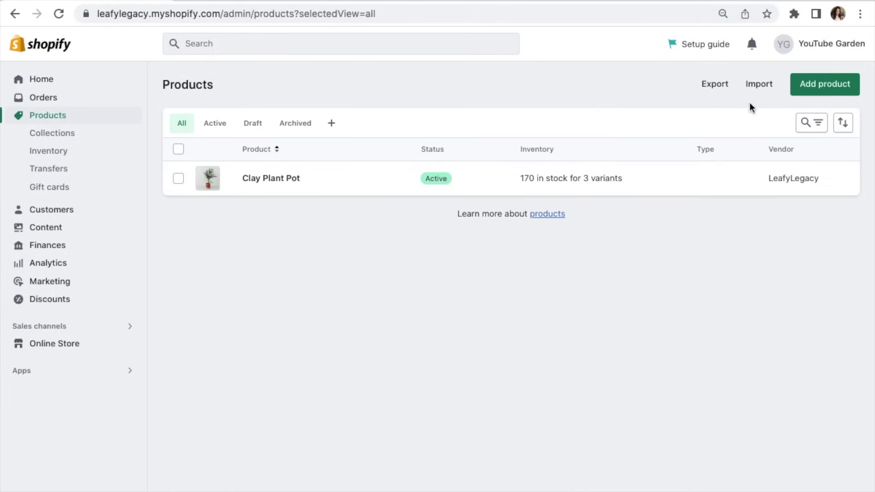
{"action": "left_click", "coordinate": [799, 91]}
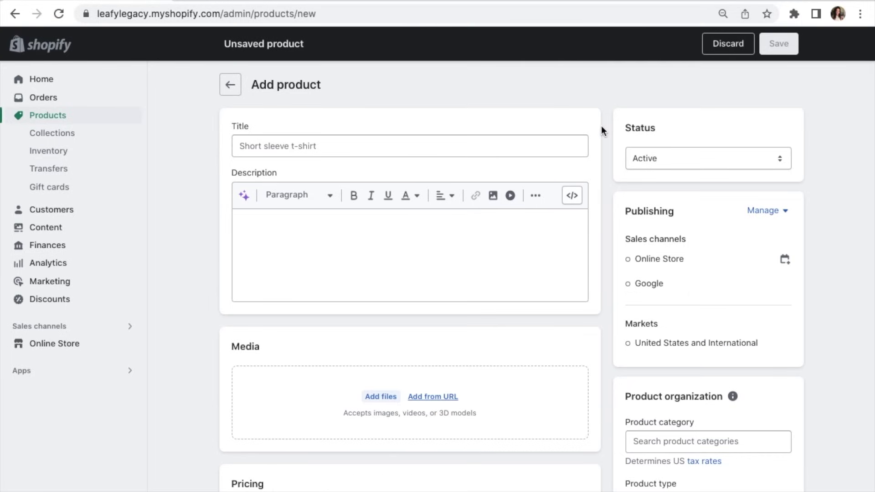
{"action": "left_click", "coordinate": [562, 147]}
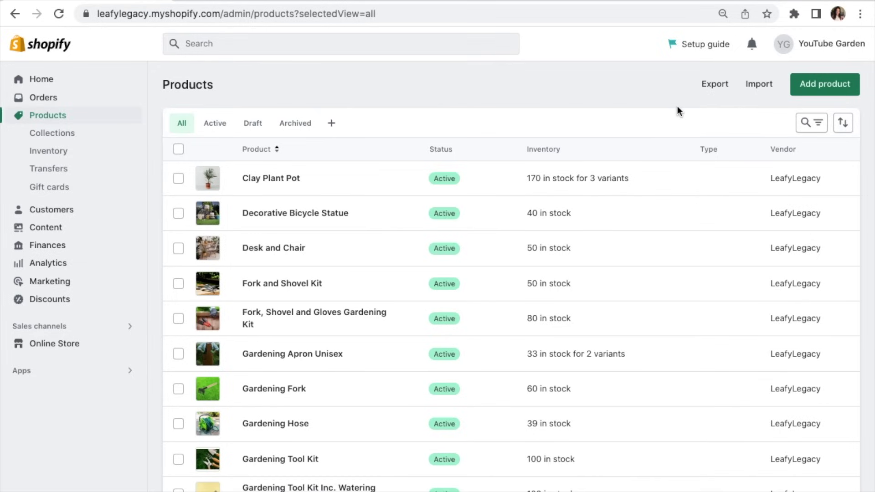
{"action": "scroll", "coordinate": [677, 105], "scroll_direction": "down", "scroll_amount": 5}
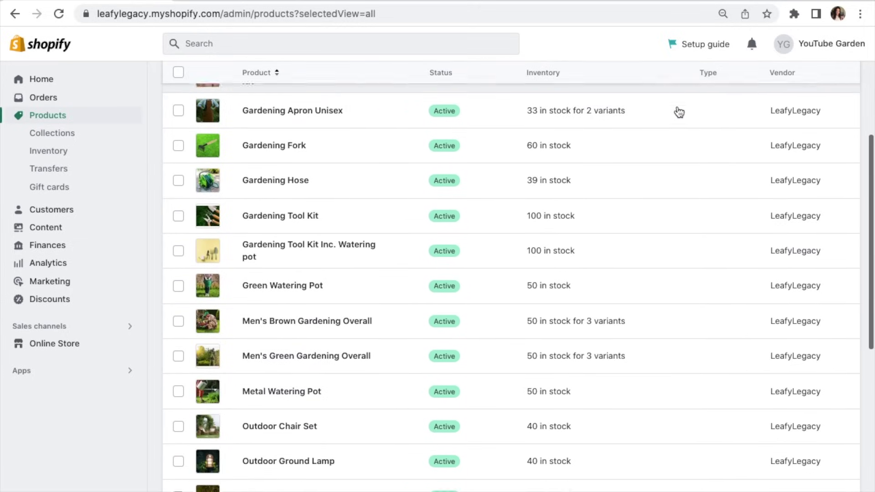
{"action": "scroll", "coordinate": [679, 112], "scroll_direction": "down", "scroll_amount": 6}
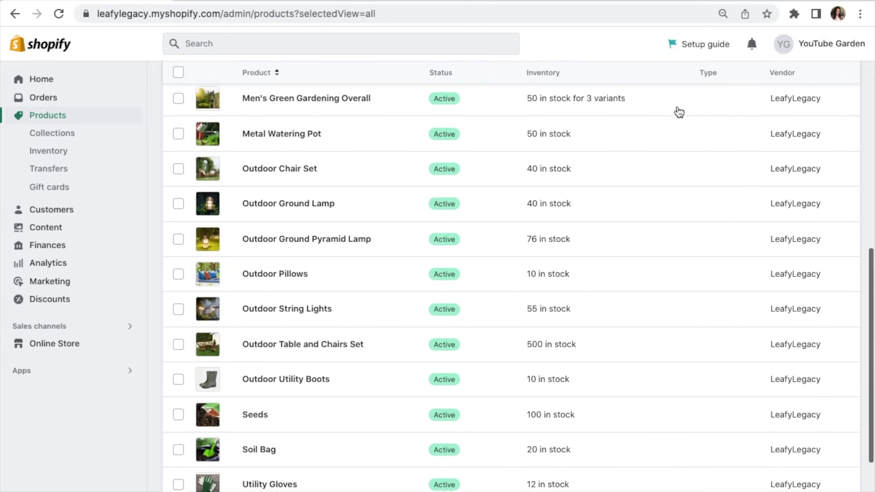
{"action": "scroll", "coordinate": [677, 112], "scroll_direction": "down", "scroll_amount": 3}
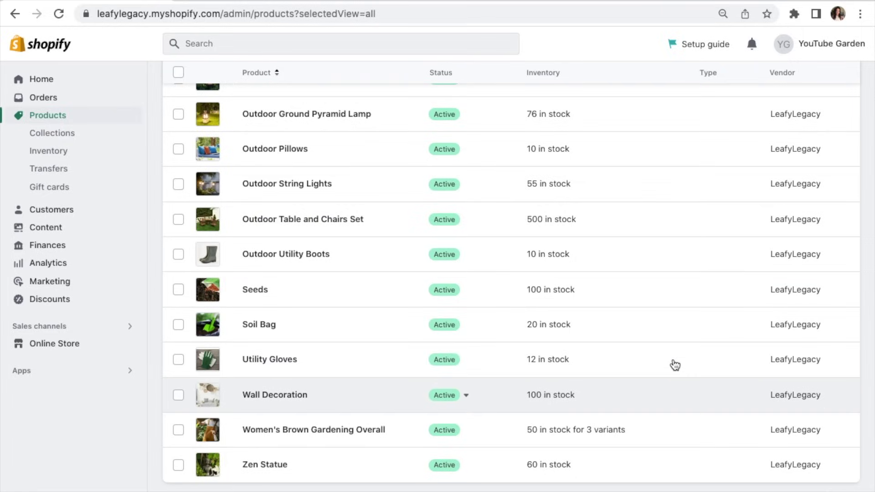
{"action": "scroll", "coordinate": [665, 130], "scroll_direction": "up", "scroll_amount": 4}
{"action": "scroll", "coordinate": [667, 132], "scroll_direction": "up", "scroll_amount": 2}
{"action": "scroll", "coordinate": [668, 131], "scroll_direction": "up", "scroll_amount": 3}
{"action": "scroll", "coordinate": [666, 131], "scroll_direction": "up", "scroll_amount": 1}
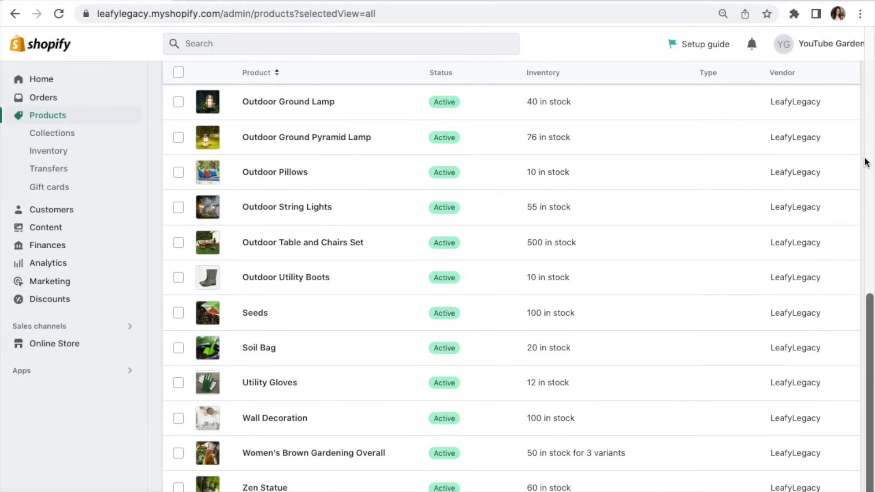
{"action": "scroll", "coordinate": [865, 162], "scroll_direction": "up", "scroll_amount": 5}
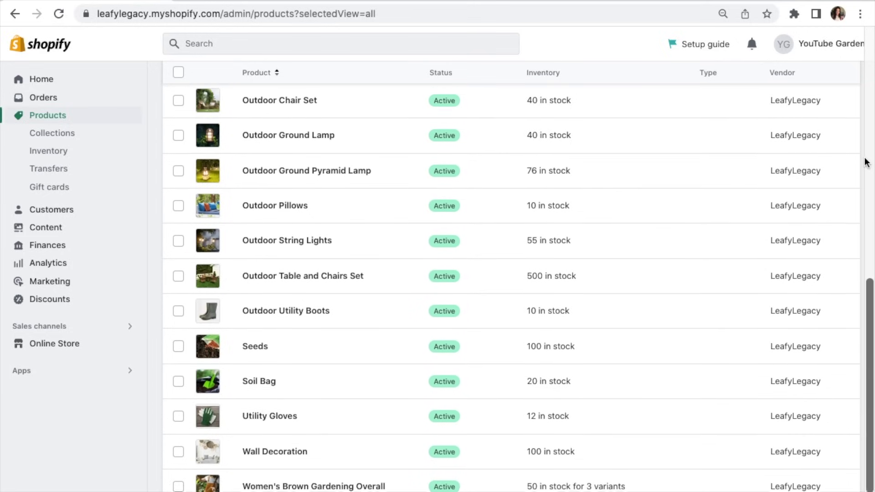
{"action": "scroll", "coordinate": [866, 162], "scroll_direction": "up", "scroll_amount": 3}
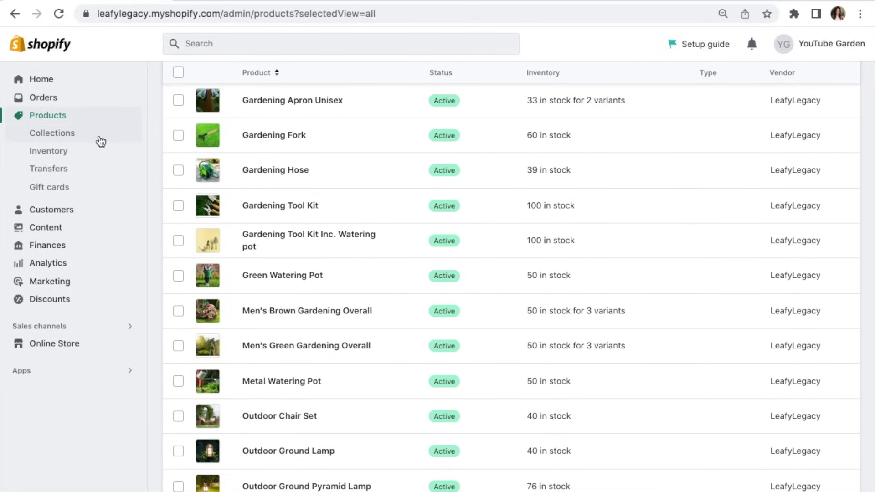
{"action": "left_click", "coordinate": [53, 137]}
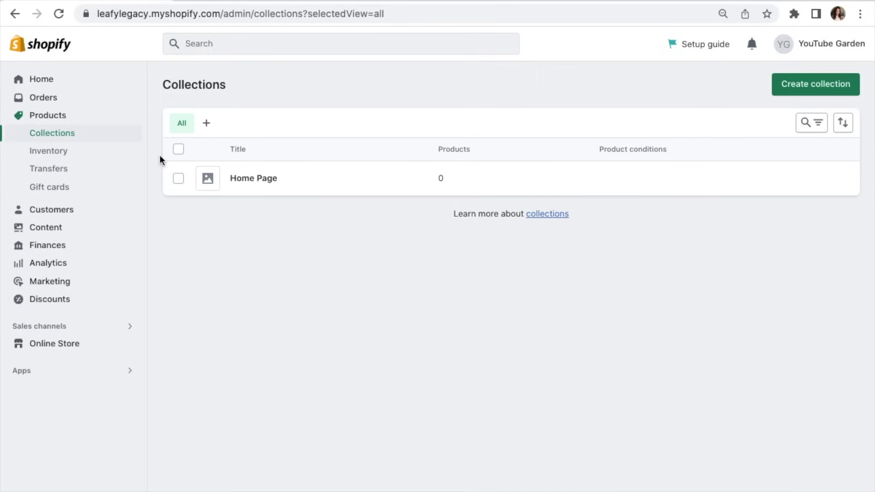
Step: Delete the Home Page collection via More actions, then begin creating a new collection
{"action": "left_click", "coordinate": [178, 181]}
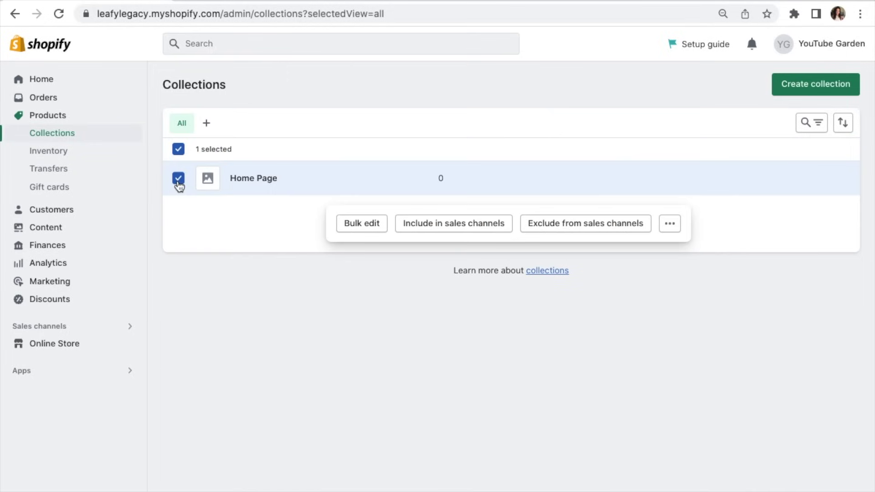
{"action": "left_click", "coordinate": [669, 225]}
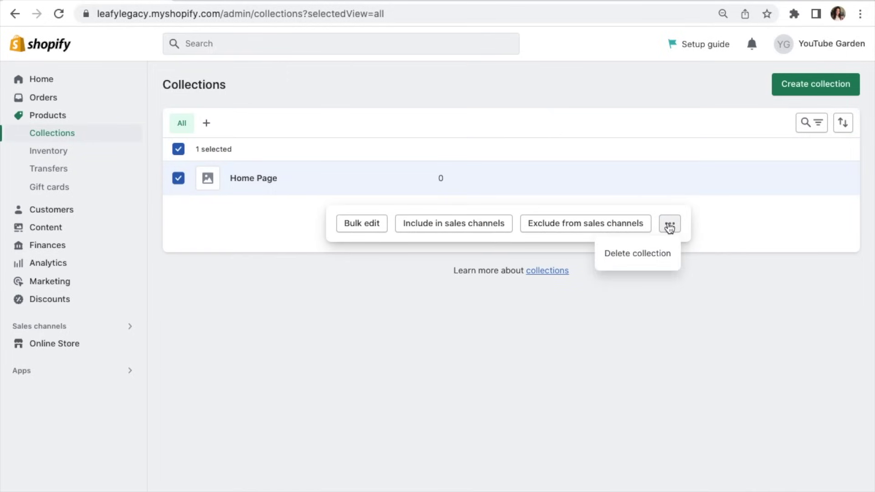
{"action": "left_click", "coordinate": [662, 253]}
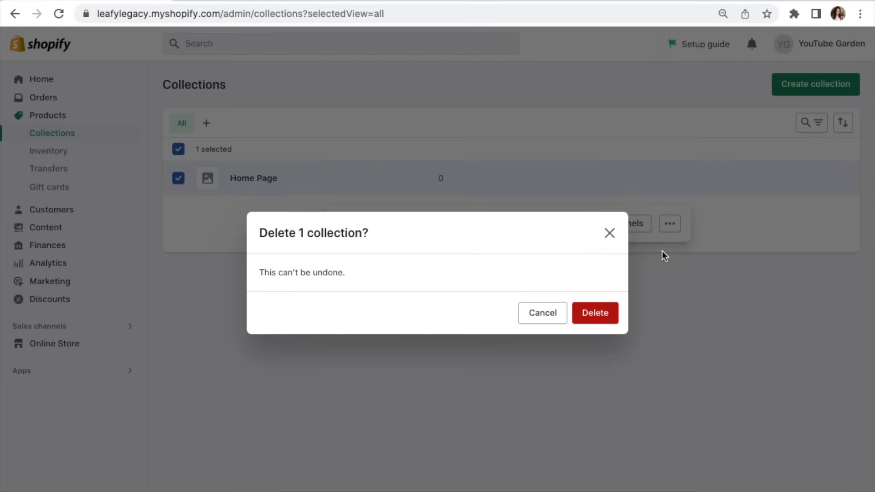
{"action": "left_click", "coordinate": [601, 314]}
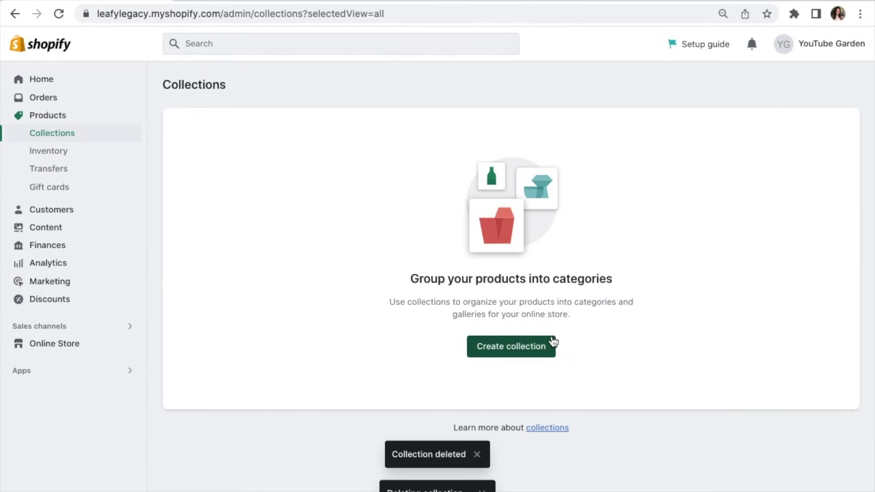
{"action": "left_click", "coordinate": [542, 347]}
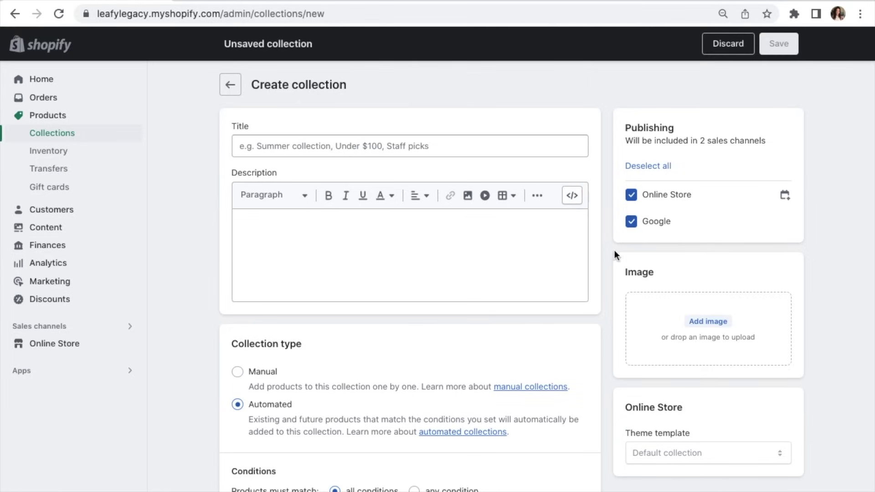
Step: Title the collection 'Gardening Tools', set its type to Manual, and begin adding an image
{"action": "left_click", "coordinate": [564, 146]}
{"action": "type", "text": "Gardening Tools"}
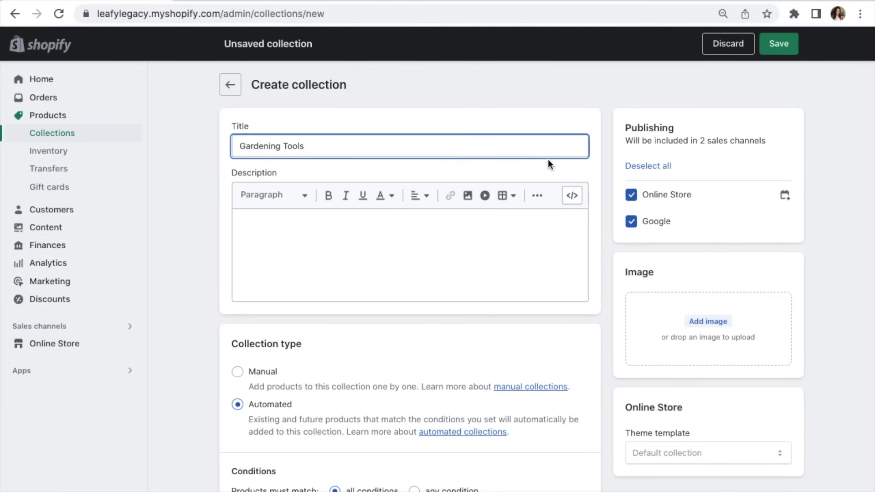
{"action": "left_click", "coordinate": [347, 220]}
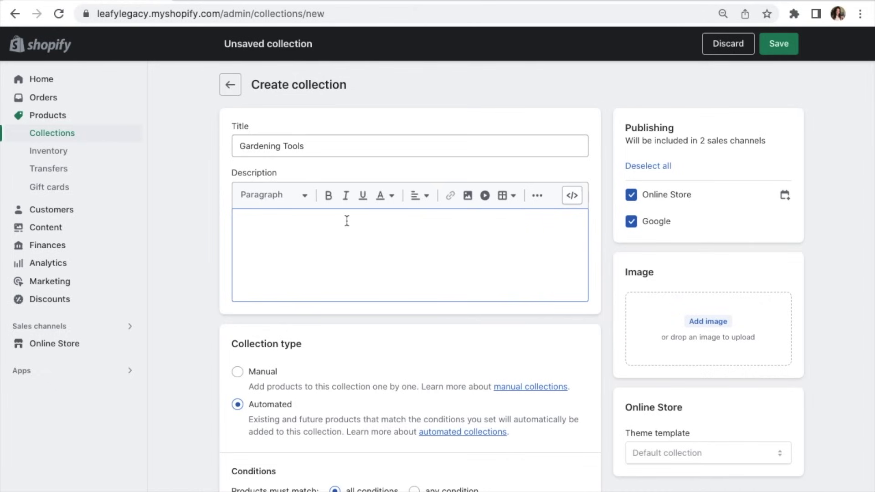
{"action": "scroll", "coordinate": [347, 220], "scroll_direction": "down", "scroll_amount": 3}
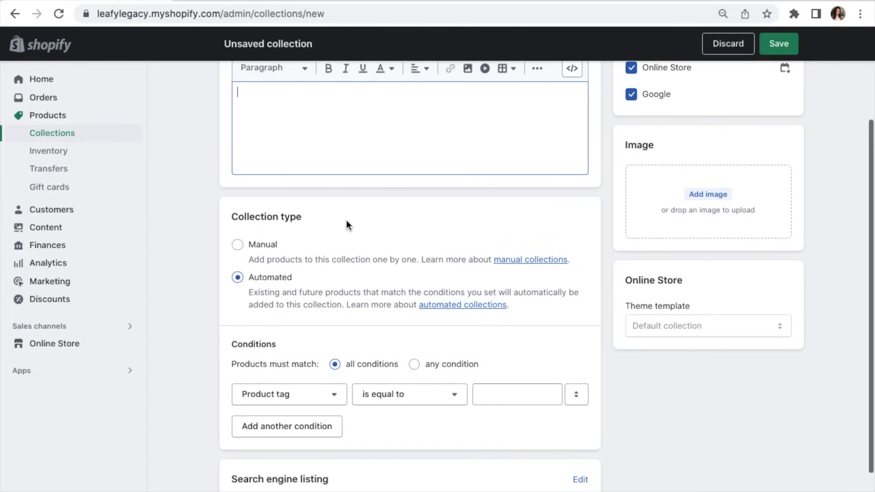
{"action": "left_click", "coordinate": [255, 244]}
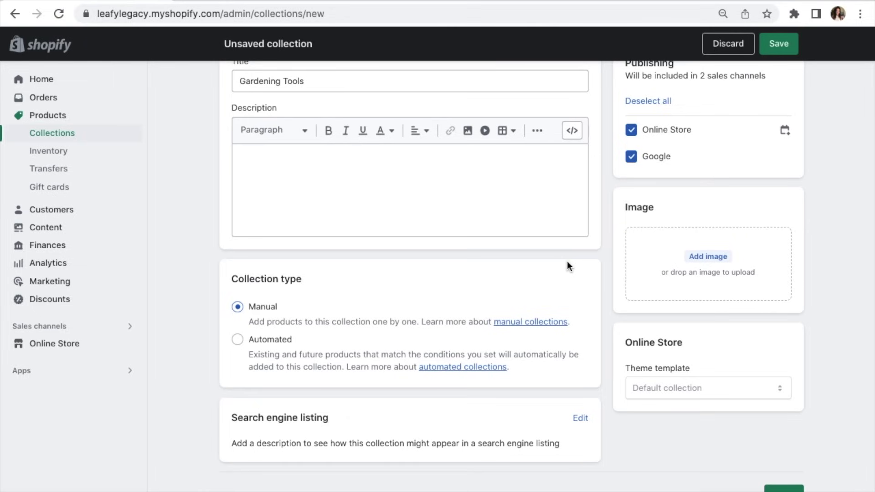
{"action": "left_click", "coordinate": [655, 261]}
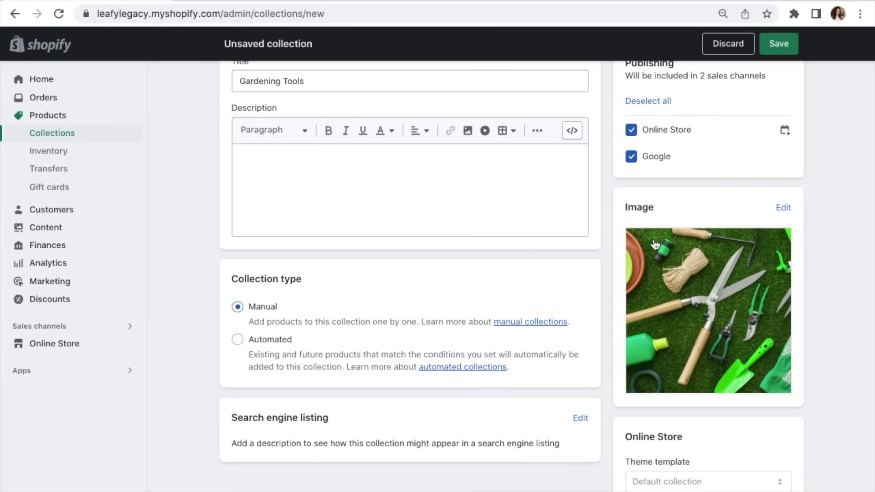
Step: Set the collection's search listing page title to 'Gardening Tools - Leafy Legacy'
{"action": "scroll", "coordinate": [654, 244], "scroll_direction": "down", "scroll_amount": 1}
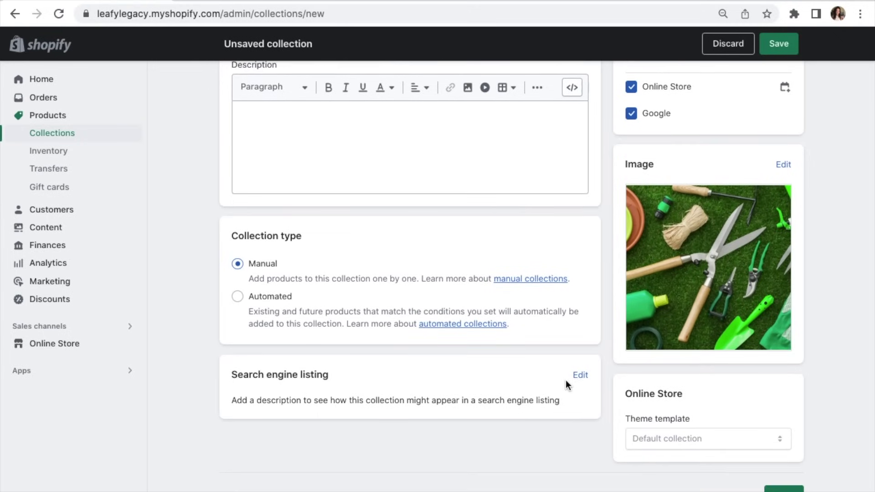
{"action": "scroll", "coordinate": [538, 378], "scroll_direction": "down", "scroll_amount": 1}
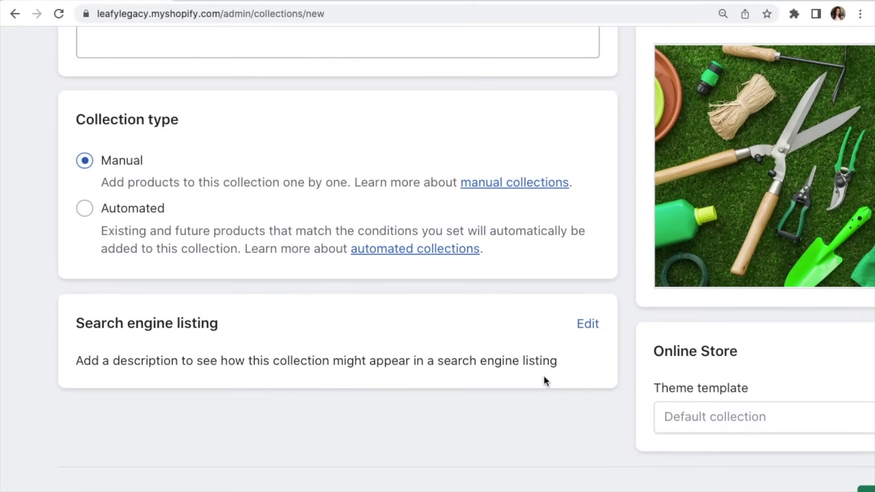
{"action": "left_click", "coordinate": [589, 332]}
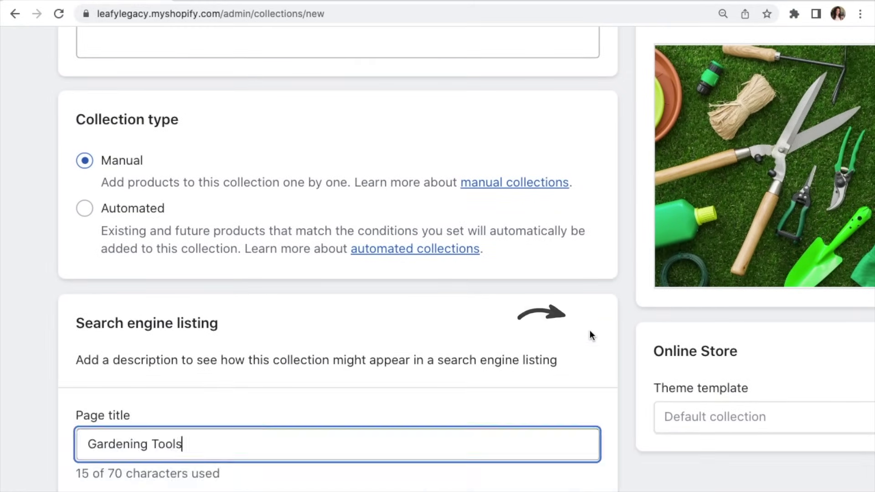
{"action": "scroll", "coordinate": [590, 332], "scroll_direction": "down", "scroll_amount": 4}
{"action": "type", "text": "- Leafy "}
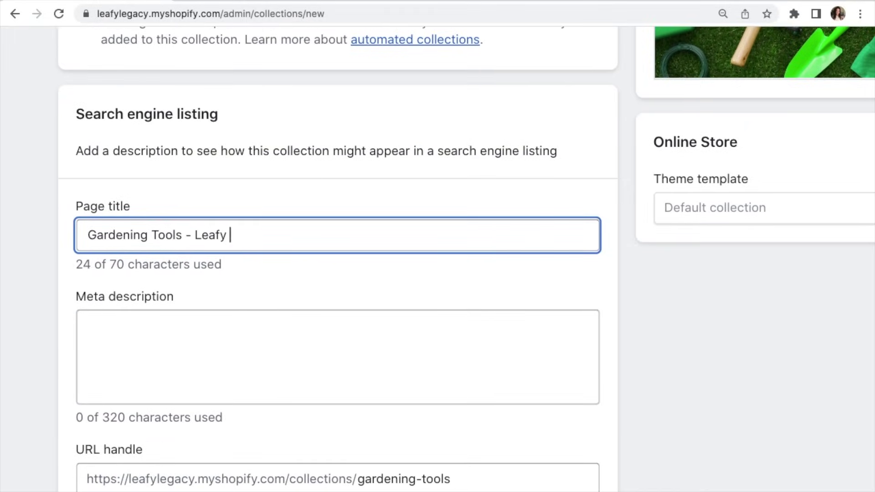
{"action": "type", "text": "eLegacy"}
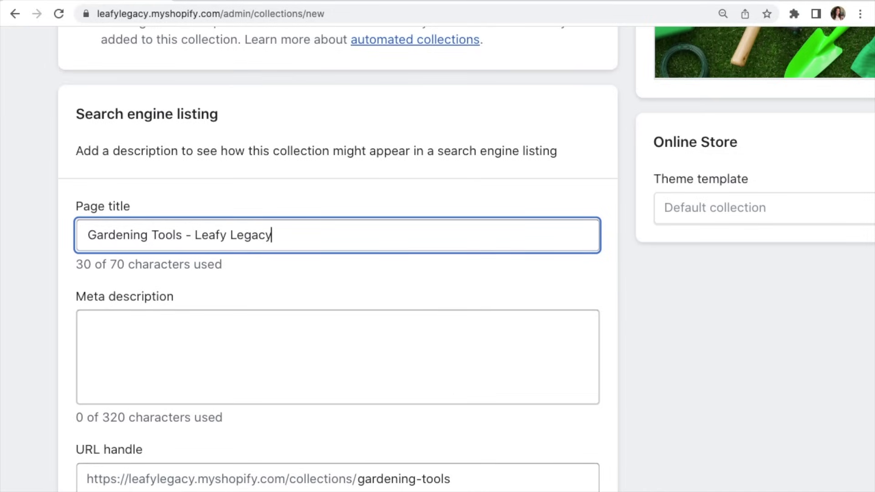
Step: Write the meta description 'Shop gardening tools at Leafy Legacy.' and save the collection
{"action": "left_click", "coordinate": [317, 339]}
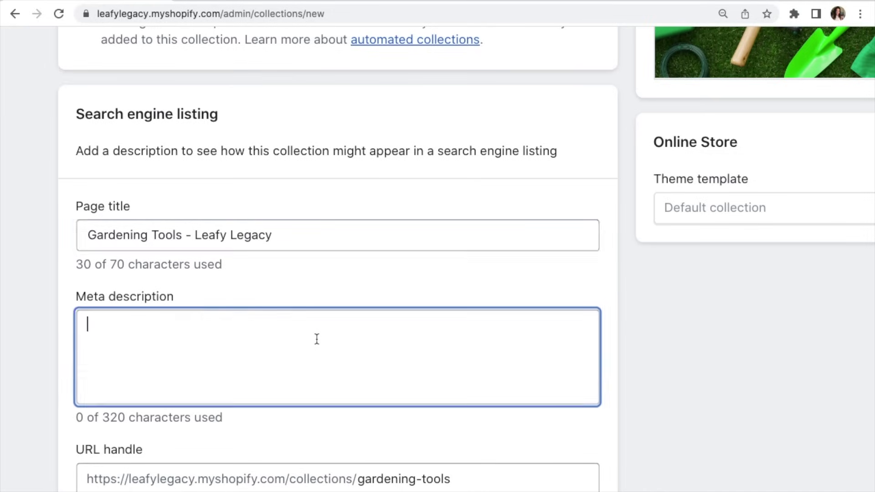
{"action": "type", "text": "Shop gardening tools"}
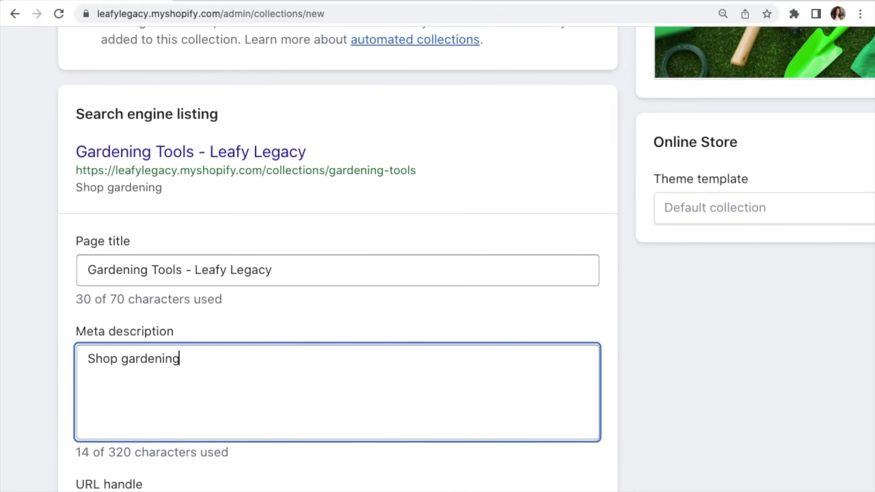
{"action": "type", "text": " at Leafy Legacy,"}
{"action": "key", "text": "BackSpace"}
{"action": "type", "text": "!"}
{"action": "scroll", "coordinate": [623, 334], "scroll_direction": "down", "scroll_amount": 2}
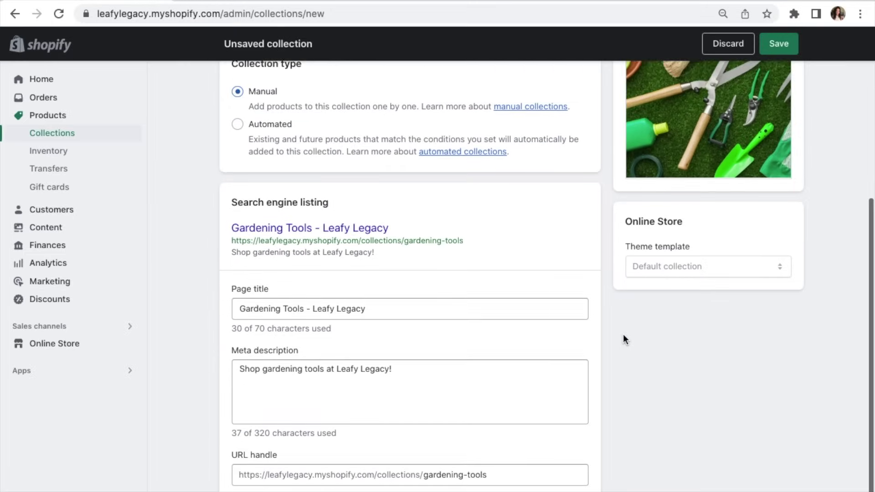
{"action": "key", "text": "BackSpace"}
{"action": "type", "text": "."}
{"action": "key", "text": "super+s"}
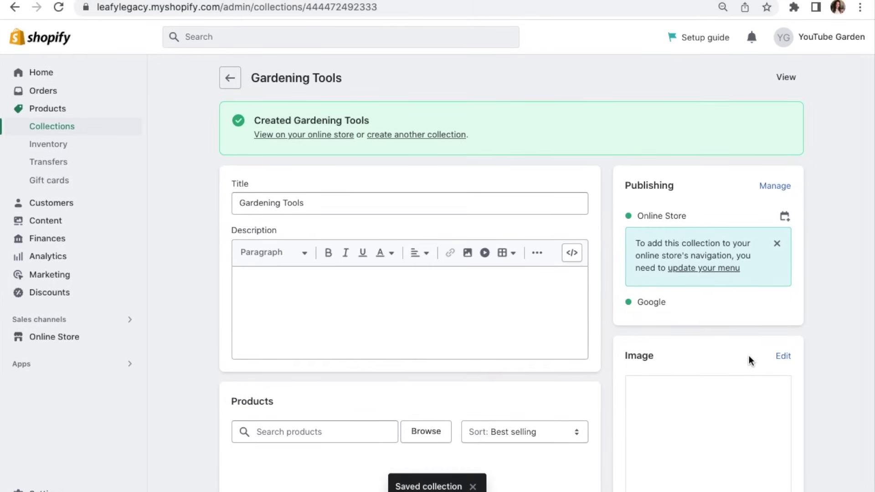
Step: Add seven tool products, including Gardening Fork and the Fork, Shovel and Gloves Kit, to the collection
{"action": "scroll", "coordinate": [605, 351], "scroll_direction": "down", "scroll_amount": 4}
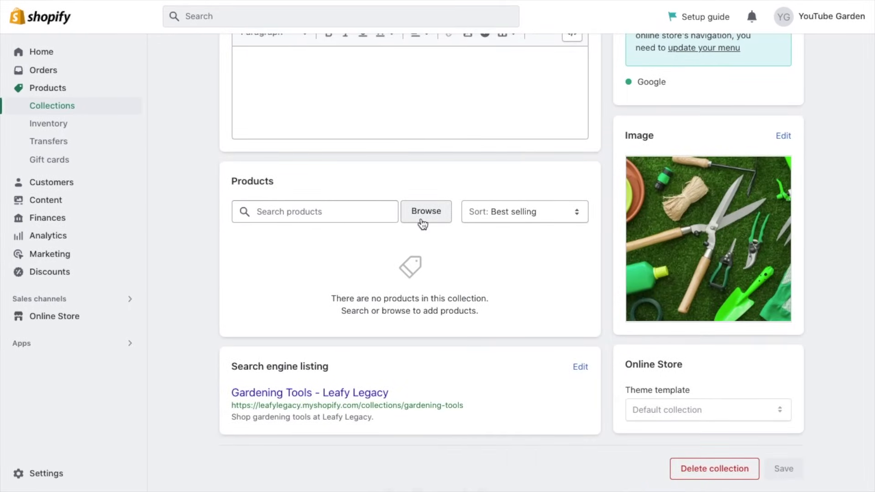
{"action": "left_click", "coordinate": [422, 222]}
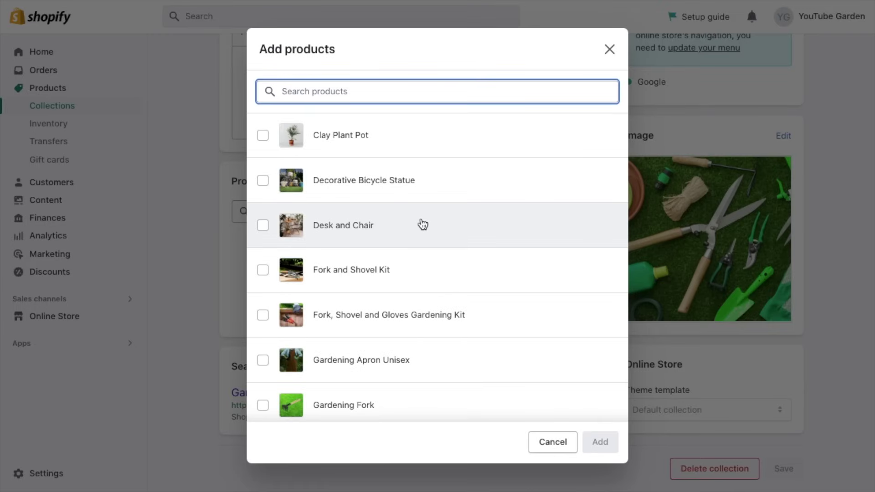
{"action": "scroll", "coordinate": [423, 224], "scroll_direction": "down", "scroll_amount": 2}
{"action": "left_click", "coordinate": [416, 338]}
{"action": "scroll", "coordinate": [437, 296], "scroll_direction": "up", "scroll_amount": 1}
{"action": "left_click", "coordinate": [456, 258]}
{"action": "scroll", "coordinate": [455, 283], "scroll_direction": "down", "scroll_amount": 12}
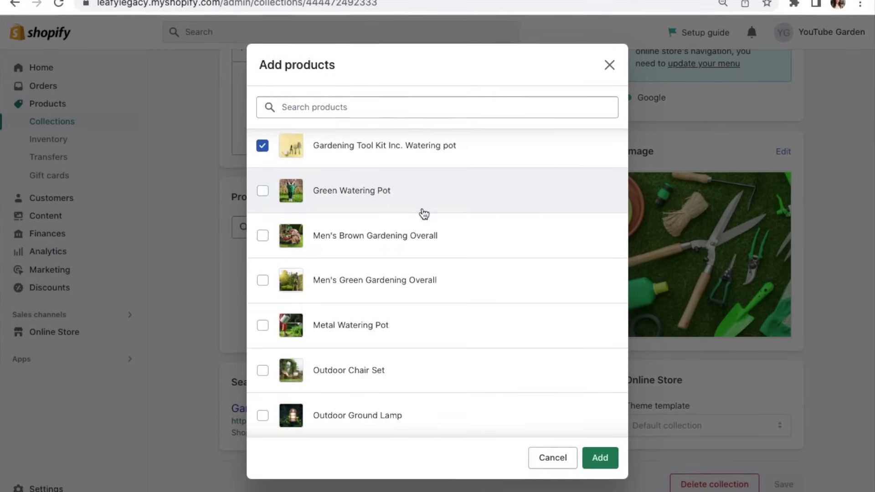
{"action": "scroll", "coordinate": [421, 234], "scroll_direction": "down", "scroll_amount": 5}
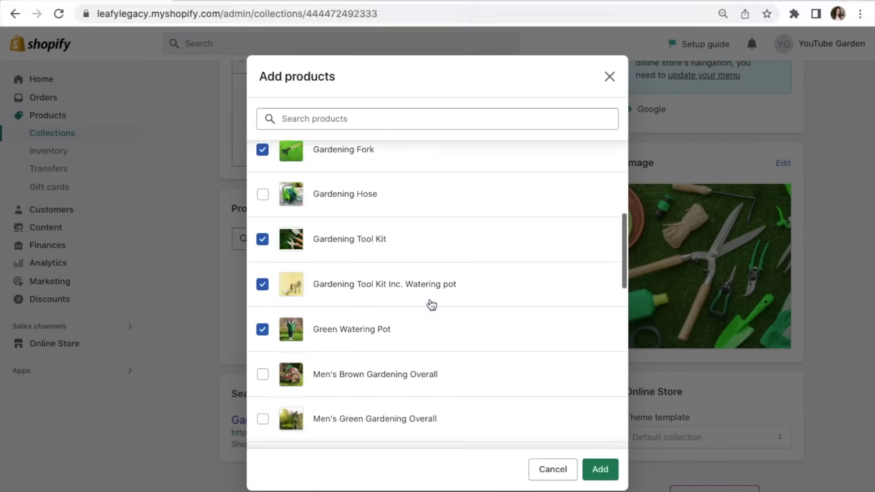
{"action": "scroll", "coordinate": [501, 373], "scroll_direction": "up", "scroll_amount": 1}
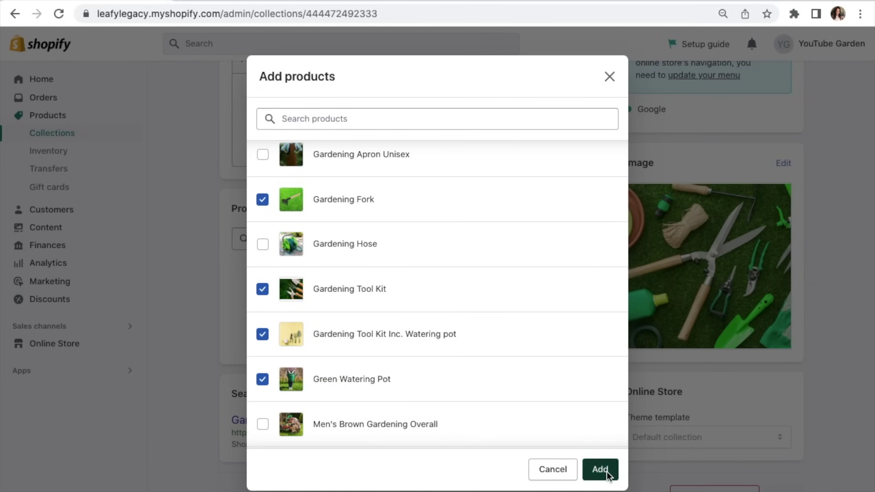
{"action": "left_click", "coordinate": [605, 472]}
Step: Set product sorting to Manually and move the Fork and Shovel Kit to third place
{"action": "scroll", "coordinate": [607, 476], "scroll_direction": "down", "scroll_amount": 3}
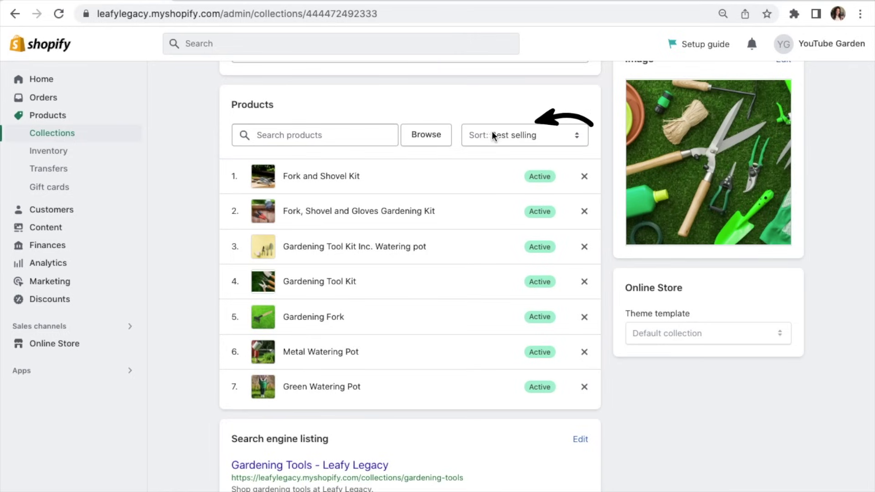
{"action": "left_click", "coordinate": [531, 136]}
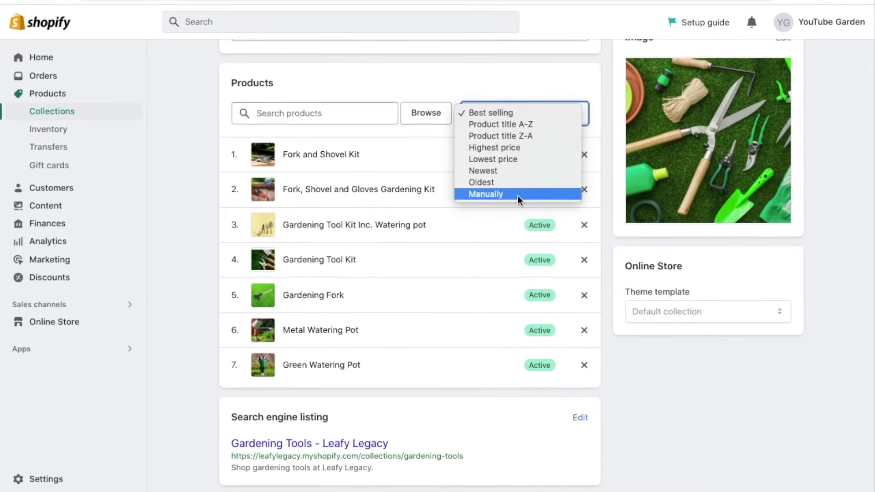
{"action": "left_click", "coordinate": [515, 200]}
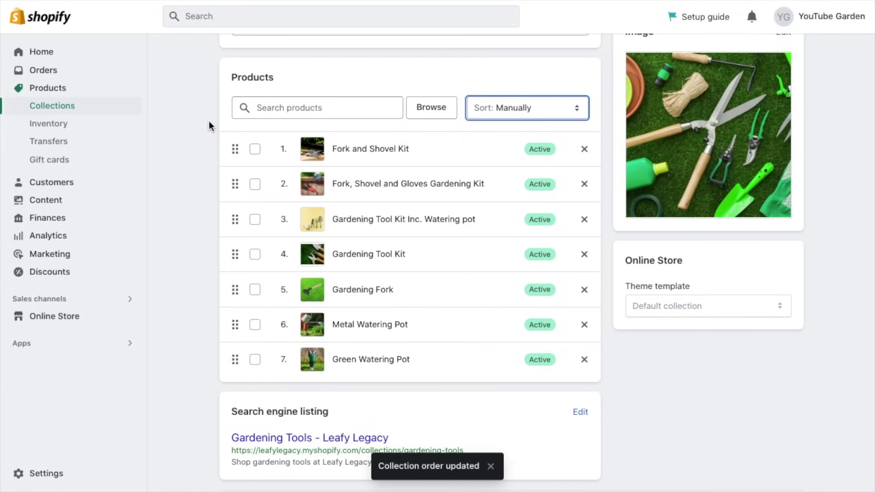
{"action": "left_click_drag", "start_coordinate": [234, 149], "coordinate": [230, 232]}
{"action": "scroll", "coordinate": [796, 151], "scroll_direction": "up", "scroll_amount": 3}
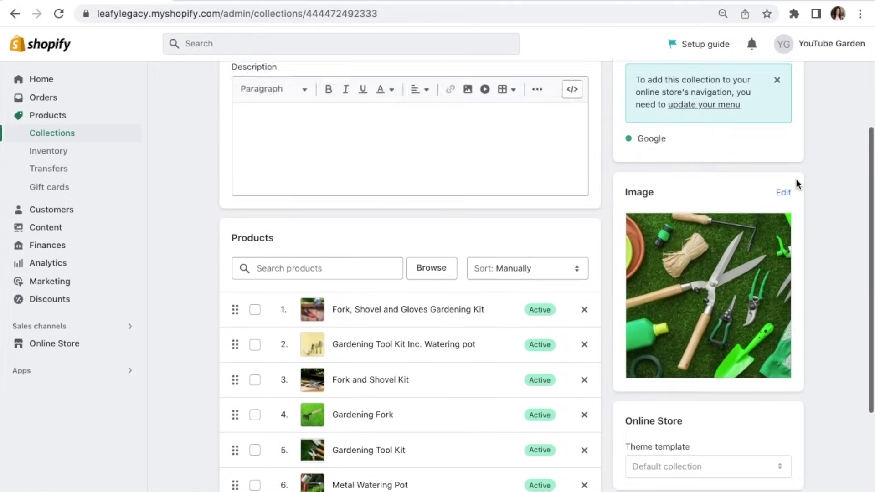
{"action": "scroll", "coordinate": [796, 179], "scroll_direction": "up", "scroll_amount": 5}
Step: Return to the collections list, start another collection, then switch to the open theme editor
{"action": "left_click", "coordinate": [230, 89]}
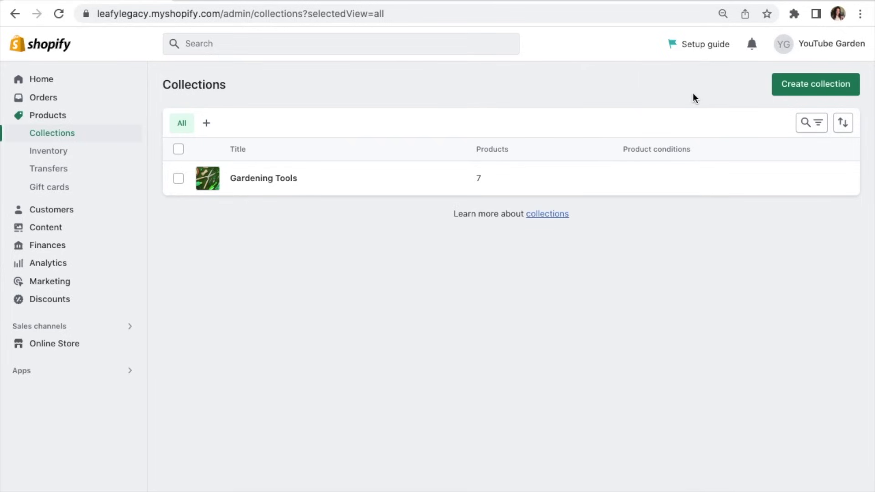
{"action": "left_click", "coordinate": [786, 90]}
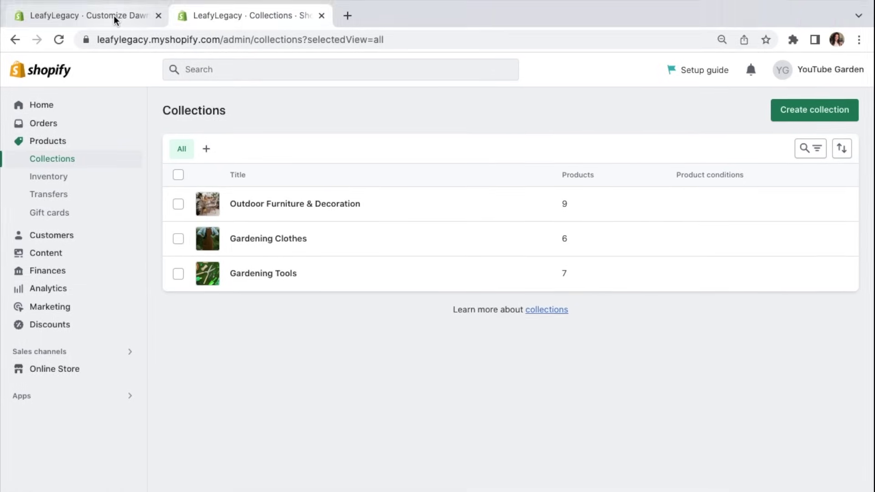
{"action": "left_click", "coordinate": [118, 13]}
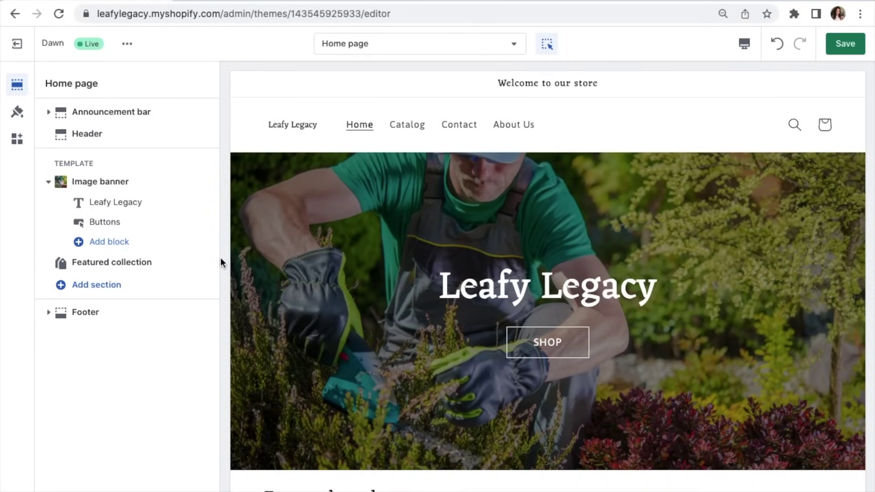
Step: Scroll the Dawn home page preview up to the bottom edge of the image banner
{"action": "mouse_move", "coordinate": [148, 271]}
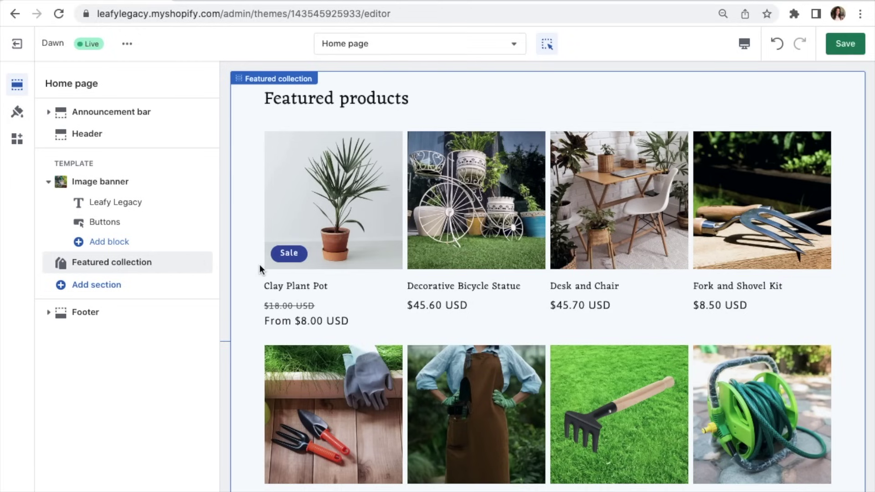
{"action": "scroll", "coordinate": [259, 264], "scroll_direction": "up", "scroll_amount": 1}
{"action": "scroll", "coordinate": [259, 264], "scroll_direction": "down", "scroll_amount": 2}
{"action": "scroll", "coordinate": [259, 265], "scroll_direction": "up", "scroll_amount": 2}
{"action": "scroll", "coordinate": [259, 264], "scroll_direction": "up", "scroll_amount": 1}
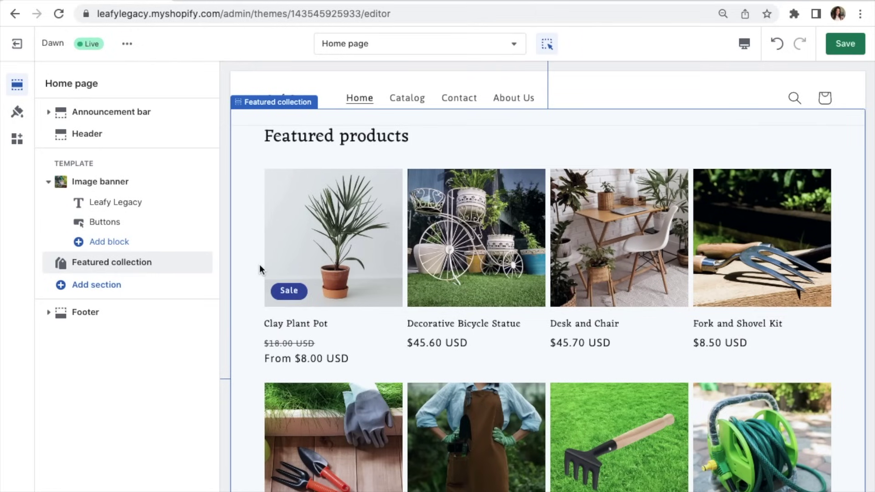
{"action": "scroll", "coordinate": [259, 264], "scroll_direction": "up", "scroll_amount": 3}
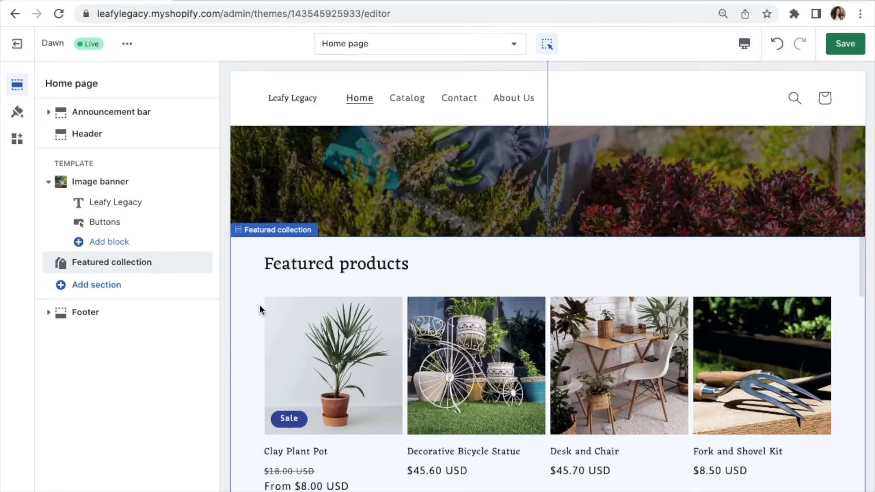
{"action": "scroll", "coordinate": [259, 310], "scroll_direction": "up", "scroll_amount": 1}
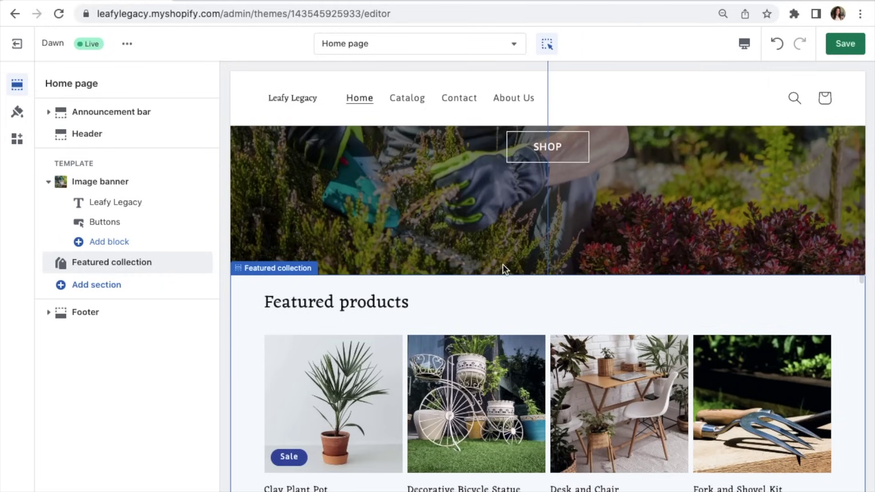
Step: Add a Collection list section below the image banner with Gardening Clothes as the first card
{"action": "mouse_move", "coordinate": [552, 279]}
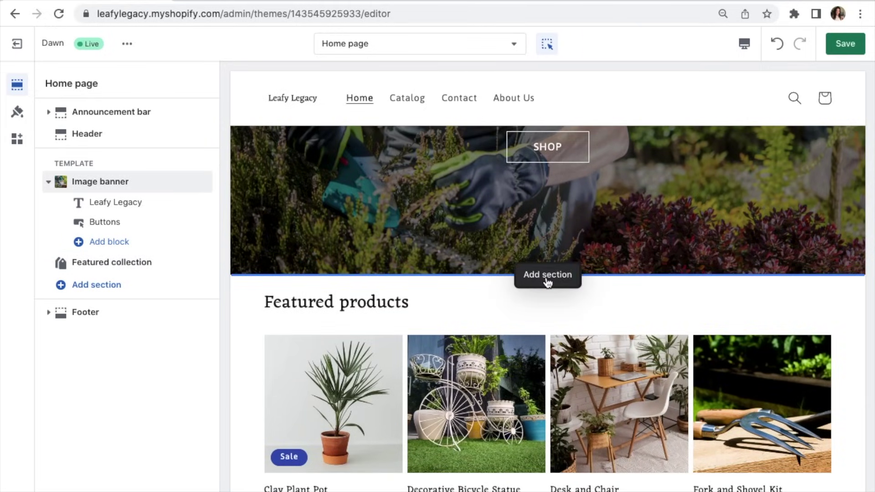
{"action": "left_click", "coordinate": [548, 278]}
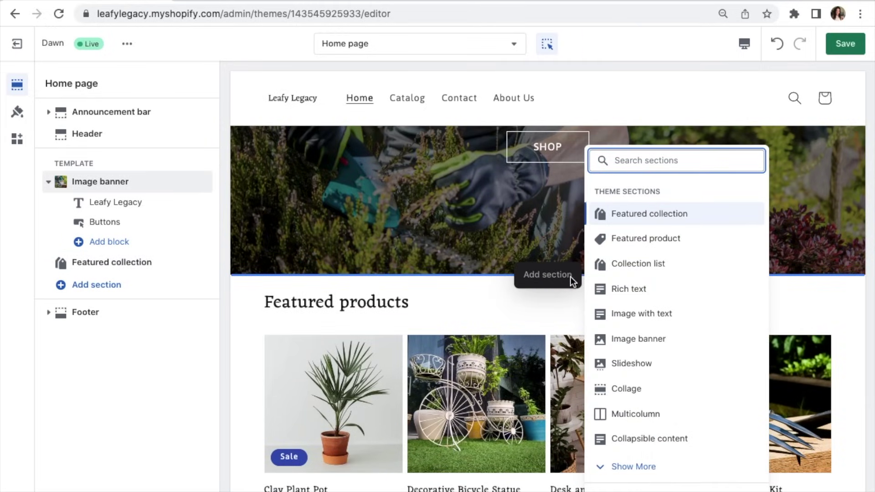
{"action": "left_click", "coordinate": [633, 267]}
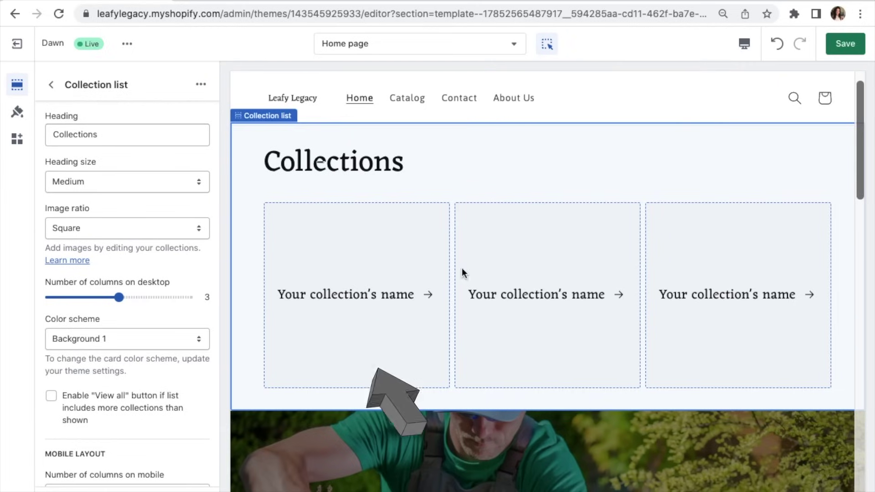
{"action": "left_click", "coordinate": [354, 277]}
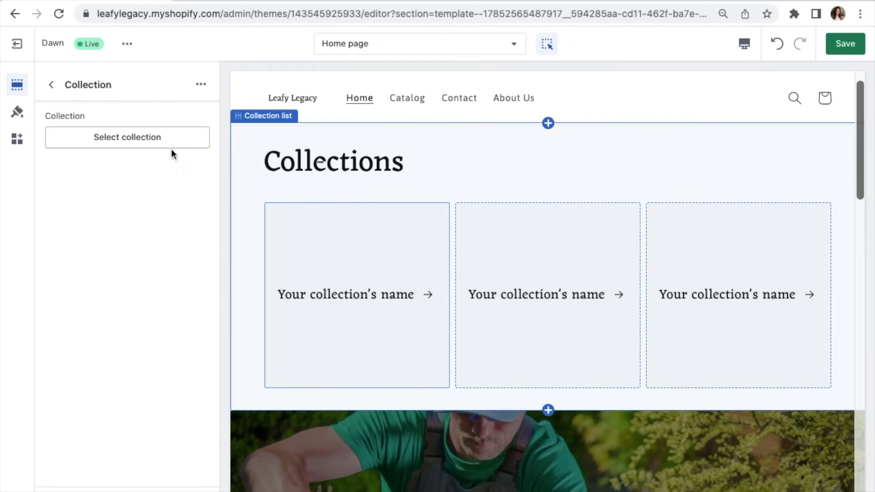
{"action": "left_click", "coordinate": [155, 138]}
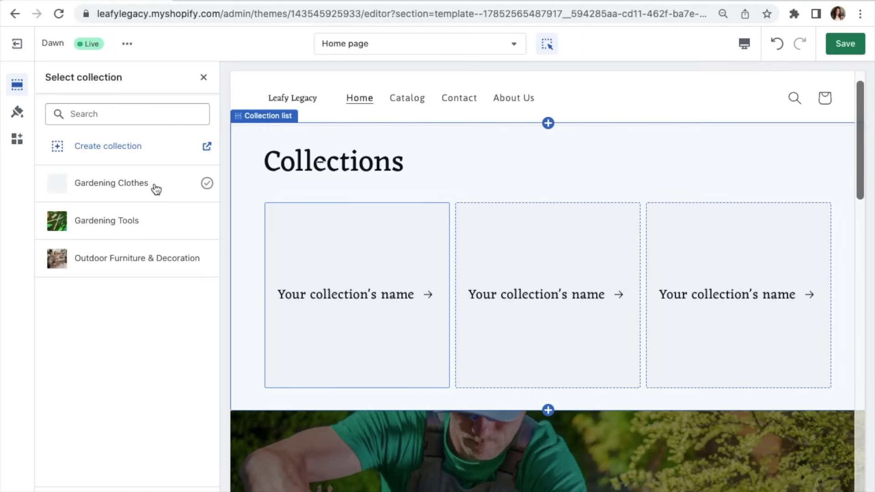
{"action": "left_click", "coordinate": [156, 189]}
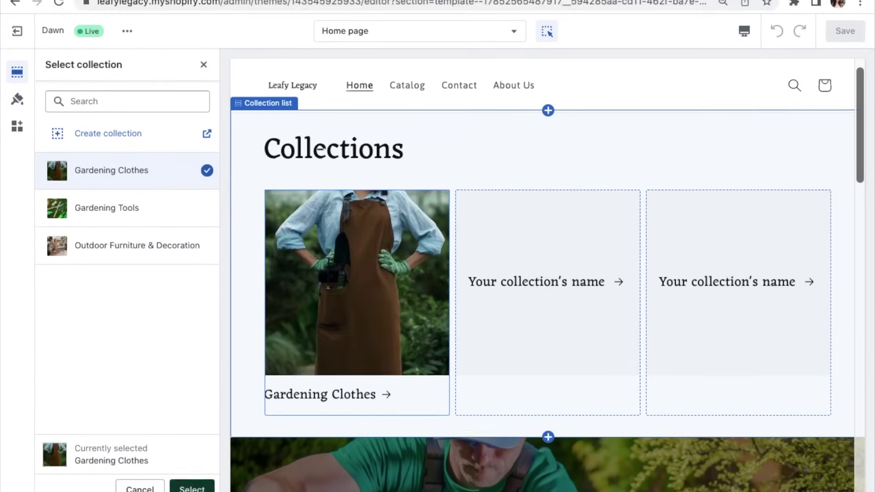
{"action": "left_click", "coordinate": [188, 478]}
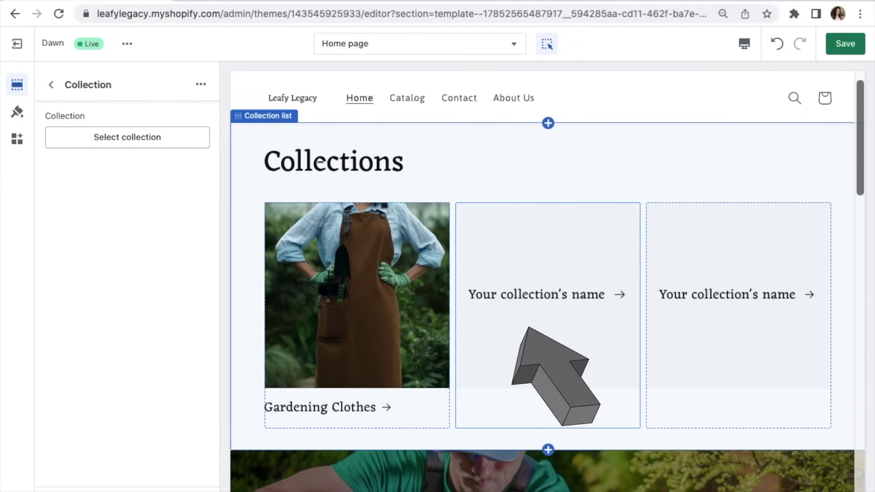
Step: Assign Gardening Tools and Outdoor Furniture & Decoration to the second and third cards
{"action": "left_click", "coordinate": [158, 139]}
{"action": "left_click", "coordinate": [151, 222]}
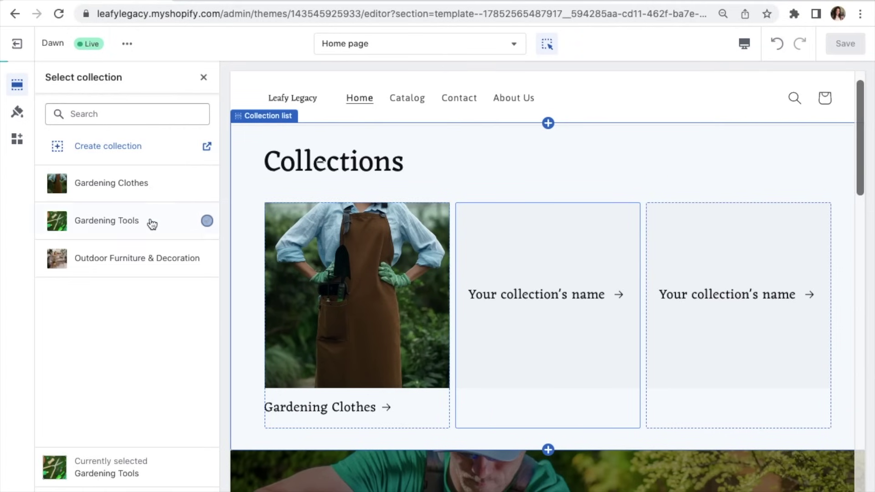
{"action": "left_click", "coordinate": [188, 478]}
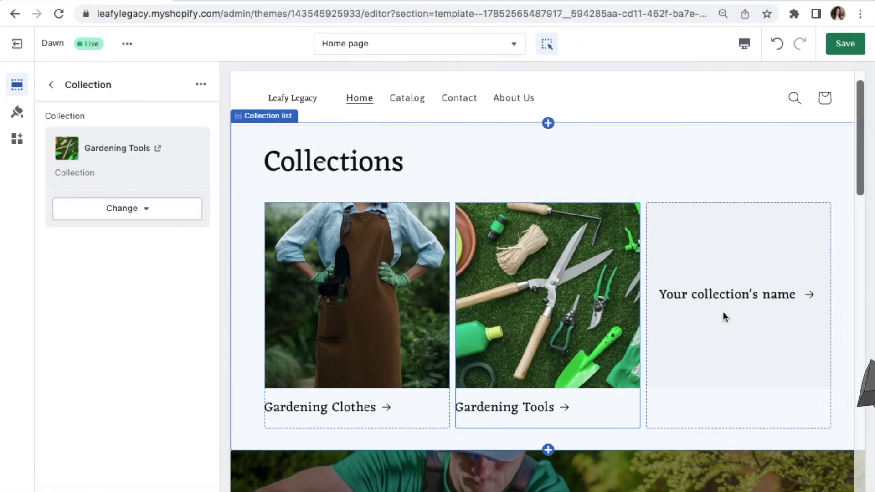
{"action": "left_click", "coordinate": [722, 311]}
{"action": "left_click", "coordinate": [152, 137]}
{"action": "left_click", "coordinate": [157, 259]}
{"action": "left_click", "coordinate": [189, 484]}
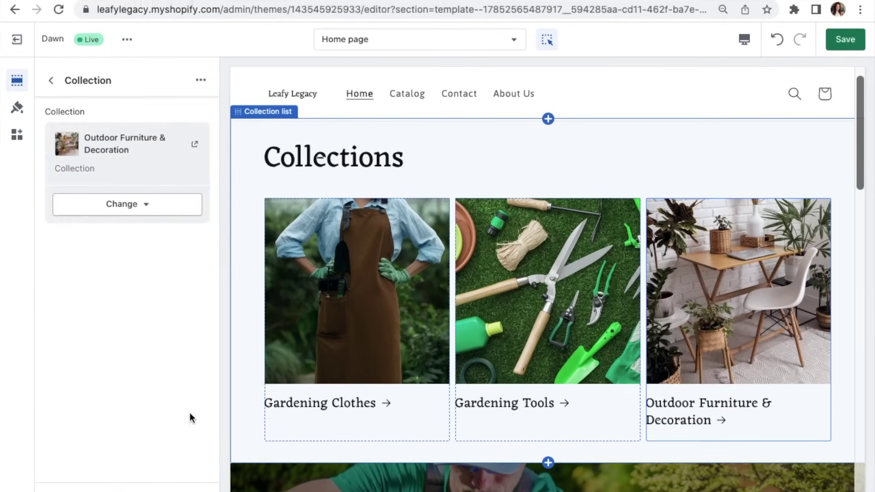
{"action": "left_click", "coordinate": [51, 89]}
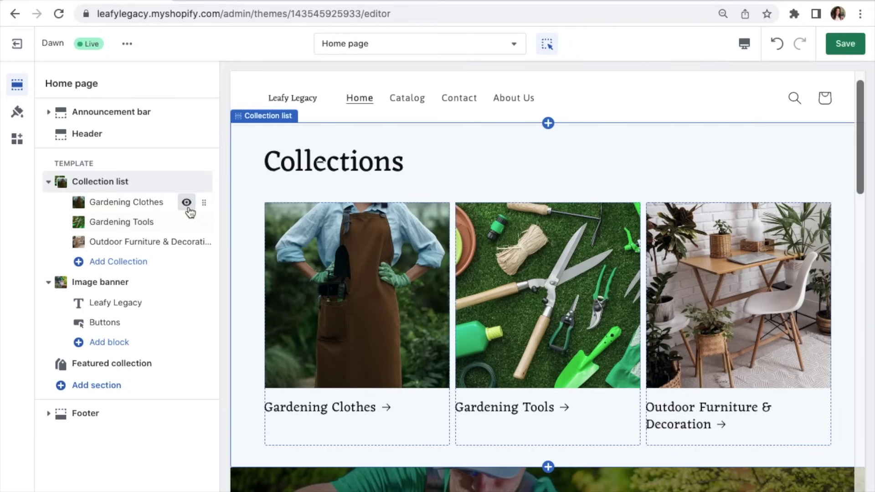
Step: Move Gardening Clothes to the last card, preview the Gardening Tools page, then return to Home page
{"action": "left_click_drag", "start_coordinate": [206, 204], "coordinate": [203, 243]}
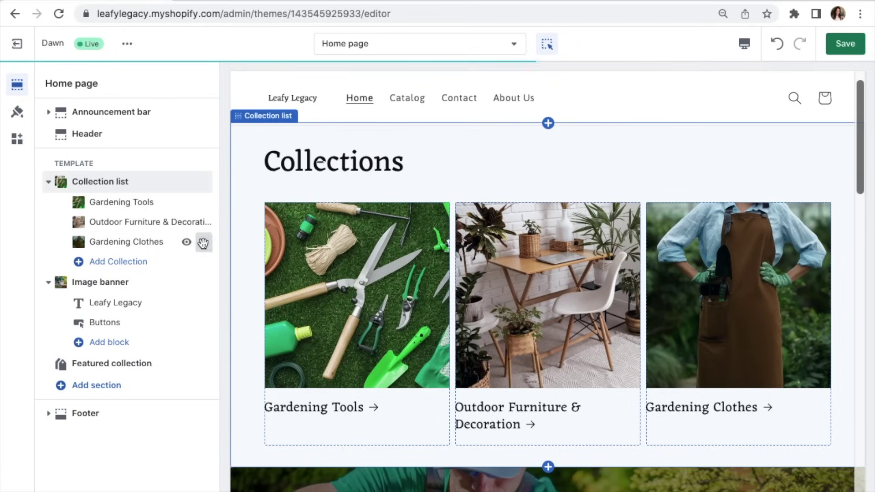
{"action": "left_click", "coordinate": [351, 278]}
{"action": "left_click", "coordinate": [378, 292]}
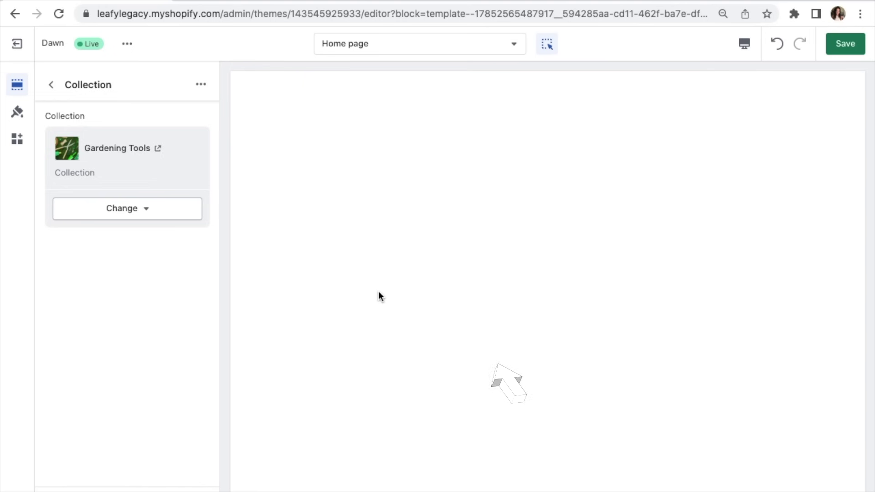
{"action": "scroll", "coordinate": [378, 290], "scroll_direction": "down", "scroll_amount": 3}
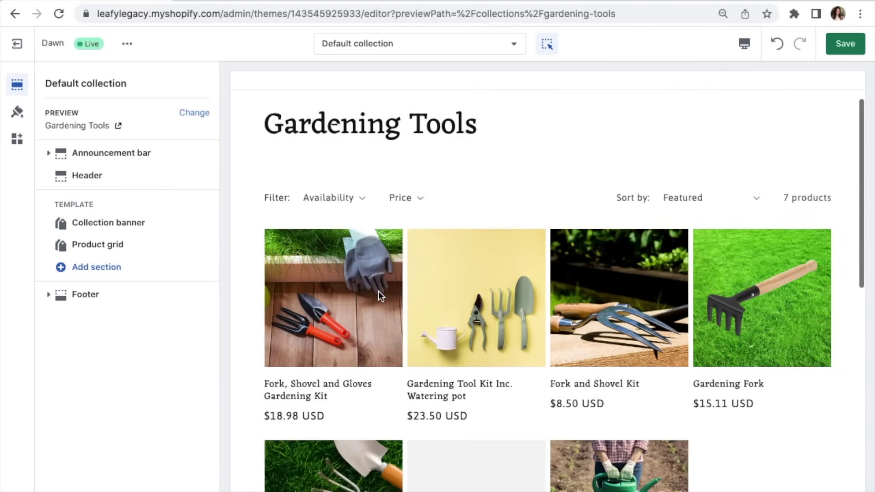
{"action": "scroll", "coordinate": [378, 290], "scroll_direction": "up", "scroll_amount": 3}
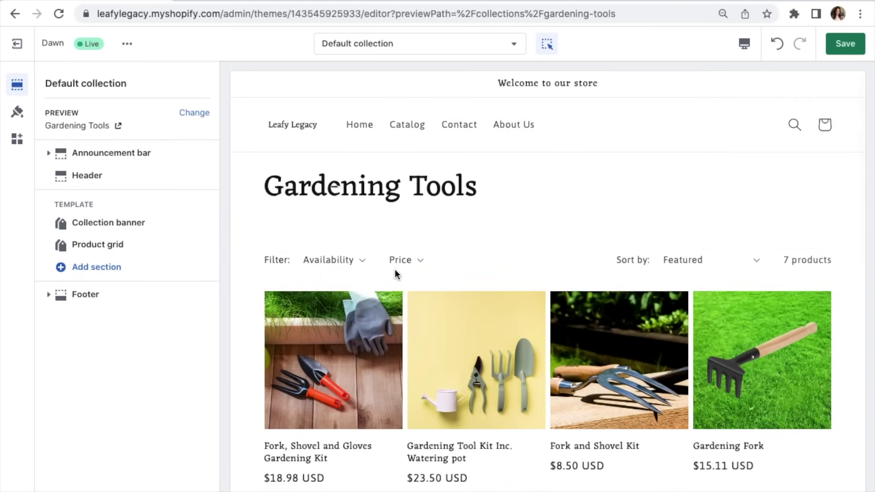
{"action": "left_click", "coordinate": [450, 50]}
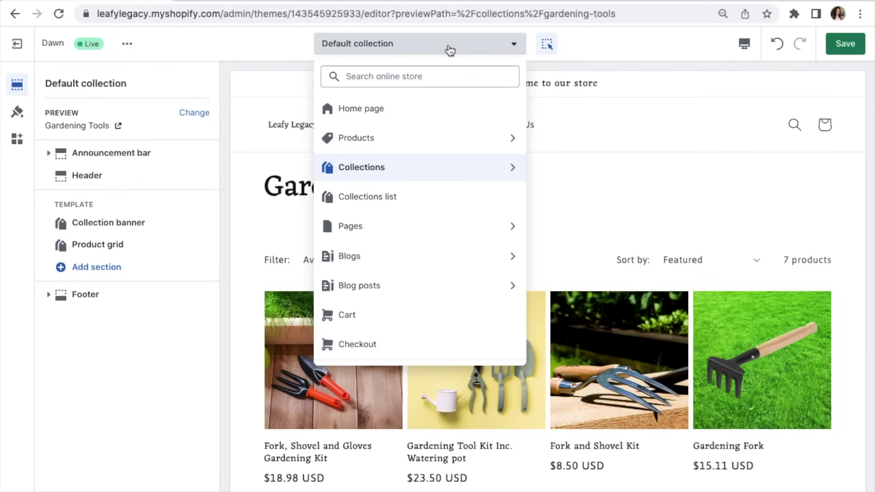
{"action": "left_click", "coordinate": [442, 119]}
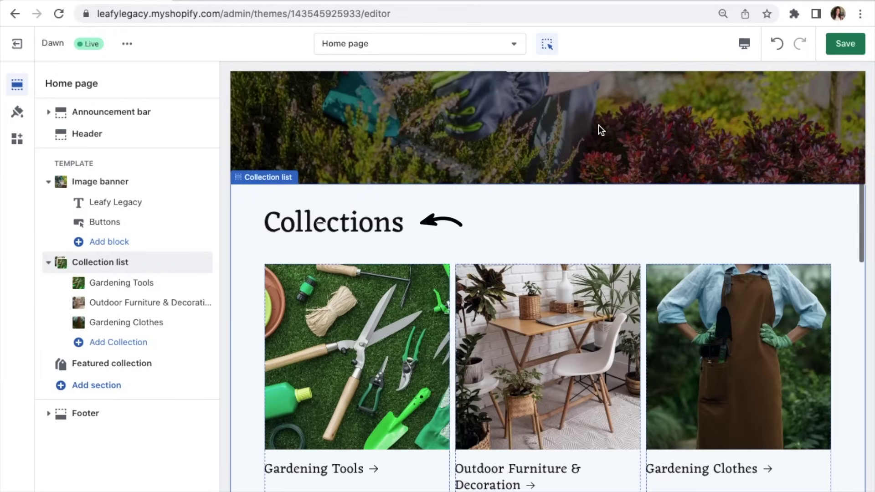
Step: Try the heading 'Find Your Gardening Essentials' and keep the heading size at Medium
{"action": "scroll", "coordinate": [600, 131], "scroll_direction": "up", "scroll_amount": 1}
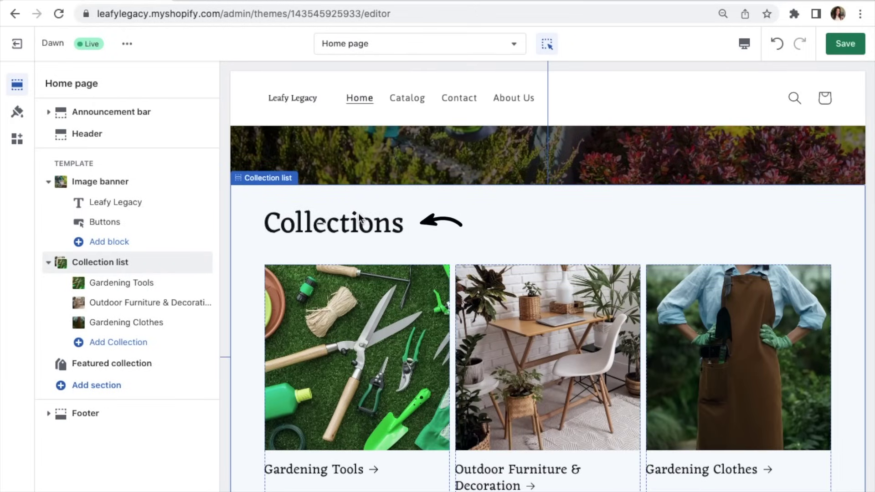
{"action": "left_click", "coordinate": [359, 213]}
{"action": "left_click_drag", "start_coordinate": [109, 135], "coordinate": [37, 132]}
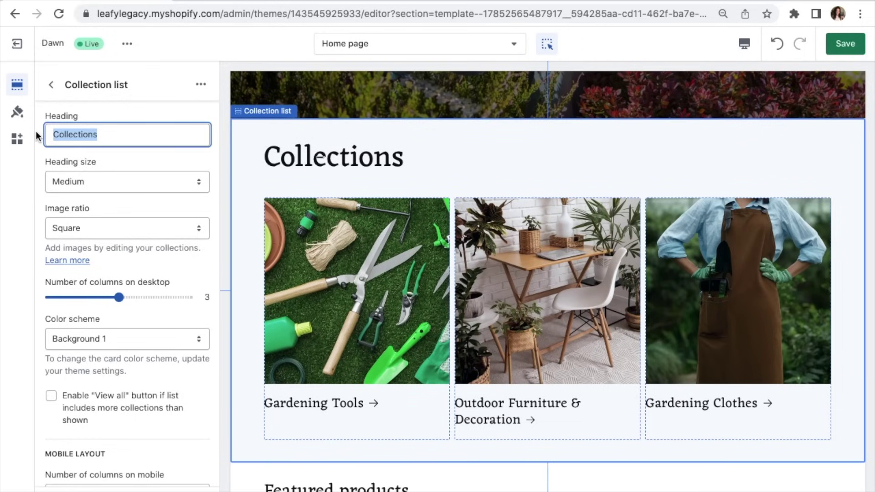
{"action": "type", "text": "Find"}
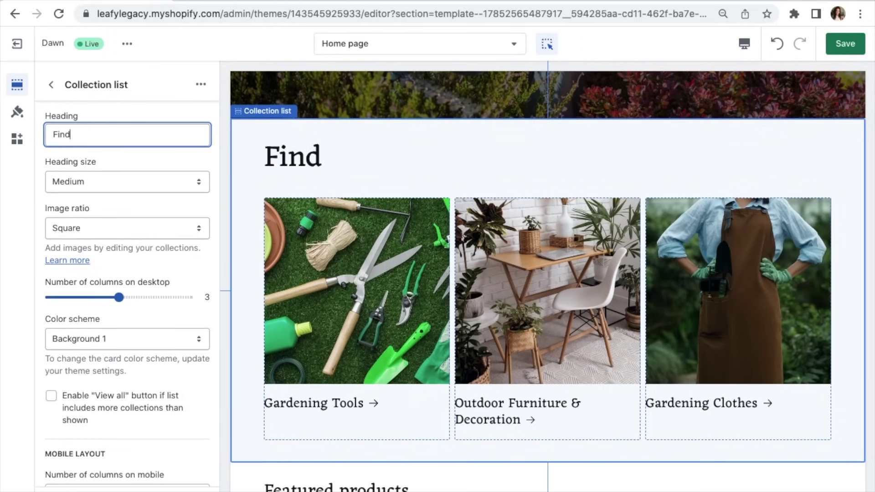
{"action": "type", "text": " Your Gardening Essentials"}
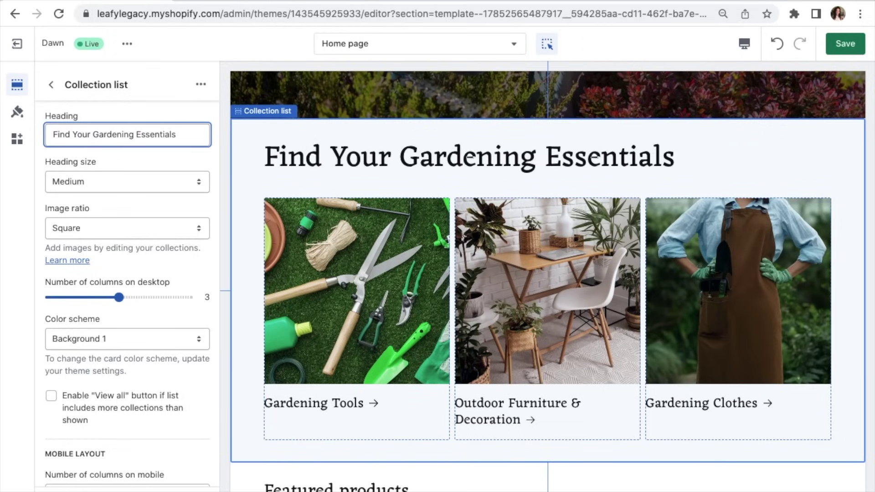
{"action": "left_click", "coordinate": [194, 180]}
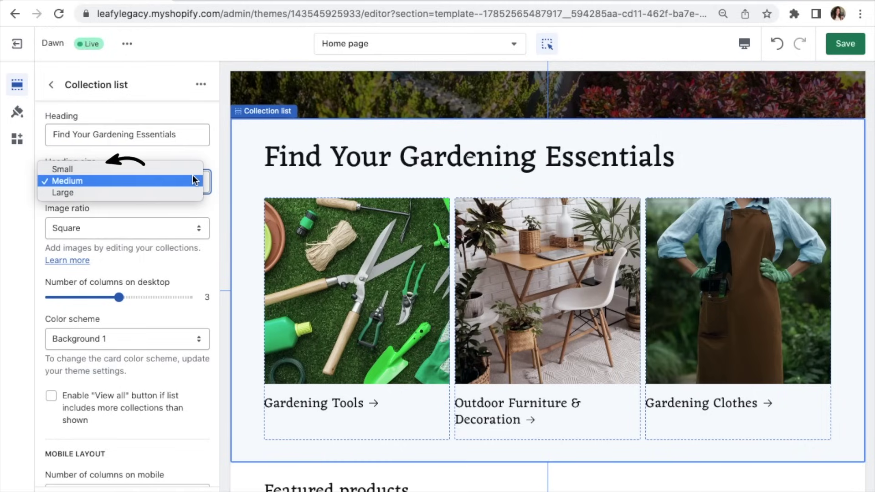
{"action": "left_click", "coordinate": [195, 181]}
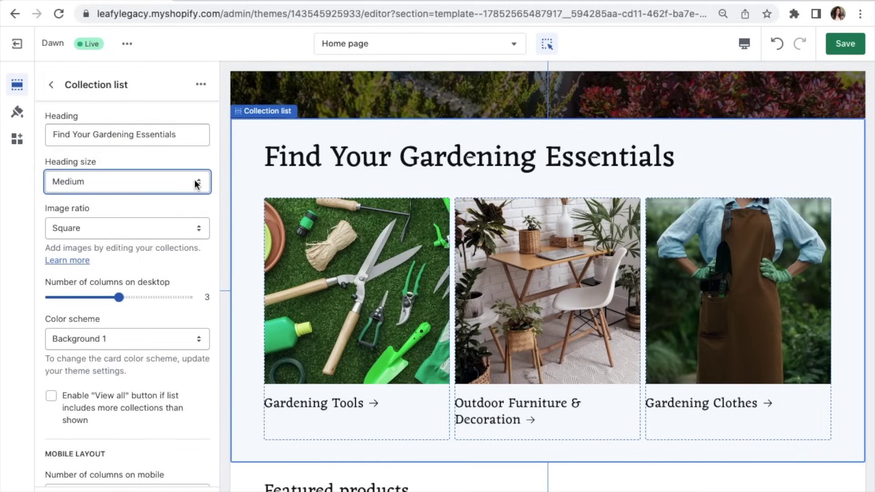
Step: Delete the collection list heading entirely, leaving it empty
{"action": "scroll", "coordinate": [243, 185], "scroll_direction": "up", "scroll_amount": 5}
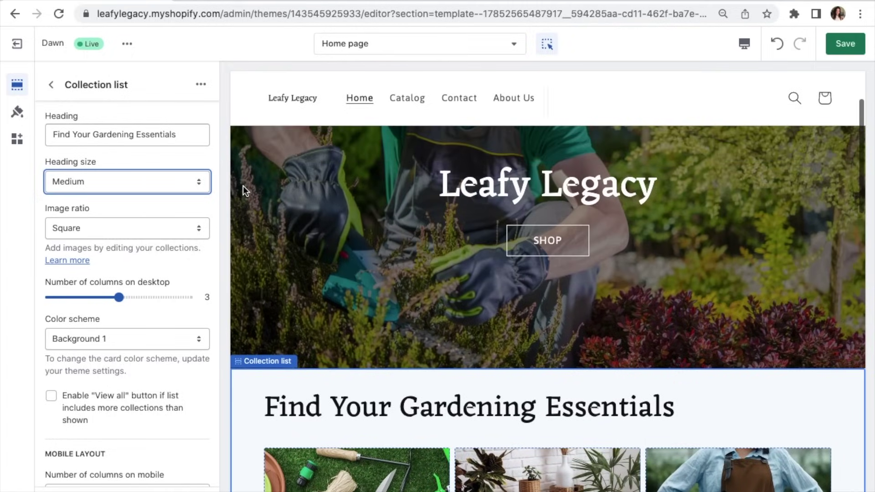
{"action": "left_click_drag", "start_coordinate": [186, 135], "coordinate": [53, 136]}
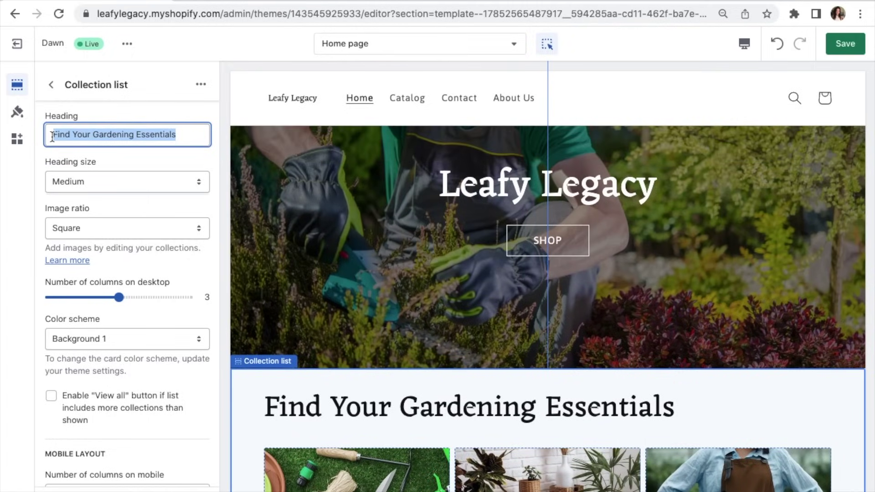
{"action": "key", "text": "BackSpace"}
{"action": "left_click", "coordinate": [218, 238]}
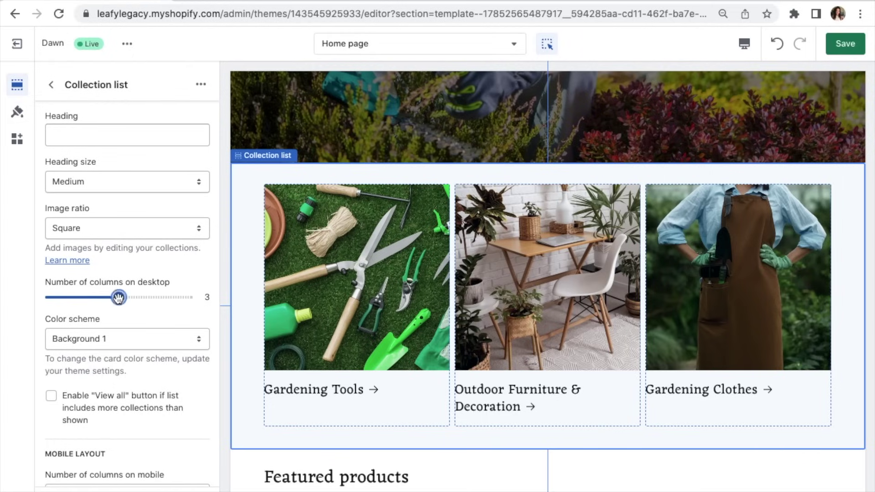
{"action": "left_click_drag", "start_coordinate": [119, 298], "coordinate": [188, 299]}
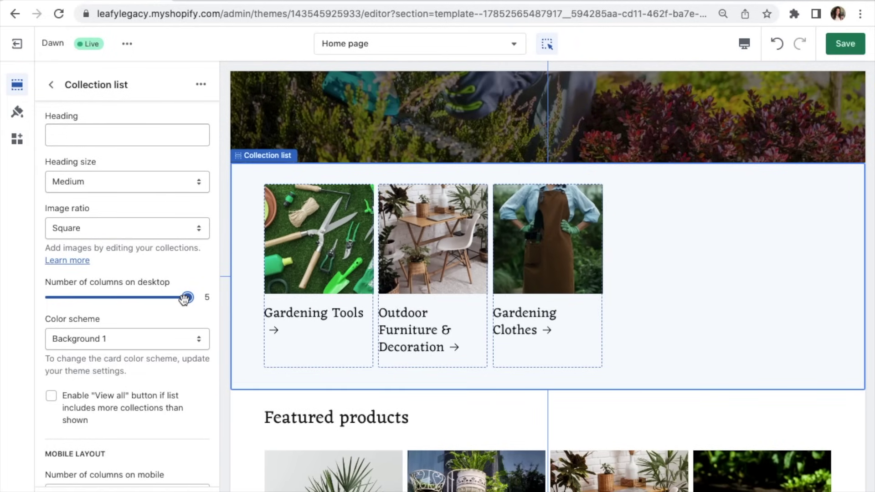
{"action": "left_click_drag", "start_coordinate": [185, 299], "coordinate": [117, 308]}
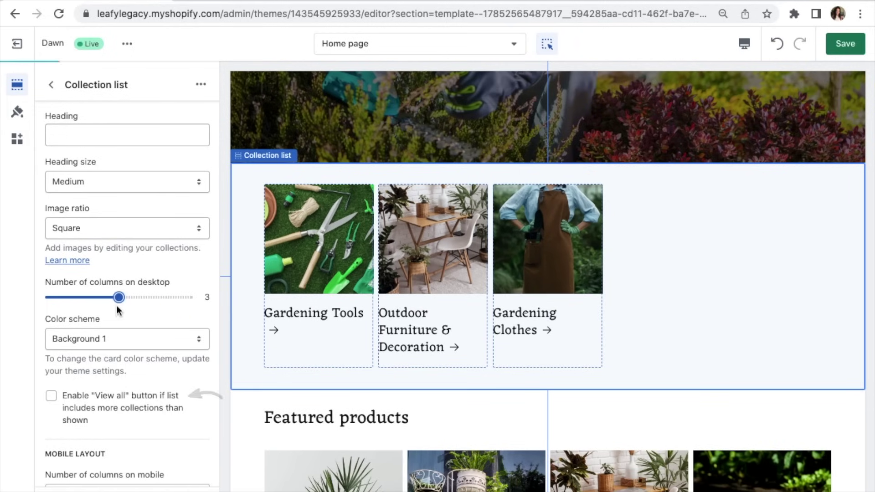
{"action": "left_click", "coordinate": [55, 399]}
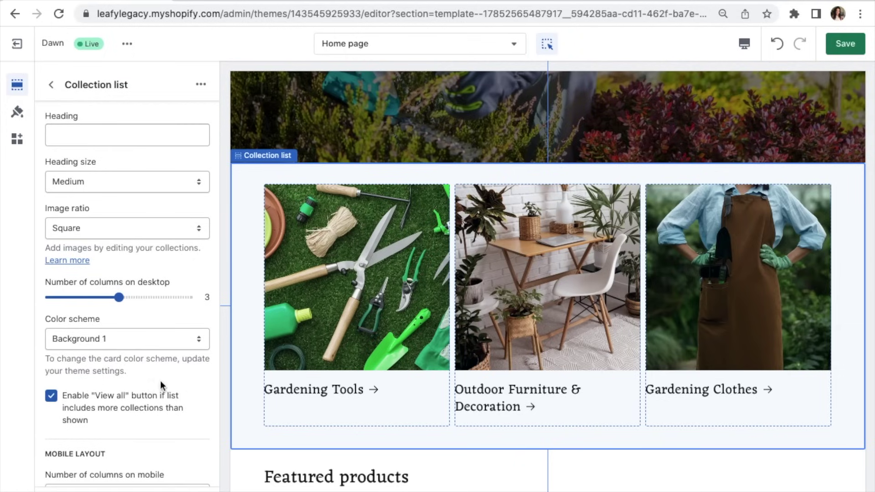
{"action": "left_click", "coordinate": [118, 399]}
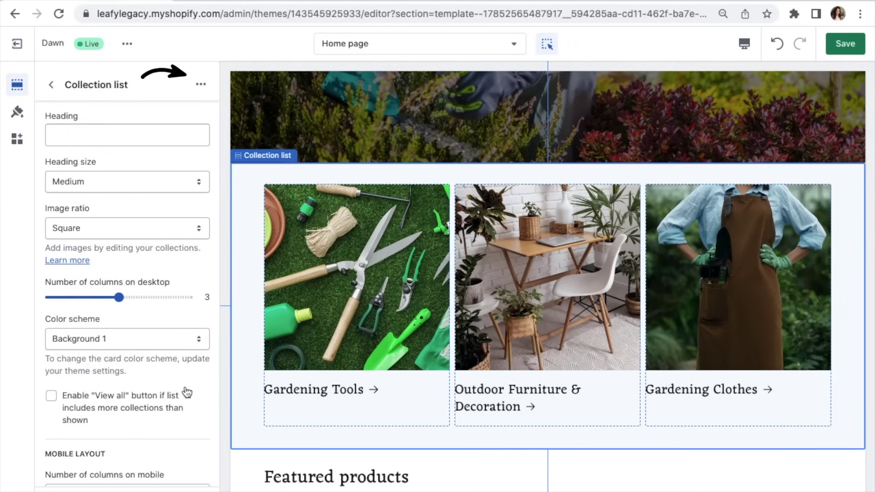
Step: Duplicate the Collection list section
{"action": "left_click", "coordinate": [201, 86]}
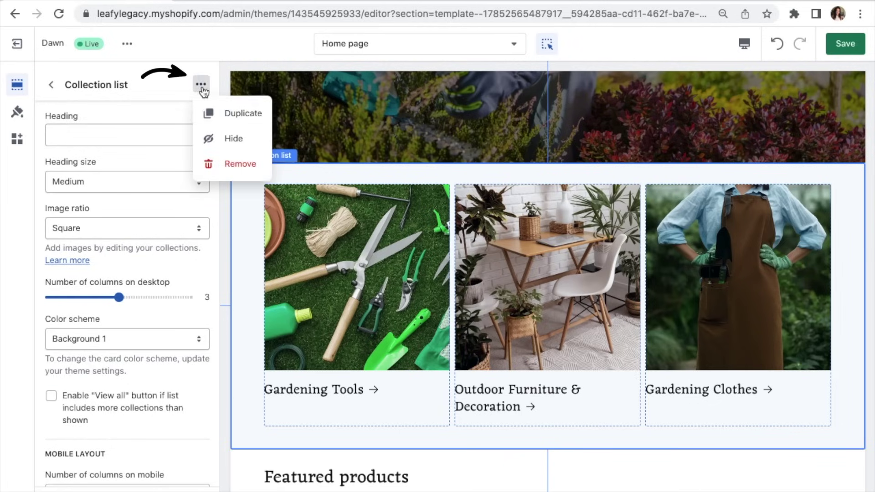
{"action": "left_click", "coordinate": [223, 114]}
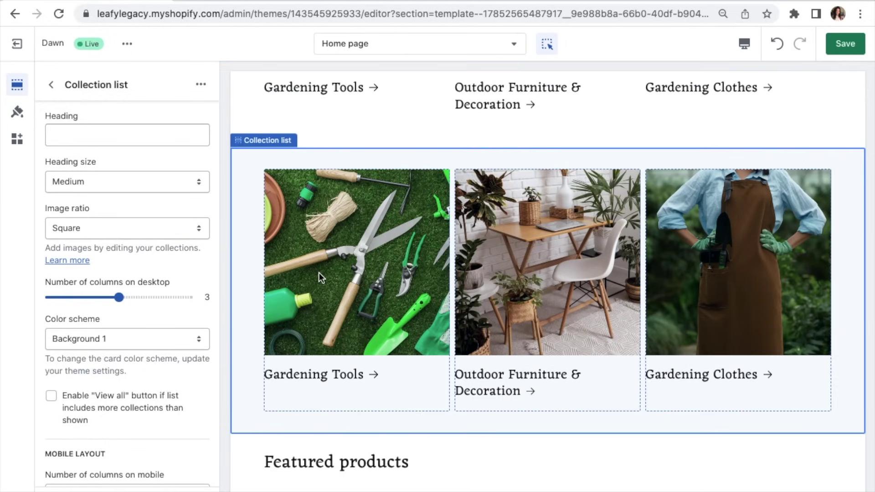
{"action": "left_click", "coordinate": [319, 272]}
{"action": "left_click", "coordinate": [52, 86]}
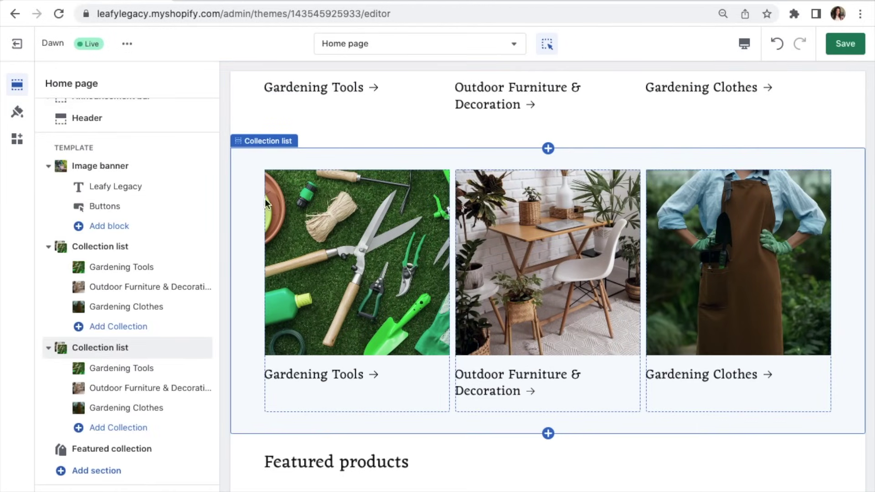
Step: Move the copied collection list below Featured collection and review its settings
{"action": "mouse_move", "coordinate": [204, 350]}
{"action": "mouse_move", "coordinate": [204, 349]}
{"action": "left_mouse_down"}
{"action": "mouse_move", "coordinate": [203, 373]}
{"action": "mouse_move", "coordinate": [202, 365]}
{"action": "left_mouse_up"}
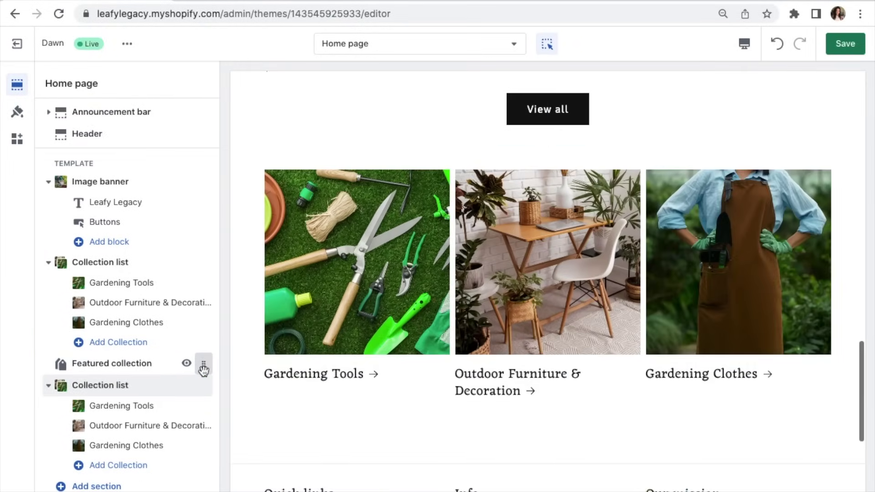
{"action": "left_click", "coordinate": [145, 392]}
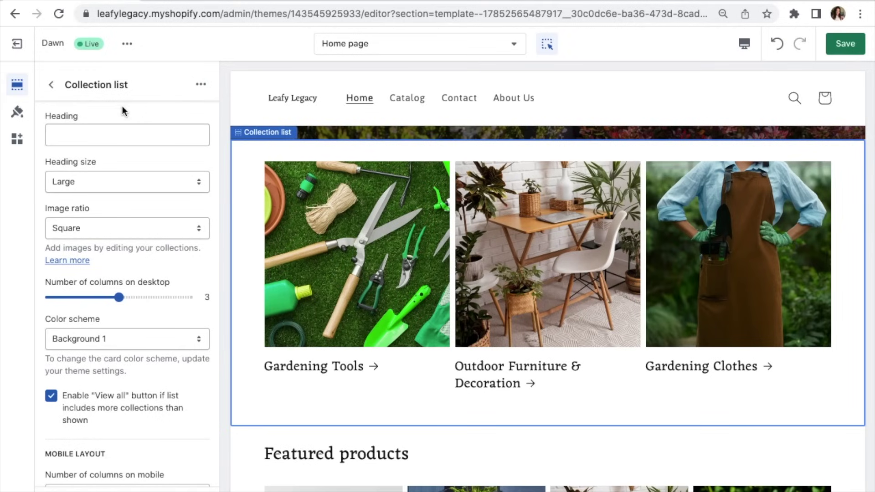
{"action": "left_click", "coordinate": [51, 85]}
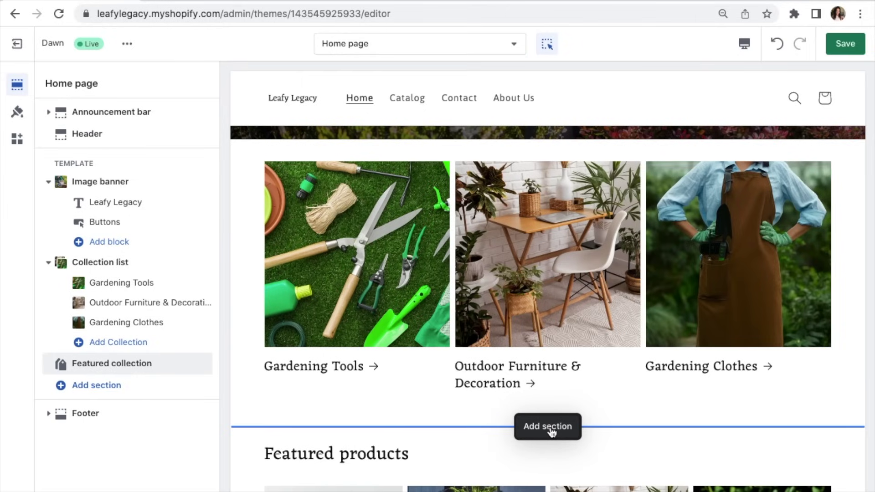
Step: Insert a Multicolumn section below the collection list and open its first column's settings
{"action": "left_click", "coordinate": [551, 430]}
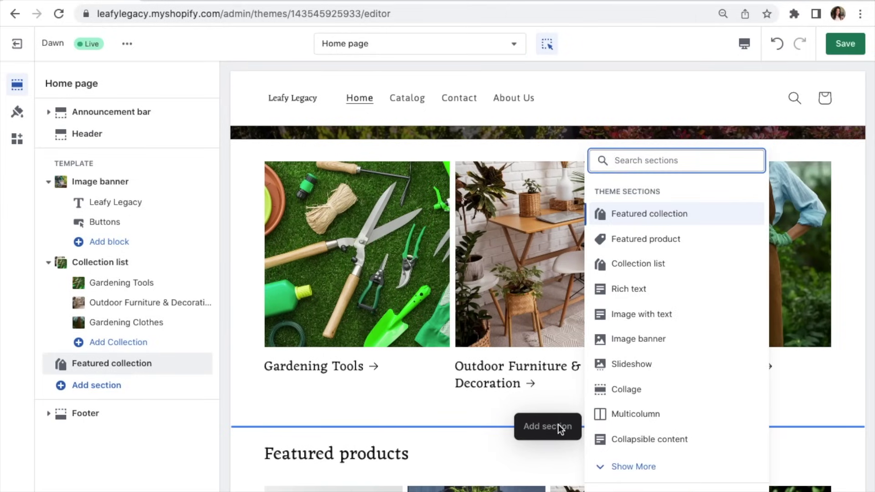
{"action": "left_click", "coordinate": [636, 415]}
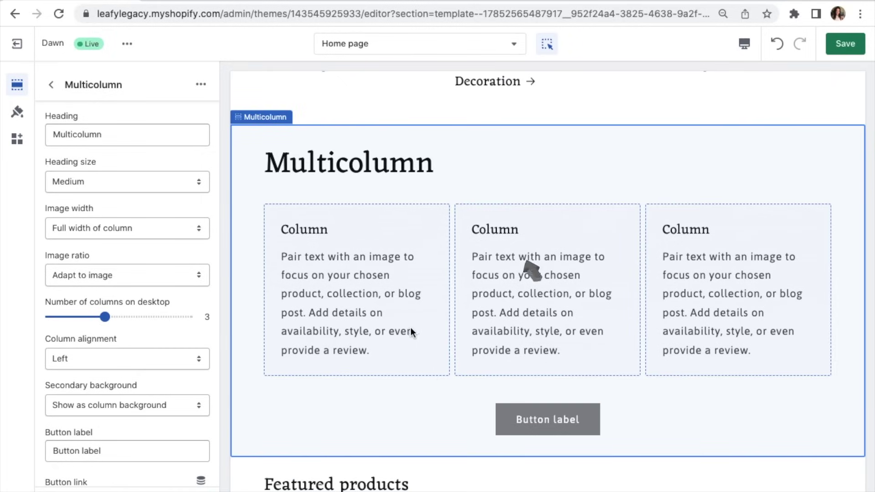
{"action": "left_click", "coordinate": [371, 274]}
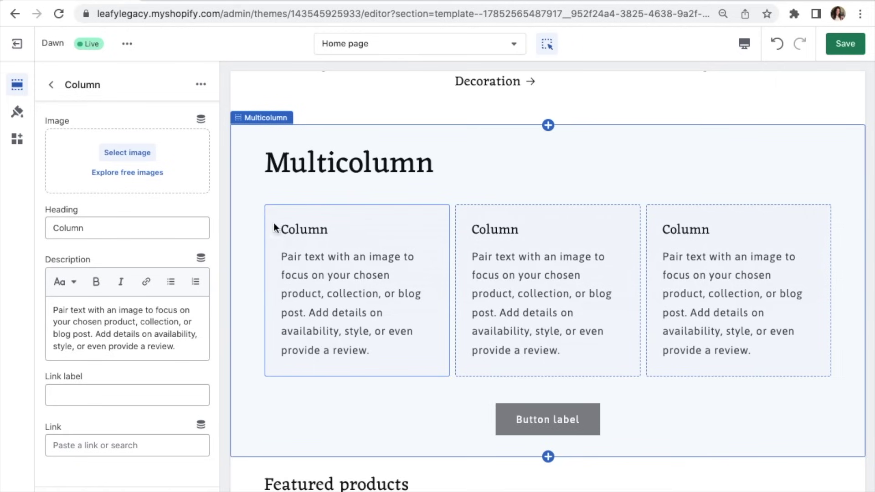
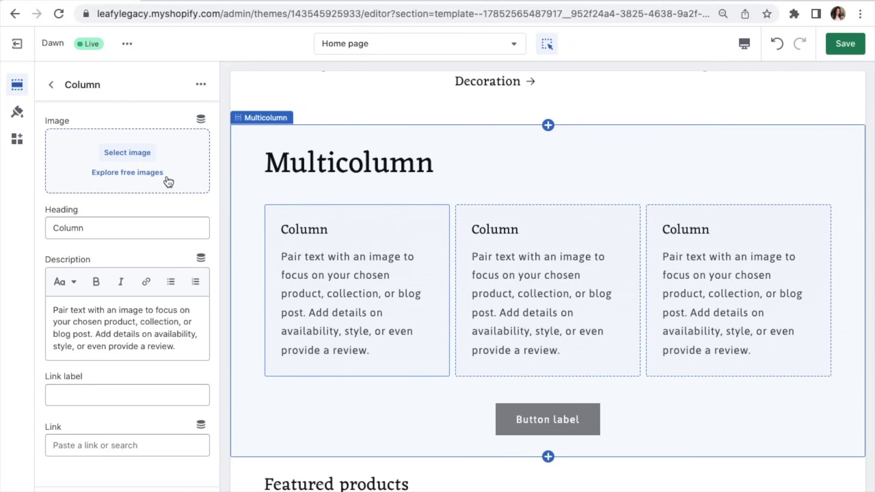
Step: Give the first column the dense forest photo from the free Nature images
{"action": "left_click", "coordinate": [120, 173]}
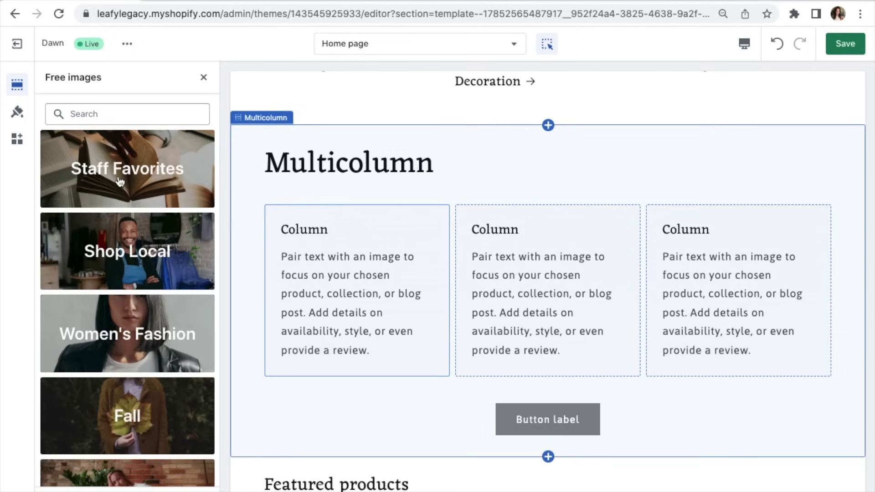
{"action": "scroll", "coordinate": [120, 180], "scroll_direction": "down", "scroll_amount": 6}
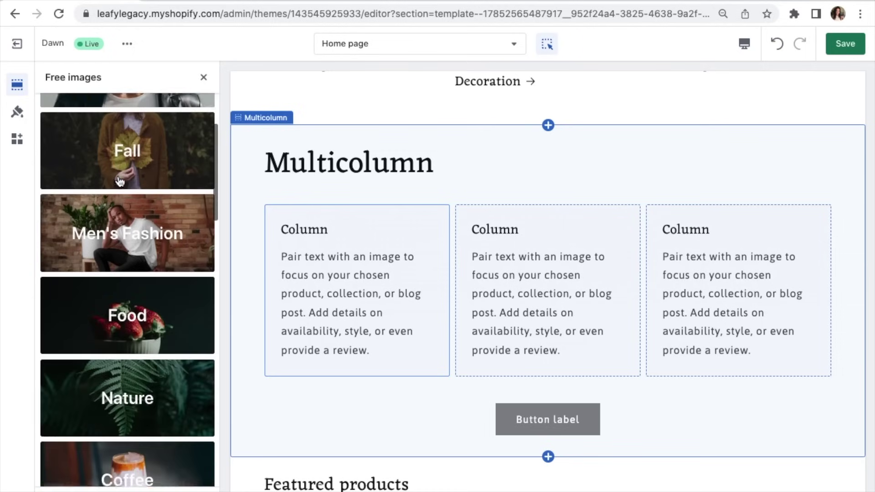
{"action": "left_click", "coordinate": [108, 382]}
{"action": "scroll", "coordinate": [109, 382], "scroll_direction": "down", "scroll_amount": 5}
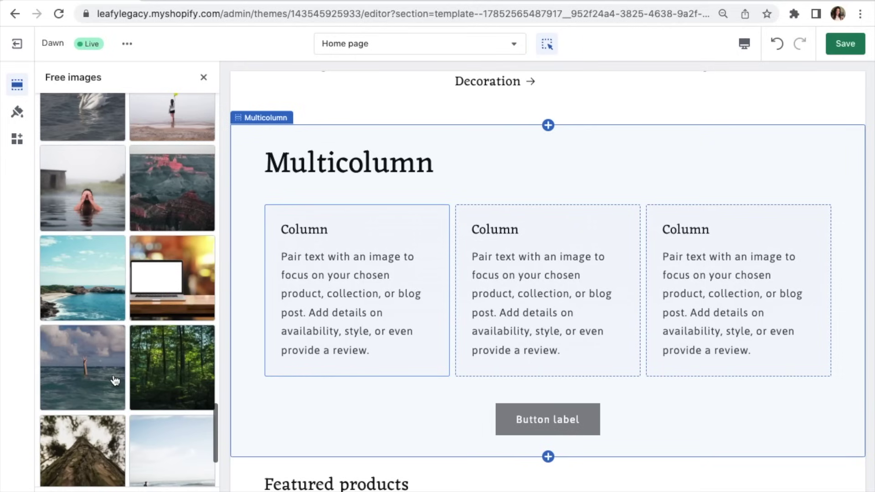
{"action": "left_click", "coordinate": [183, 373]}
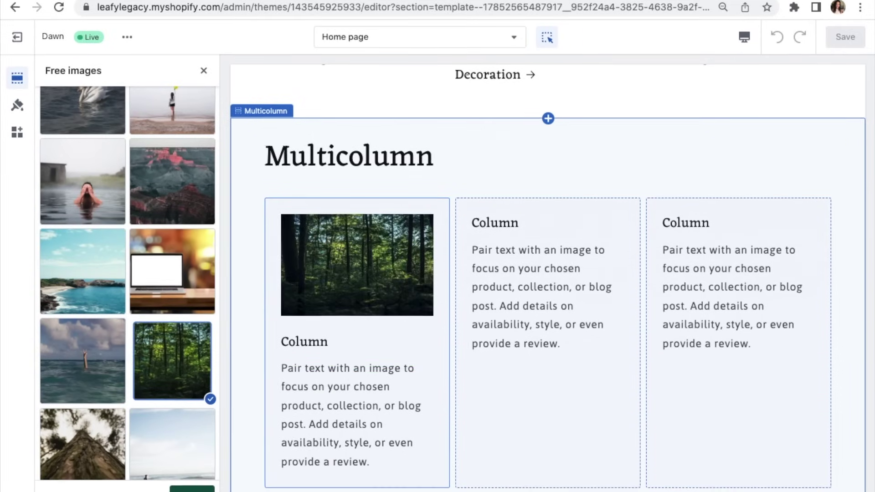
{"action": "left_click", "coordinate": [186, 483]}
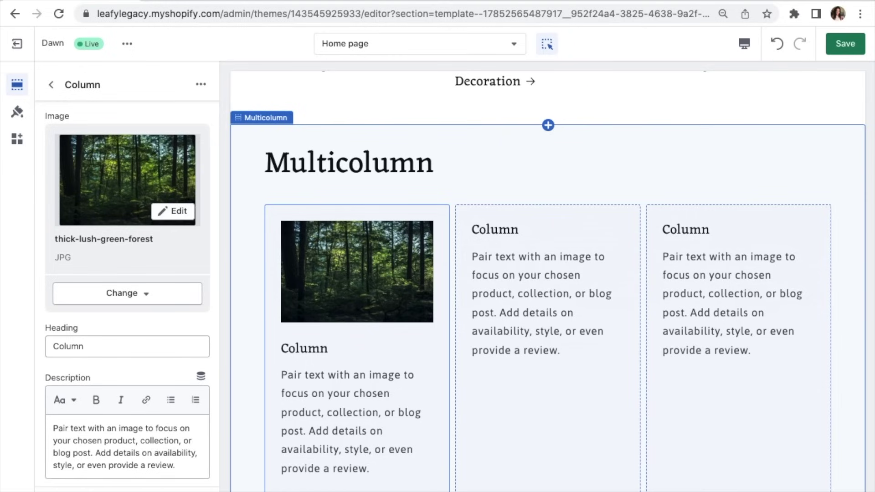
Step: Set the first column's heading to 'A Green Lifestyle' and paste in the gardening description
{"action": "scroll", "coordinate": [179, 368], "scroll_direction": "down", "scroll_amount": 2}
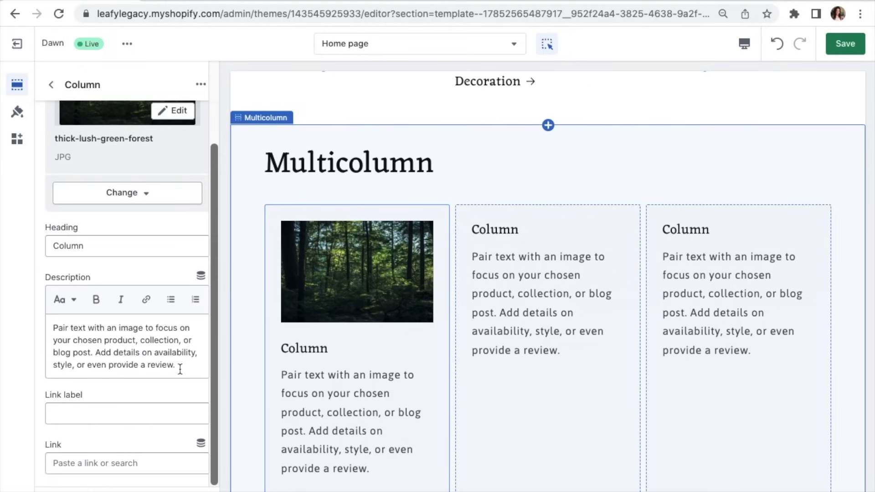
{"action": "left_click_drag", "start_coordinate": [86, 246], "coordinate": [37, 252]}
{"action": "type", "text": "A "}
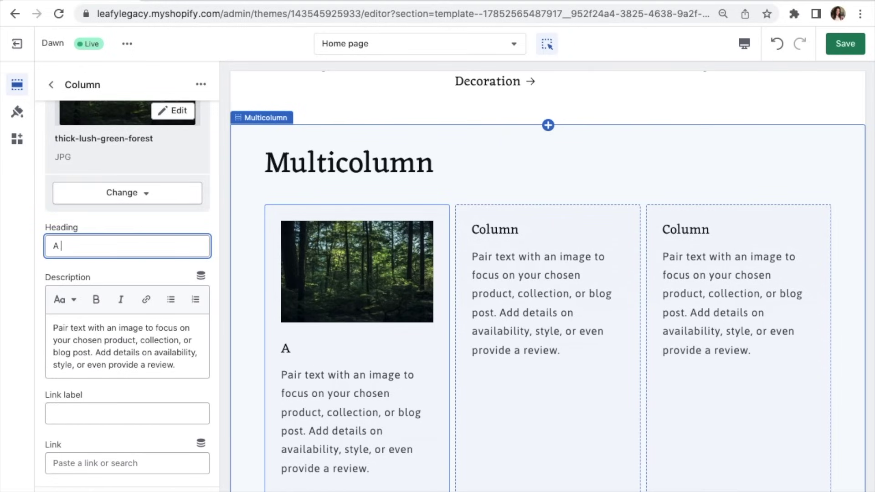
{"action": "type", "text": "Green Lifestyle"}
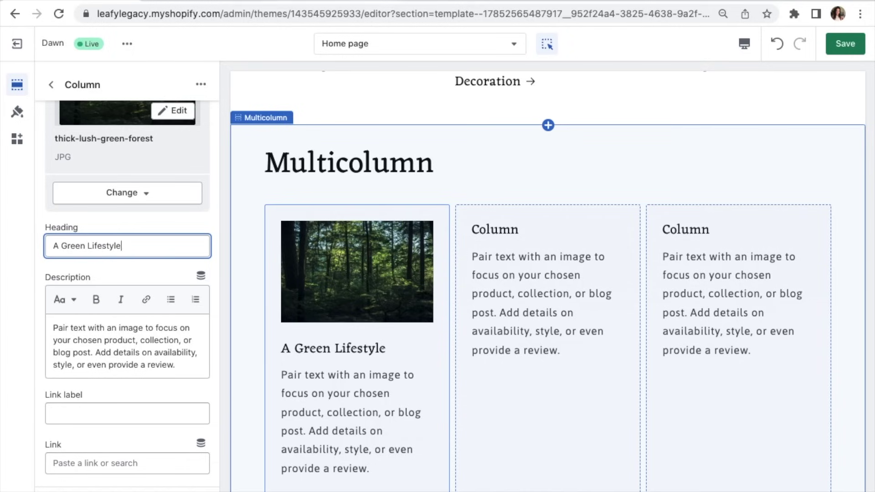
{"action": "left_click_drag", "start_coordinate": [176, 365], "coordinate": [46, 329]}
{"action": "type", "text": "At Leafy Legacy, we believe that gardening is a rewarding activity that provides numerous benefits for both mind and body. Our high-quality gardening supplies and tools make it easier to create a thriving garden, no matter your experience level. From reducing stress to providing access to fresh produce, our gardening products can help you cultivate a healthier and happier lifestyle."}
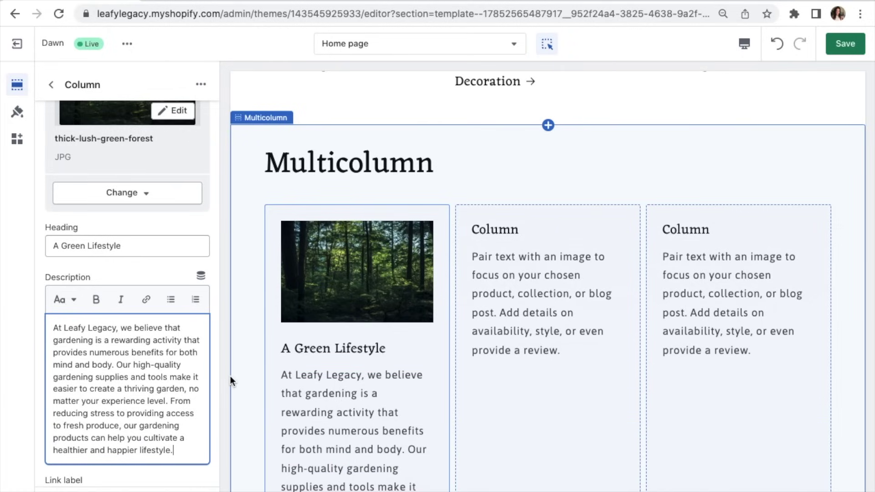
{"action": "left_click", "coordinate": [524, 327]}
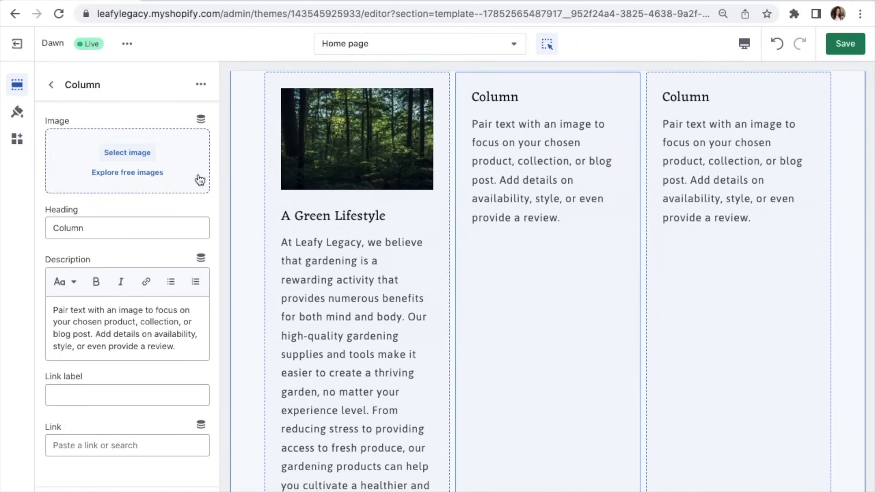
Step: Use the field-of-daisies photo from the uploaded images for the second column
{"action": "left_click", "coordinate": [142, 152]}
{"action": "left_click", "coordinate": [193, 314]}
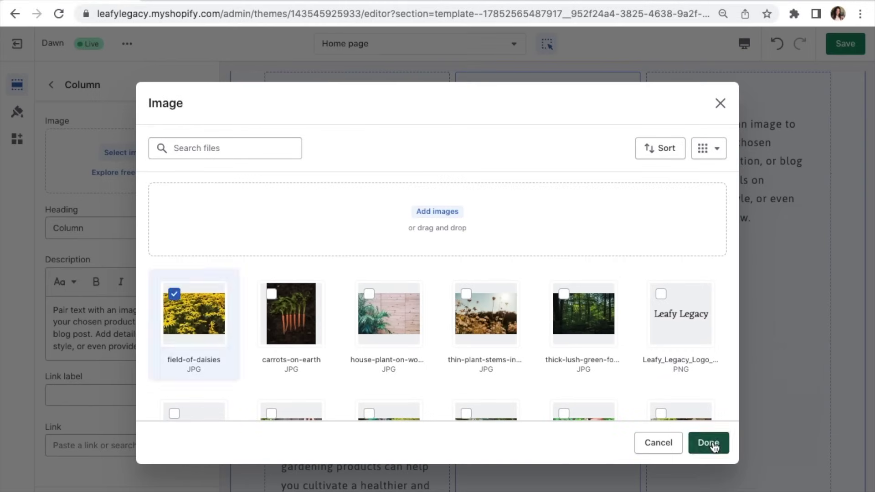
{"action": "left_click", "coordinate": [711, 443]}
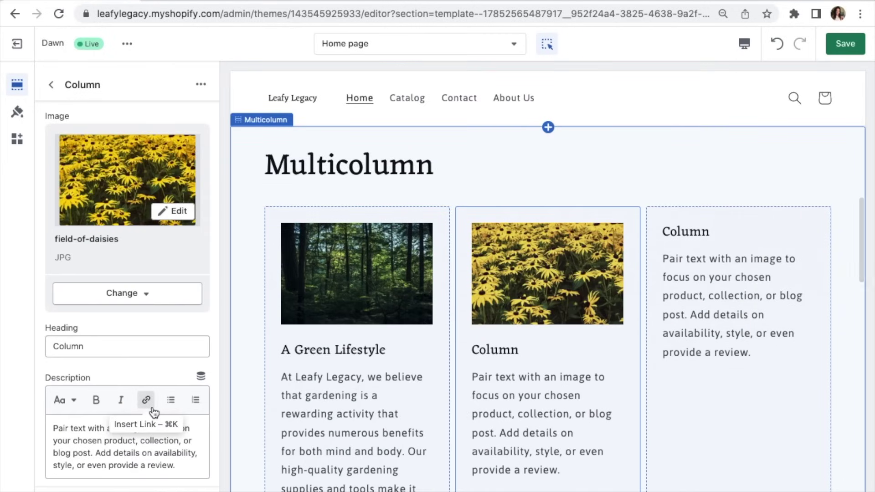
Step: Title the second column 'Grow Your Garden' and paste in the gardening-tools description
{"action": "left_click_drag", "start_coordinate": [84, 348], "coordinate": [39, 349]}
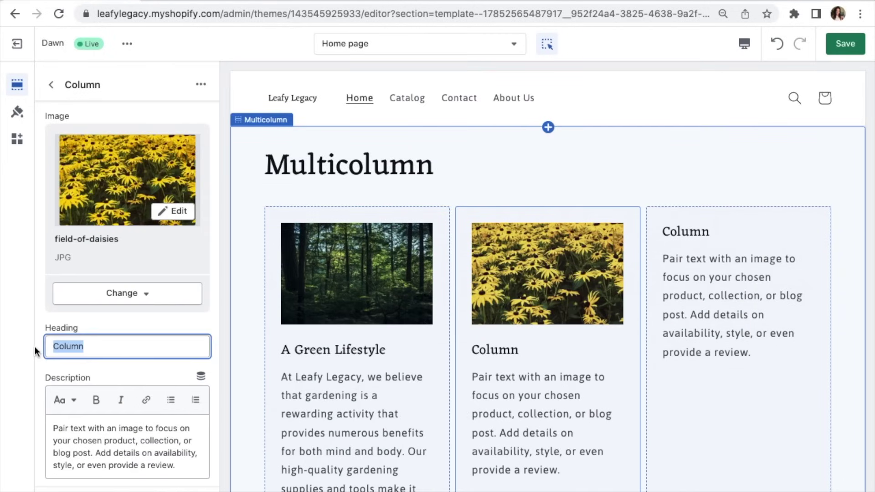
{"action": "type", "text": "Grow Your Garden"}
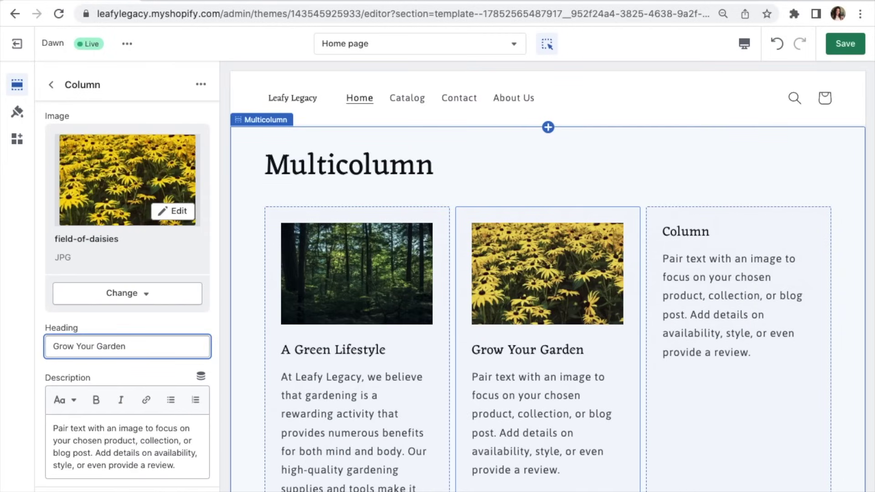
{"action": "scroll", "coordinate": [115, 362], "scroll_direction": "down", "scroll_amount": 2}
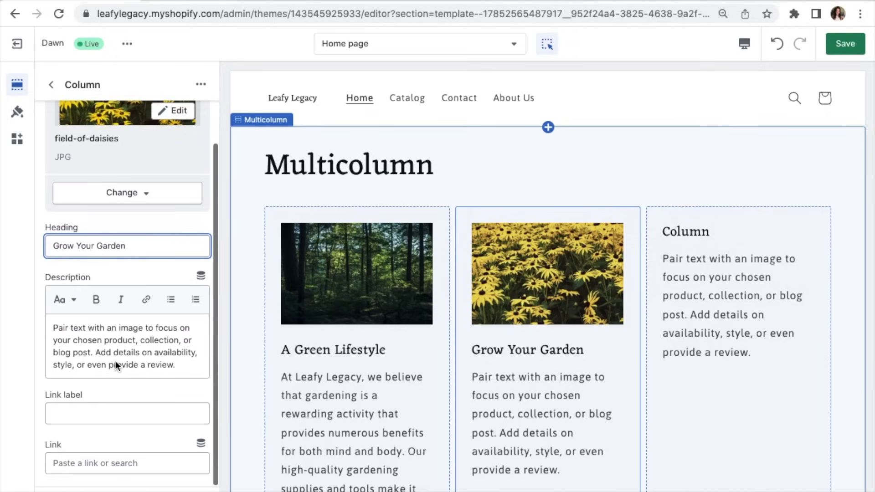
{"action": "left_click", "coordinate": [179, 363]}
{"action": "left_click_drag", "start_coordinate": [179, 365], "coordinate": [50, 326]}
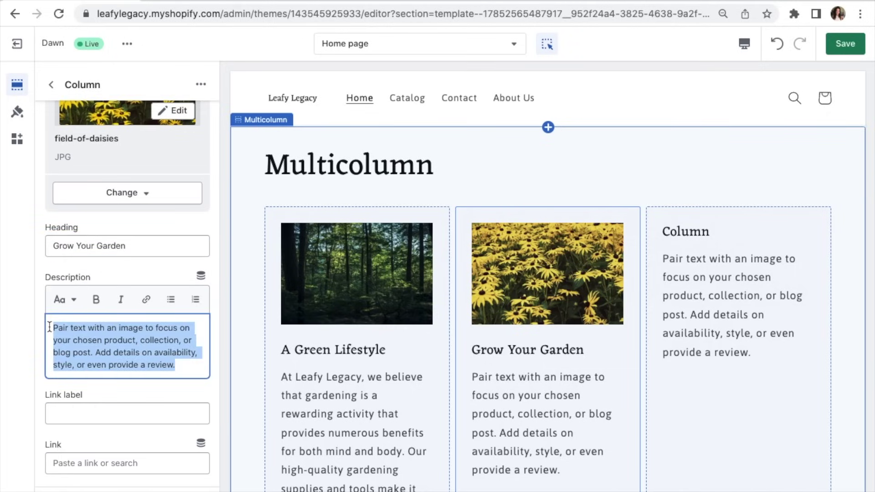
{"action": "key", "text": "BackSpace"}
{"action": "type", "text": "At Leafy Legacy, we understand that having the right tools is essential for a successful garden. Our selection of gardening tools are designed to make planting, pruning, and weeding easier and more efficient. Plus, our top-quality tools help reduce the risk of injury and strain on your body, so you can enjoy your garden without any discomfort."}
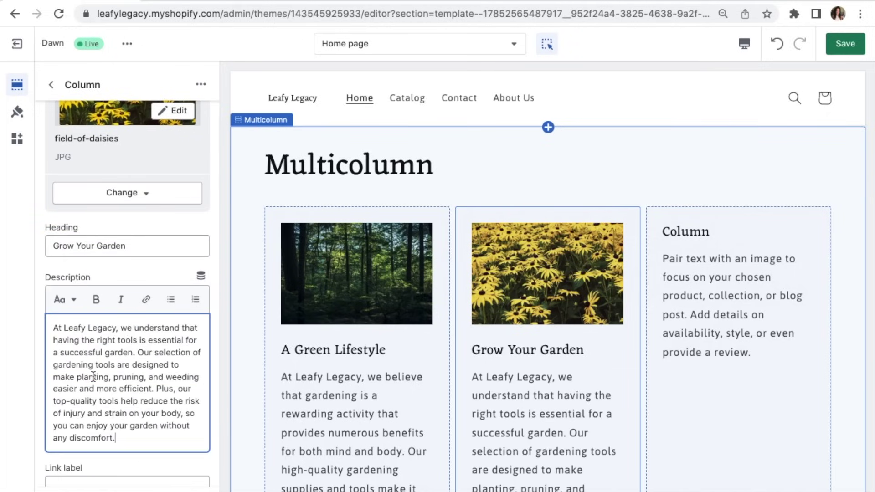
{"action": "scroll", "coordinate": [47, 361], "scroll_direction": "up", "scroll_amount": 5}
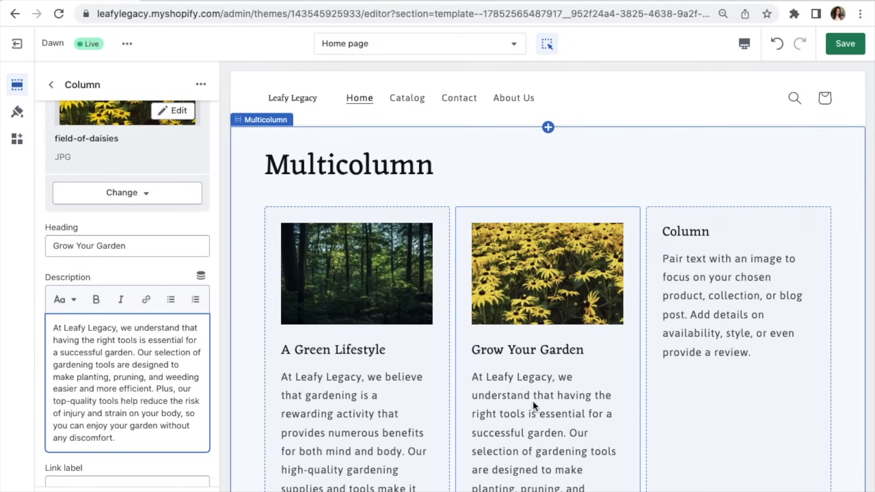
{"action": "scroll", "coordinate": [532, 401], "scroll_direction": "down", "scroll_amount": 3}
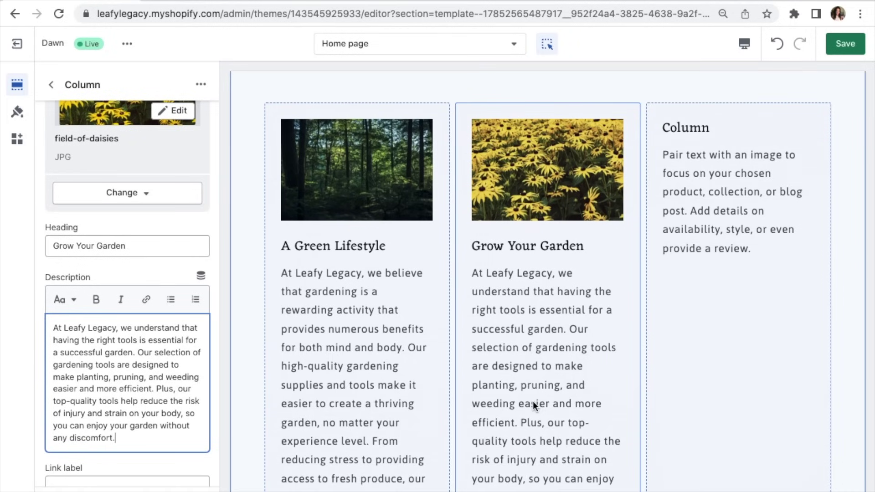
{"action": "left_click", "coordinate": [707, 288]}
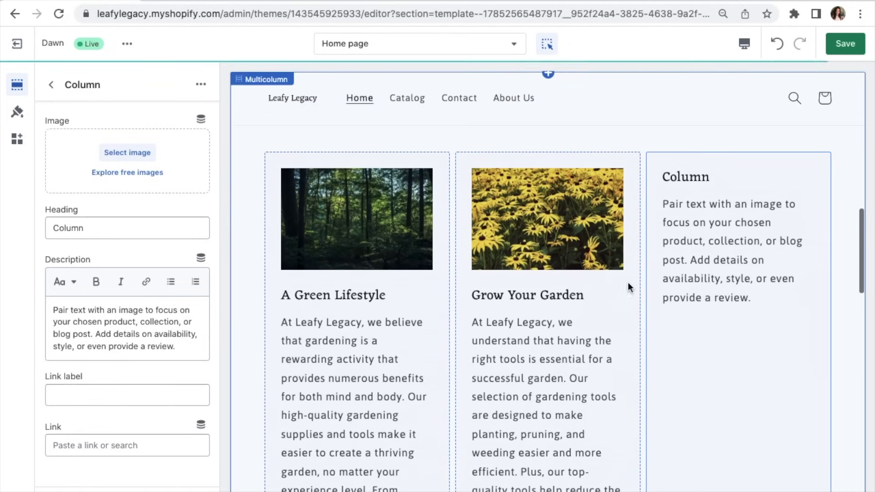
Step: Use the house-plant-on-wooden-slat-wall photo for the third column
{"action": "left_click", "coordinate": [127, 153]}
{"action": "left_click", "coordinate": [372, 304]}
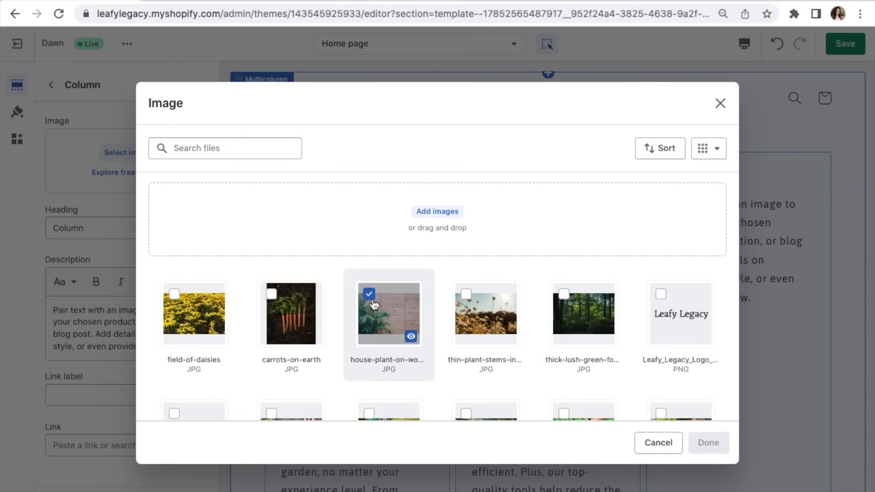
{"action": "left_click", "coordinate": [708, 442]}
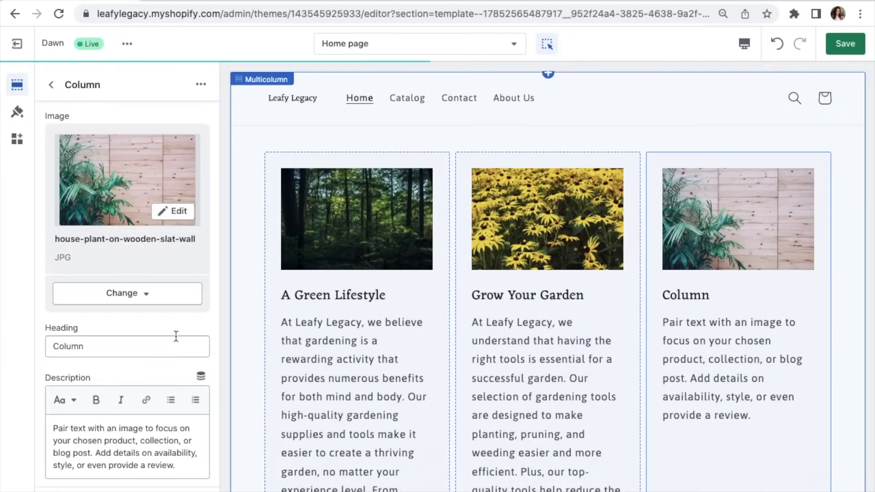
Step: Title the third column 'Express Your Creativity' and paste in the garden-decor description
{"action": "scroll", "coordinate": [168, 379], "scroll_direction": "down", "scroll_amount": 1}
{"action": "double_click", "coordinate": [91, 296]}
{"action": "type", "text": "Express You"}
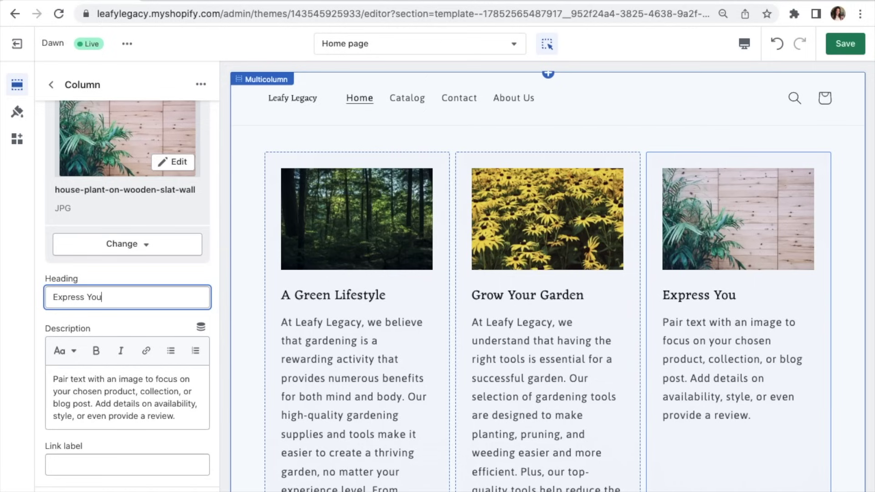
{"action": "type", "text": "r Creativity"}
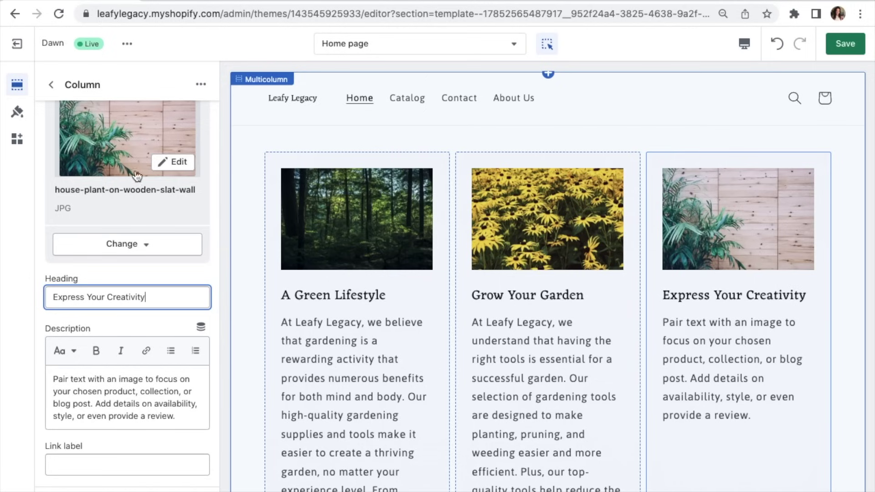
{"action": "triple_click", "coordinate": [154, 396]}
{"action": "type", "text": "Decorating your garden can add a personal touch to your outdoor space, transforming it into an inviting and relaxing sanctuary. Our unique selection of garden decor elements, such as planters, sculptures, and lighting, can help you create a warm and inviting atmosphere in your garden. With our stylish and high-quality decor products, you can express your creativity and showcase your individual style."}
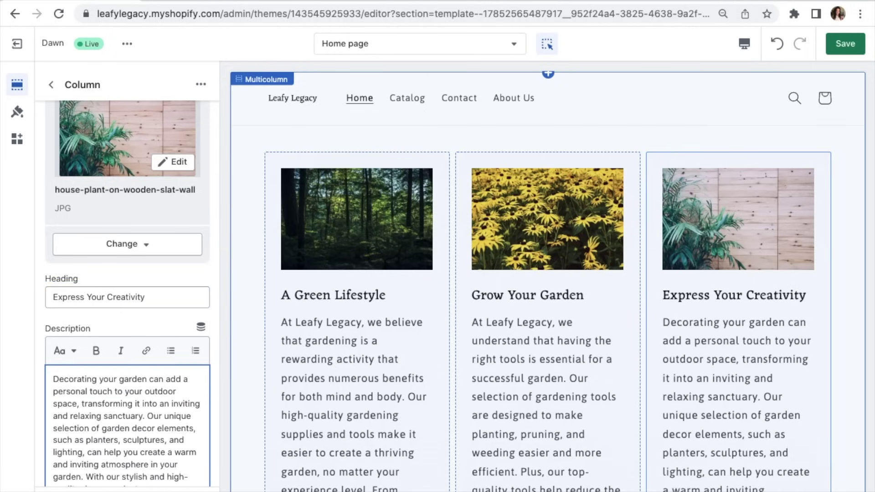
{"action": "scroll", "coordinate": [154, 395], "scroll_direction": "down", "scroll_amount": 2}
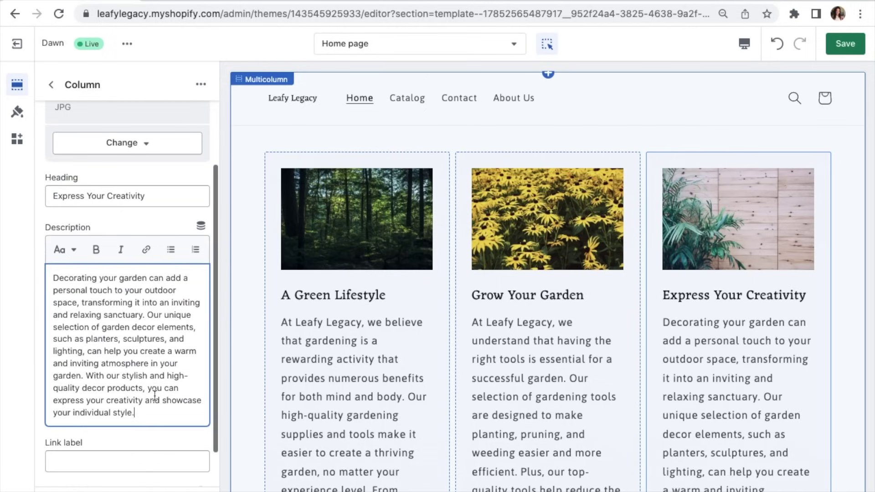
{"action": "scroll", "coordinate": [741, 392], "scroll_direction": "down", "scroll_amount": 3}
{"action": "scroll", "coordinate": [480, 357], "scroll_direction": "up", "scroll_amount": 5}
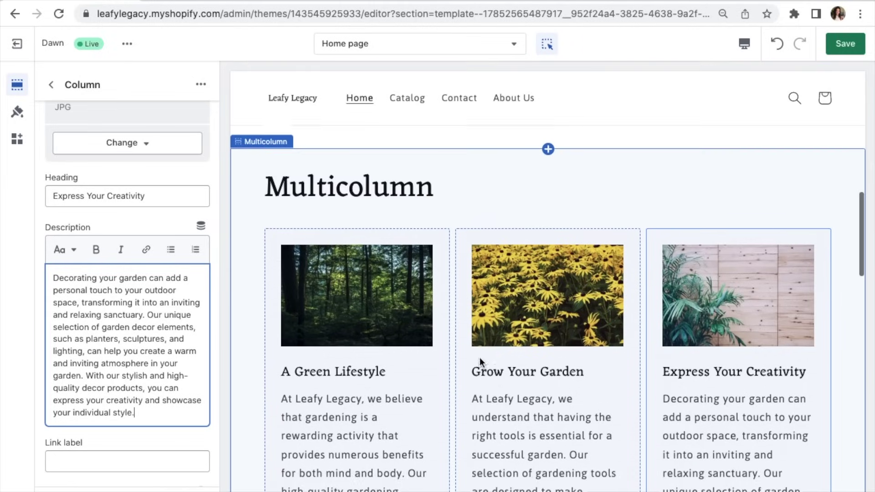
{"action": "left_click", "coordinate": [381, 212]}
{"action": "double_click", "coordinate": [52, 137]}
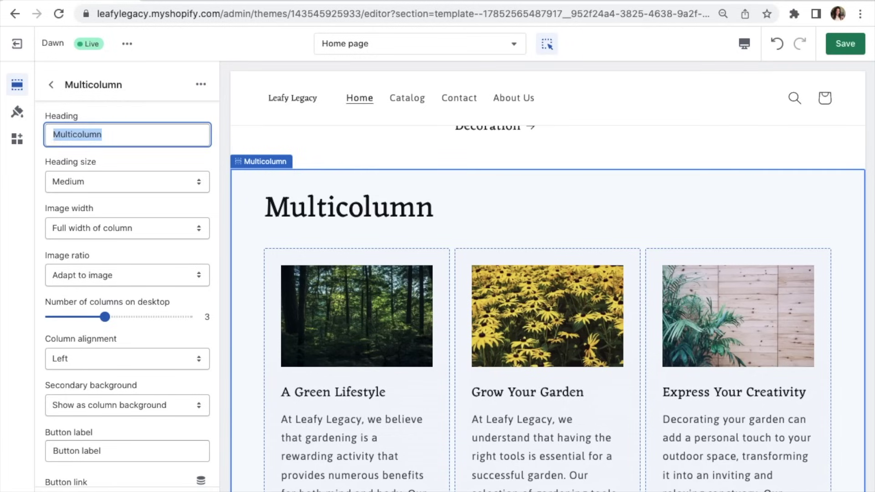
{"action": "key", "text": "BackSpace"}
{"action": "left_click", "coordinate": [274, 196]}
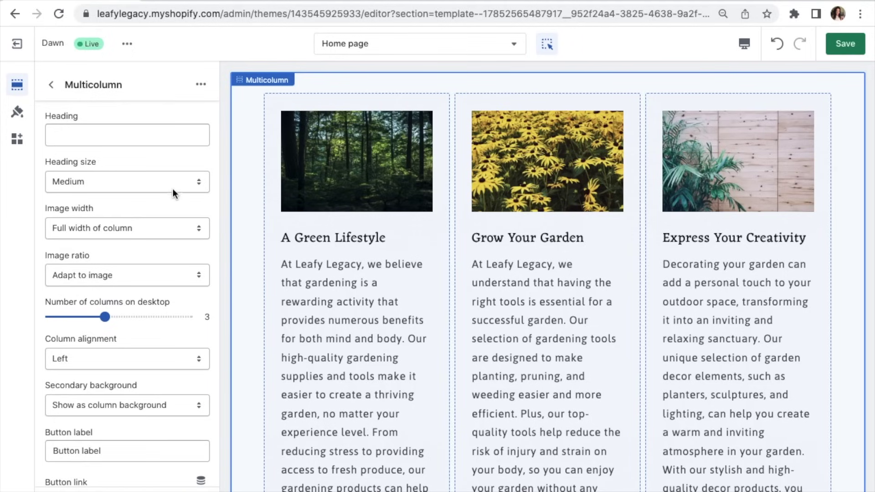
{"action": "left_click", "coordinate": [177, 228]}
{"action": "left_click", "coordinate": [175, 216]}
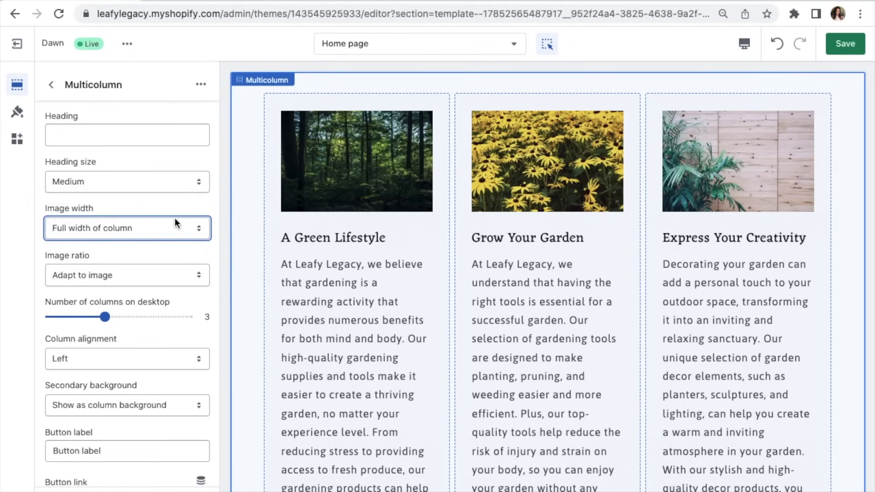
{"action": "left_click", "coordinate": [177, 227]}
{"action": "left_click", "coordinate": [174, 220]}
{"action": "left_click", "coordinate": [168, 224]}
{"action": "left_click", "coordinate": [170, 249]}
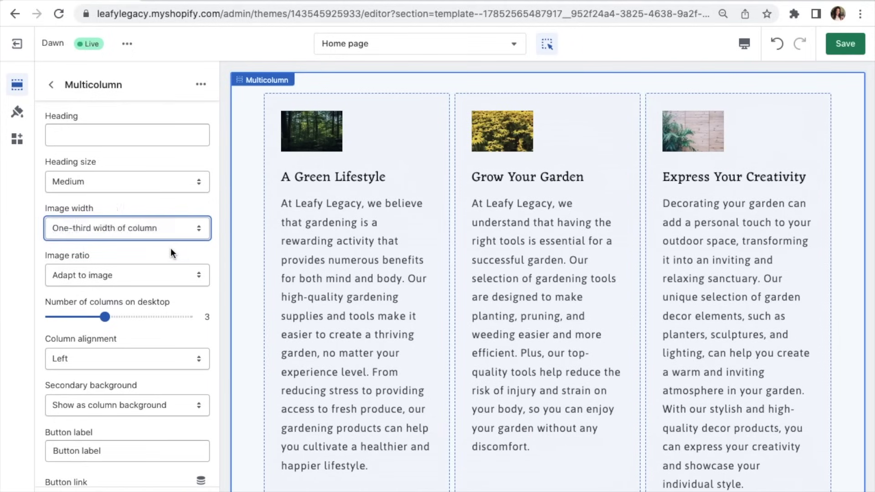
{"action": "scroll", "coordinate": [171, 247], "scroll_direction": "down", "scroll_amount": 5}
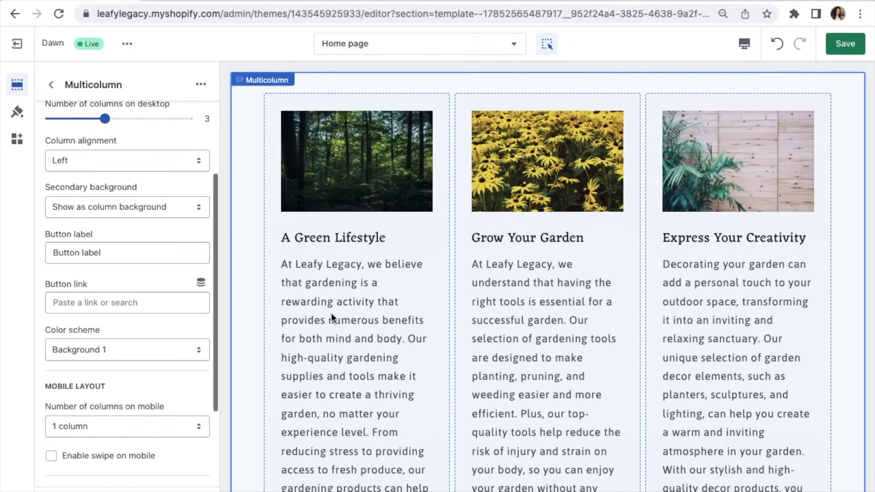
{"action": "scroll", "coordinate": [331, 313], "scroll_direction": "down", "scroll_amount": 5}
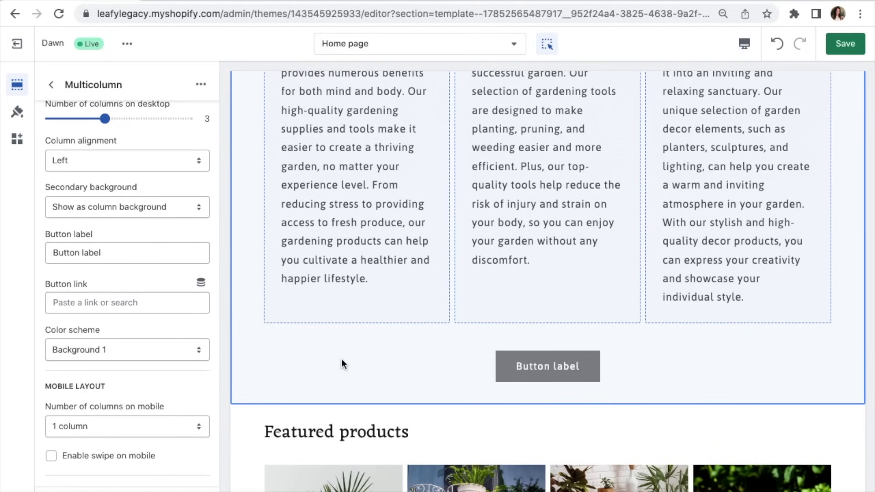
Step: Change the Multicolumn button label to 'Learn More', leaving its link unset
{"action": "left_click_drag", "start_coordinate": [129, 253], "coordinate": [32, 253]}
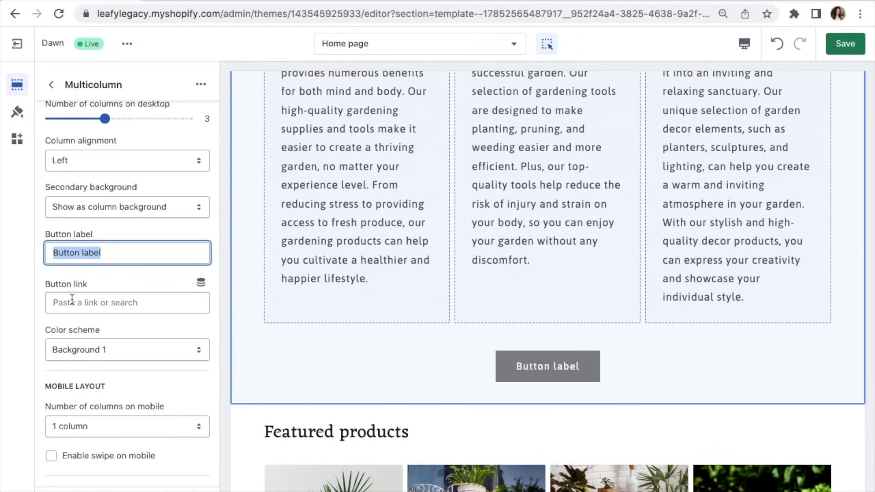
{"action": "left_click", "coordinate": [72, 300]}
{"action": "left_click", "coordinate": [43, 268]}
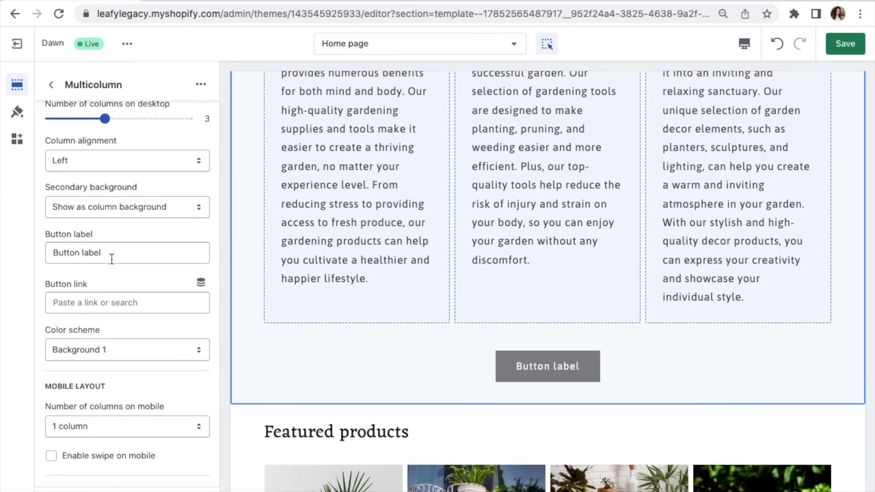
{"action": "left_click_drag", "start_coordinate": [117, 250], "coordinate": [45, 249]}
{"action": "type", "text": "A"}
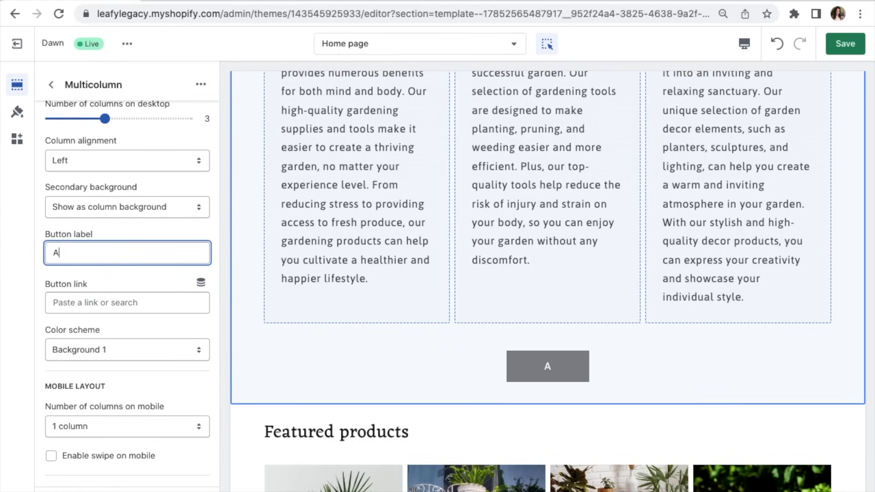
{"action": "type", "text": "bout Us"}
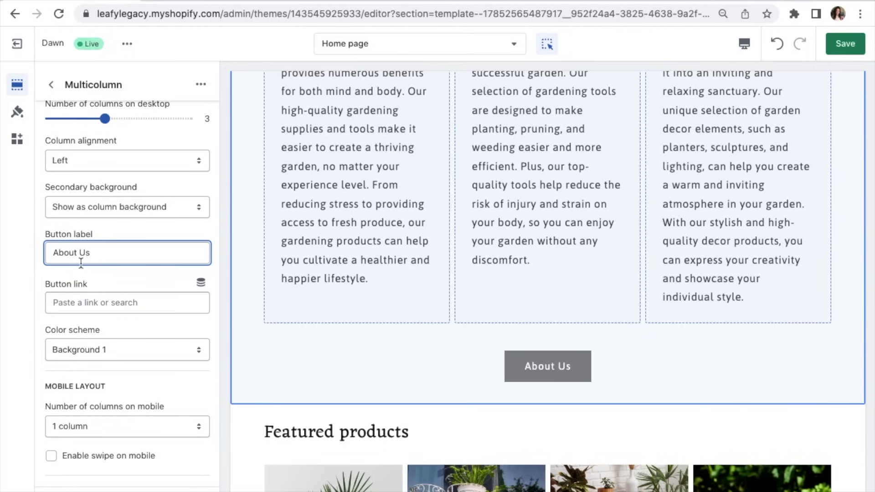
{"action": "left_click_drag", "start_coordinate": [95, 255], "coordinate": [53, 255]}
{"action": "type", "text": "Learn M"}
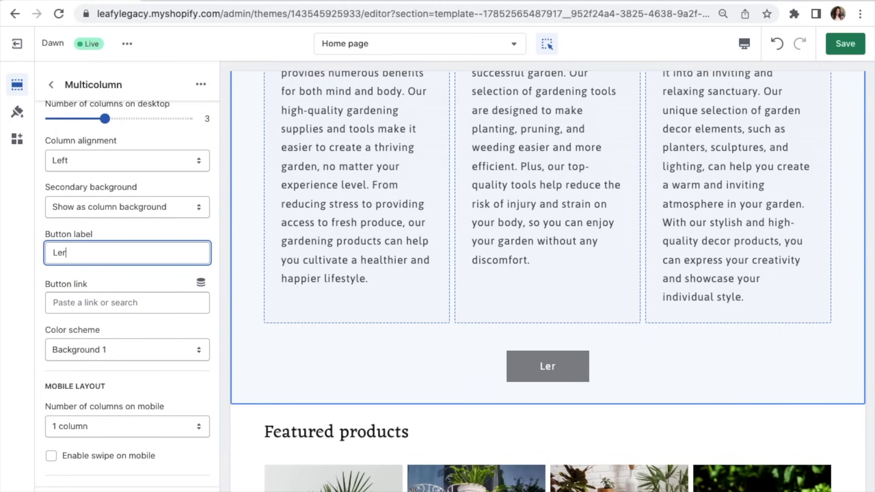
{"action": "type", "text": "ore"}
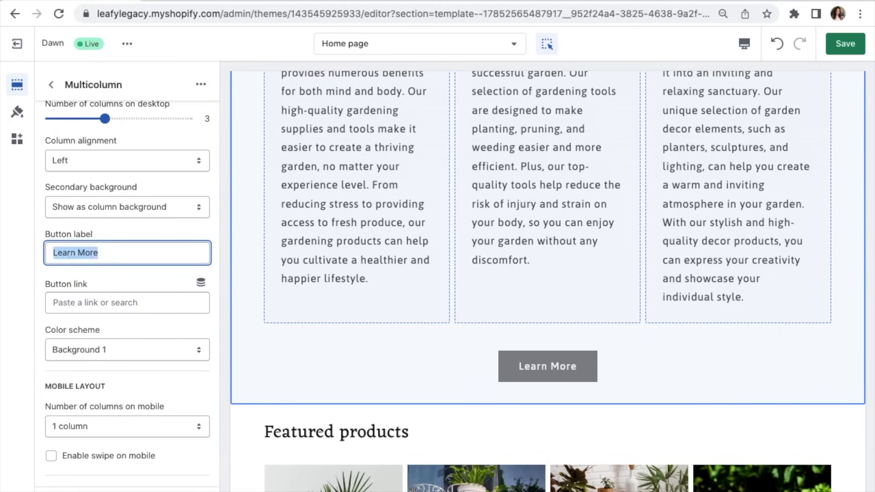
{"action": "left_click", "coordinate": [77, 303]}
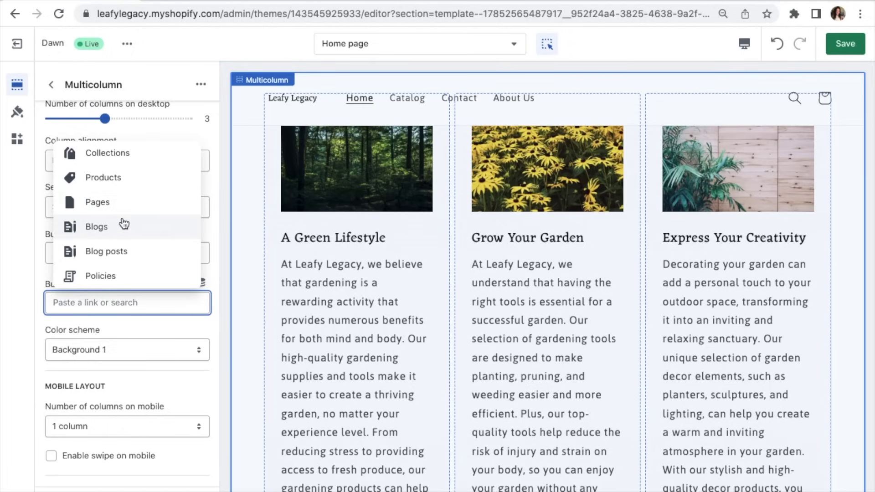
{"action": "left_click", "coordinate": [146, 321]}
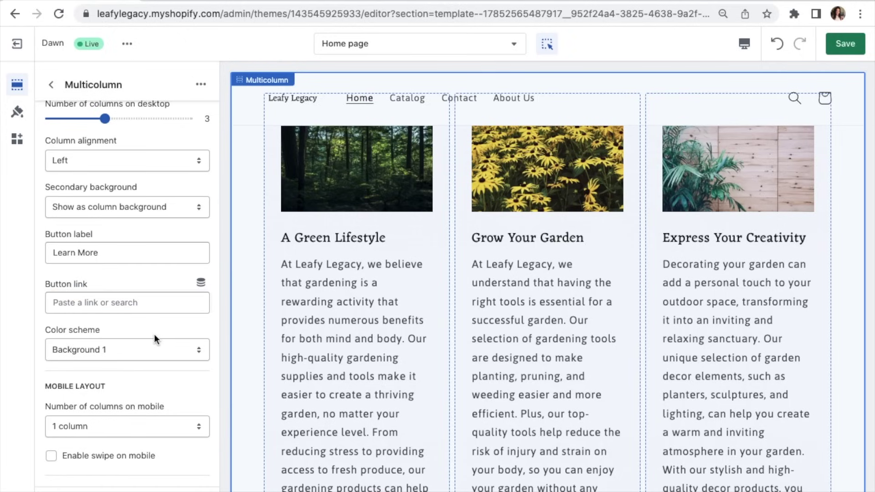
Step: Raise the Multicolumn section's top padding to 84px
{"action": "scroll", "coordinate": [154, 334], "scroll_direction": "down", "scroll_amount": 3}
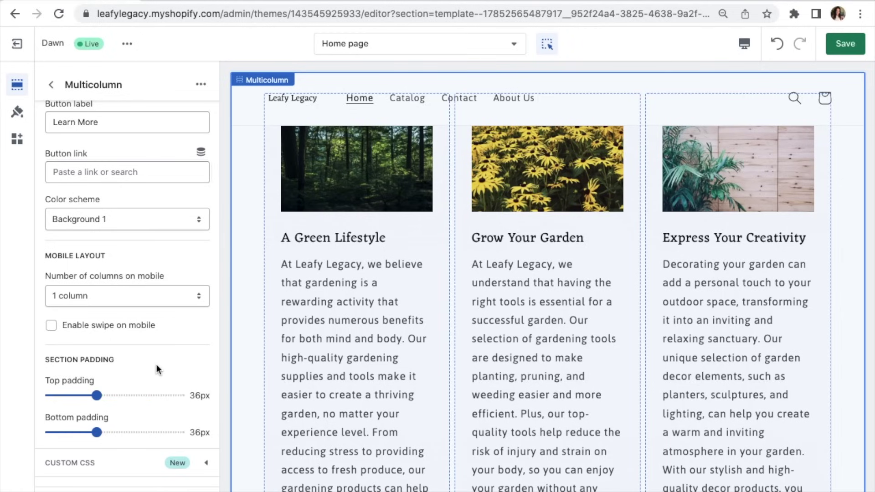
{"action": "scroll", "coordinate": [250, 339], "scroll_direction": "down", "scroll_amount": 5}
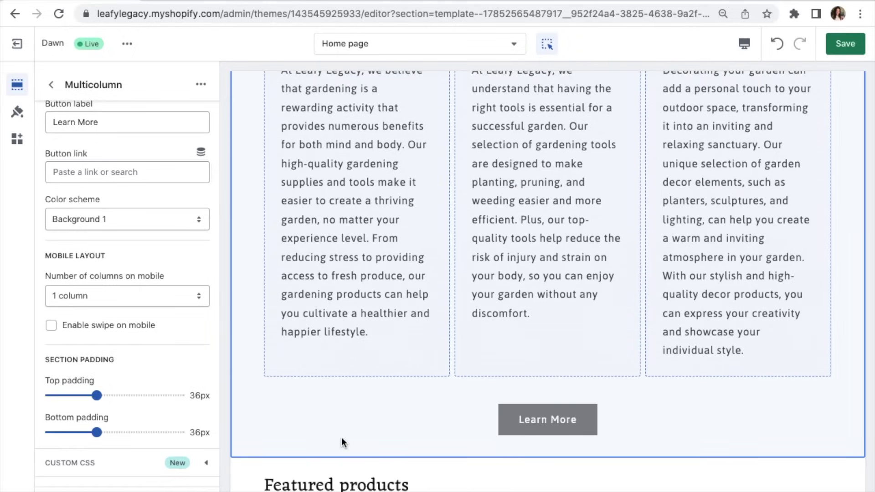
{"action": "scroll", "coordinate": [341, 436], "scroll_direction": "up", "scroll_amount": 9}
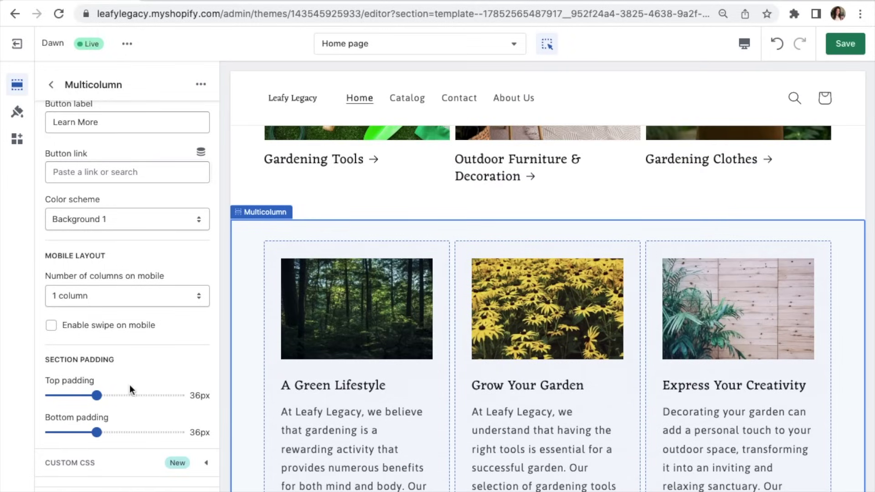
{"action": "left_click_drag", "start_coordinate": [94, 395], "coordinate": [159, 398]}
Step: Settle the Multicolumn padding at 28px top and bottom, then return to the Home page sections
{"action": "scroll", "coordinate": [250, 337], "scroll_direction": "up", "scroll_amount": 2}
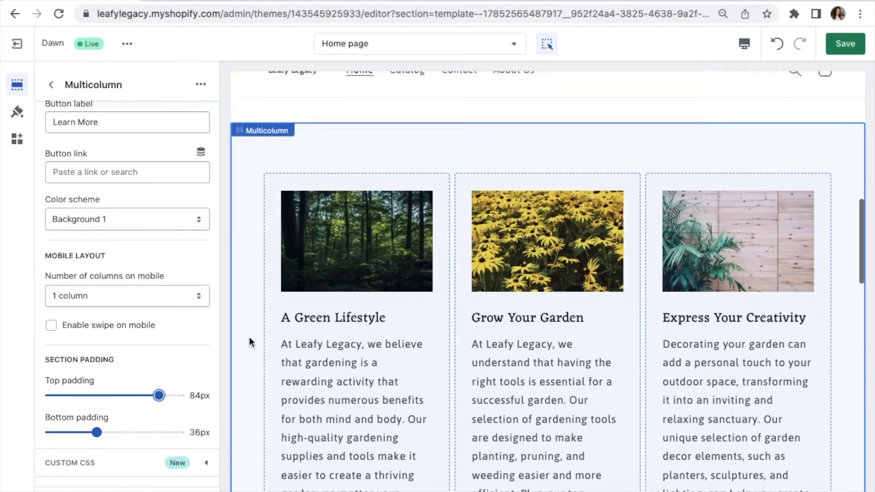
{"action": "left_click_drag", "start_coordinate": [162, 395], "coordinate": [174, 395]}
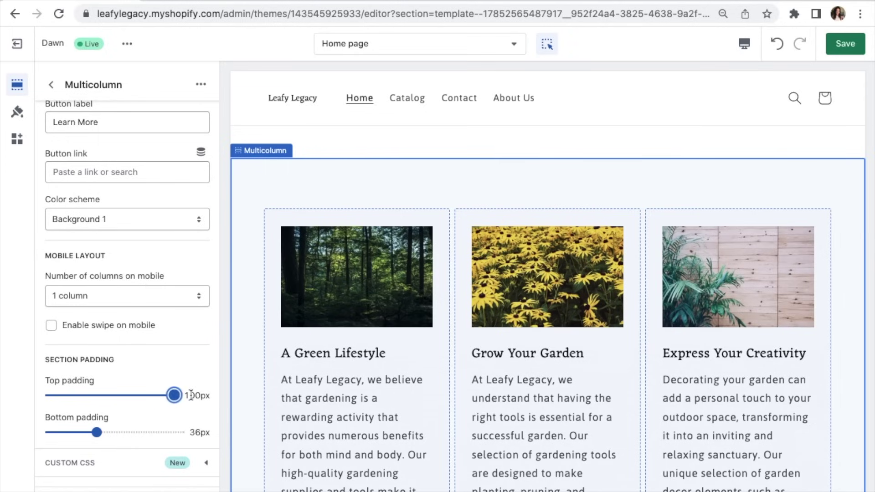
{"action": "scroll", "coordinate": [263, 389], "scroll_direction": "down", "scroll_amount": 8}
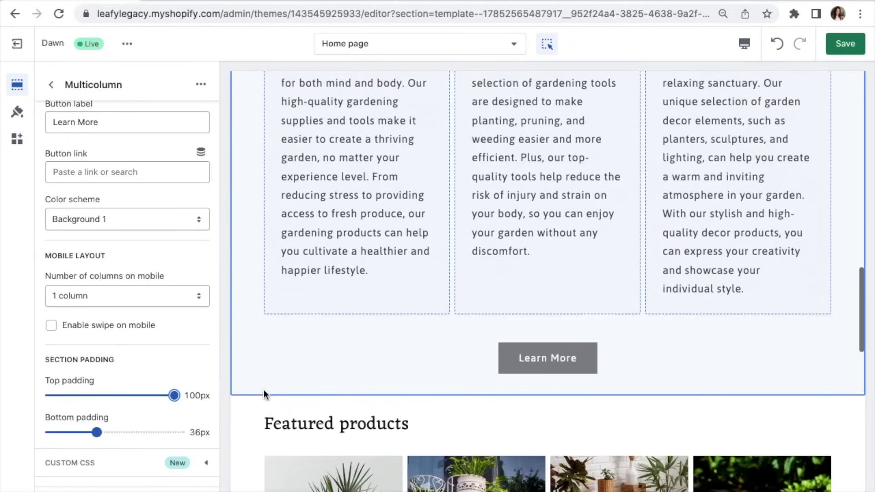
{"action": "left_click_drag", "start_coordinate": [96, 432], "coordinate": [191, 436]}
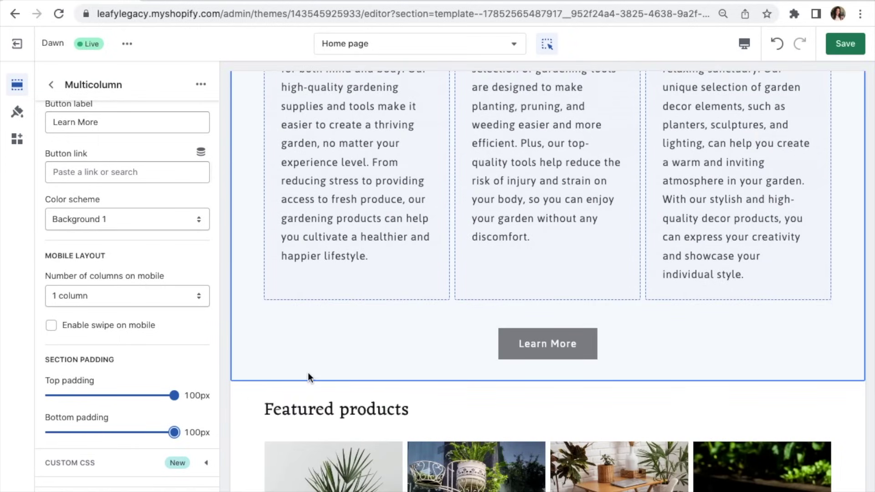
{"action": "scroll", "coordinate": [308, 372], "scroll_direction": "down", "scroll_amount": 8}
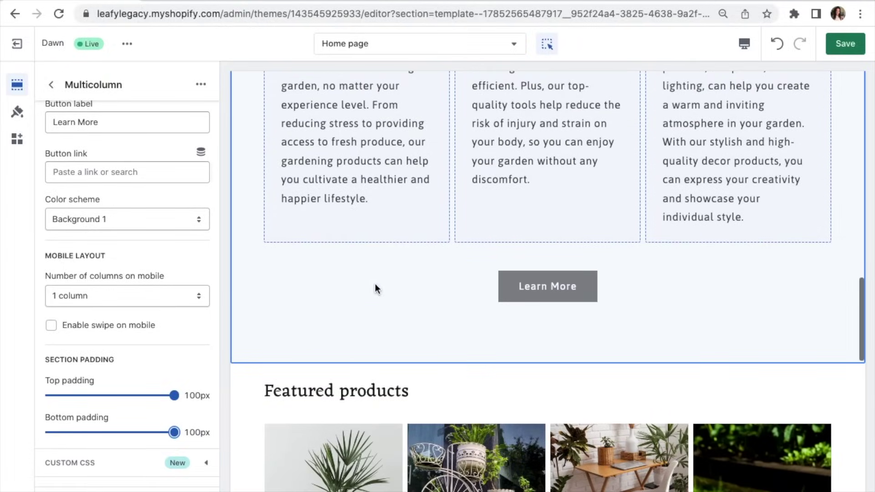
{"action": "scroll", "coordinate": [251, 395], "scroll_direction": "down", "scroll_amount": 3}
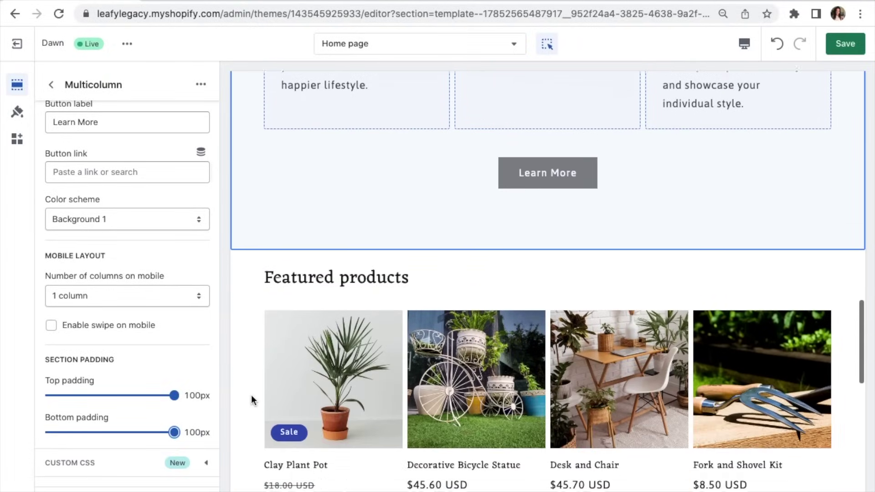
{"action": "left_click_drag", "start_coordinate": [173, 434], "coordinate": [81, 432]}
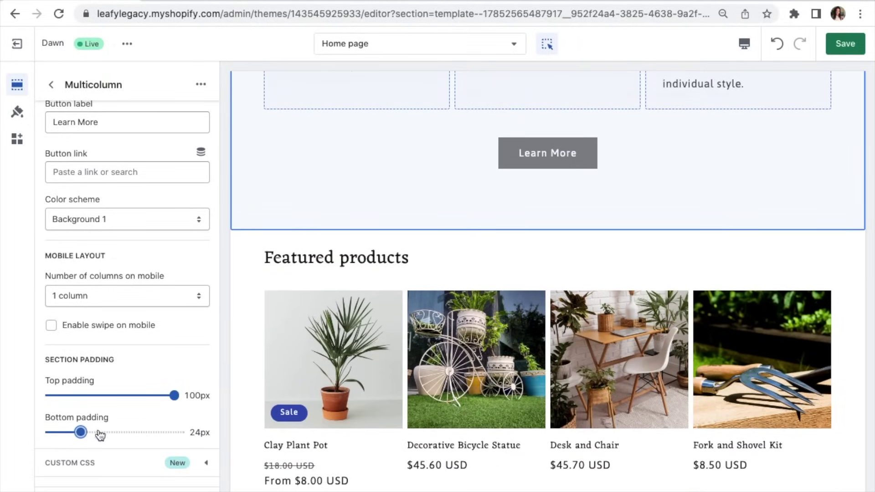
{"action": "left_click_drag", "start_coordinate": [173, 396], "coordinate": [86, 395]}
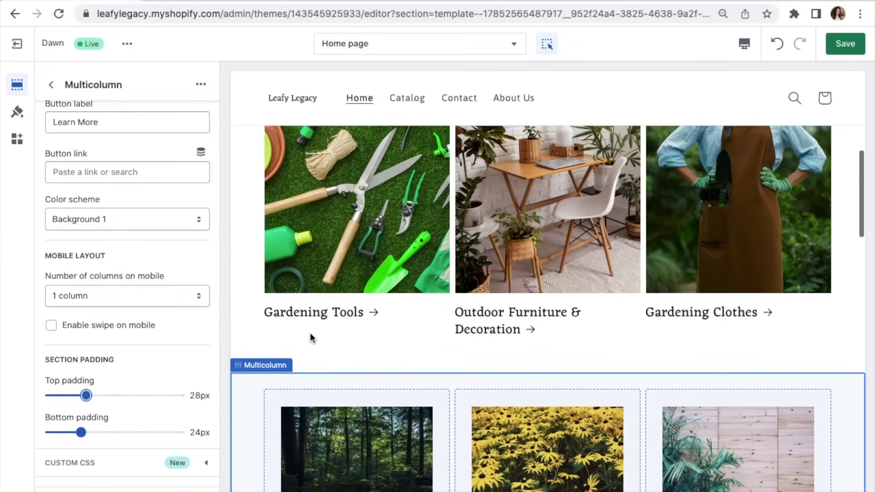
{"action": "left_click_drag", "start_coordinate": [86, 395], "coordinate": [181, 395]}
{"action": "scroll", "coordinate": [329, 374], "scroll_direction": "down", "scroll_amount": 10}
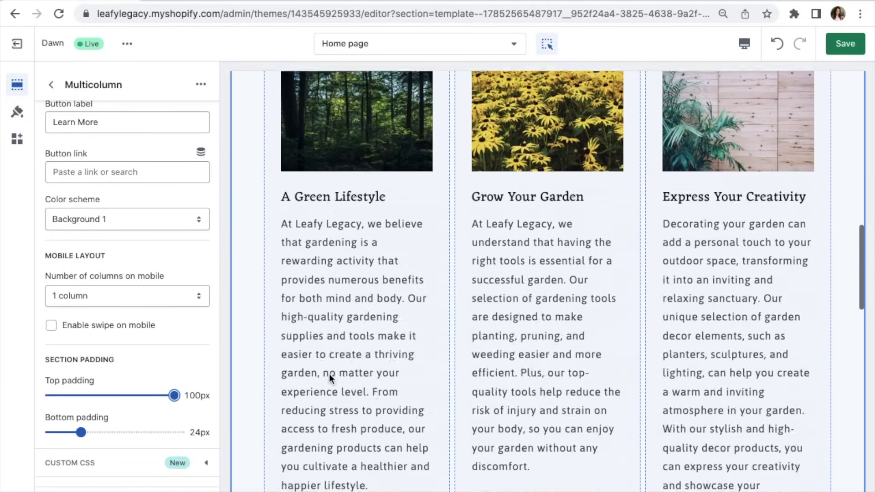
{"action": "key", "text": "ctrl+z"}
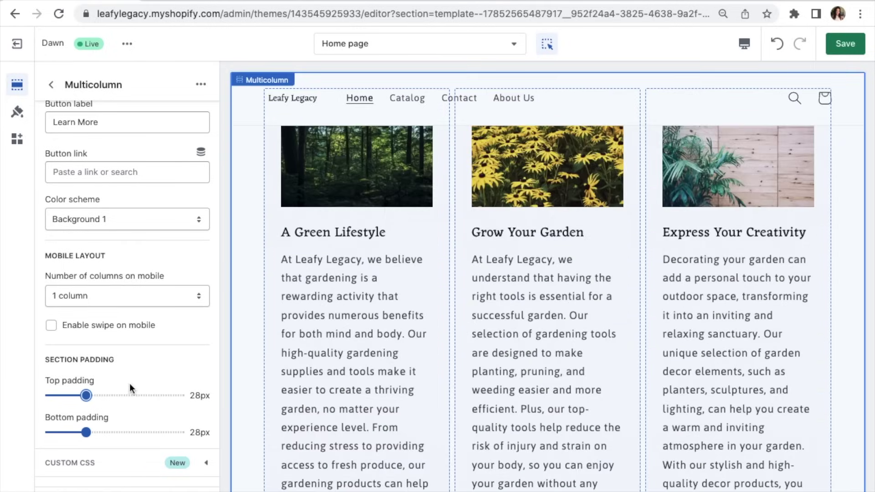
{"action": "left_click", "coordinate": [51, 85]}
Step: Feature the Gardening Clothes collection in the home page's Featured products section
{"action": "scroll", "coordinate": [278, 353], "scroll_direction": "down", "scroll_amount": 10}
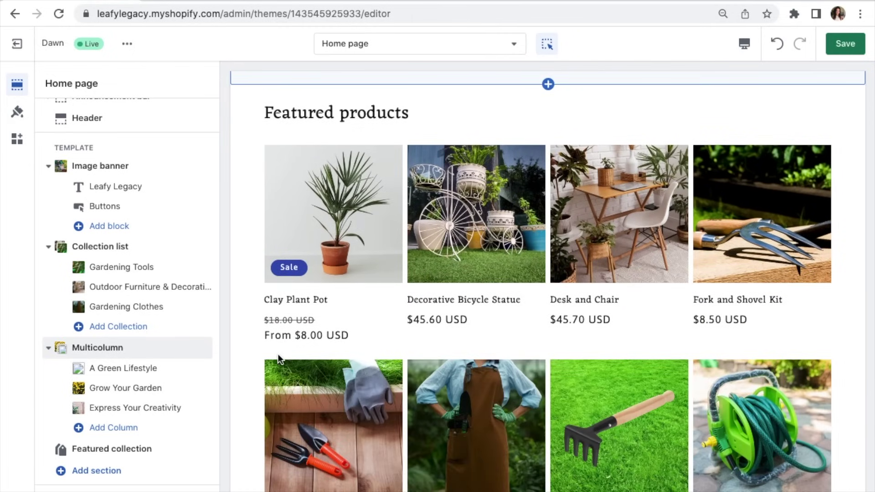
{"action": "left_click", "coordinate": [253, 146]}
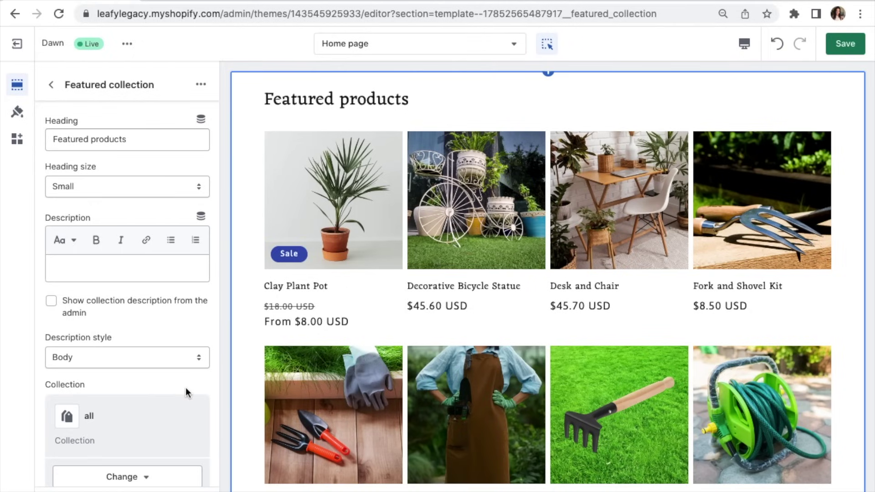
{"action": "scroll", "coordinate": [185, 387], "scroll_direction": "down", "scroll_amount": 5}
{"action": "left_click", "coordinate": [129, 275]}
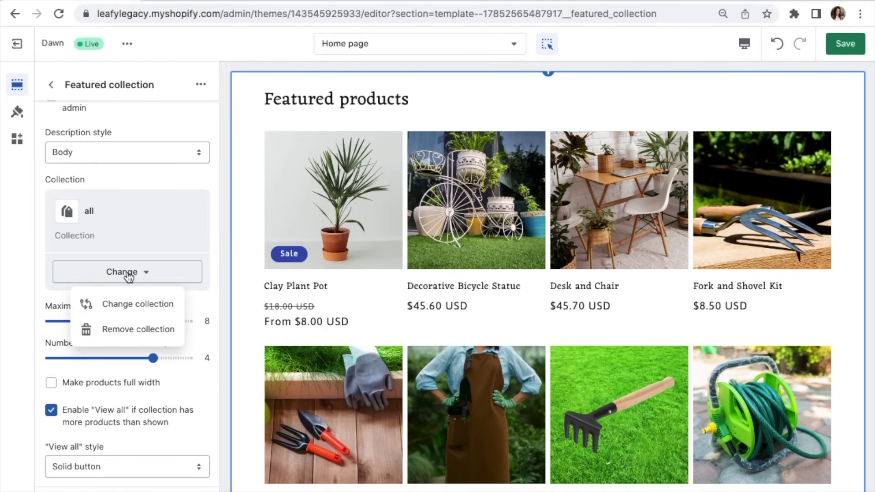
{"action": "left_click", "coordinate": [139, 305]}
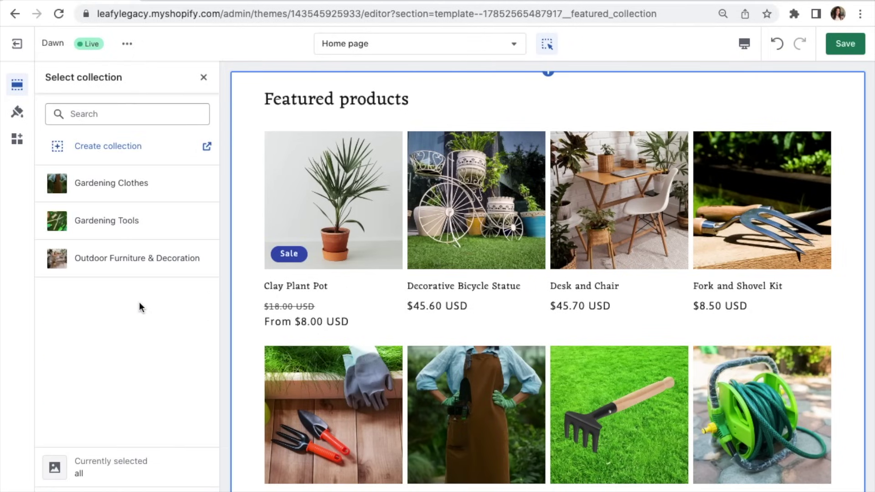
{"action": "left_click", "coordinate": [168, 193]}
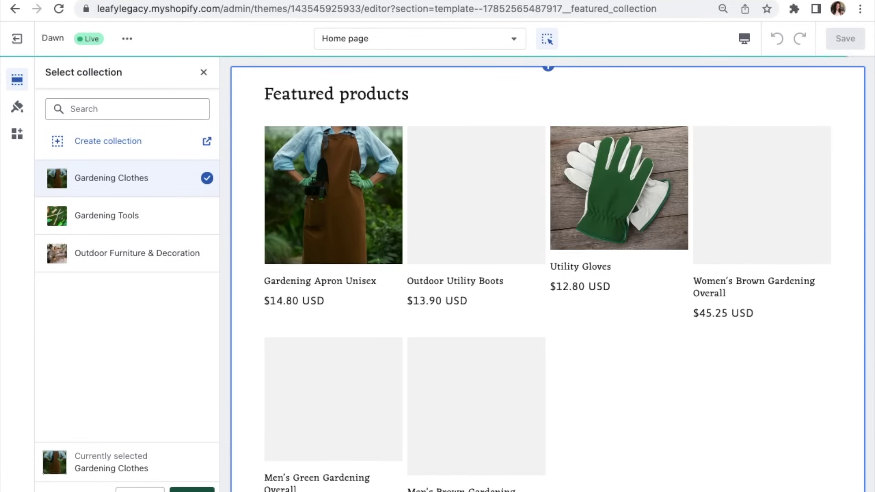
{"action": "left_click", "coordinate": [191, 486]}
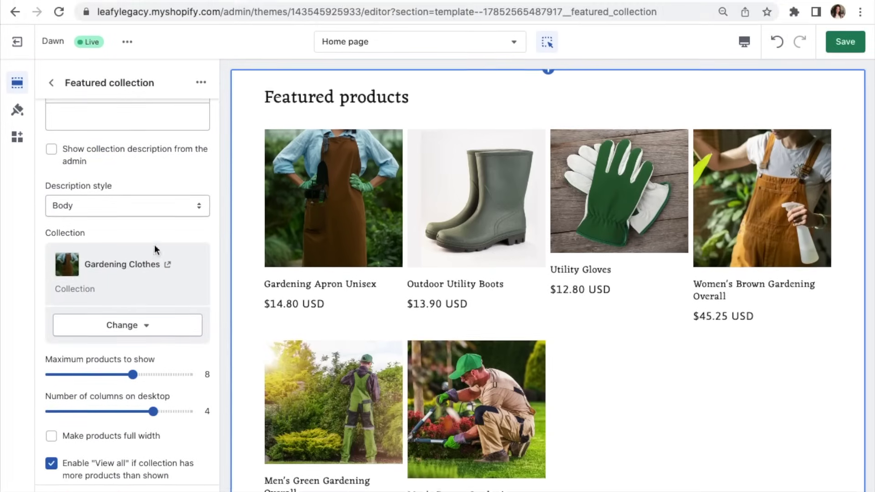
Step: Change the featured section heading from 'Featured products' to 'Gardening Clothes for Every Season'
{"action": "scroll", "coordinate": [154, 247], "scroll_direction": "up", "scroll_amount": 5}
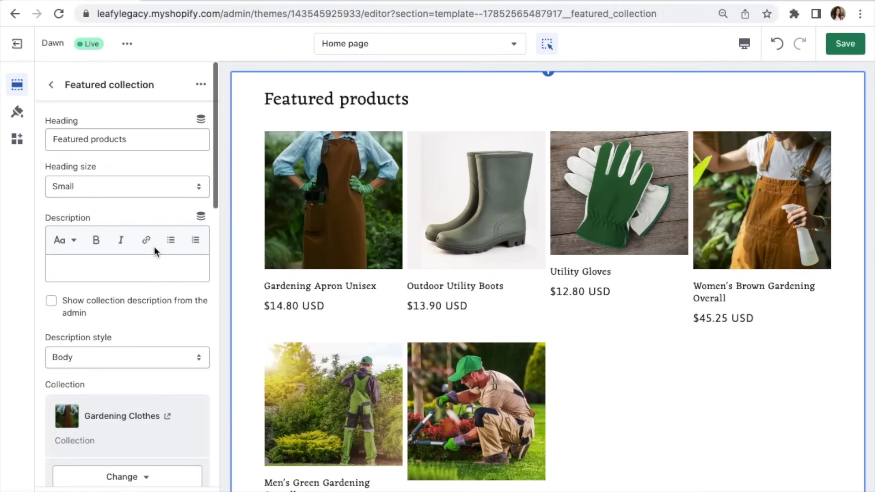
{"action": "left_click_drag", "start_coordinate": [150, 140], "coordinate": [31, 143]}
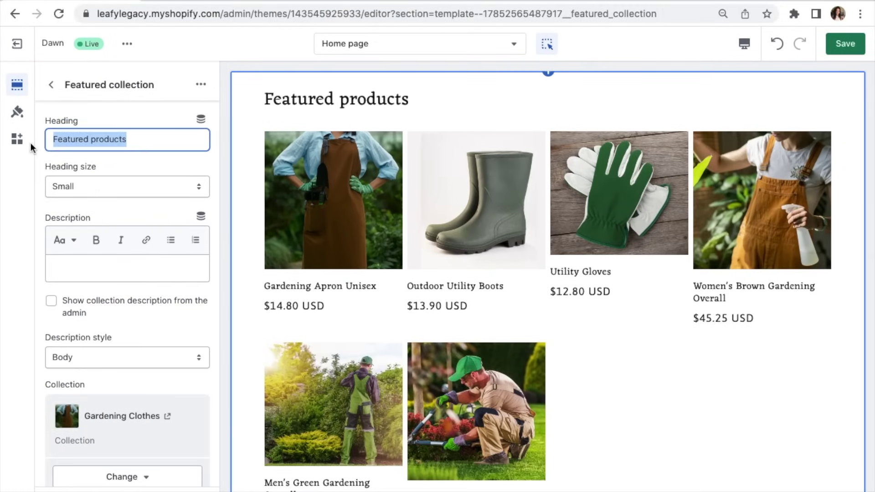
{"action": "type", "text": "Gardening Clothes"}
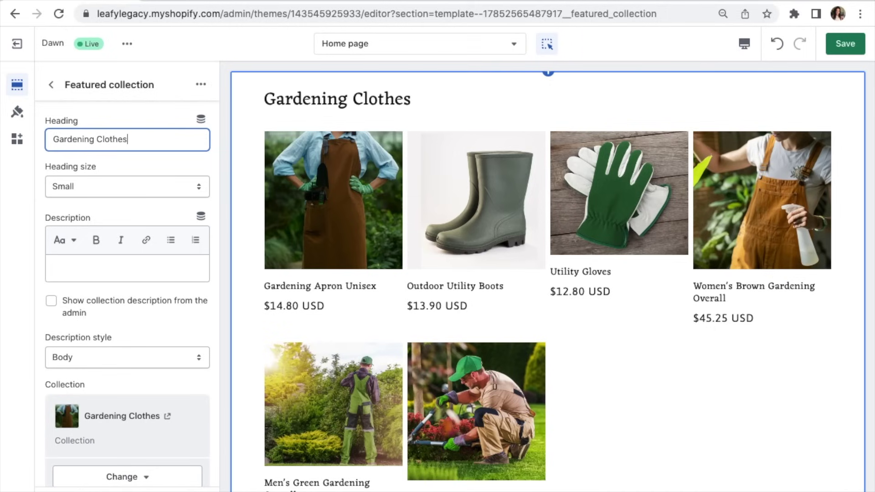
{"action": "type", "text": " for Every Season"}
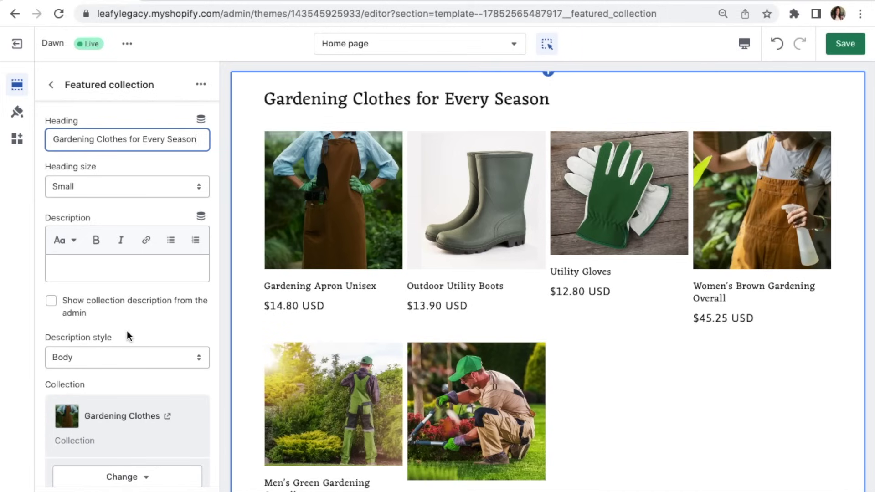
{"action": "scroll", "coordinate": [128, 335], "scroll_direction": "down", "scroll_amount": 5}
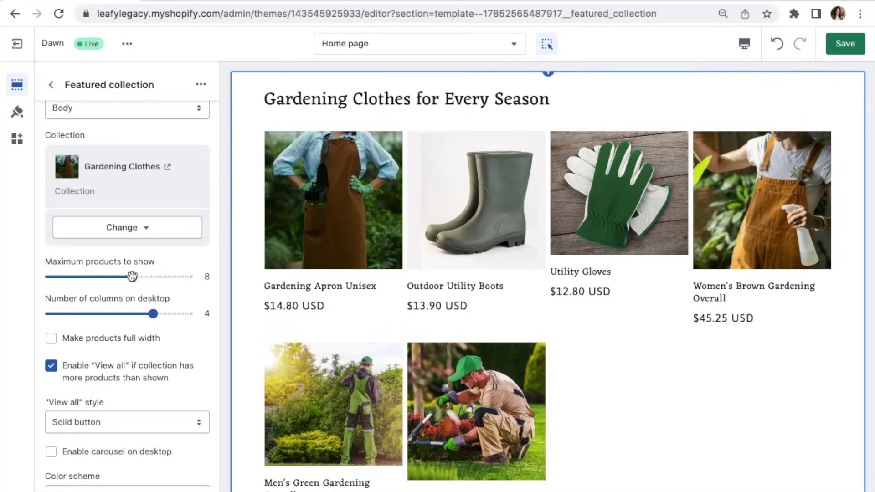
Step: Show up to 12 featured products, four columns on desktop
{"action": "left_click_drag", "start_coordinate": [132, 275], "coordinate": [52, 280]}
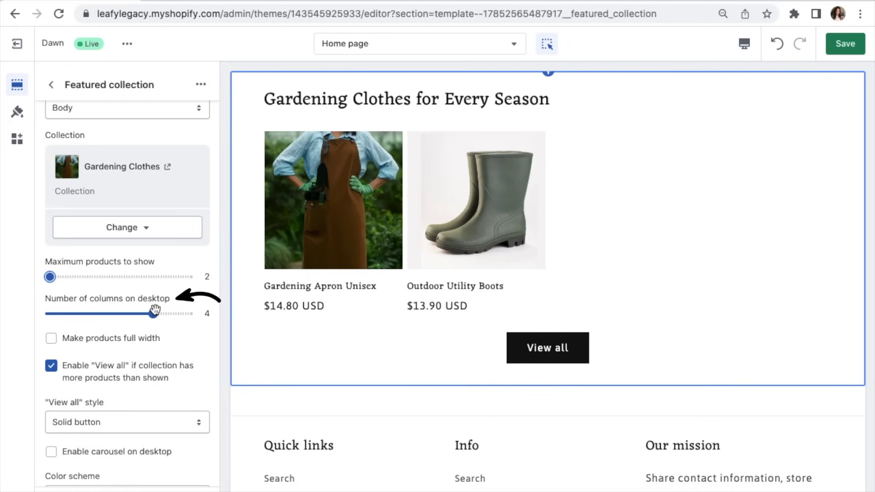
{"action": "left_click_drag", "start_coordinate": [155, 311], "coordinate": [84, 315]}
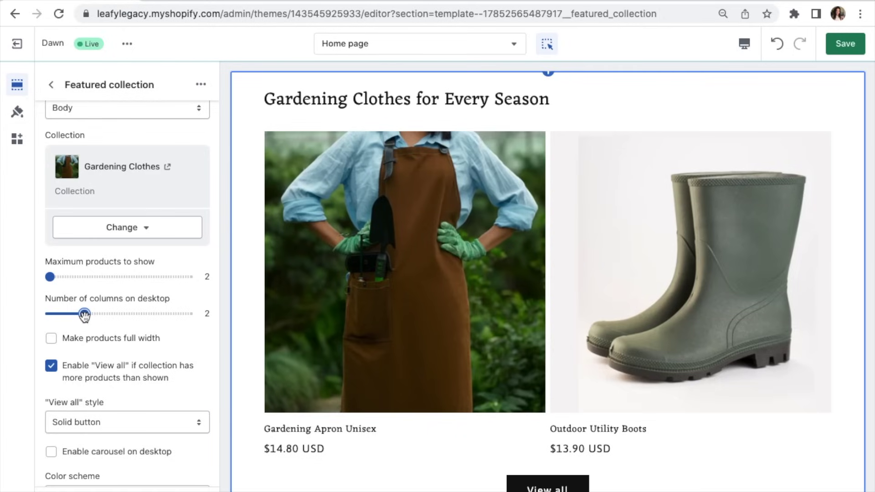
{"action": "left_click_drag", "start_coordinate": [51, 276], "coordinate": [77, 276]}
{"action": "left_click_drag", "start_coordinate": [97, 312], "coordinate": [154, 314]}
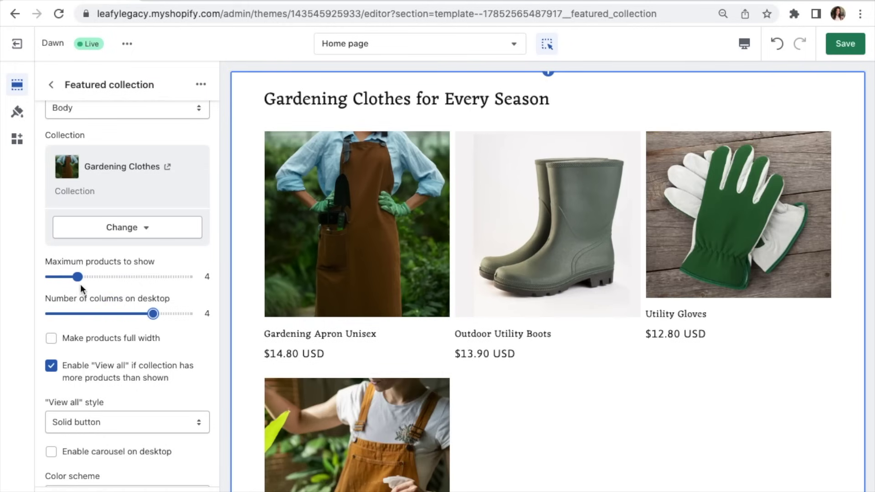
{"action": "left_click_drag", "start_coordinate": [78, 276], "coordinate": [187, 275]}
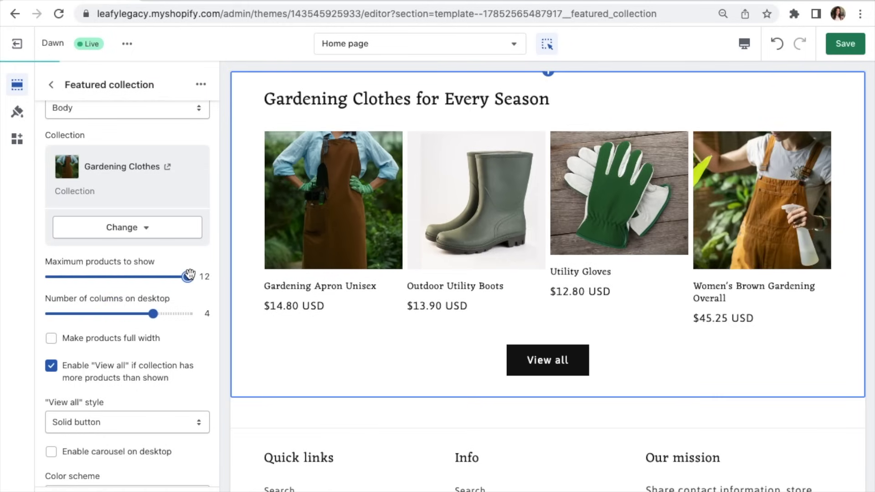
{"action": "scroll", "coordinate": [182, 368], "scroll_direction": "down", "scroll_amount": 2}
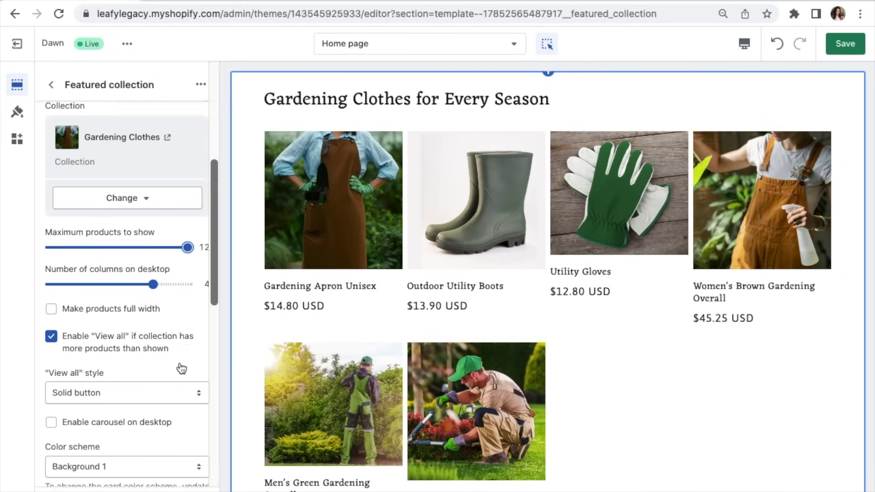
Step: Enable the desktop carousel, page through its three slides, and toggle View all off and on
{"action": "left_click", "coordinate": [152, 380]}
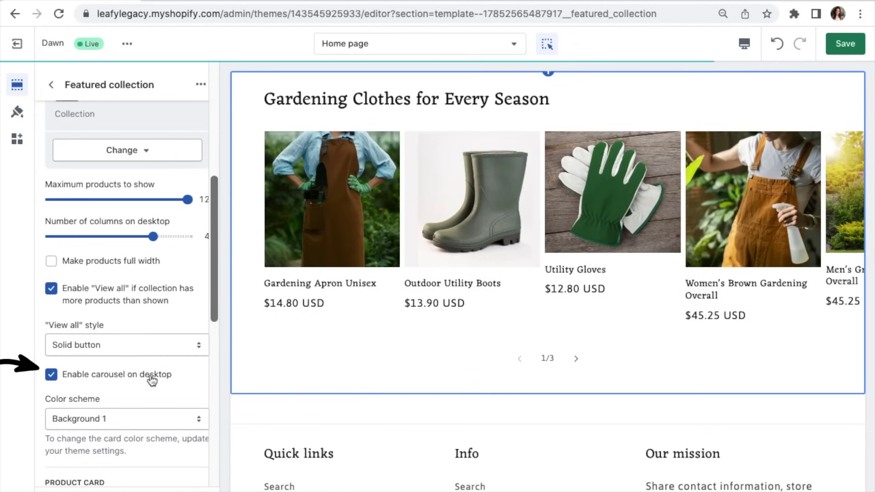
{"action": "scroll", "coordinate": [561, 365], "scroll_direction": "up", "scroll_amount": 1}
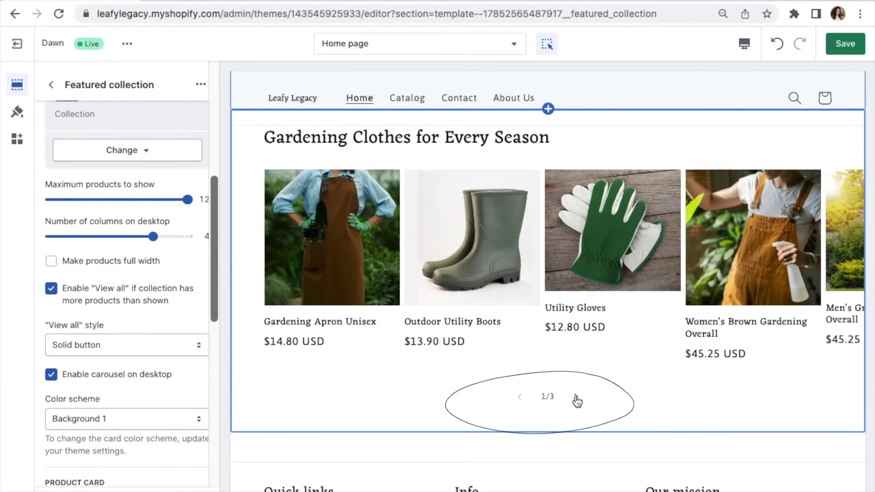
{"action": "left_click", "coordinate": [574, 396]}
{"action": "left_click", "coordinate": [574, 397]}
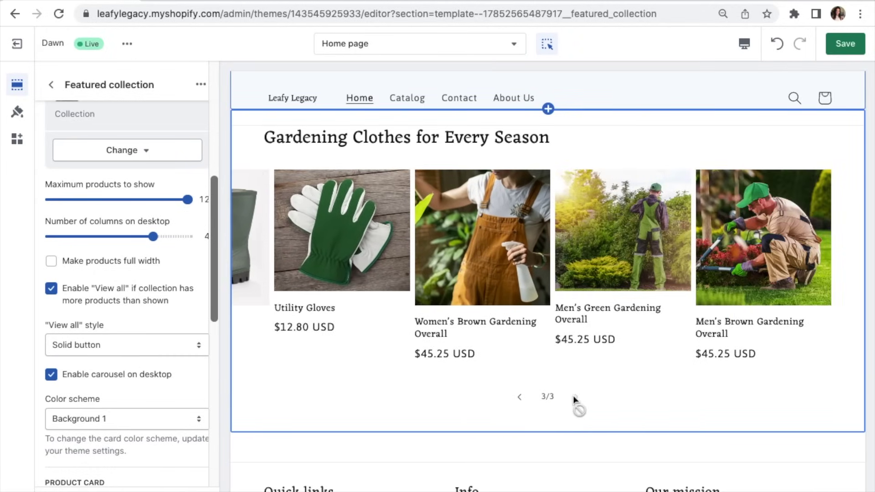
{"action": "left_click", "coordinate": [525, 398]}
{"action": "left_click", "coordinate": [525, 398]}
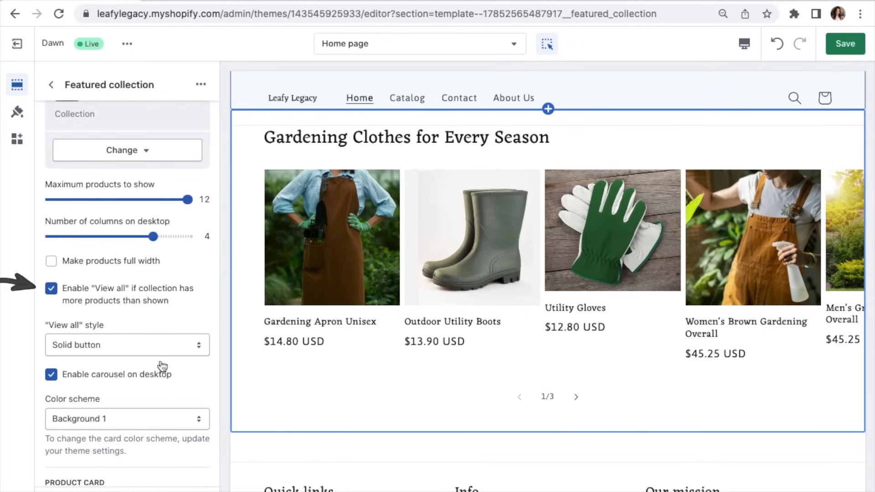
{"action": "left_click", "coordinate": [121, 297]}
{"action": "left_click", "coordinate": [120, 297]}
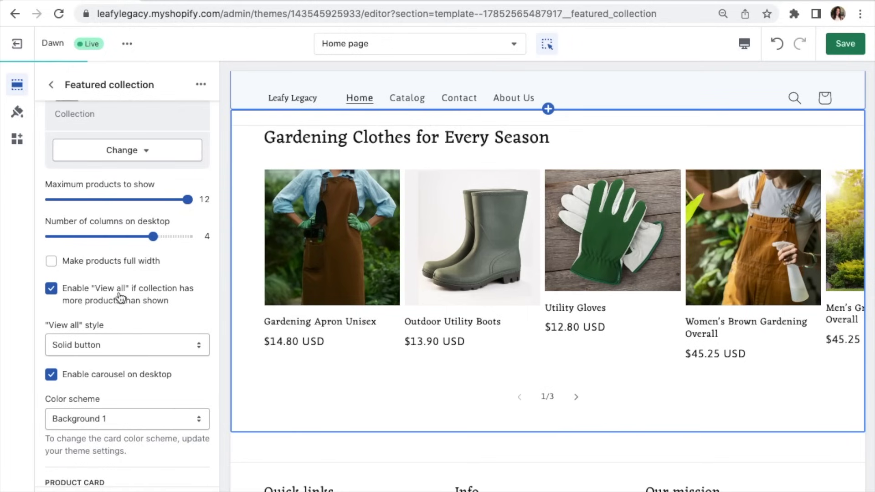
{"action": "scroll", "coordinate": [120, 297], "scroll_direction": "down", "scroll_amount": 5}
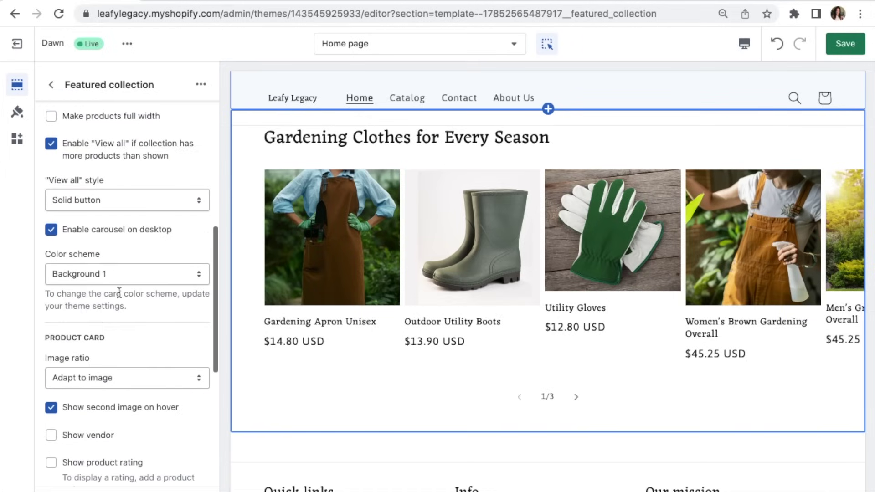
Step: Try the Background 2 colour scheme, then revert to Background 1
{"action": "left_click", "coordinate": [153, 272]}
{"action": "left_click", "coordinate": [154, 286]}
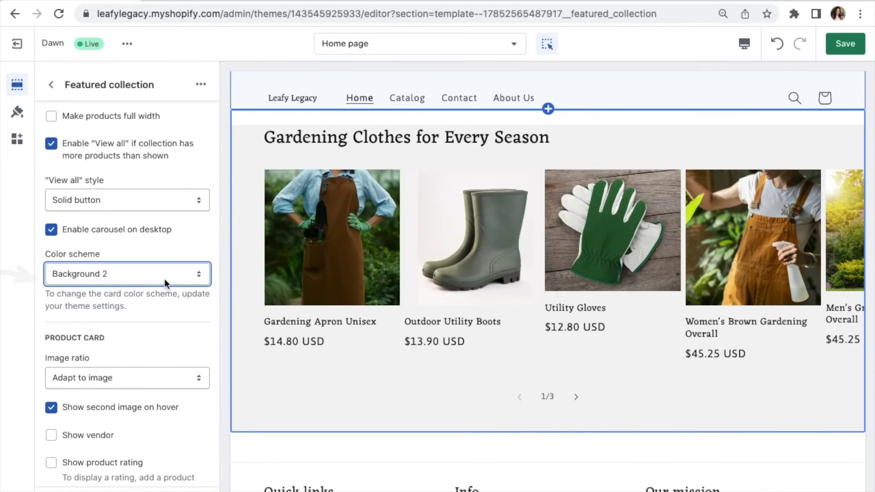
{"action": "left_click", "coordinate": [165, 279]}
{"action": "left_click", "coordinate": [155, 262]}
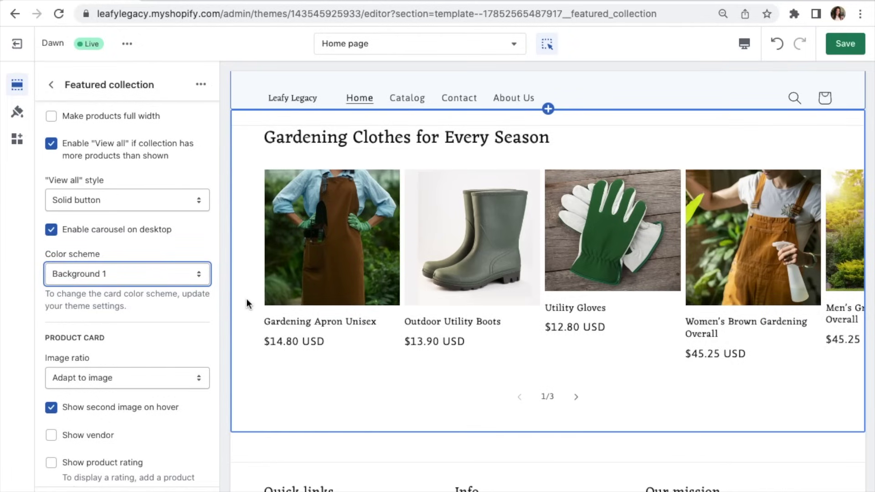
Step: Turn on showing a second product image on hover and page the carousel to 3/3
{"action": "scroll", "coordinate": [247, 299], "scroll_direction": "up", "scroll_amount": 2}
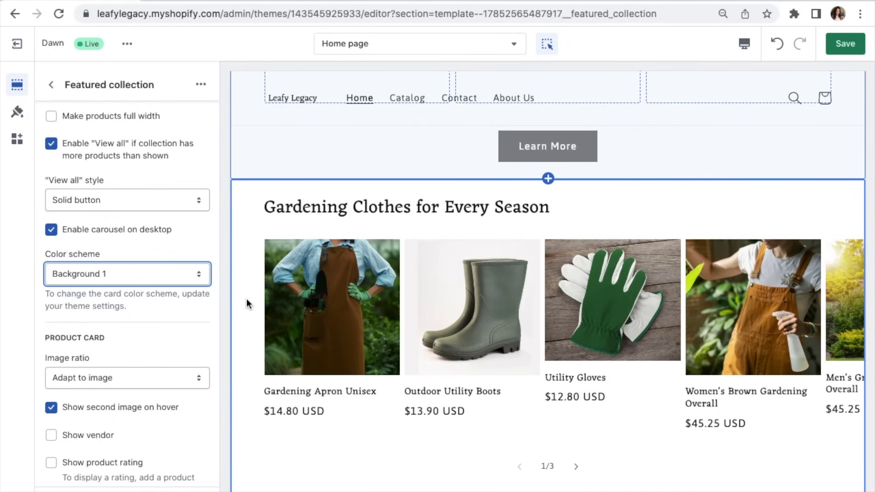
{"action": "scroll", "coordinate": [247, 299], "scroll_direction": "down", "scroll_amount": 1}
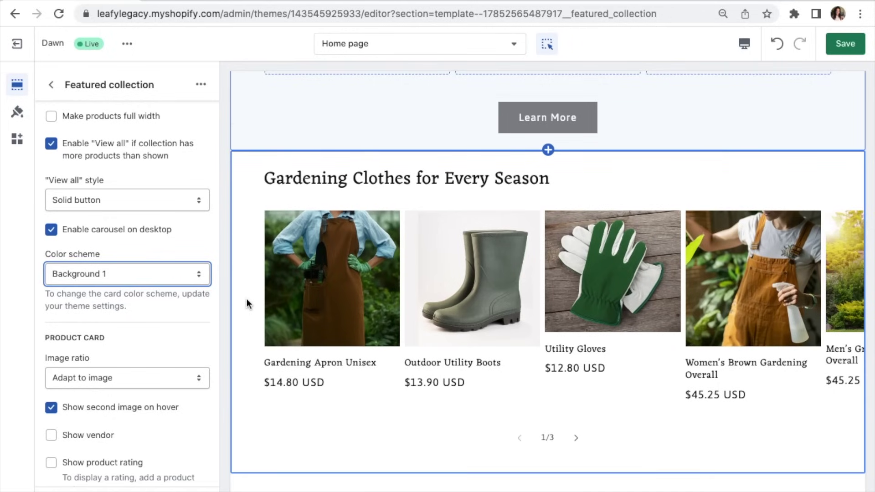
{"action": "scroll", "coordinate": [188, 409], "scroll_direction": "down", "scroll_amount": 4}
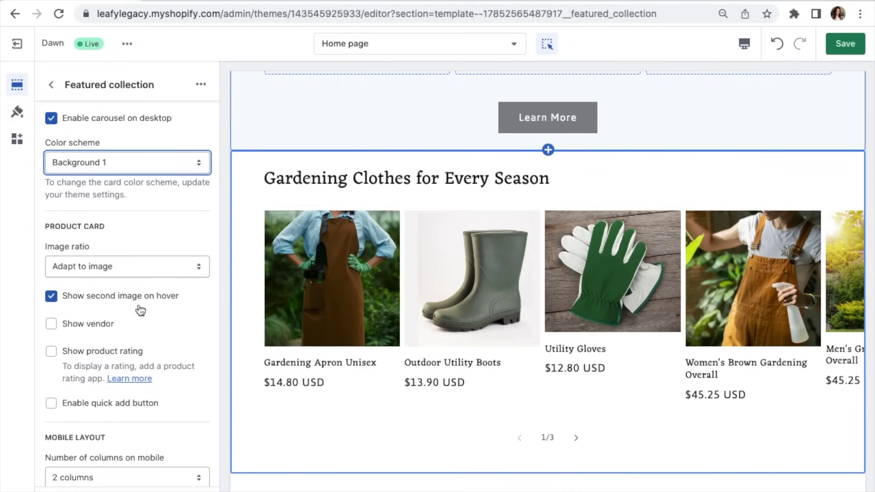
{"action": "left_click", "coordinate": [161, 303]}
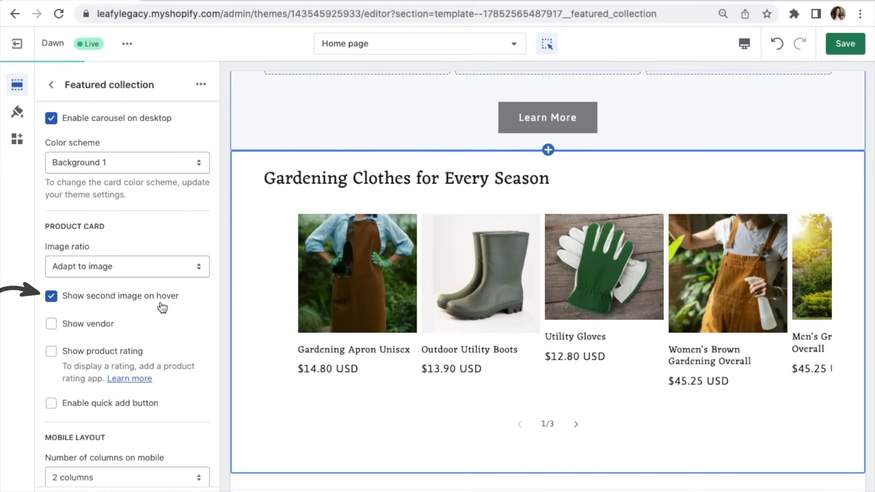
{"action": "mouse_move", "coordinate": [304, 289]}
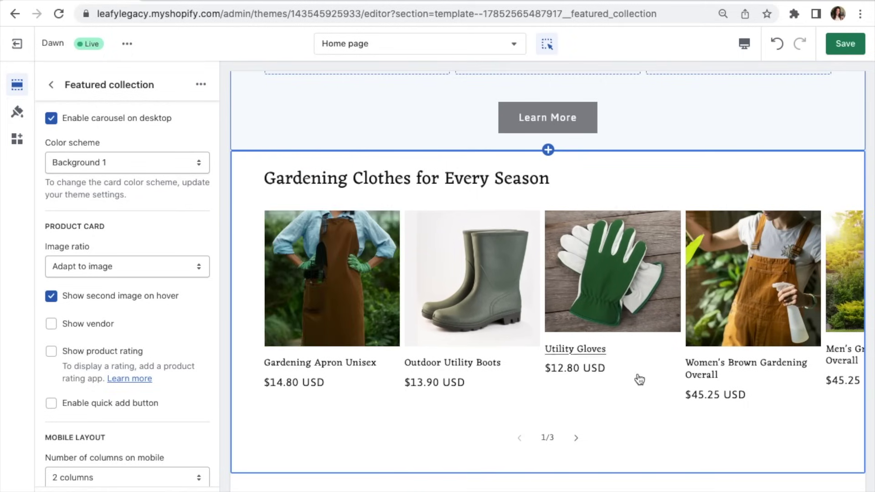
{"action": "mouse_move", "coordinate": [715, 351]}
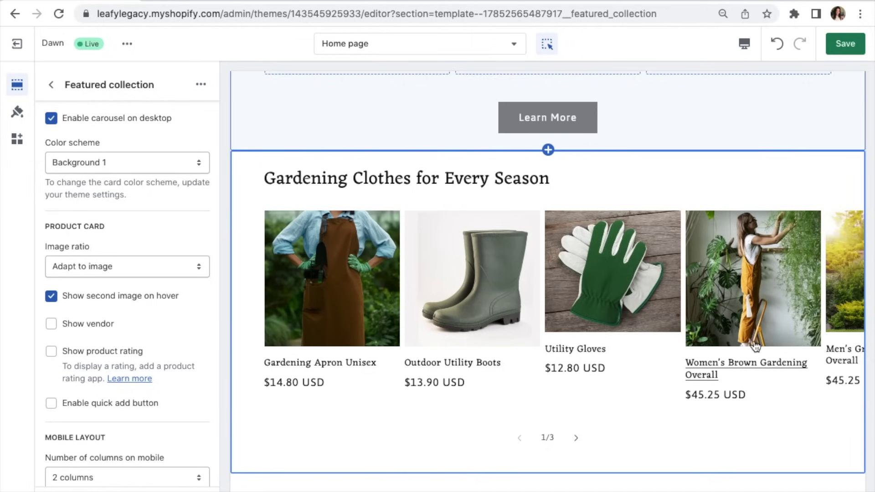
{"action": "mouse_move", "coordinate": [314, 336]}
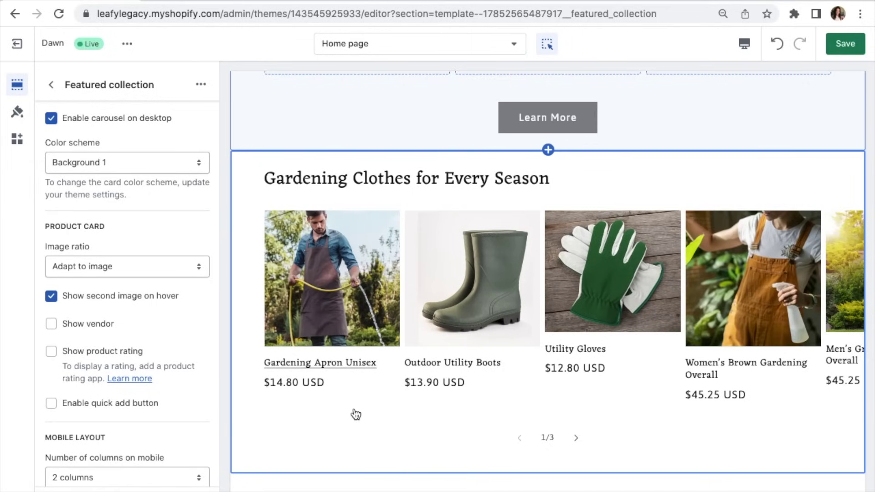
{"action": "left_click", "coordinate": [572, 437]}
{"action": "left_click", "coordinate": [572, 437]}
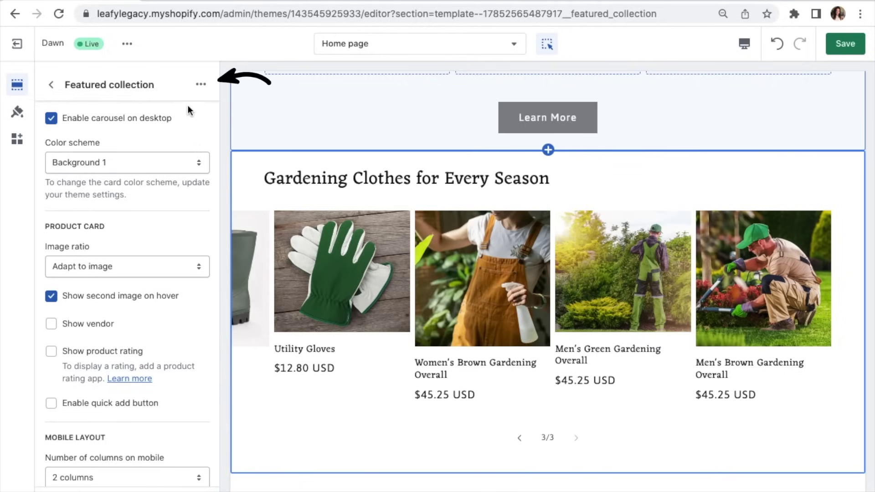
Step: Duplicate the Featured collection section from its options menu
{"action": "left_click", "coordinate": [201, 84]}
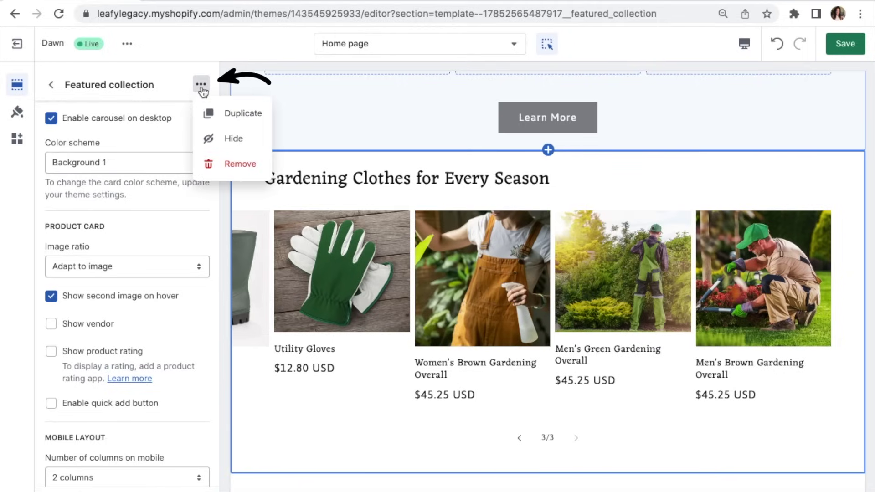
{"action": "left_click", "coordinate": [214, 114]}
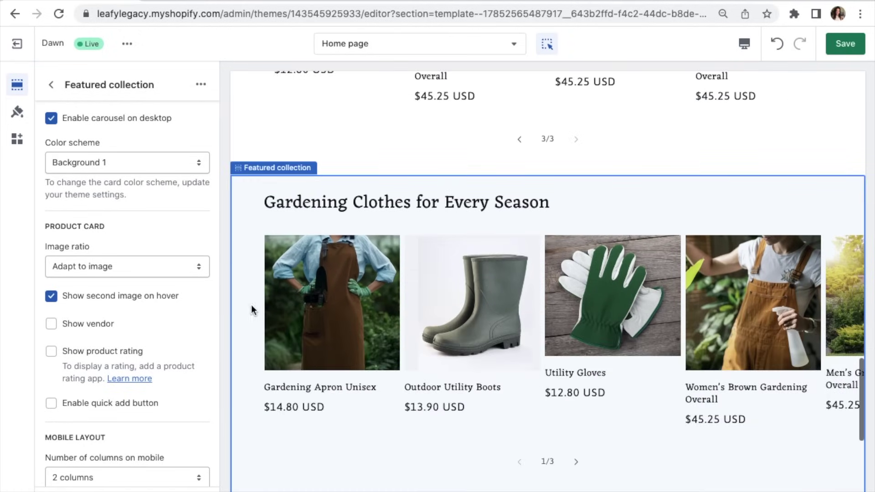
Step: Switch the second Featured collection section to the Outdoor Furniture & Decoration collection
{"action": "left_click", "coordinate": [51, 85]}
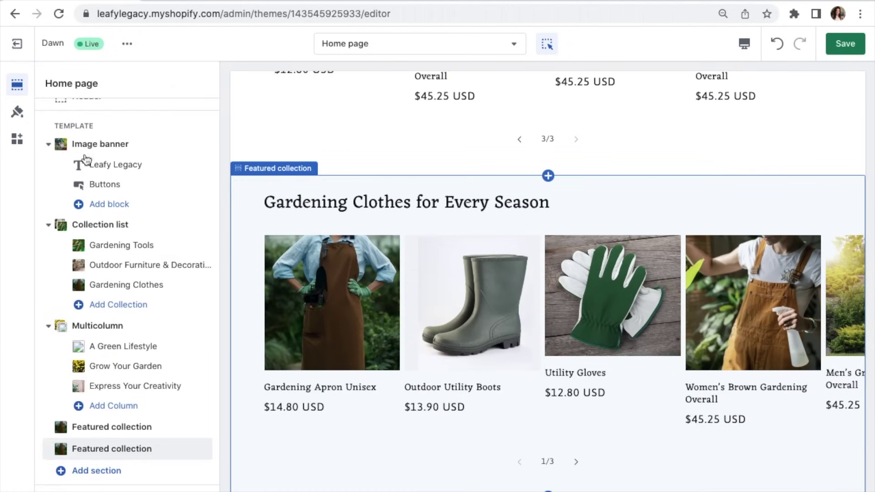
{"action": "left_click", "coordinate": [147, 453]}
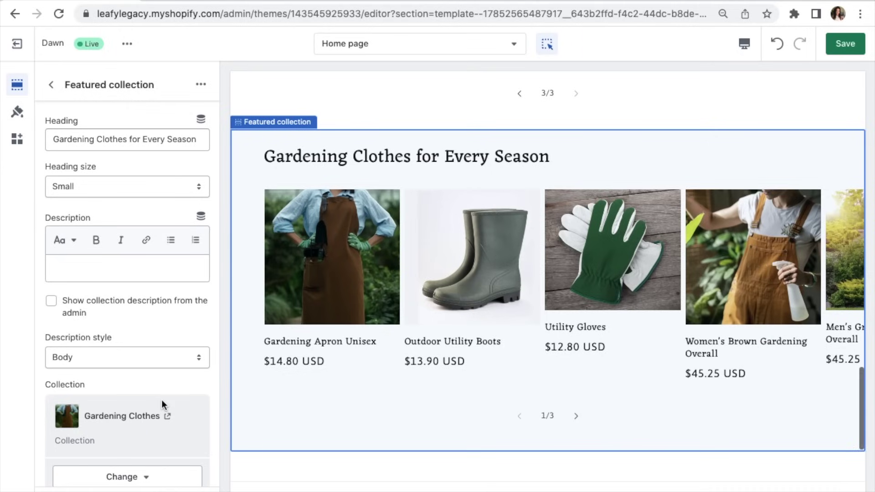
{"action": "scroll", "coordinate": [163, 400], "scroll_direction": "down", "scroll_amount": 5}
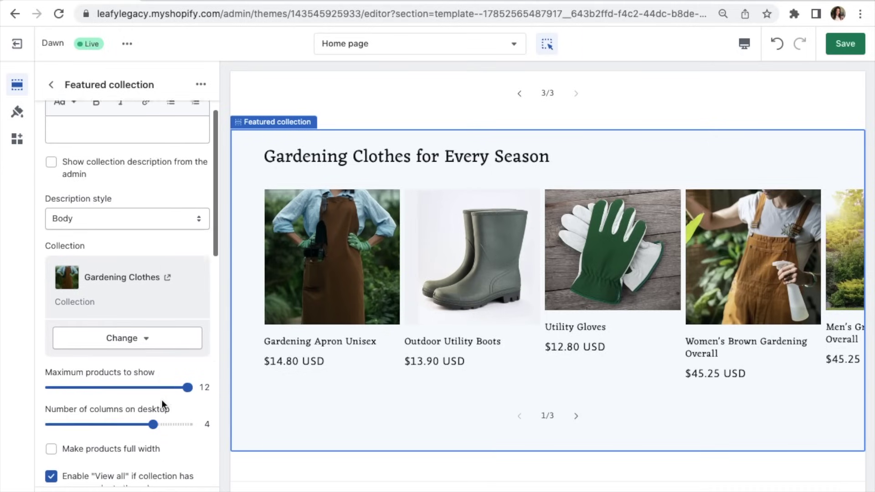
{"action": "left_click", "coordinate": [129, 263]}
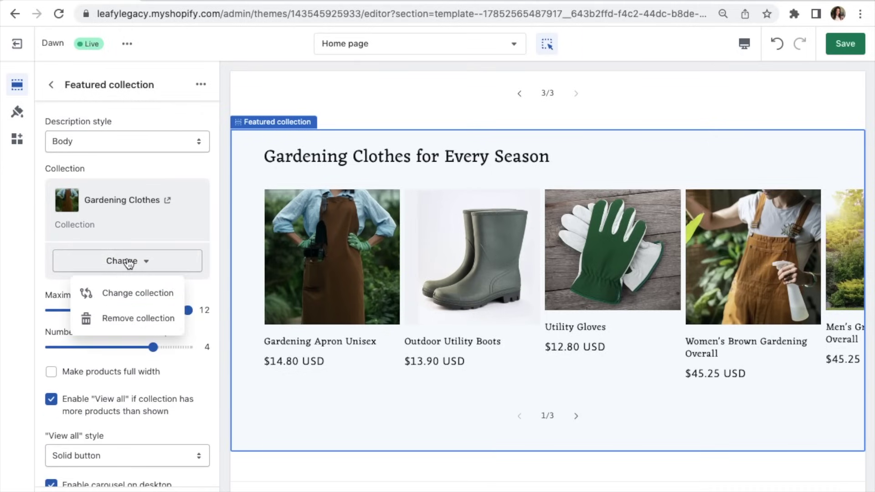
{"action": "left_click", "coordinate": [133, 293]}
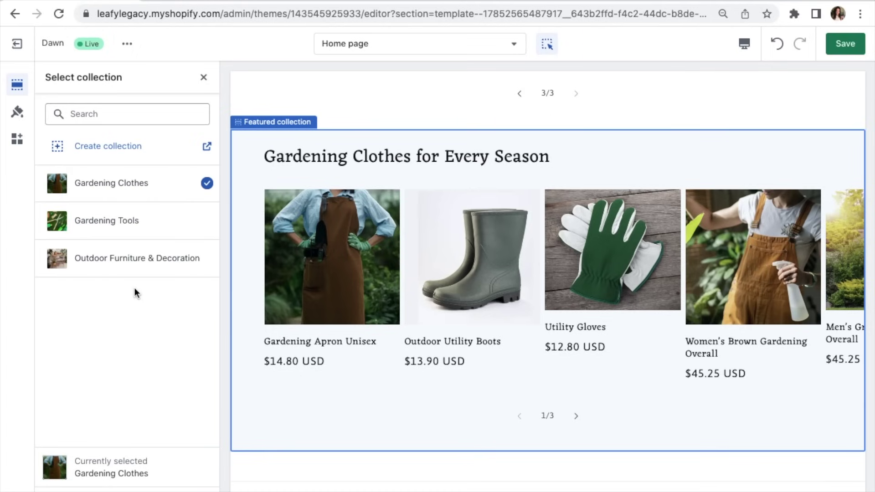
{"action": "left_click", "coordinate": [153, 268]}
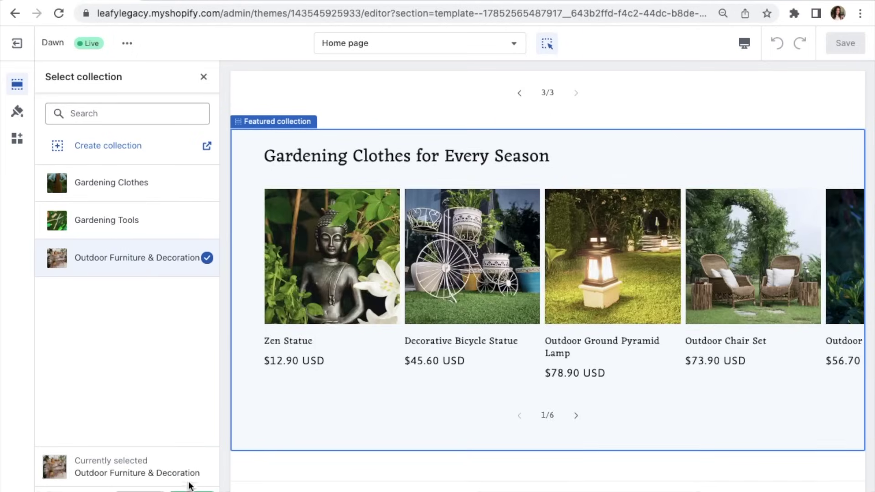
{"action": "left_click", "coordinate": [192, 482]}
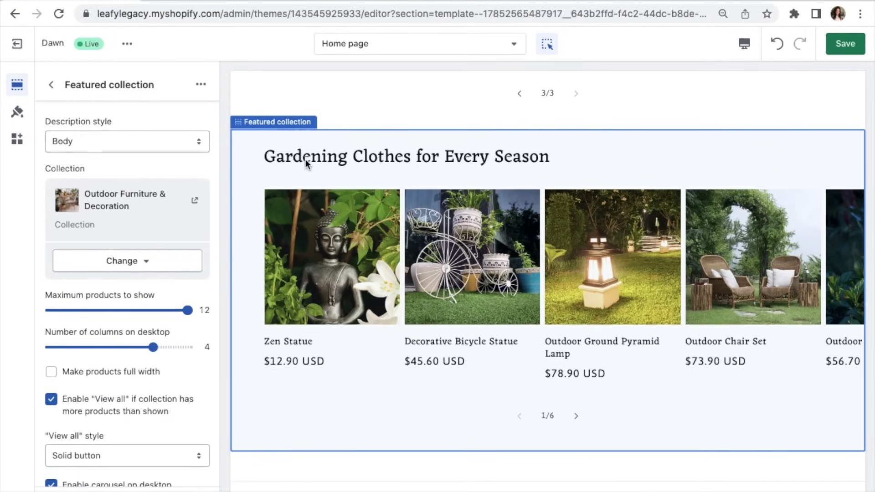
Step: Retitle it 'Find the Perfect Decoration for Your Garden' and save the theme
{"action": "scroll", "coordinate": [165, 222], "scroll_direction": "up", "scroll_amount": 5}
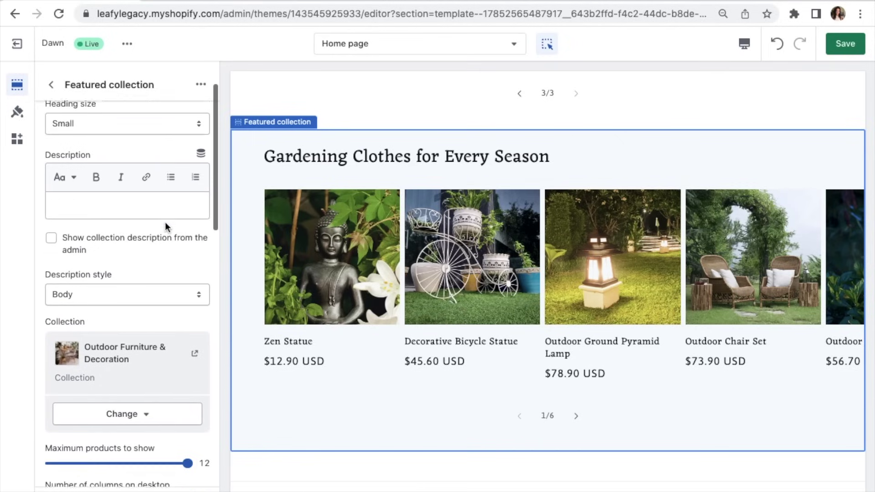
{"action": "left_click", "coordinate": [159, 139]}
{"action": "key", "text": "super+a"}
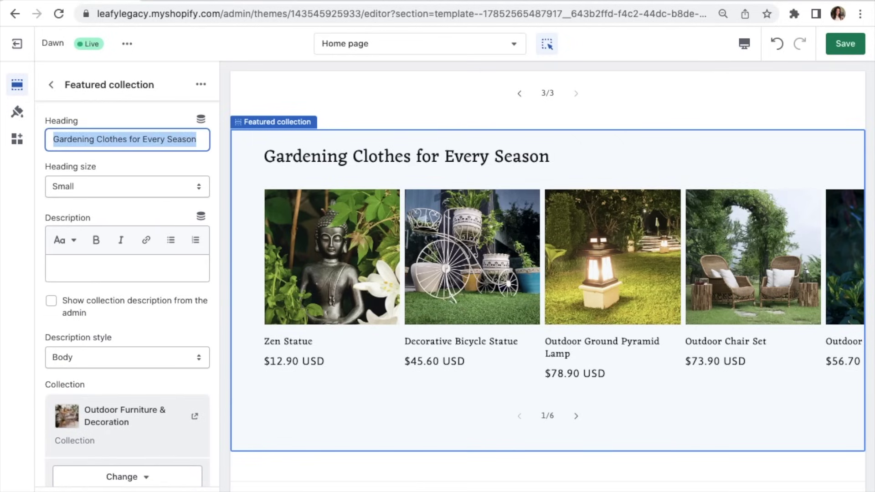
{"action": "type", "text": "Find the Perfect Decoration for Your Garden"}
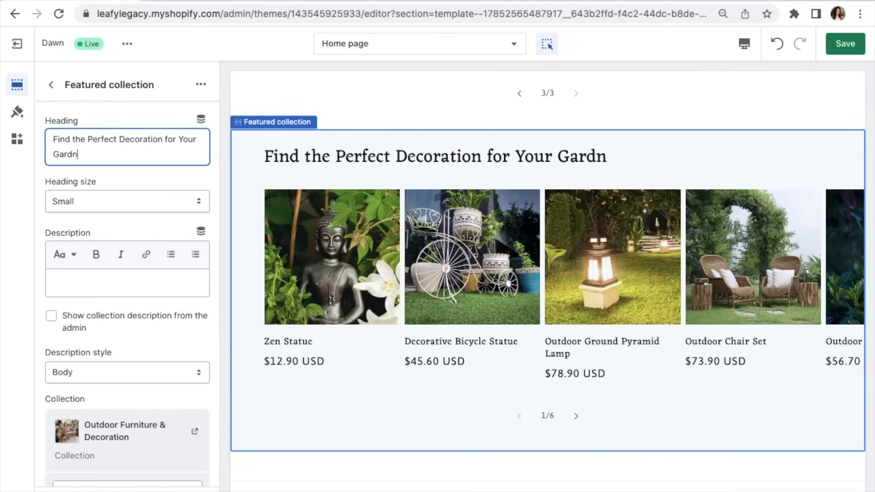
{"action": "left_click", "coordinate": [91, 183]}
{"action": "scroll", "coordinate": [468, 378], "scroll_direction": "down", "scroll_amount": 2}
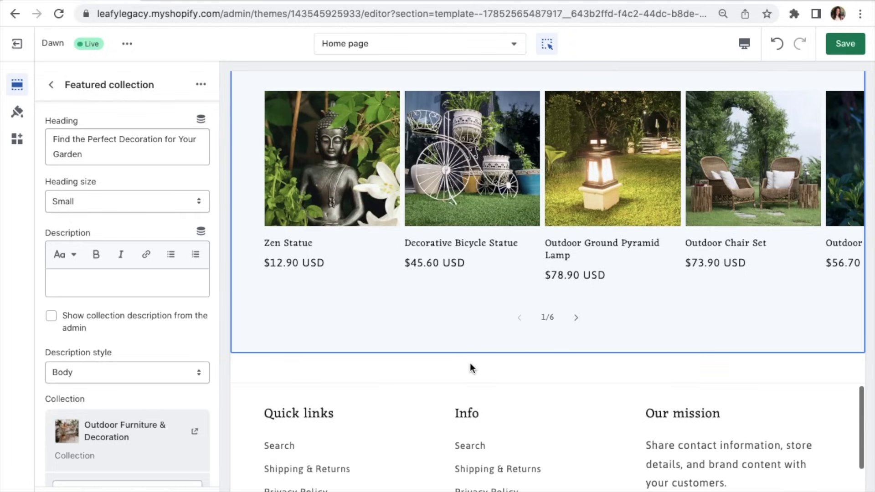
{"action": "left_click", "coordinate": [51, 84]}
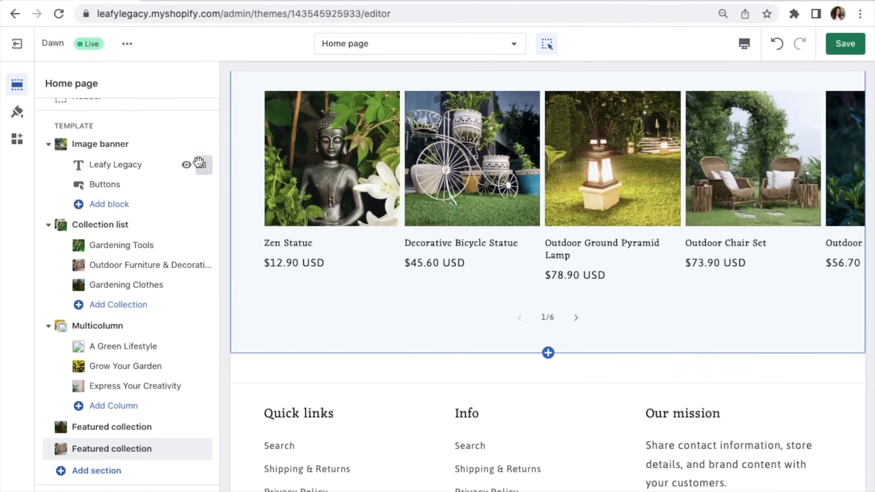
{"action": "key", "text": "super+s"}
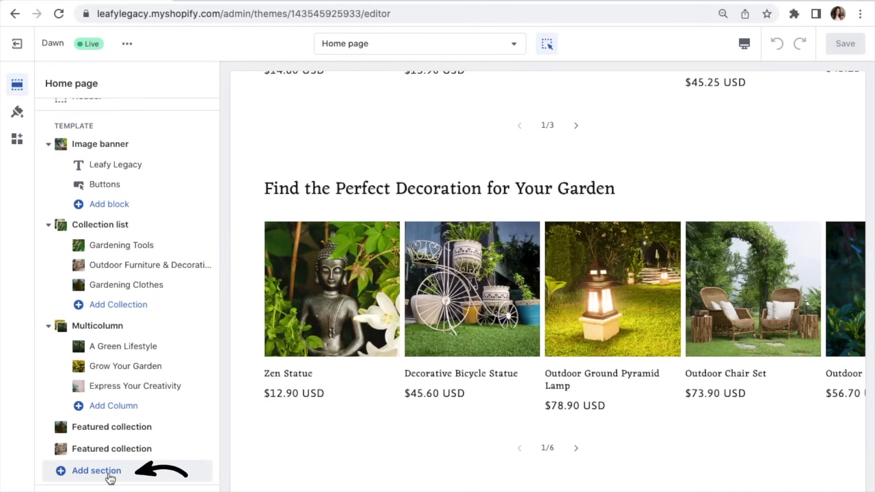
Step: Add an Image with text section using image '2' of potted seedlings and garden tools
{"action": "left_click", "coordinate": [93, 475]}
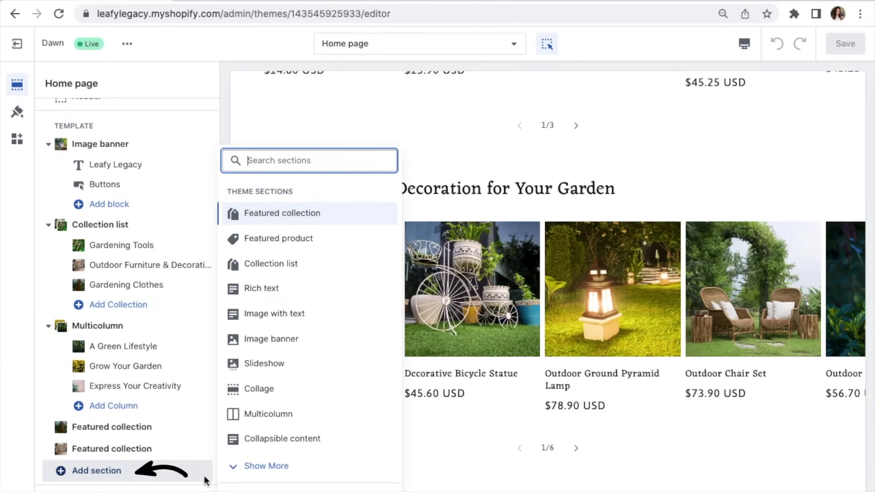
{"action": "left_click", "coordinate": [278, 316]}
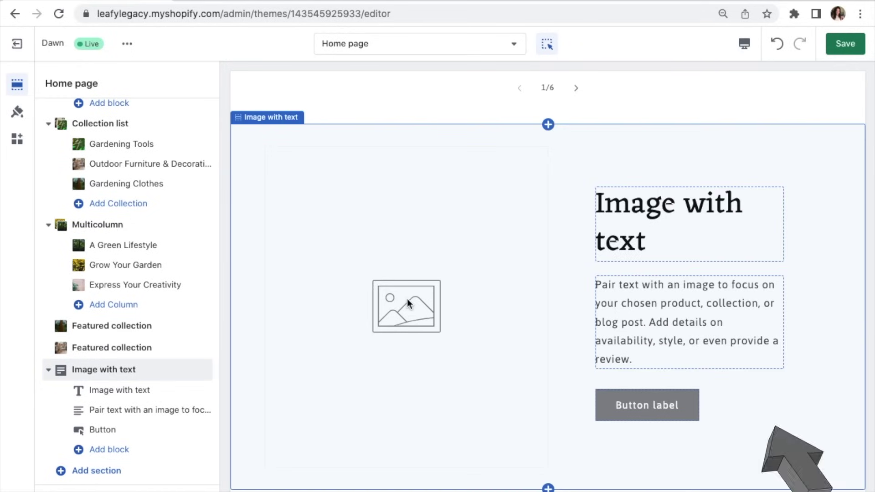
{"action": "left_click", "coordinate": [407, 299]}
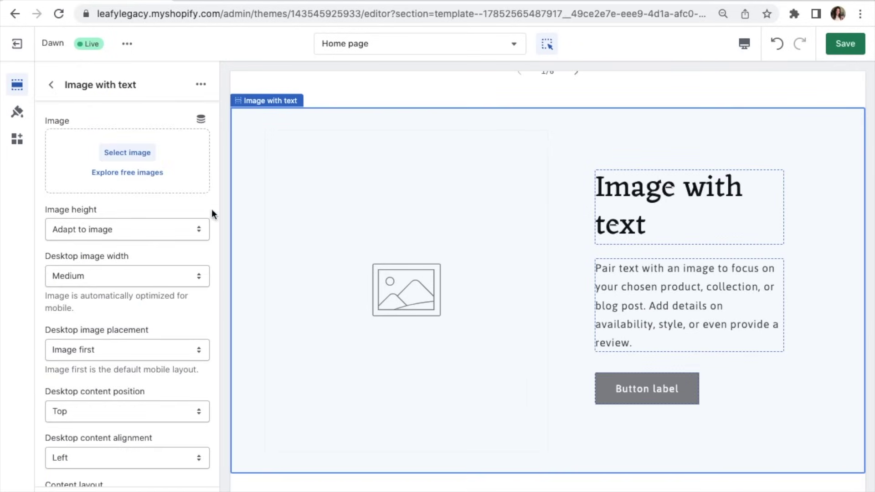
{"action": "left_click", "coordinate": [124, 154]}
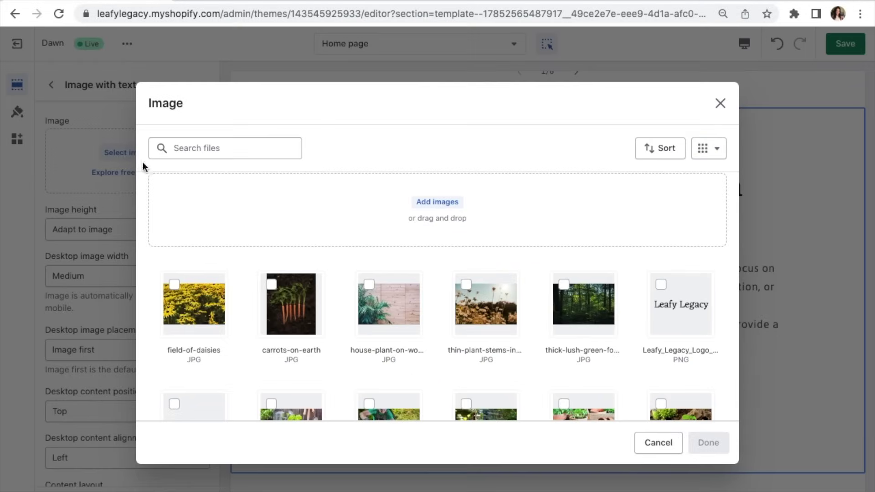
{"action": "scroll", "coordinate": [310, 228], "scroll_direction": "down", "scroll_amount": 3}
{"action": "scroll", "coordinate": [313, 229], "scroll_direction": "down", "scroll_amount": 2}
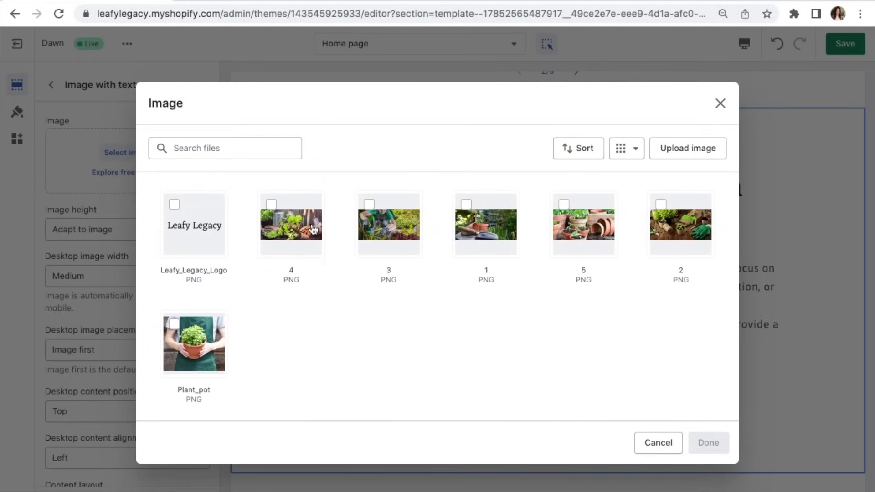
{"action": "left_click", "coordinate": [696, 254]}
{"action": "left_click", "coordinate": [716, 441]}
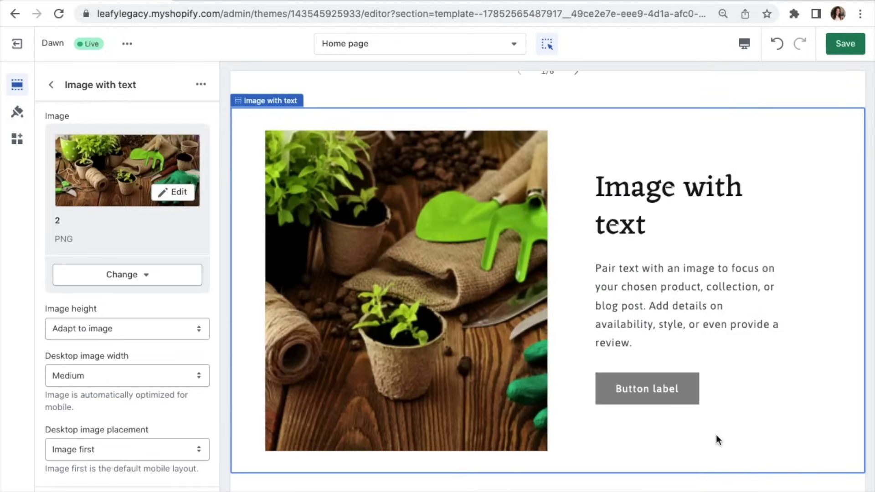
Step: Change the Image with text heading to 'Cultivate Your Legacy'
{"action": "left_click", "coordinate": [679, 188]}
{"action": "left_click", "coordinate": [119, 135]}
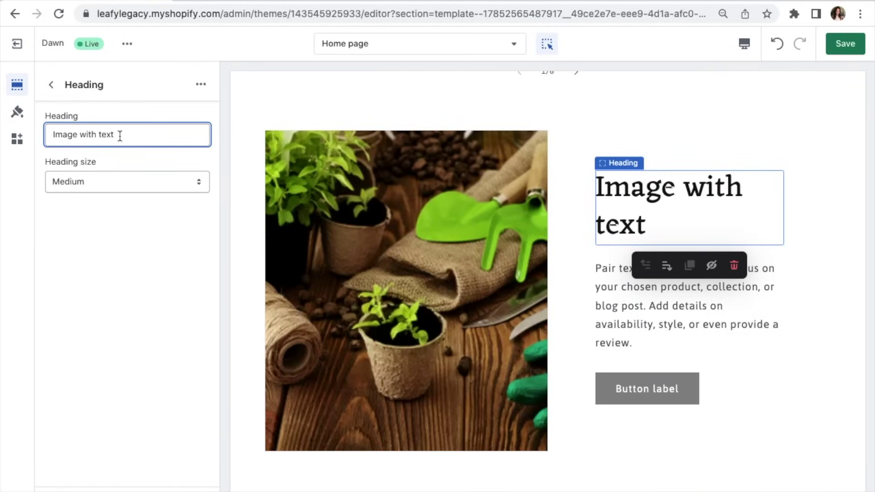
{"action": "key", "text": "ctrl+a"}
{"action": "type", "text": "Cultivate Your Legacy"}
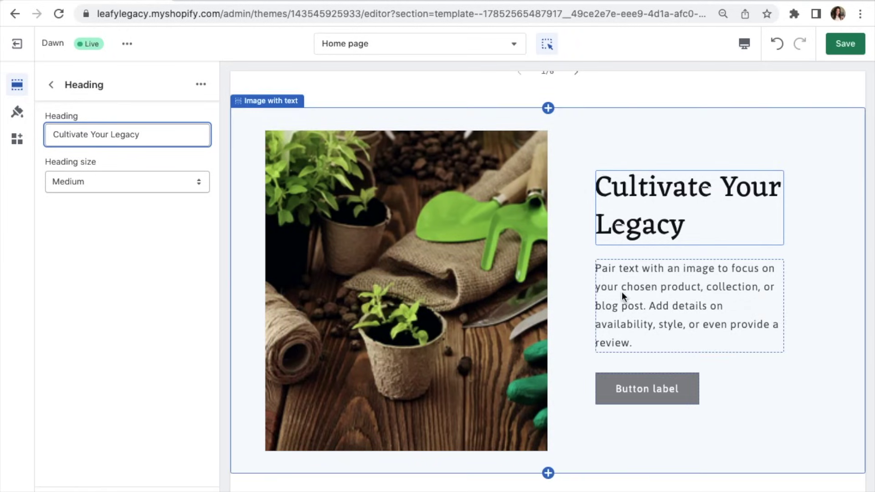
Step: Replace the placeholder paragraph with the pasted gardening description
{"action": "left_click", "coordinate": [647, 298]}
{"action": "left_click", "coordinate": [181, 210]}
{"action": "left_click_drag", "start_coordinate": [180, 210], "coordinate": [52, 168]}
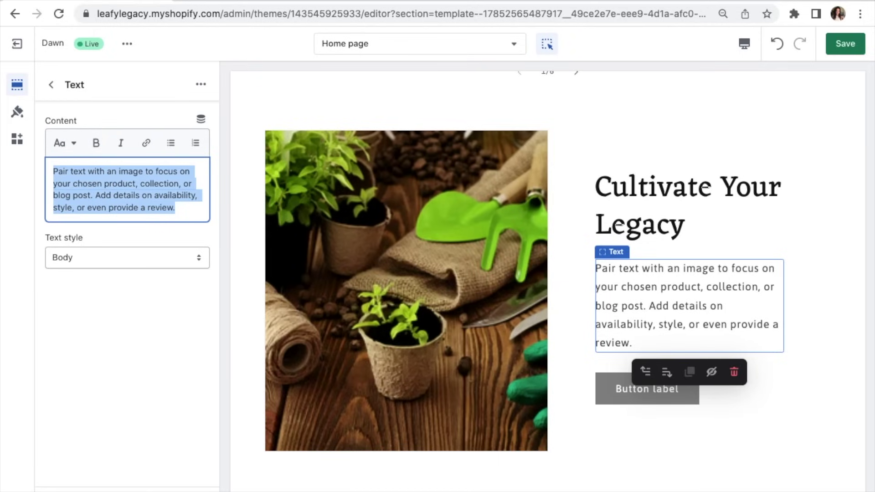
{"action": "key", "text": "BackSpace"}
{"action": "type", "text": "Experience the joy and well-being that gardening brings with Leafy Legacy."}
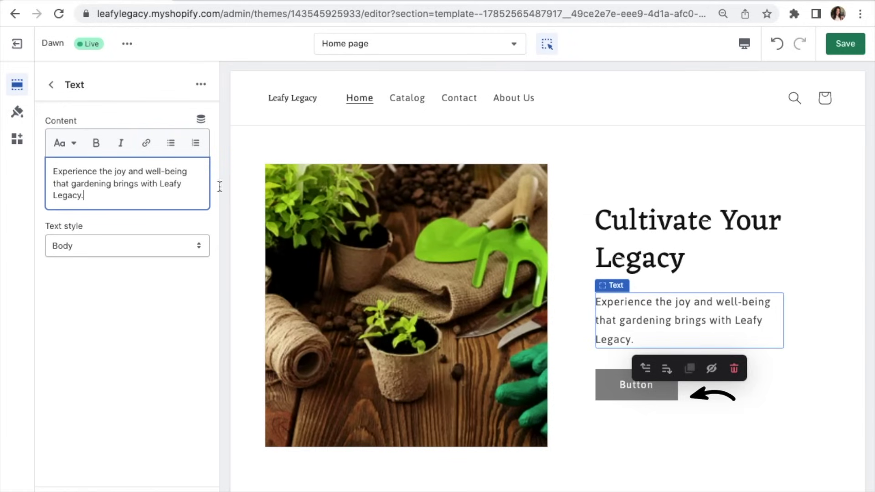
Step: Label the button SHOP and link it to the Outdoor Furniture & Decoration collection
{"action": "left_click", "coordinate": [627, 386]}
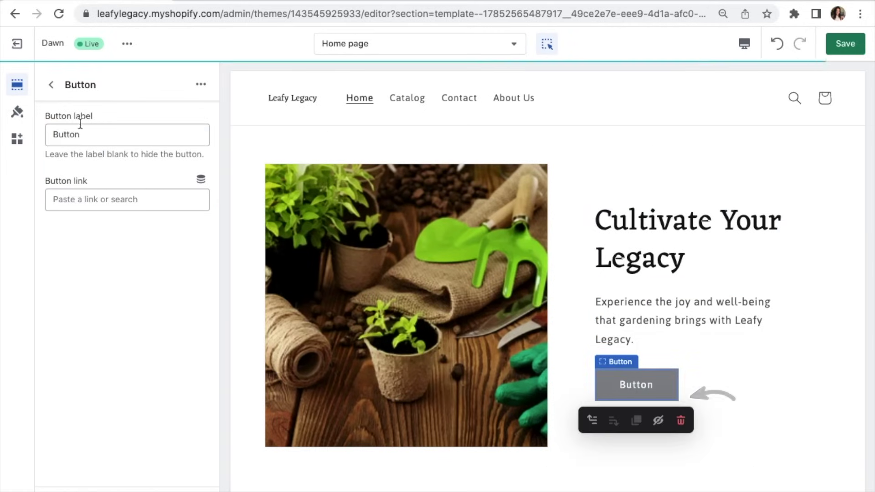
{"action": "left_click_drag", "start_coordinate": [114, 133], "coordinate": [39, 141]}
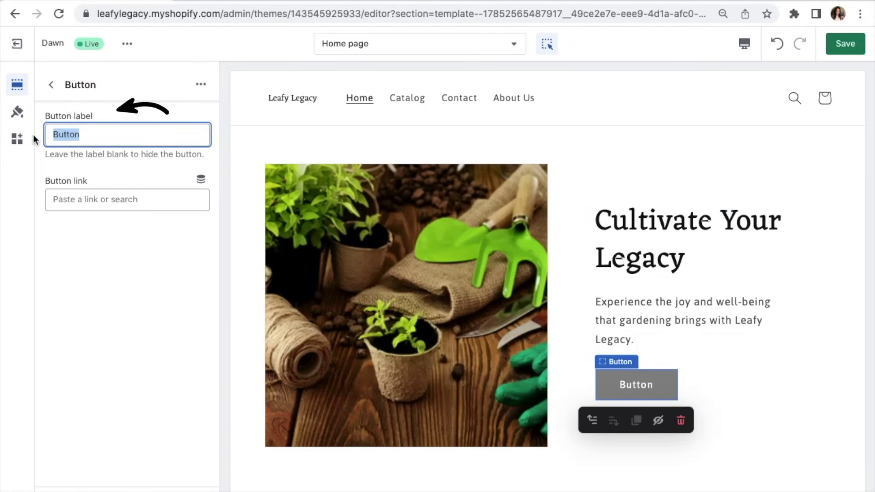
{"action": "type", "text": "SHOP"}
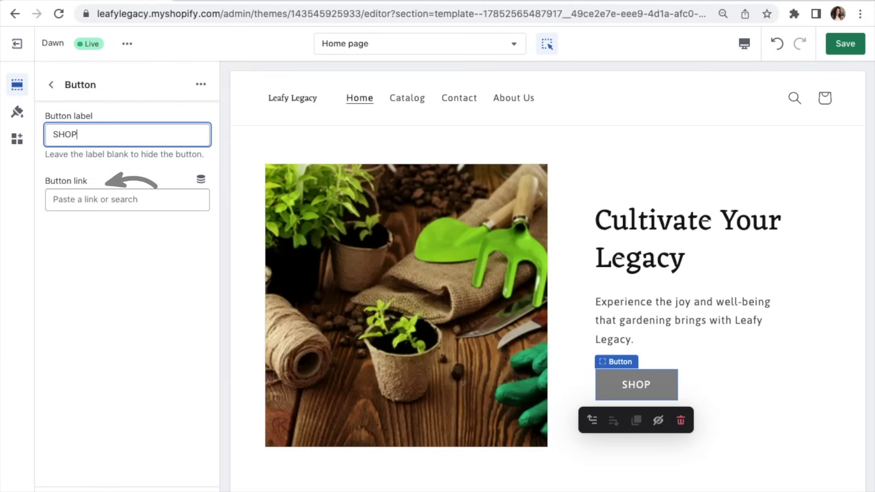
{"action": "left_click", "coordinate": [104, 199]}
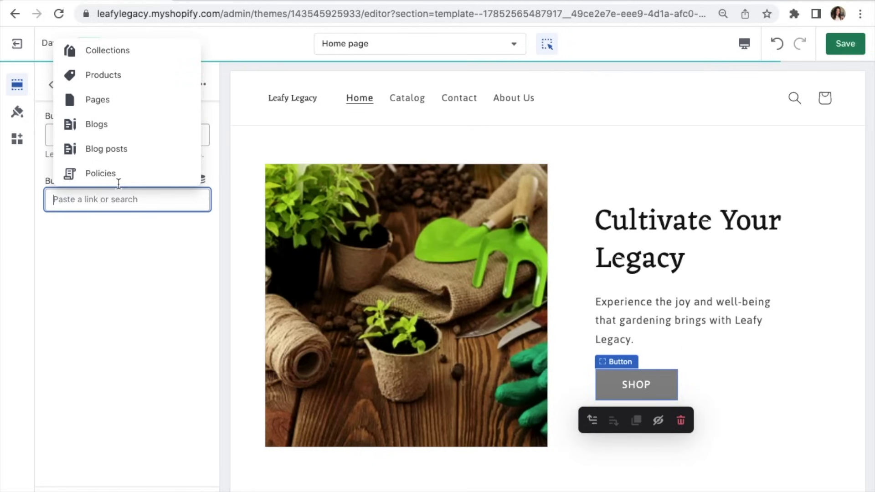
{"action": "left_click", "coordinate": [116, 51]}
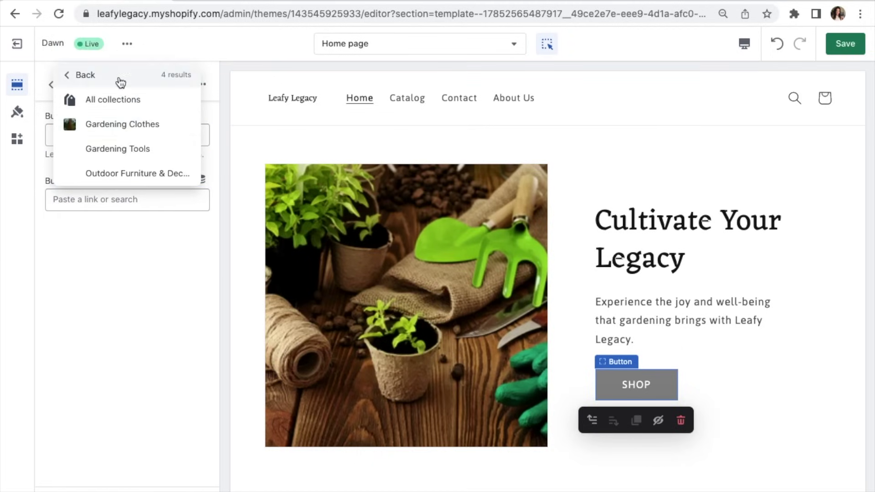
{"action": "left_click", "coordinate": [132, 170]}
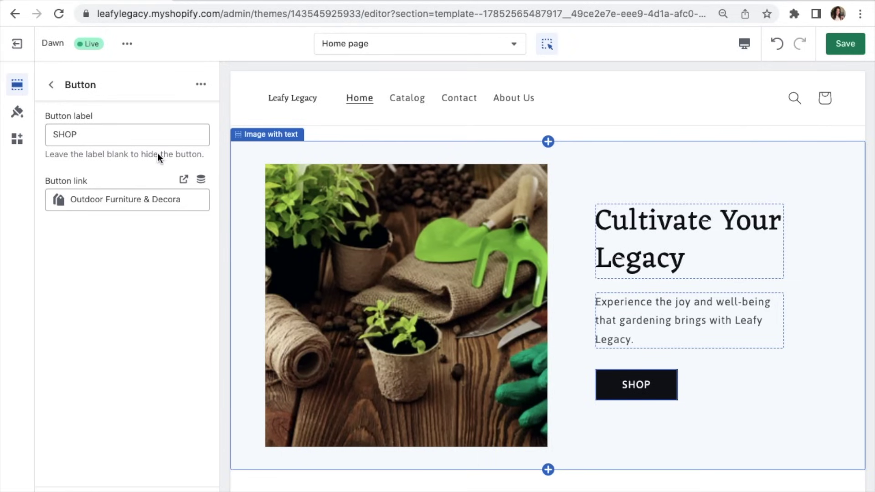
{"action": "left_click", "coordinate": [52, 85]}
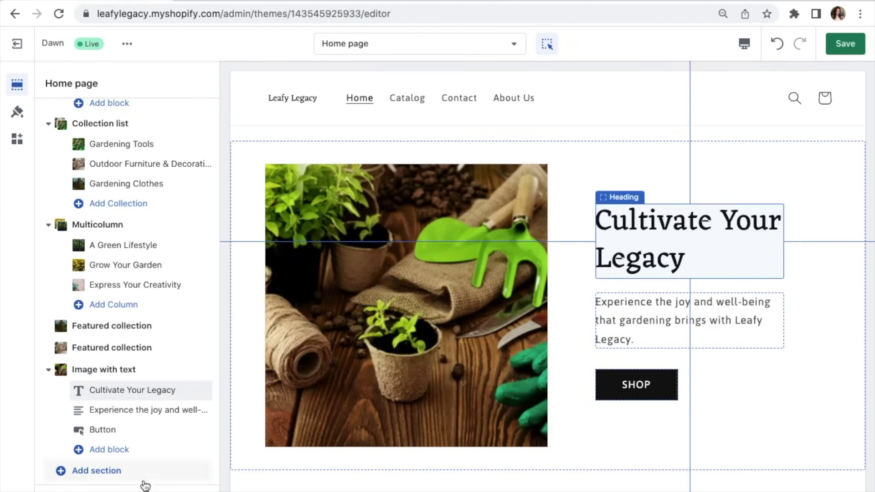
Step: Change the footer's email signup heading to 'Stay Up To Date'
{"action": "scroll", "coordinate": [690, 242], "scroll_direction": "down", "scroll_amount": 5}
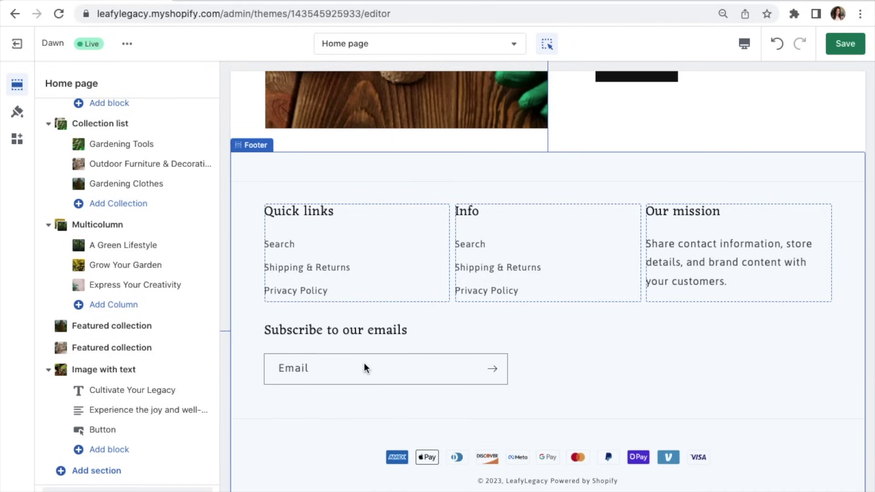
{"action": "left_click", "coordinate": [345, 335]}
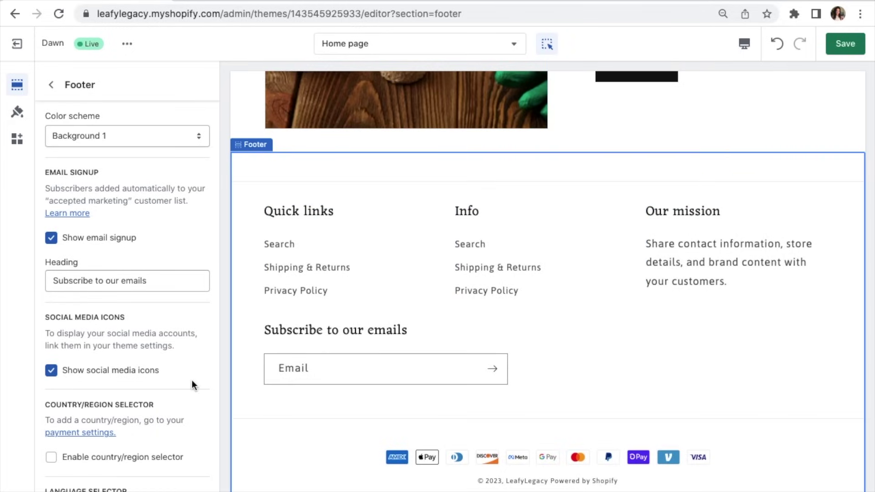
{"action": "left_click_drag", "start_coordinate": [167, 283], "coordinate": [48, 281]}
{"action": "type", "text": "Stay Up To"}
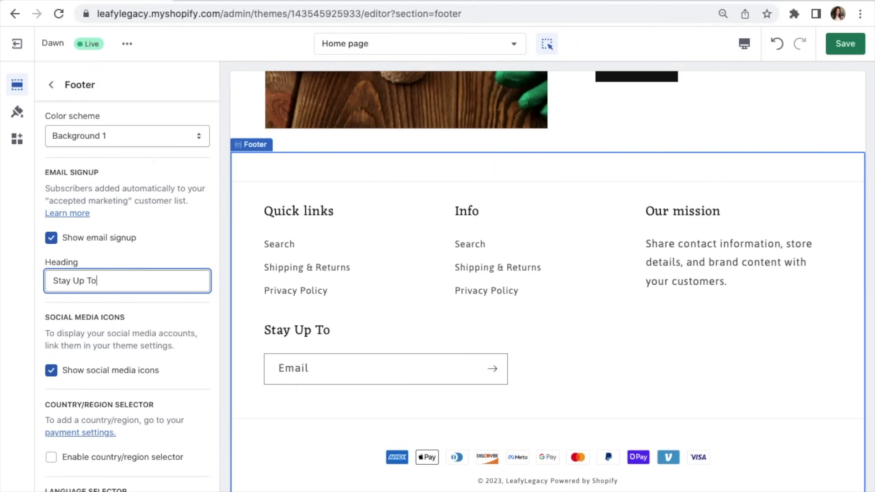
{"action": "type", "text": " Date"}
{"action": "left_click", "coordinate": [51, 85]}
Step: Review the footer's addable blocks without adding one, then go to the Collections admin tab
{"action": "scroll", "coordinate": [121, 474], "scroll_direction": "down", "scroll_amount": 2}
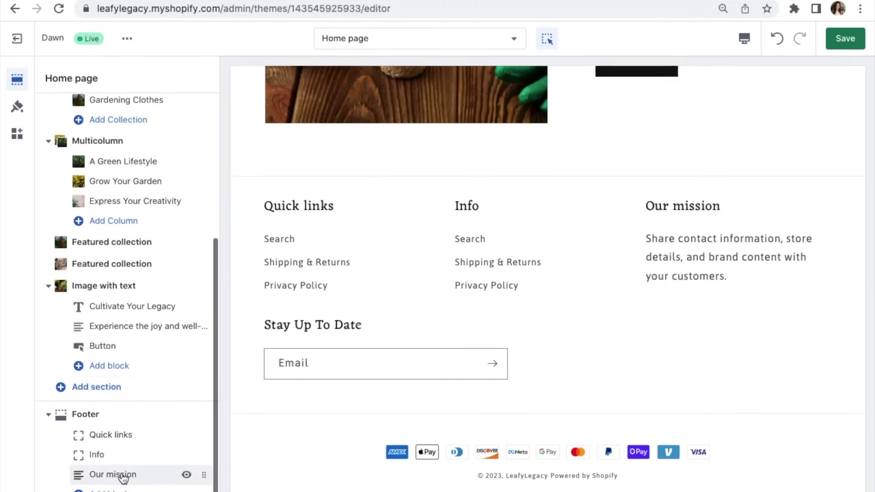
{"action": "left_click", "coordinate": [118, 491]}
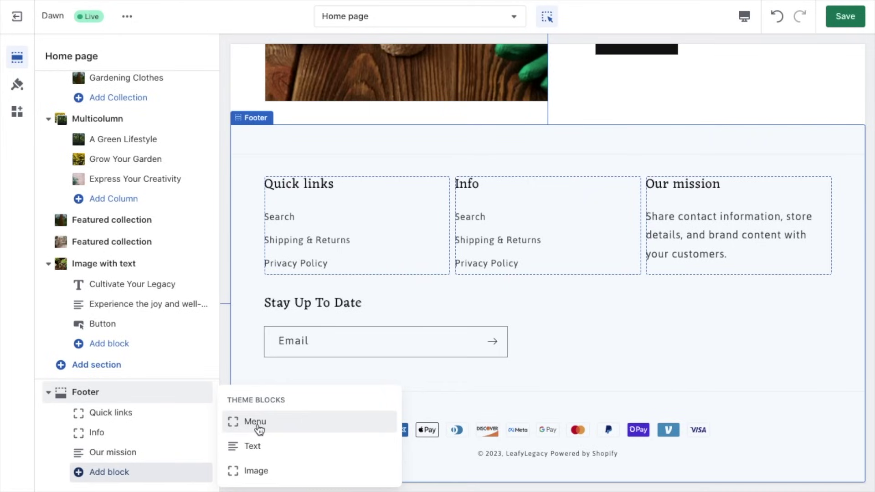
{"action": "left_click", "coordinate": [184, 488]}
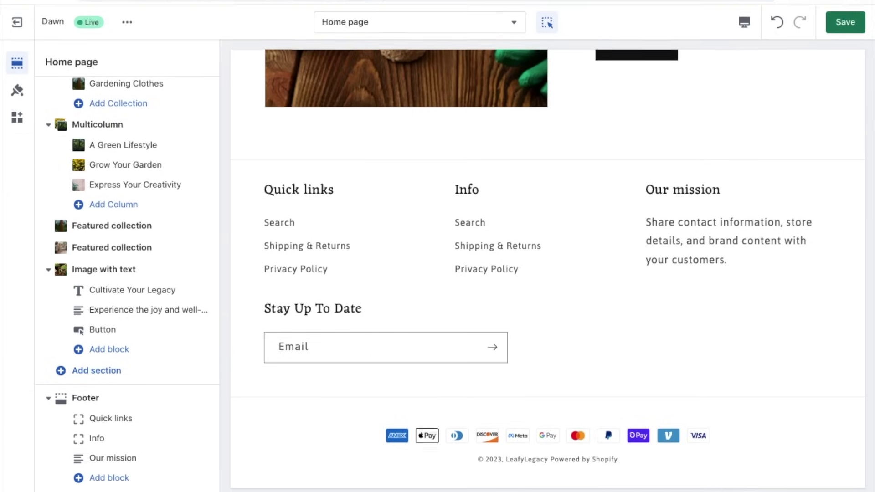
{"action": "left_click", "coordinate": [236, 5]}
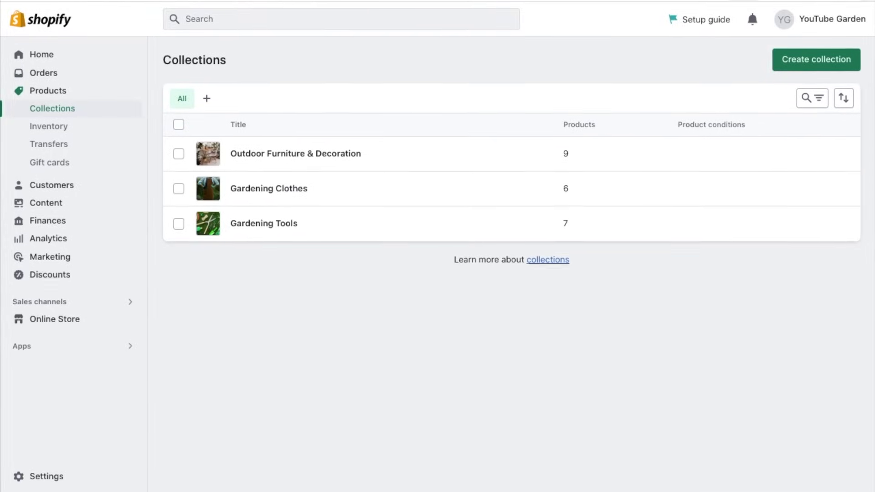
Step: Create and save a new store page titled 'About Us' under Online Store > Pages
{"action": "left_click", "coordinate": [61, 314]}
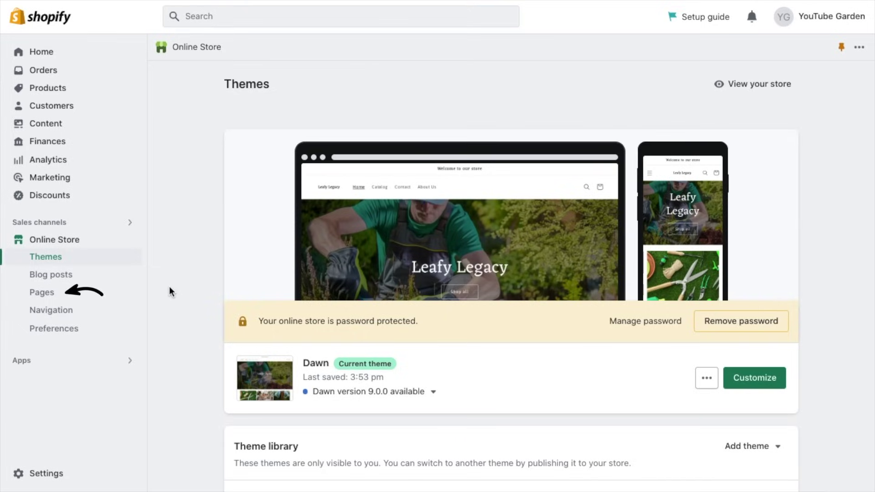
{"action": "left_click", "coordinate": [99, 295]}
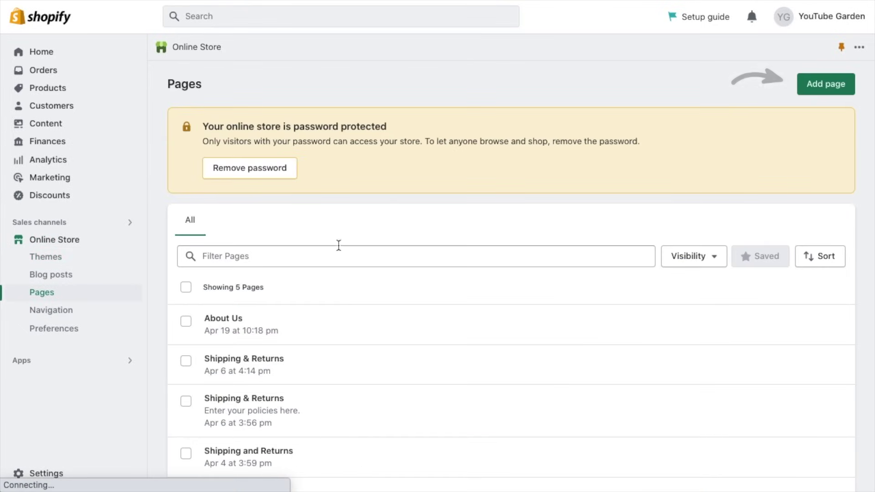
{"action": "left_click", "coordinate": [819, 99]}
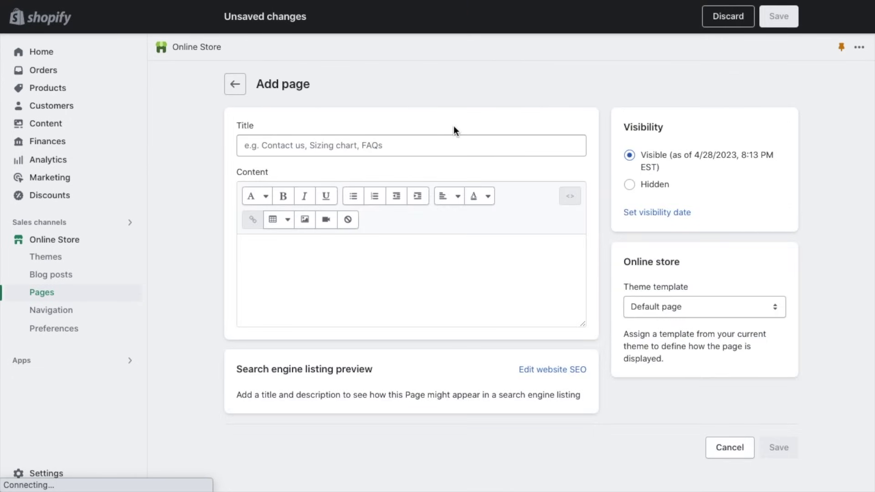
{"action": "left_click", "coordinate": [449, 143]}
{"action": "type", "text": "About Us"}
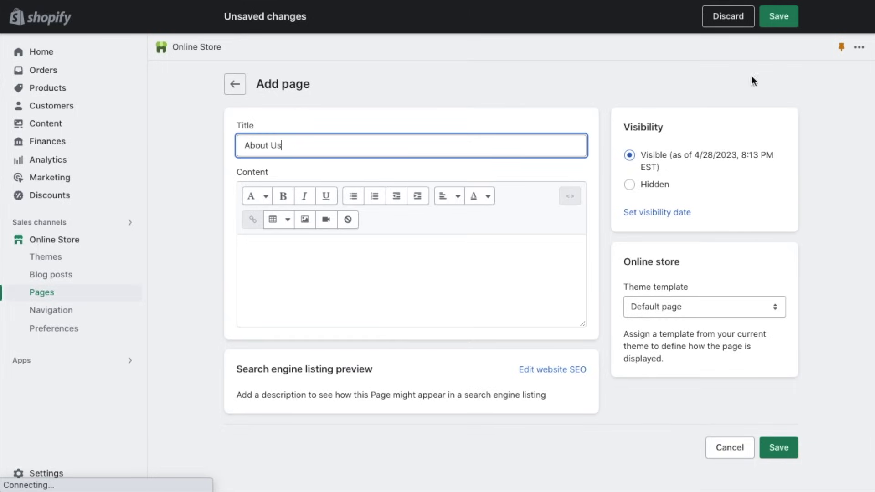
{"action": "left_click", "coordinate": [773, 20]}
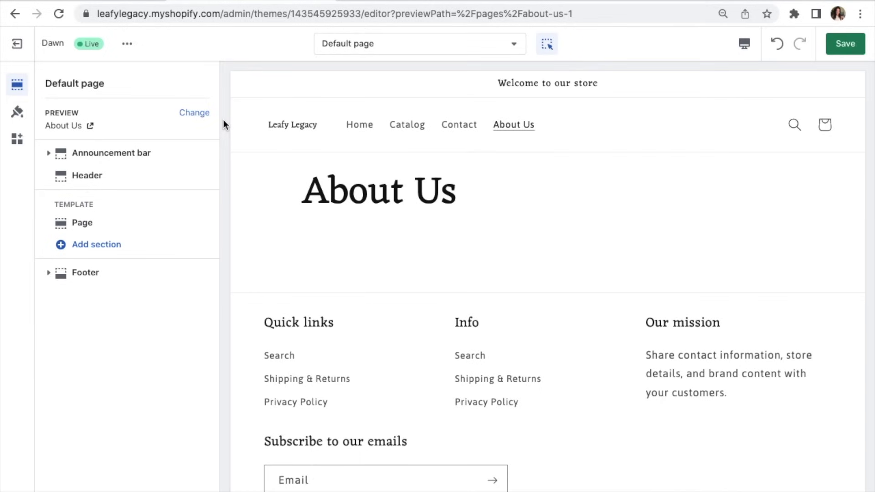
Step: Add an Image with text section to the About Us page and duplicate it
{"action": "left_click", "coordinate": [112, 254]}
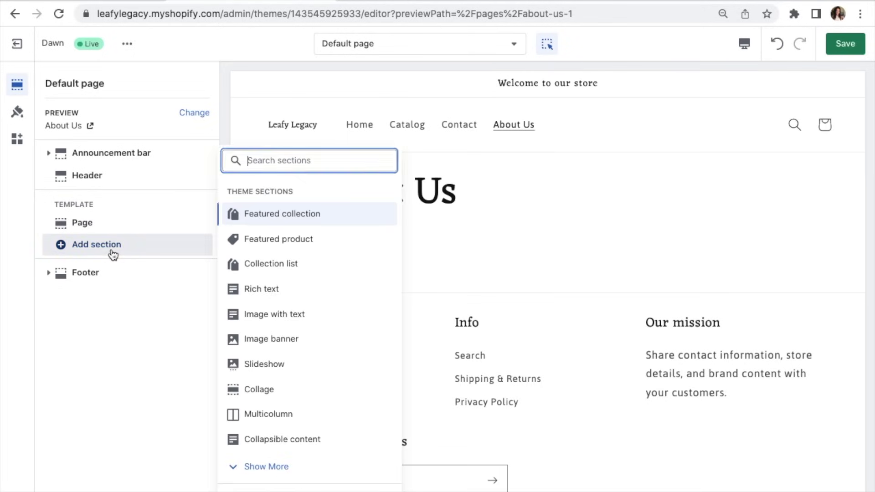
{"action": "left_click", "coordinate": [297, 315]}
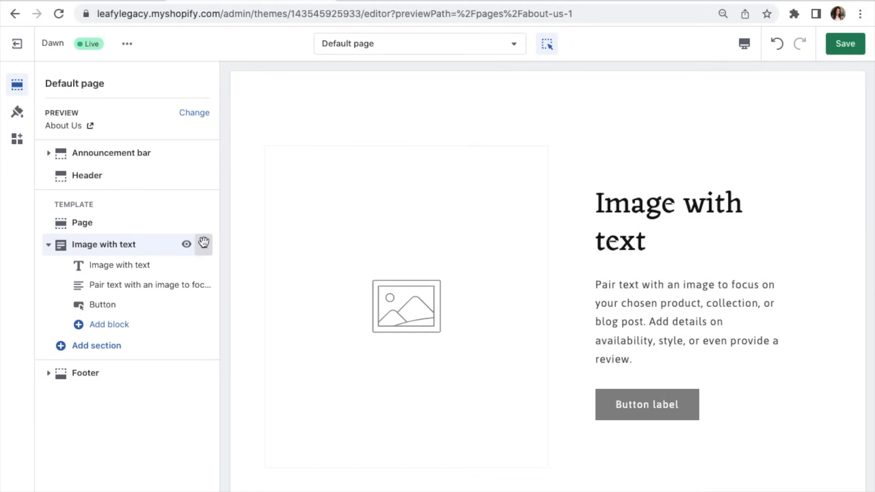
{"action": "left_click", "coordinate": [165, 248]}
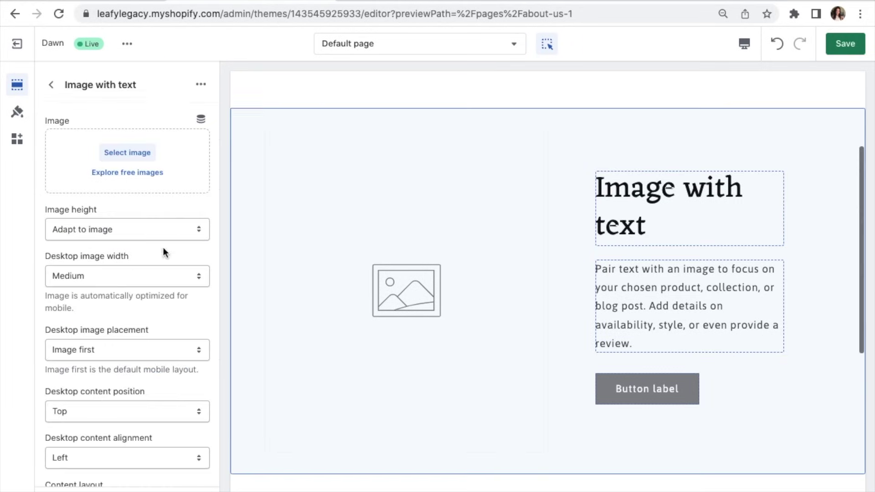
{"action": "left_click", "coordinate": [201, 85]}
{"action": "left_click", "coordinate": [215, 119]}
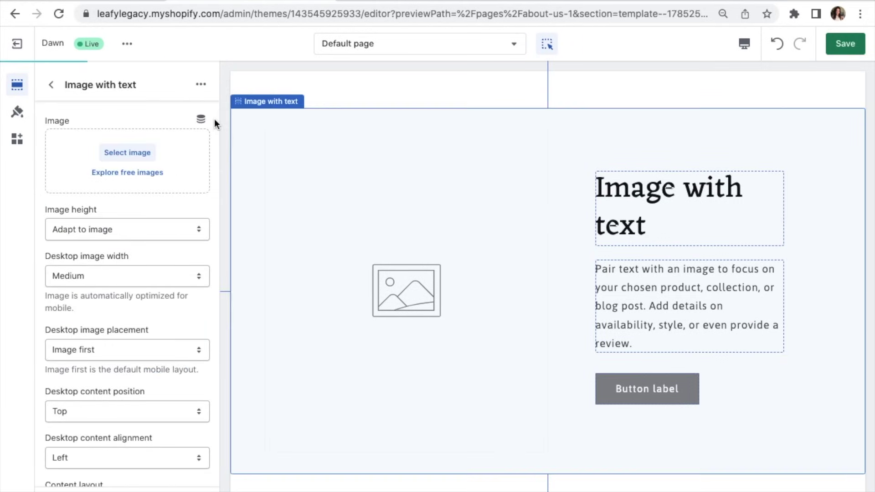
Step: Set the duplicate's desktop image placement to Image second, then return to the Pages list
{"action": "scroll", "coordinate": [133, 342], "scroll_direction": "down", "scroll_amount": 1}
{"action": "scroll", "coordinate": [133, 343], "scroll_direction": "down", "scroll_amount": 2}
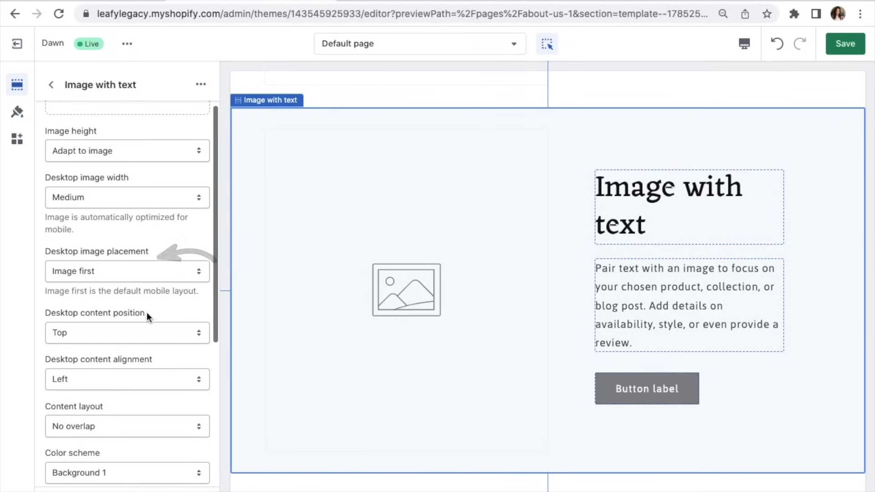
{"action": "left_click", "coordinate": [138, 268]}
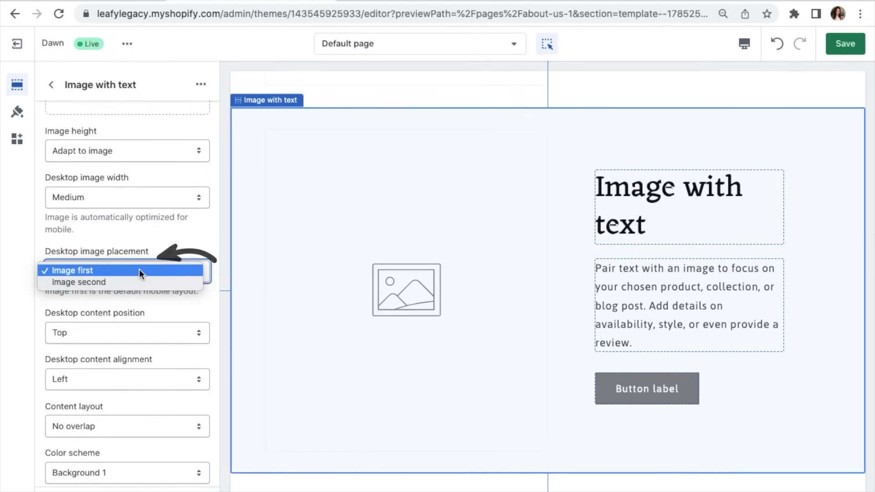
{"action": "left_click", "coordinate": [143, 282]}
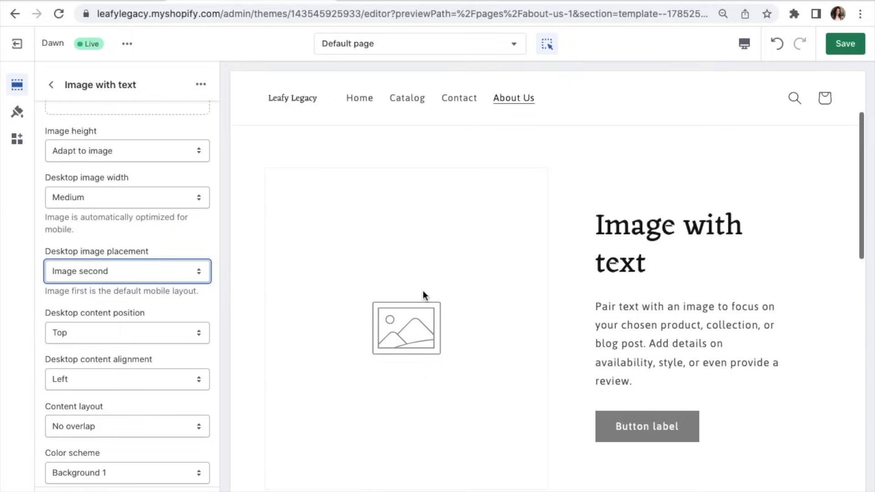
{"action": "left_click", "coordinate": [694, 252]}
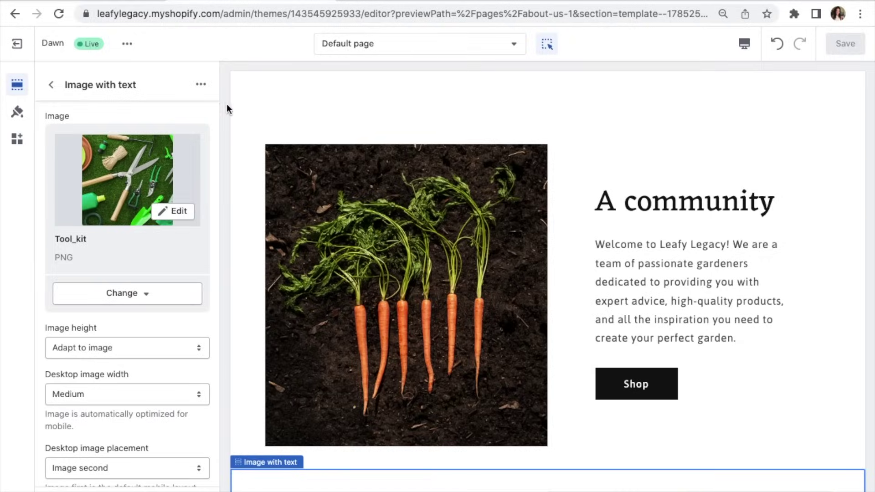
{"action": "left_click", "coordinate": [135, 1]}
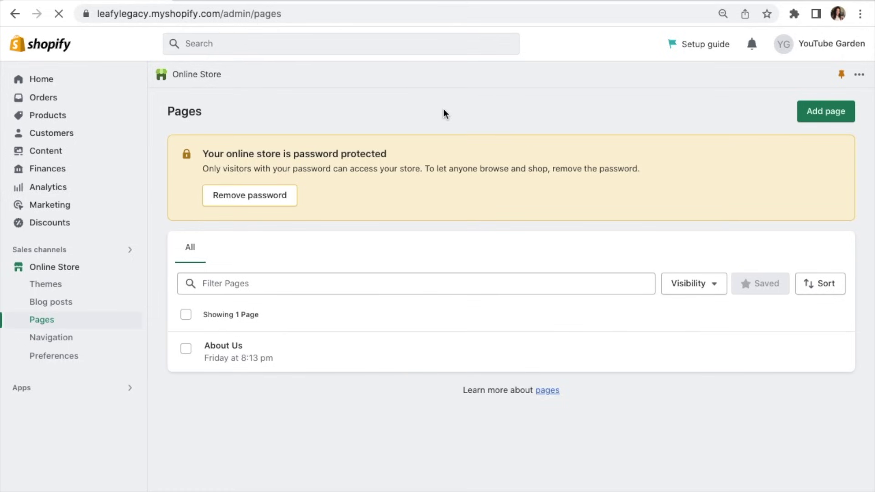
Step: Add and save a new page titled 'Shipping & Returns'
{"action": "left_click", "coordinate": [818, 112]}
{"action": "type", "text": "Shipping & Returns"}
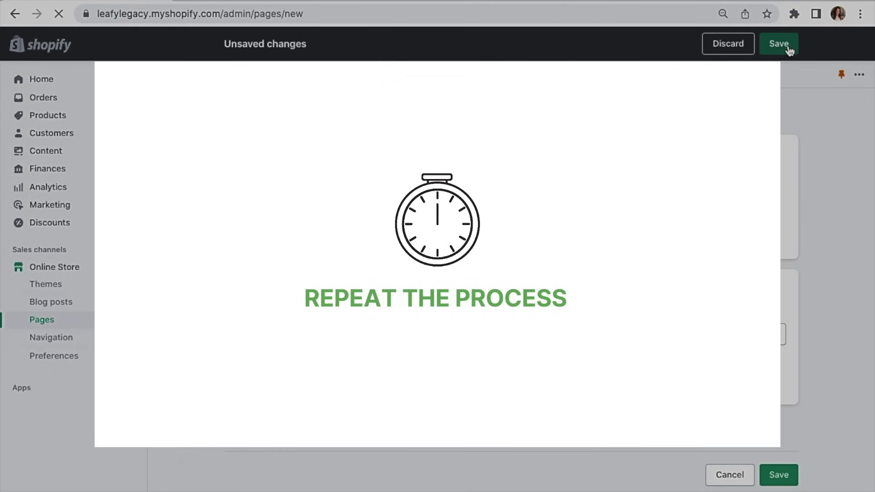
{"action": "left_click", "coordinate": [787, 46]}
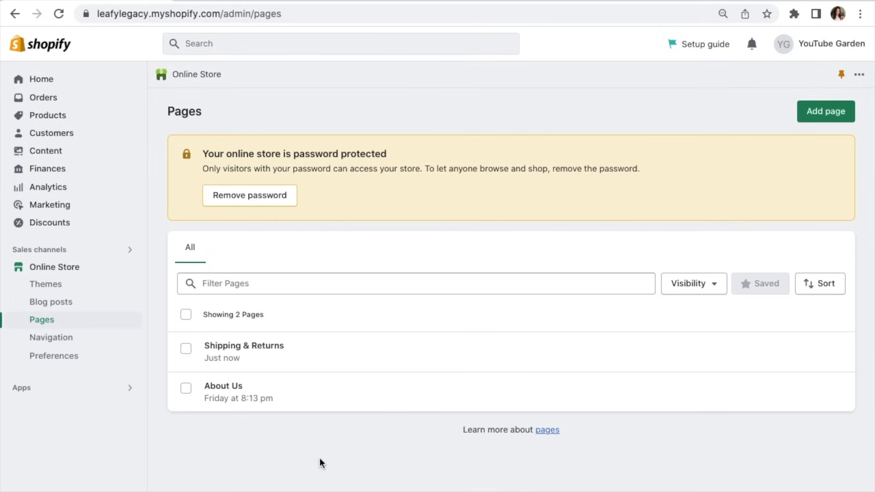
Step: In the Main menu, add an About Us item linked to the About Us page
{"action": "left_click", "coordinate": [79, 345]}
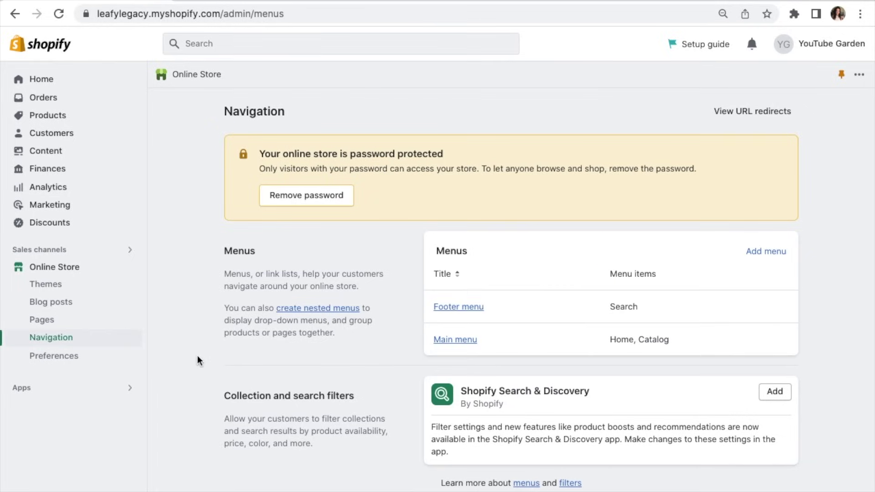
{"action": "left_click", "coordinate": [448, 341]}
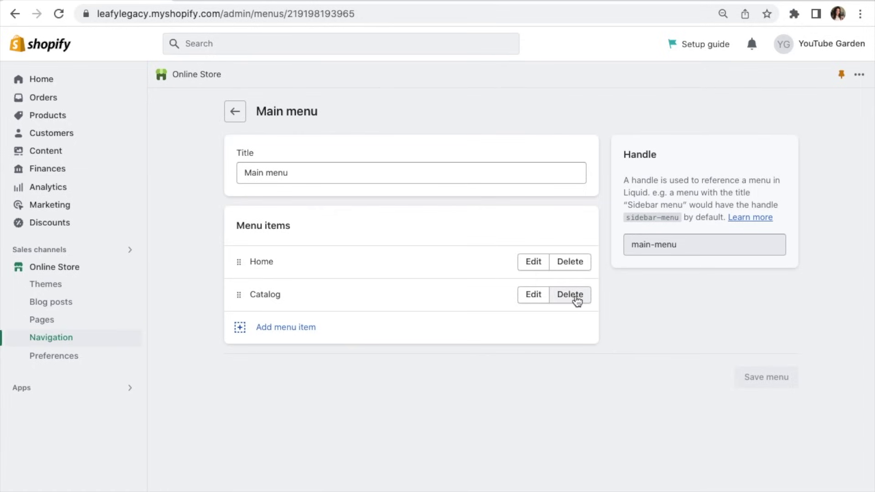
{"action": "left_click", "coordinate": [296, 336]}
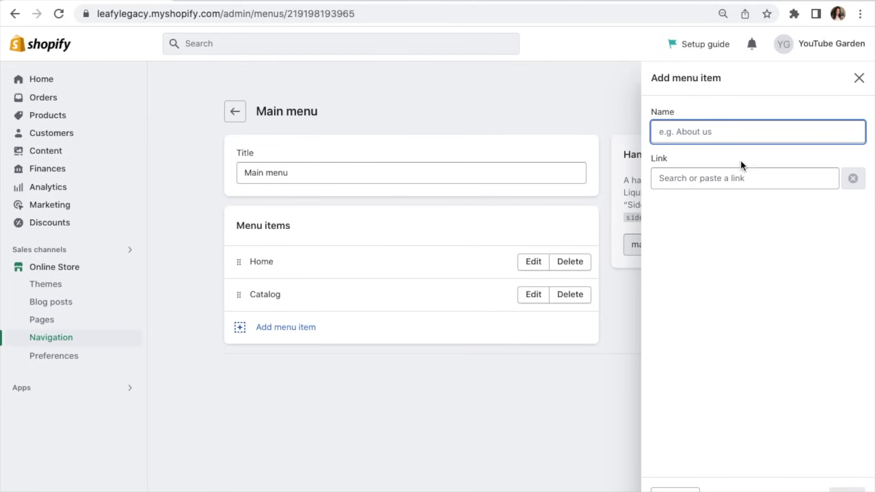
{"action": "type", "text": "About Us"}
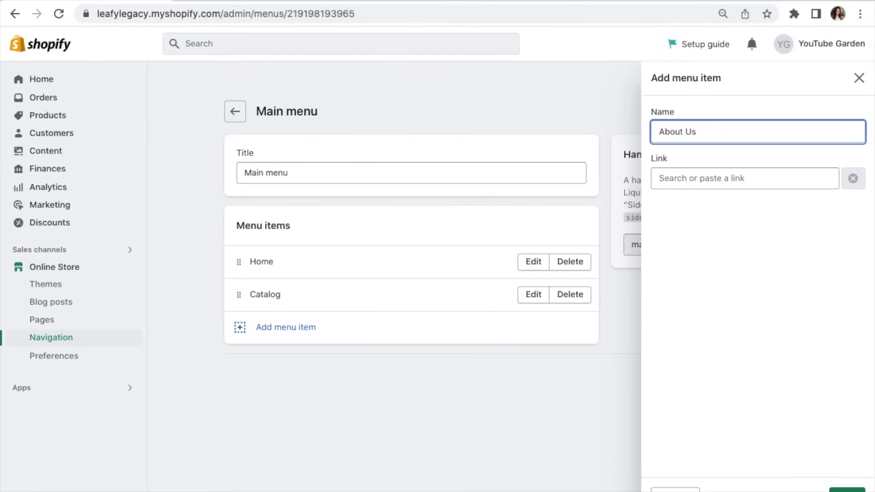
{"action": "left_click", "coordinate": [753, 178]}
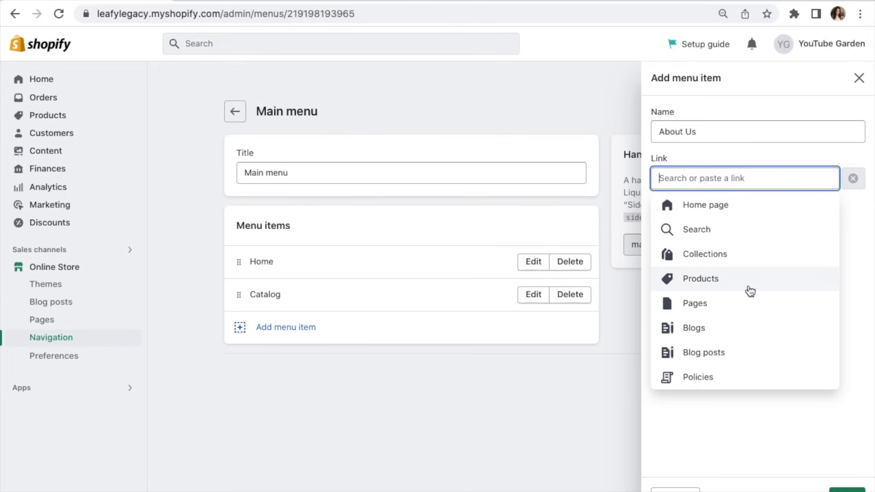
{"action": "left_click", "coordinate": [715, 306]}
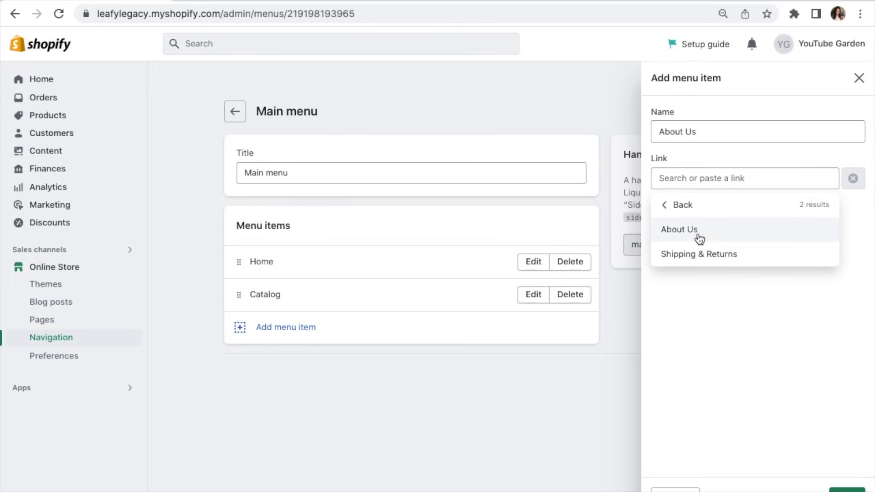
{"action": "left_click", "coordinate": [699, 239]}
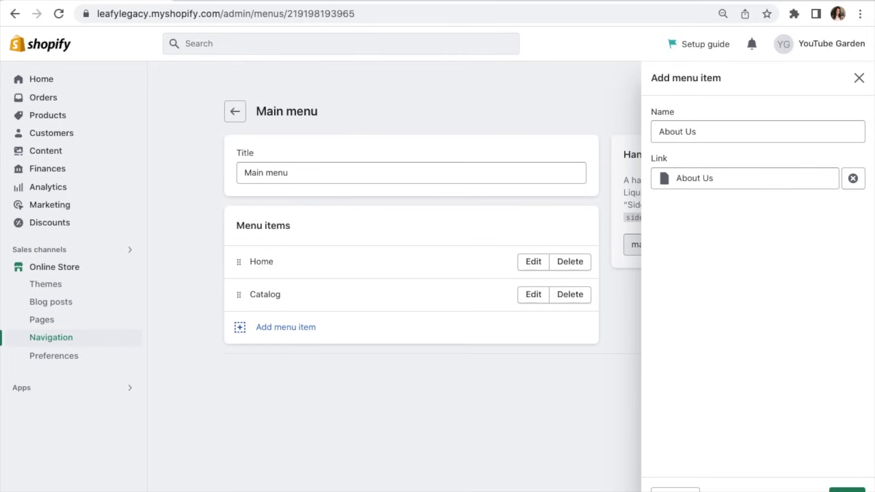
{"action": "left_click", "coordinate": [846, 490]}
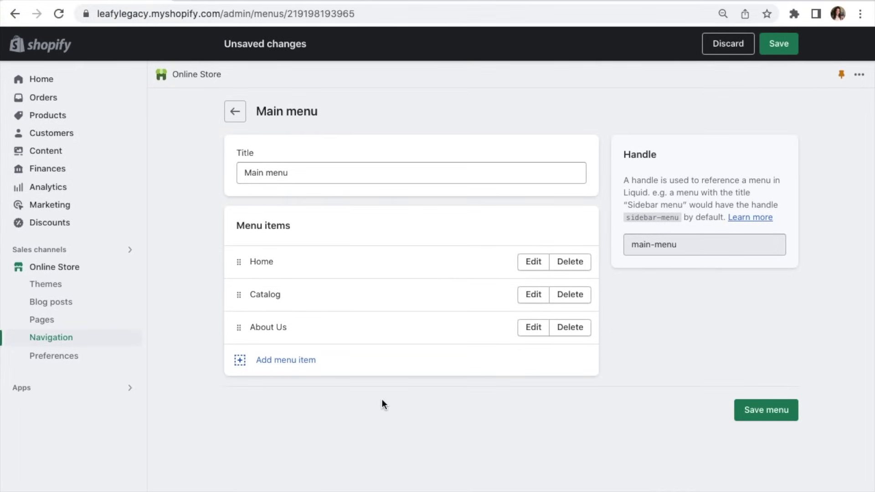
Step: Add a Gardening Clothes menu item linked to the Gardening Clothes collection
{"action": "left_click", "coordinate": [286, 364]}
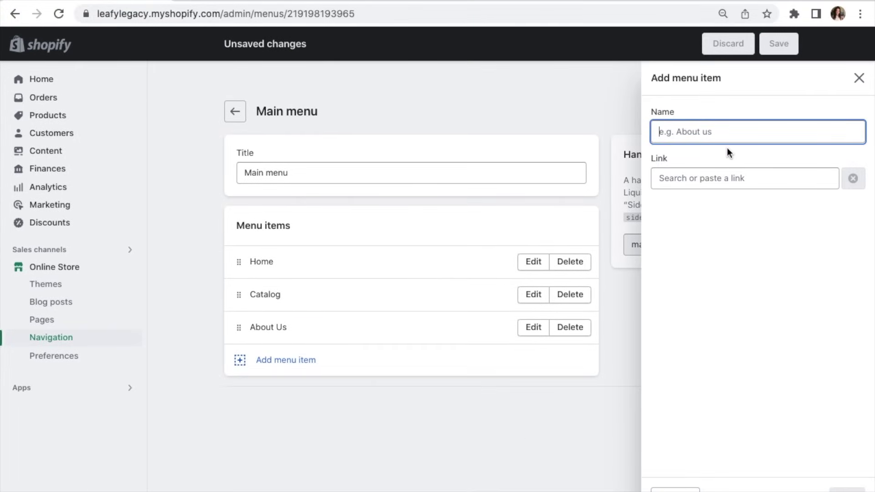
{"action": "type", "text": "Gardening Clothes"}
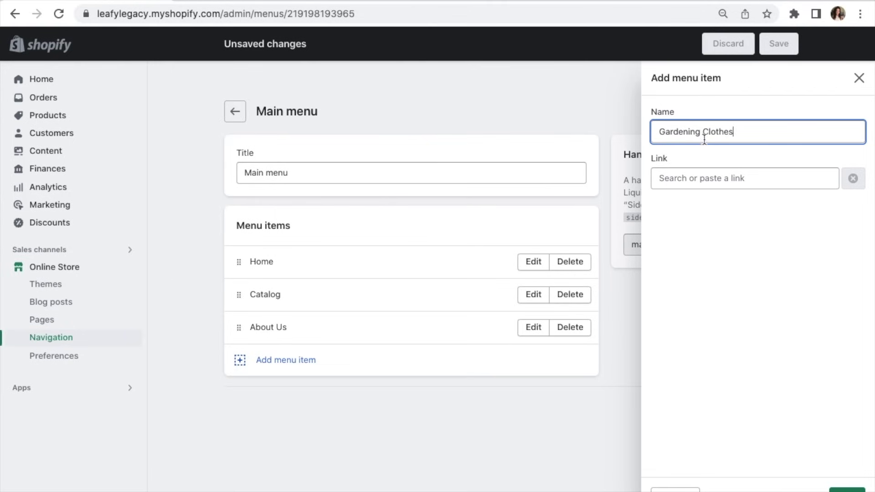
{"action": "left_click", "coordinate": [715, 178]}
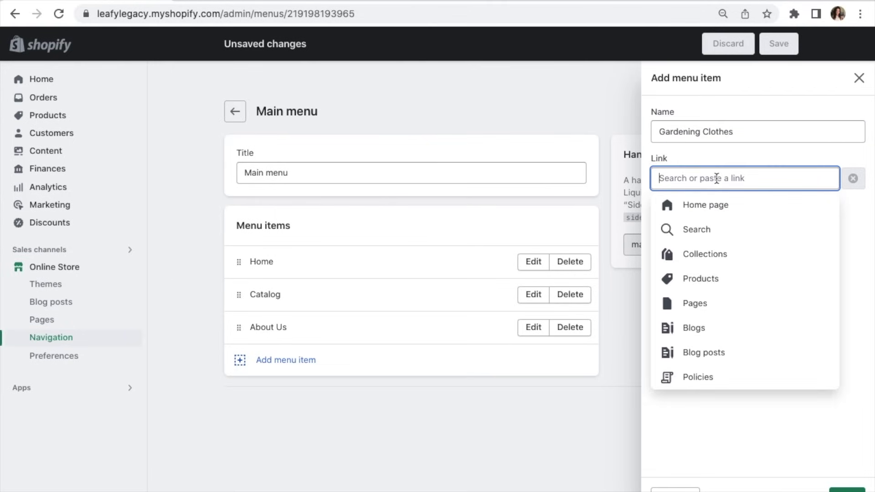
{"action": "left_click", "coordinate": [729, 255]}
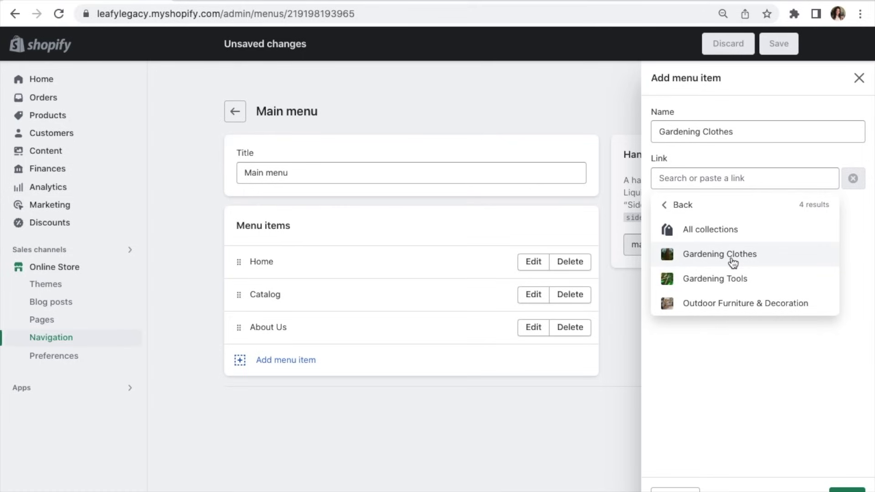
{"action": "left_click", "coordinate": [738, 259]}
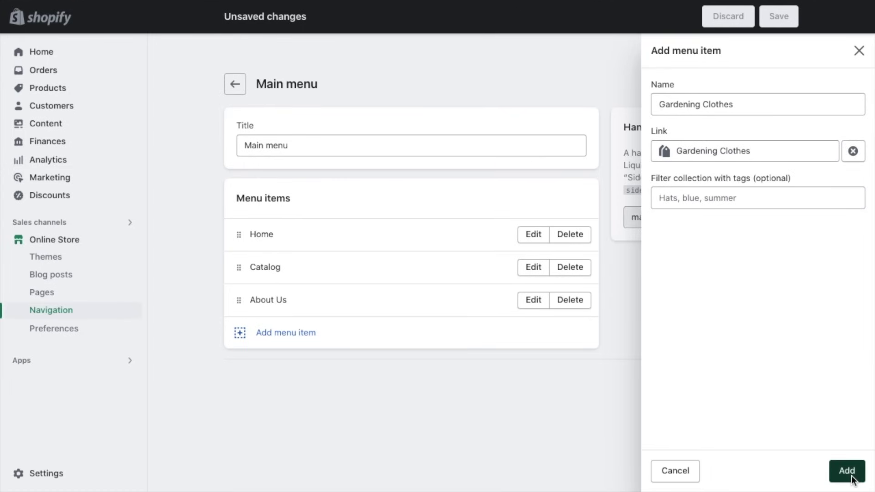
{"action": "left_click", "coordinate": [846, 470]}
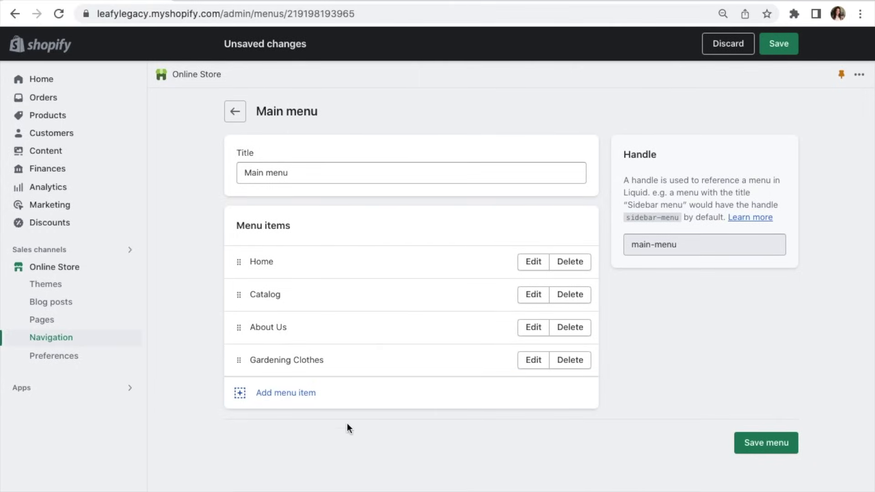
Step: Add a Gardening Tools menu item linked to the Gardening Tools collection
{"action": "left_click", "coordinate": [295, 400]}
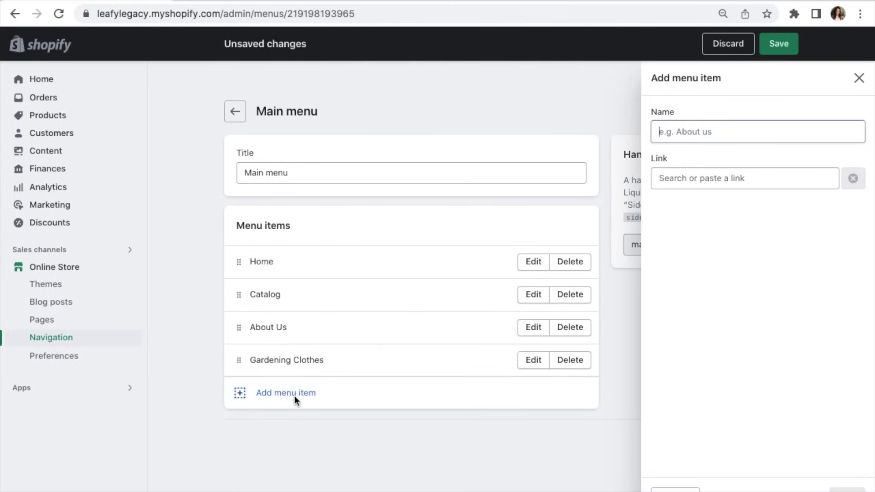
{"action": "type", "text": "Gardening Tools"}
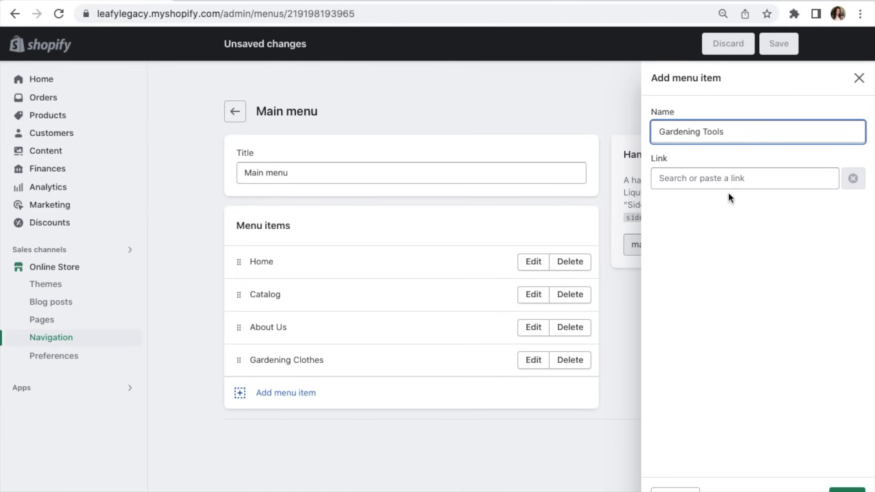
{"action": "left_click", "coordinate": [725, 177]}
{"action": "left_click", "coordinate": [742, 254]}
{"action": "left_click", "coordinate": [747, 277]}
{"action": "left_click", "coordinate": [848, 473]}
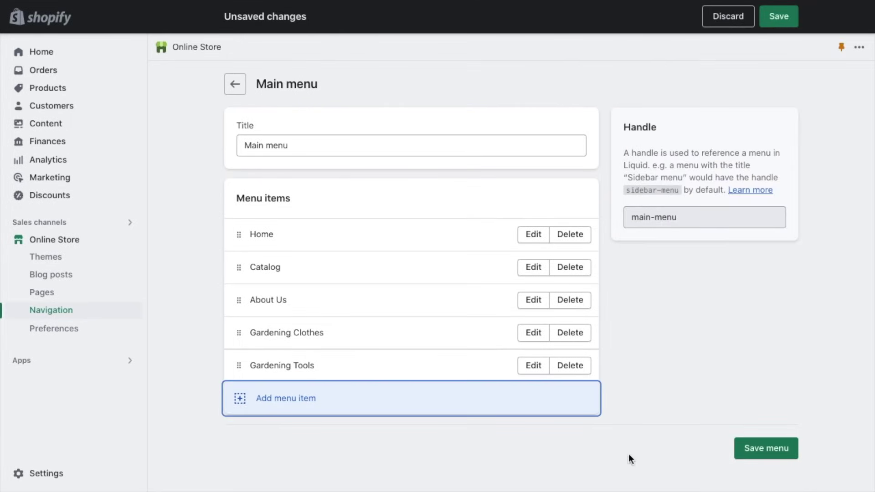
Step: Add a Decoration menu item linked to the Outdoor Furniture & Decoration collection
{"action": "left_click", "coordinate": [280, 398]}
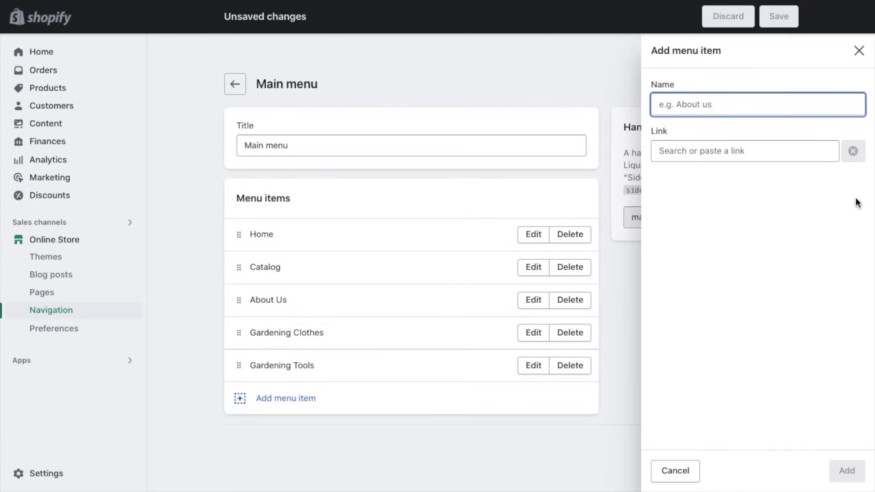
{"action": "type", "text": "Decoration"}
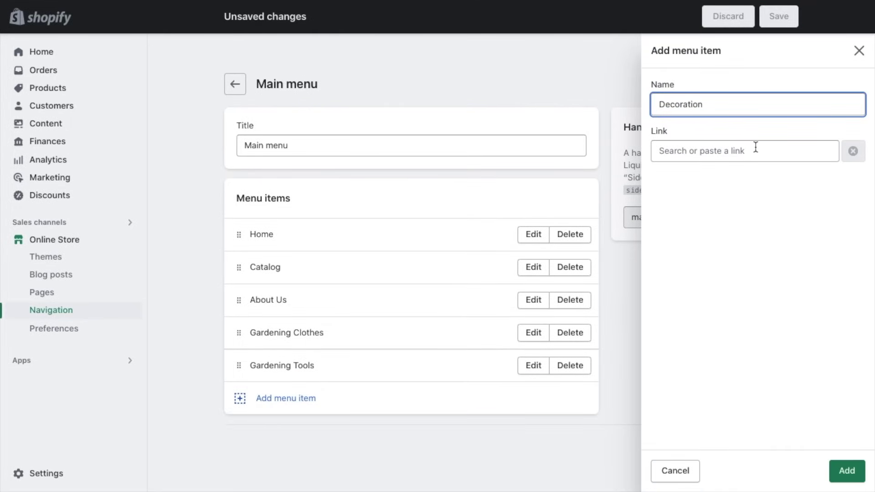
{"action": "left_click", "coordinate": [755, 146]}
{"action": "type", "text": "Decoration"}
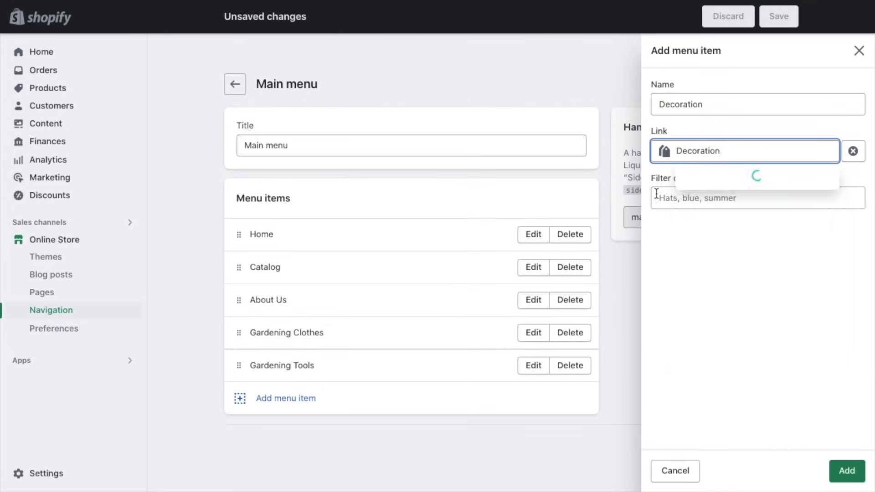
{"action": "left_click", "coordinate": [747, 181]}
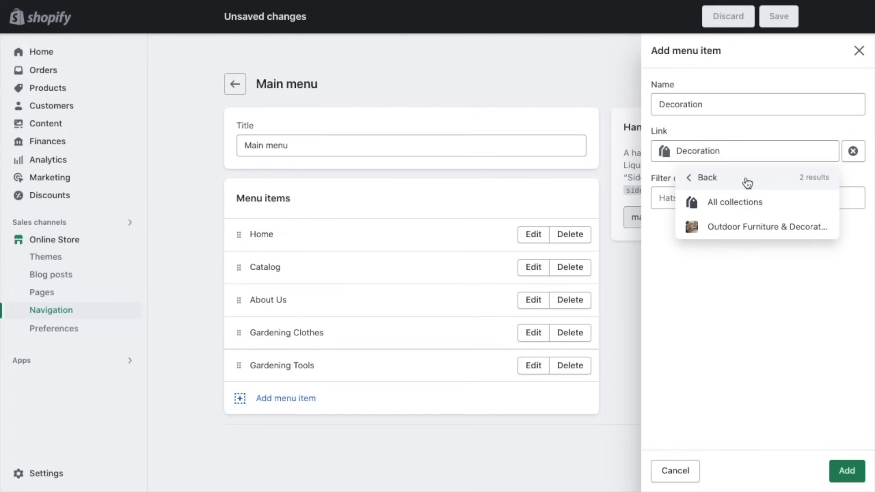
{"action": "left_click", "coordinate": [774, 234]}
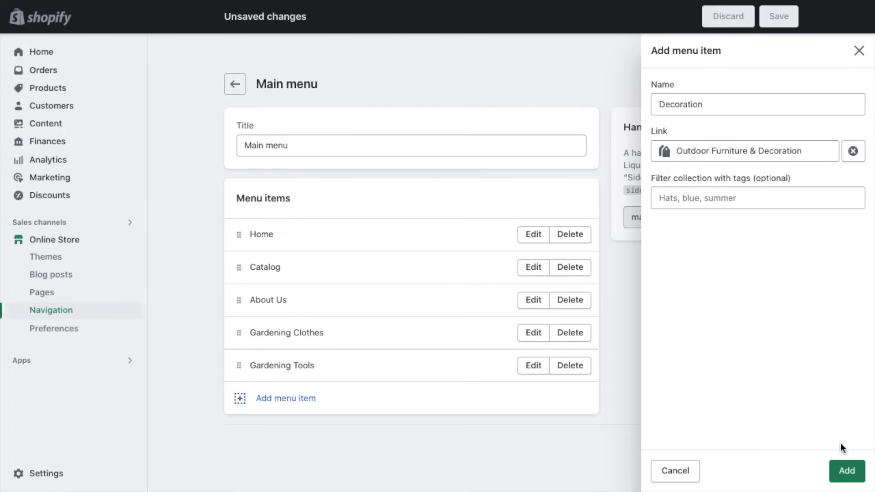
{"action": "left_click", "coordinate": [846, 470]}
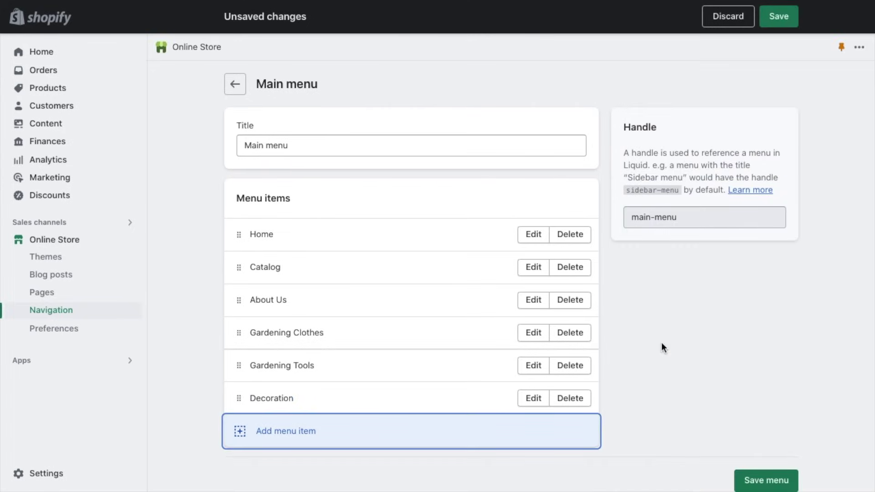
Step: Add an All Products menu item linked to all products
{"action": "left_click", "coordinate": [278, 433]}
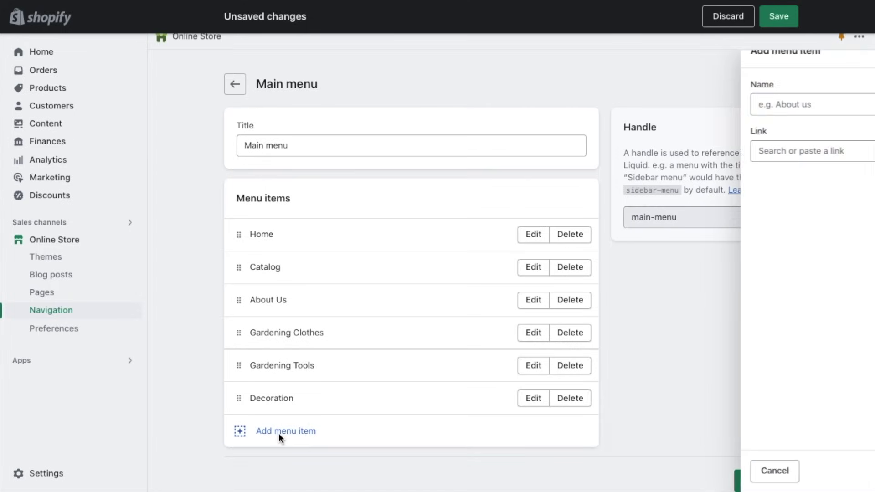
{"action": "type", "text": "All Products"}
{"action": "left_click", "coordinate": [699, 150]}
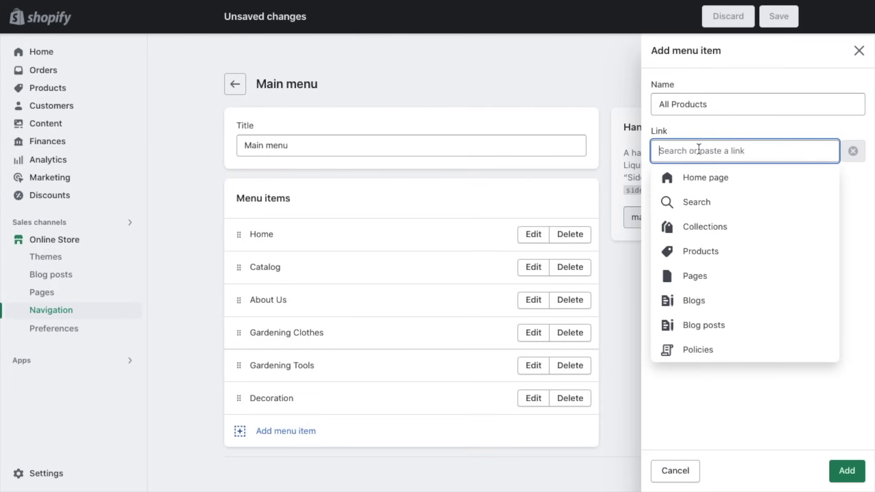
{"action": "left_click", "coordinate": [739, 252]}
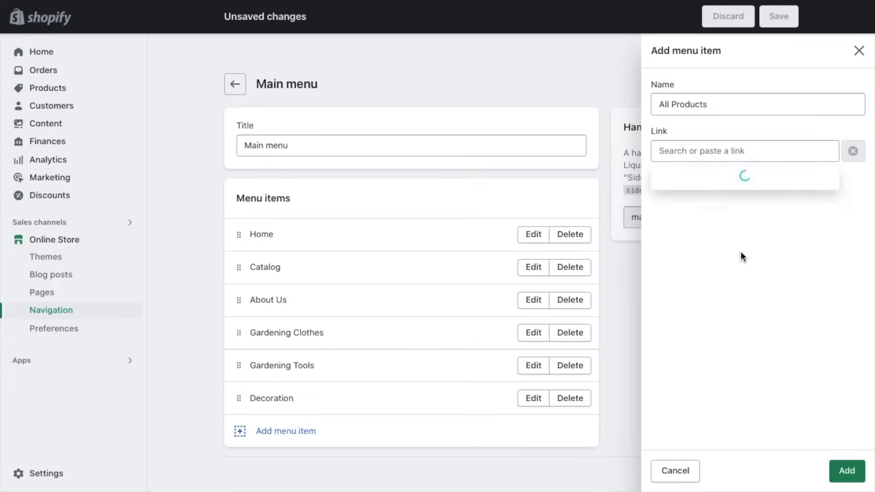
{"action": "left_click", "coordinate": [714, 204]}
{"action": "left_click", "coordinate": [843, 471]}
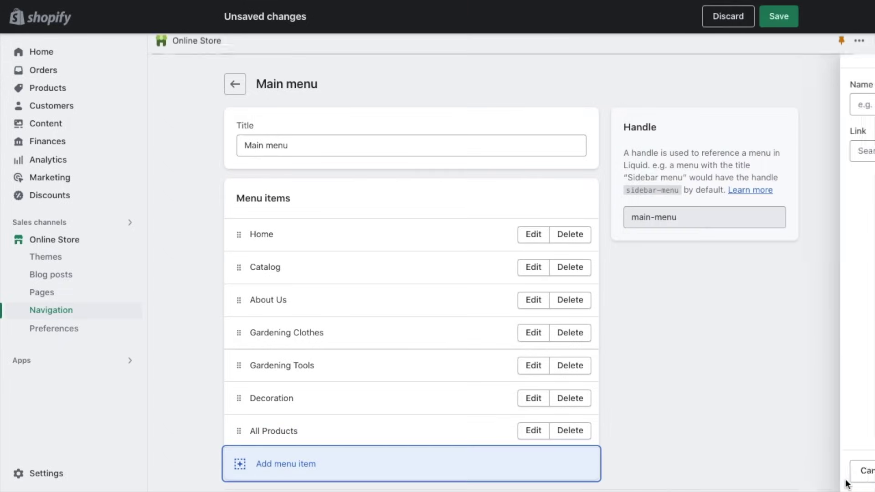
Step: Drag to nest the new items under Gardening Tools and save the Main menu
{"action": "scroll", "coordinate": [686, 393], "scroll_direction": "down", "scroll_amount": 1}
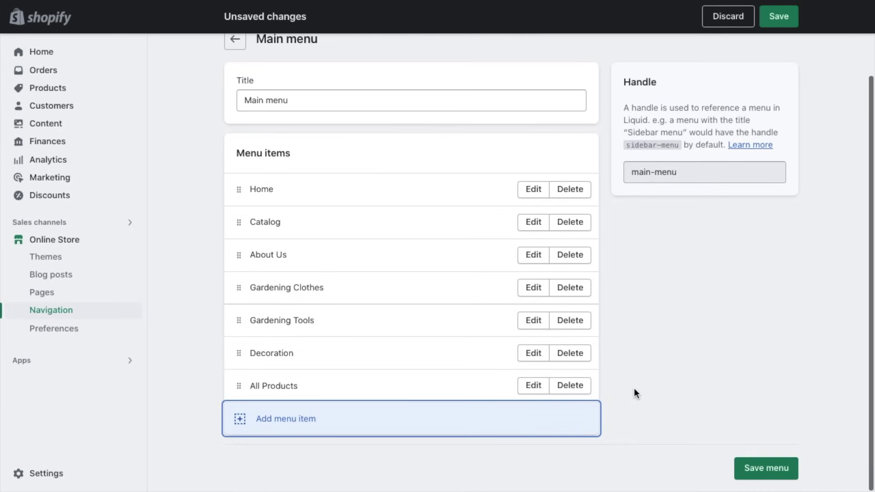
{"action": "left_click_drag", "start_coordinate": [236, 387], "coordinate": [260, 368]}
{"action": "scroll", "coordinate": [258, 413], "scroll_direction": "down", "scroll_amount": 2}
{"action": "left_click_drag", "start_coordinate": [240, 402], "coordinate": [274, 362]}
{"action": "scroll", "coordinate": [319, 384], "scroll_direction": "down", "scroll_amount": 1}
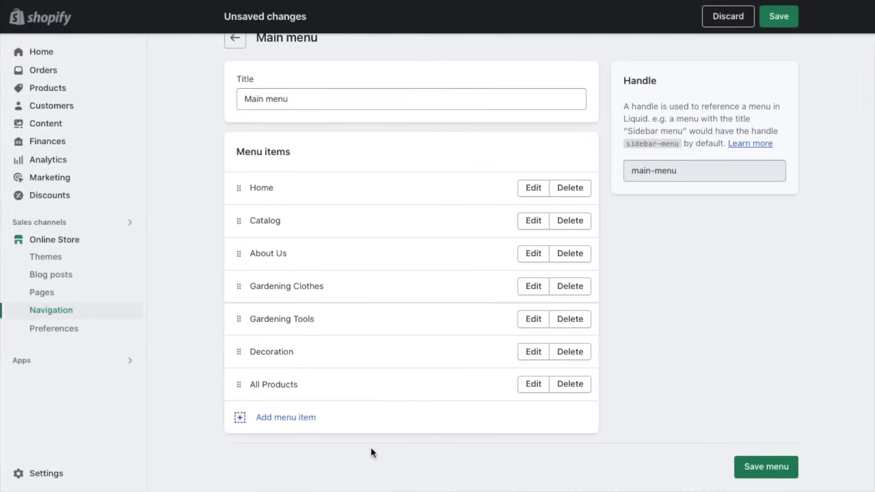
{"action": "left_click", "coordinate": [779, 17]}
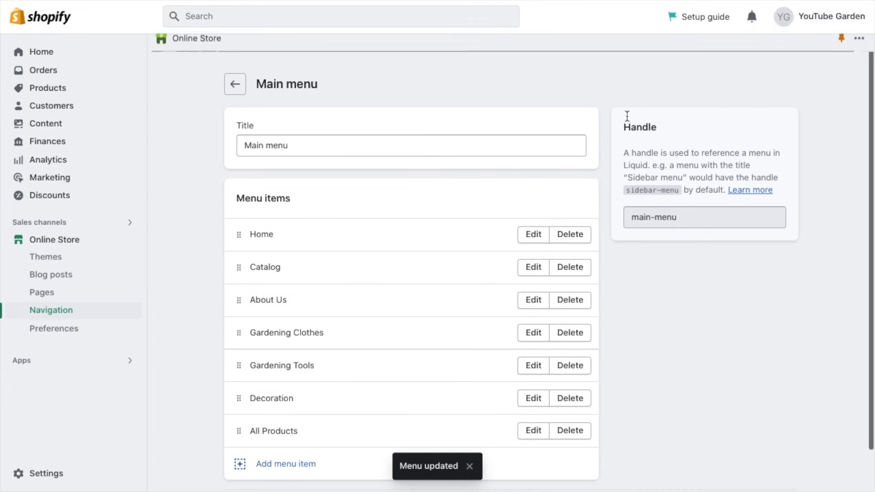
Step: Open the Footer menu and add a Shipping & Returns item linked to its page
{"action": "left_click", "coordinate": [235, 86]}
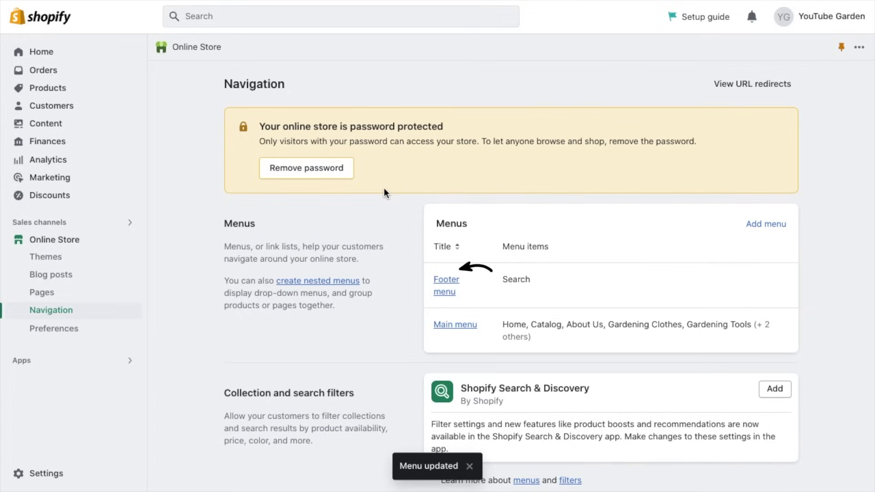
{"action": "left_click", "coordinate": [445, 284]}
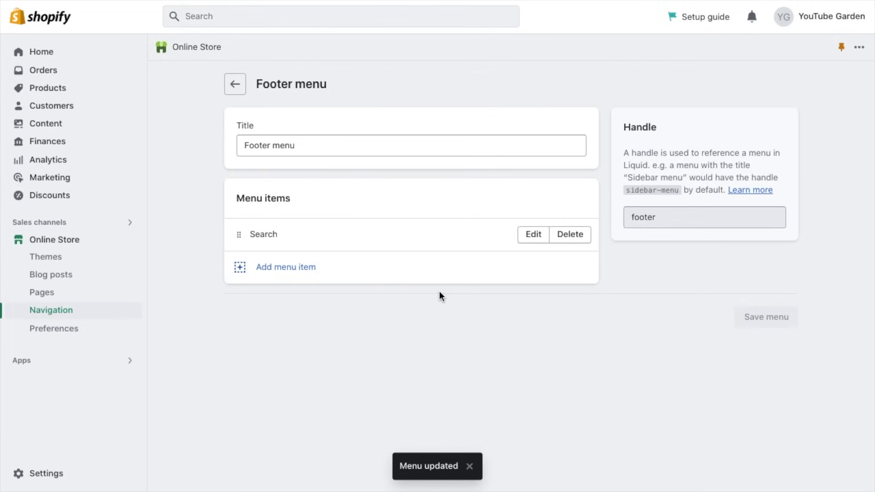
{"action": "left_click", "coordinate": [288, 269]}
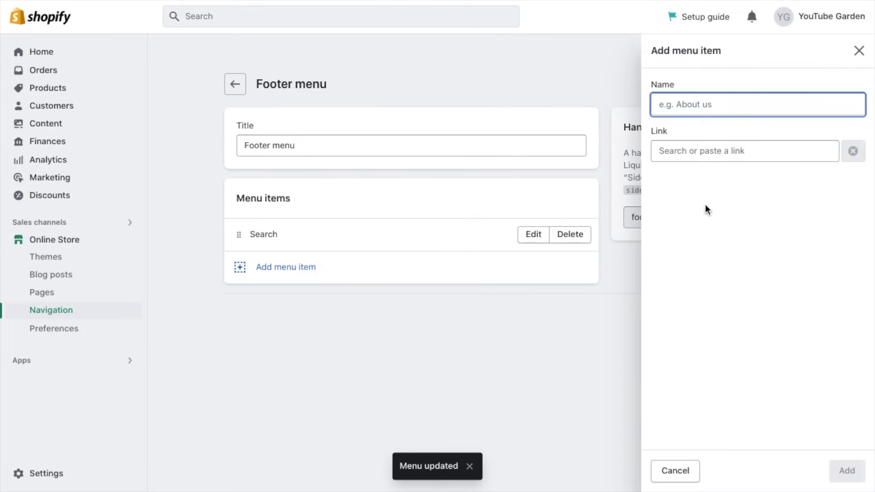
{"action": "type", "text": "Shipp"}
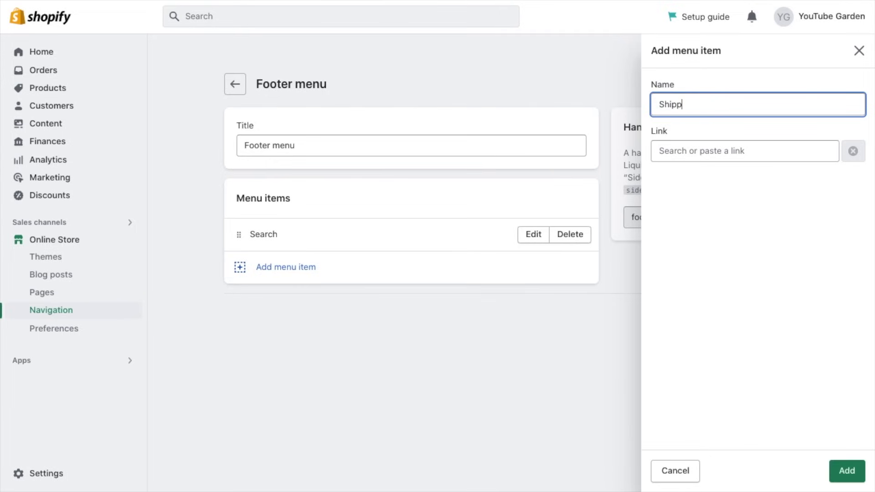
{"action": "type", "text": "ing & Returns"}
{"action": "left_click", "coordinate": [719, 151]}
{"action": "left_click", "coordinate": [744, 278]}
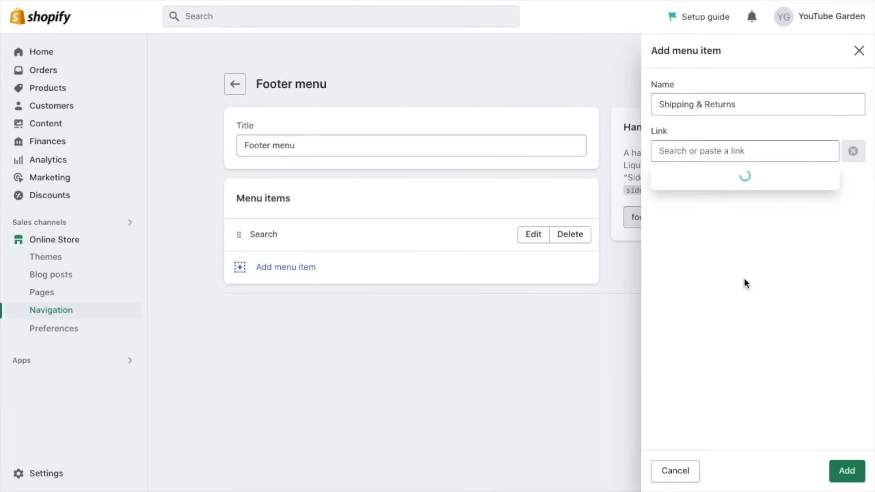
{"action": "left_click", "coordinate": [714, 232]}
{"action": "left_click", "coordinate": [846, 471]}
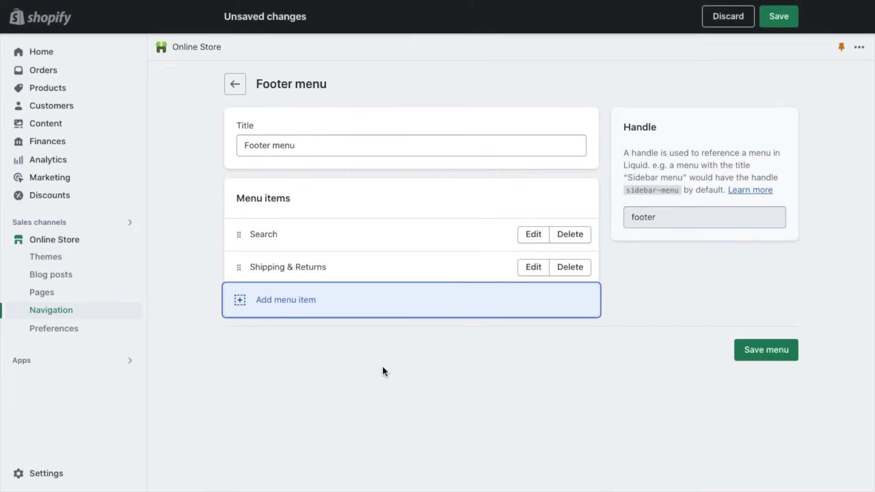
Step: Add an About Us footer item linked to the About Us page
{"action": "left_click", "coordinate": [301, 316]}
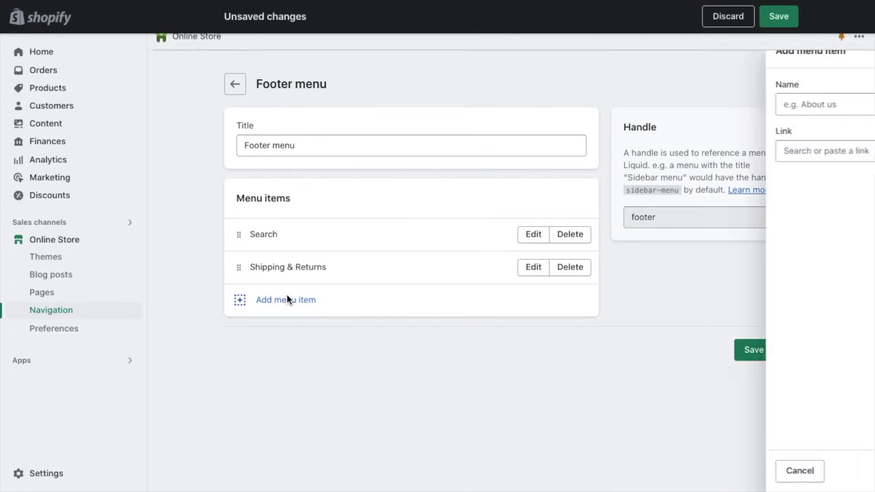
{"action": "type", "text": "About Us"}
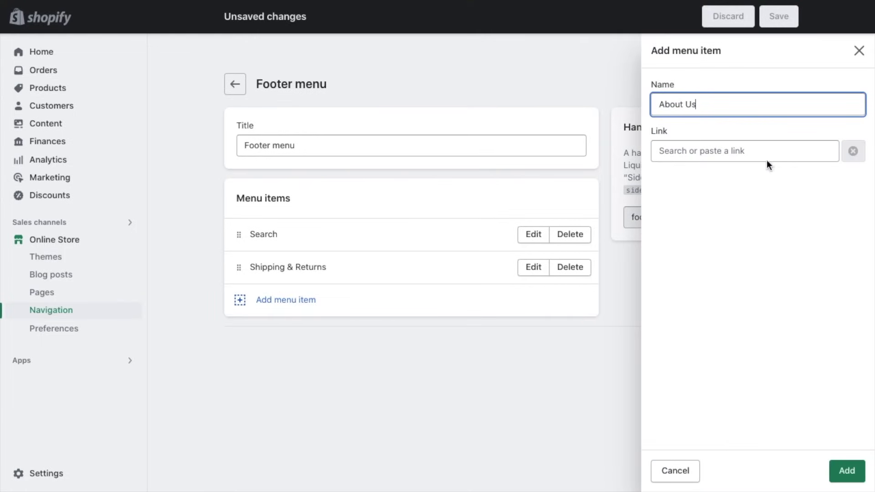
{"action": "left_click", "coordinate": [783, 152]}
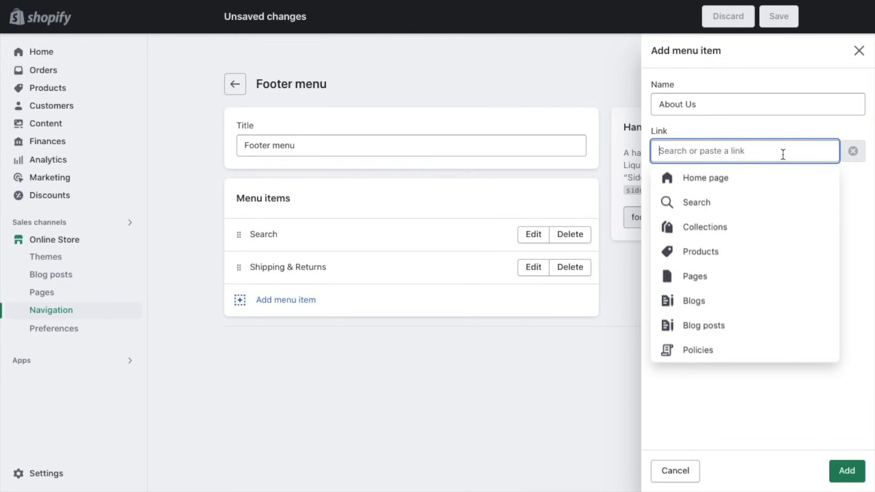
{"action": "left_click", "coordinate": [709, 276]}
{"action": "left_click", "coordinate": [687, 202]}
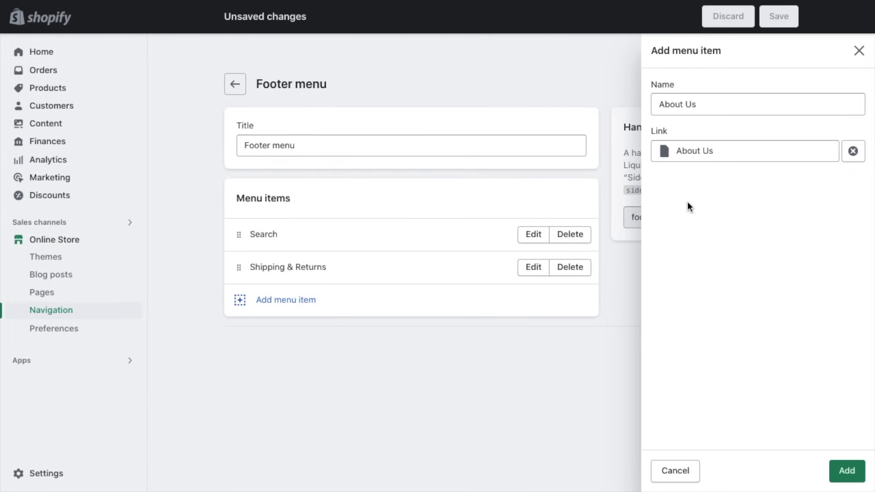
{"action": "left_click", "coordinate": [839, 469]}
Step: Add a Gardening Tools footer item linked to the Gardening Tools collection
{"action": "left_click", "coordinate": [293, 335]}
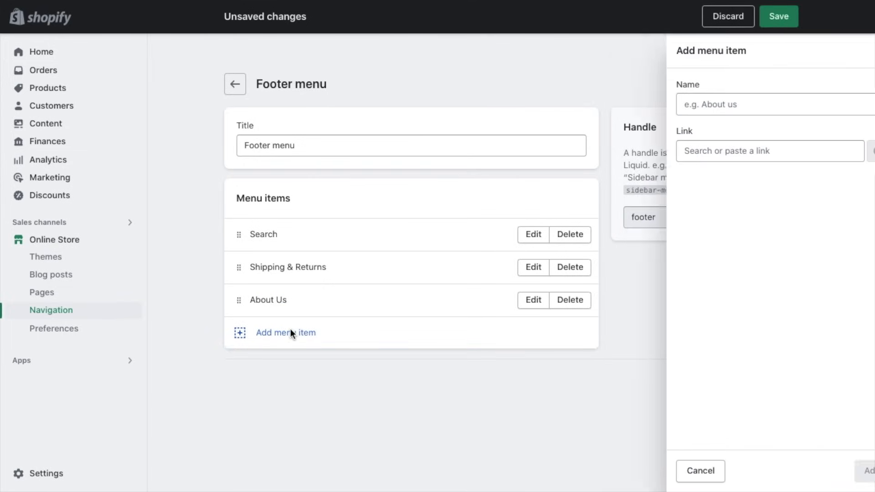
{"action": "type", "text": "Gardening Too"}
{"action": "left_click", "coordinate": [735, 151]}
{"action": "left_click", "coordinate": [742, 227]}
{"action": "left_click", "coordinate": [752, 251]}
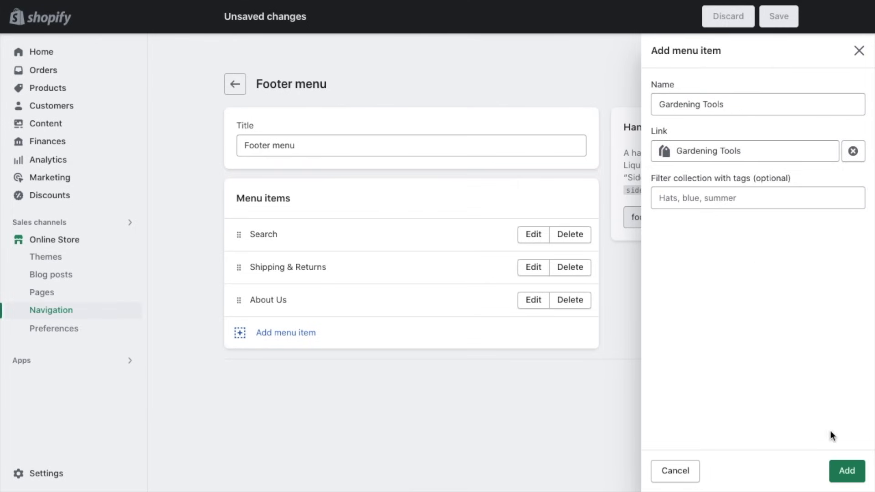
{"action": "left_click", "coordinate": [845, 471]}
Step: Add an All Products footer item linking to all products, then save the Footer menu
{"action": "left_click", "coordinate": [299, 376]}
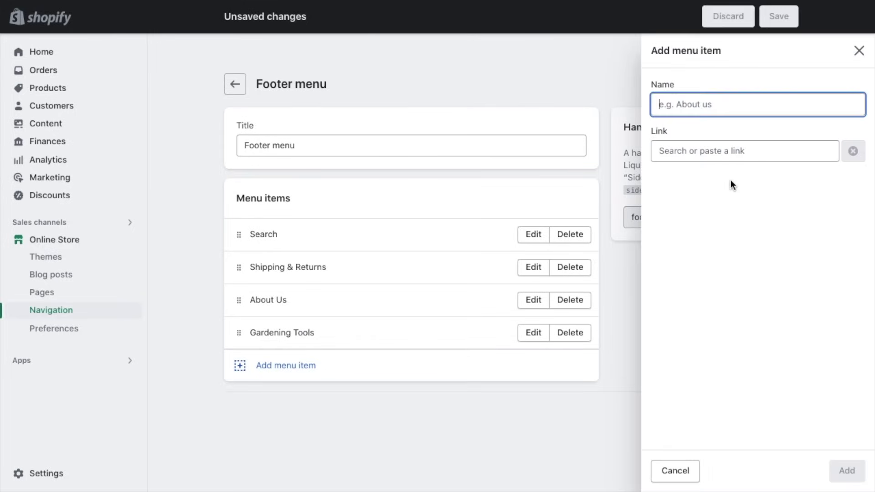
{"action": "type", "text": "All Products"}
{"action": "left_click", "coordinate": [788, 157]}
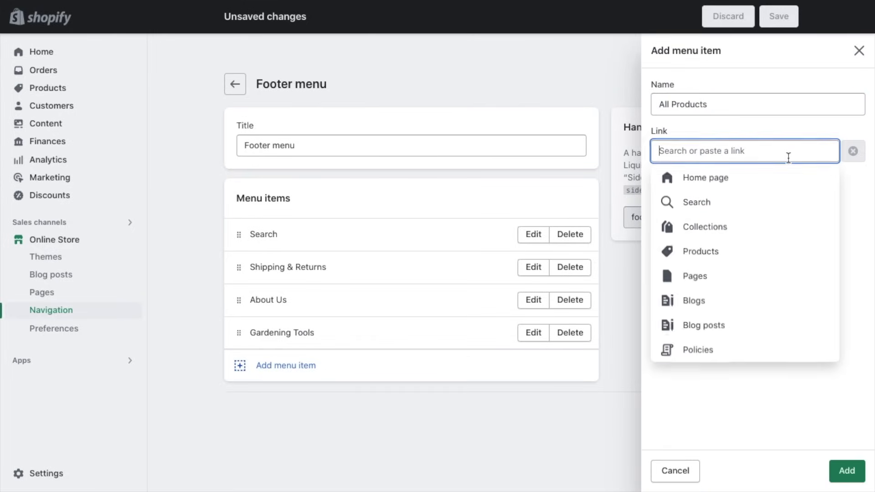
{"action": "left_click", "coordinate": [737, 252]}
{"action": "left_click", "coordinate": [706, 200]}
{"action": "left_click", "coordinate": [847, 470]}
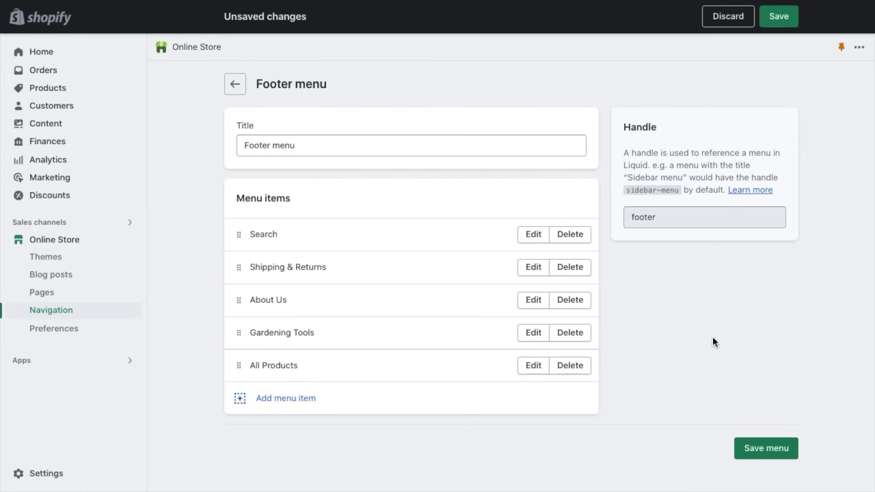
{"action": "left_click", "coordinate": [777, 16]}
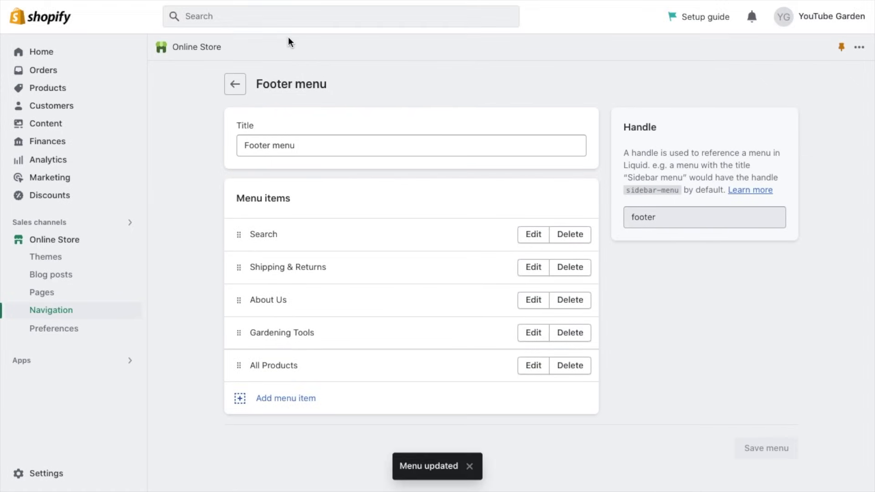
Step: In the Dawn theme editor, view the Footer section and check which footer blocks can be added
{"action": "left_click", "coordinate": [242, 17]}
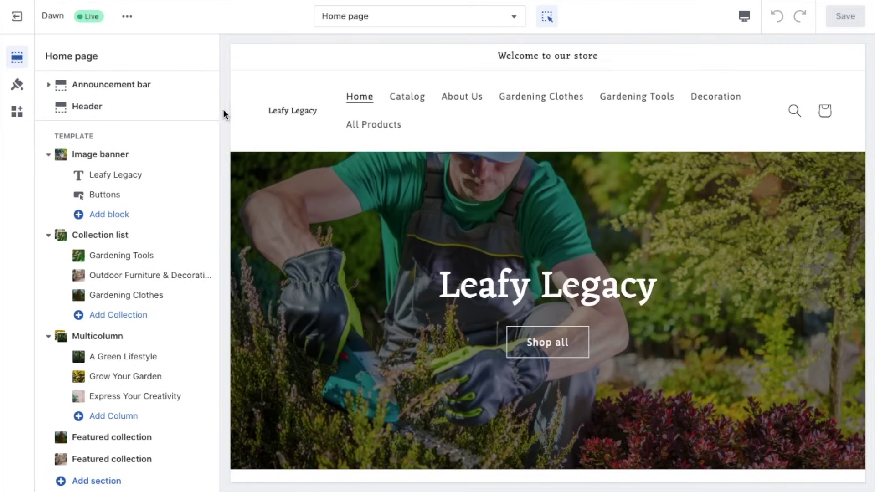
{"action": "scroll", "coordinate": [173, 300], "scroll_direction": "down", "scroll_amount": 1}
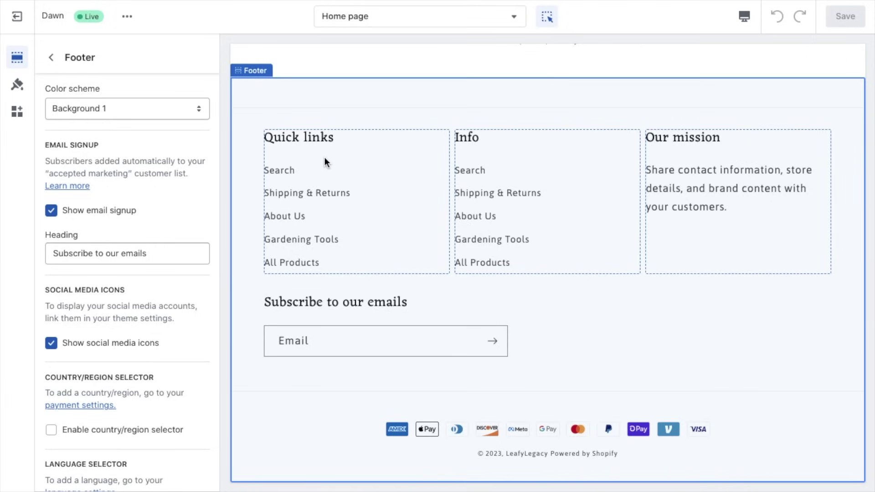
{"action": "mouse_move", "coordinate": [324, 157]}
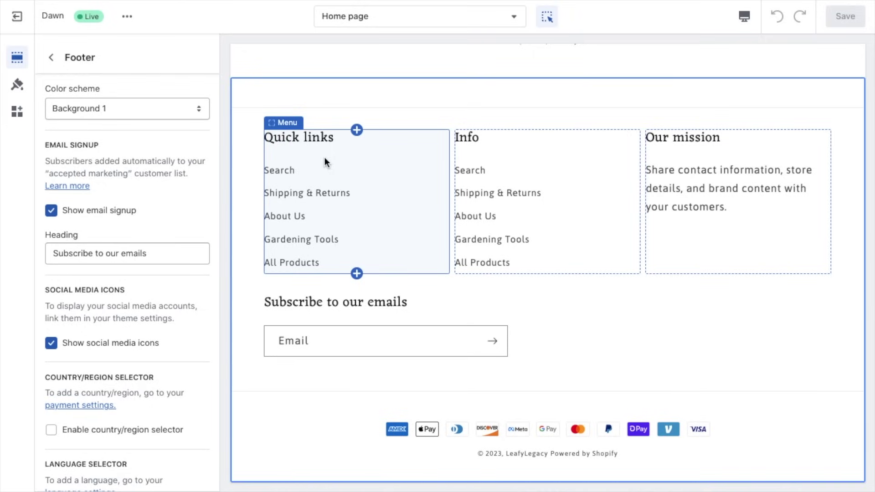
{"action": "left_click", "coordinate": [51, 57]}
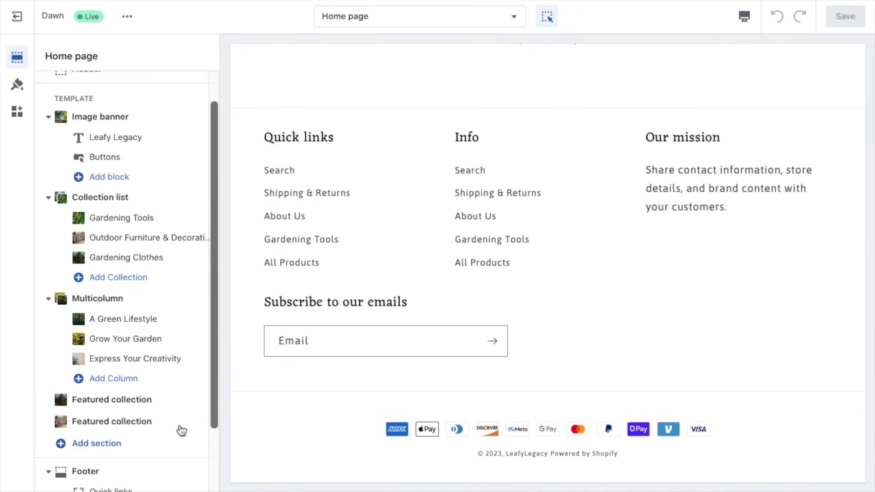
{"action": "scroll", "coordinate": [182, 431], "scroll_direction": "down", "scroll_amount": 2}
{"action": "left_click", "coordinate": [118, 474]}
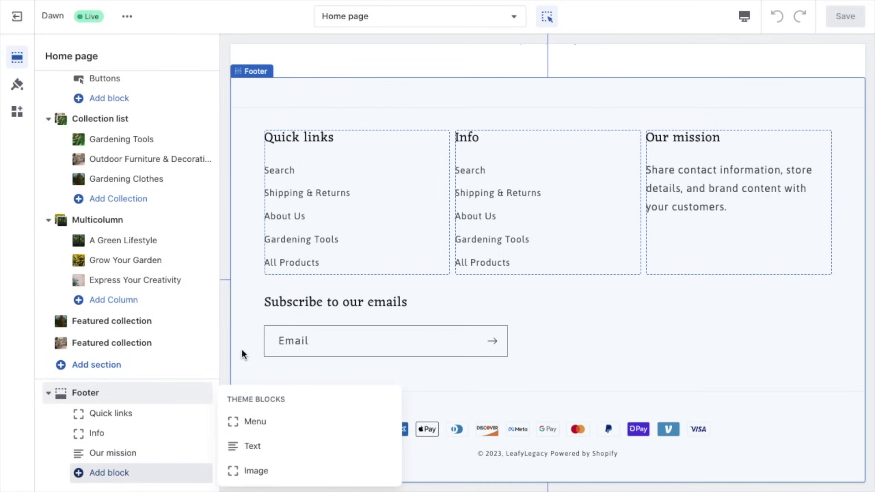
{"action": "left_click", "coordinate": [226, 359]}
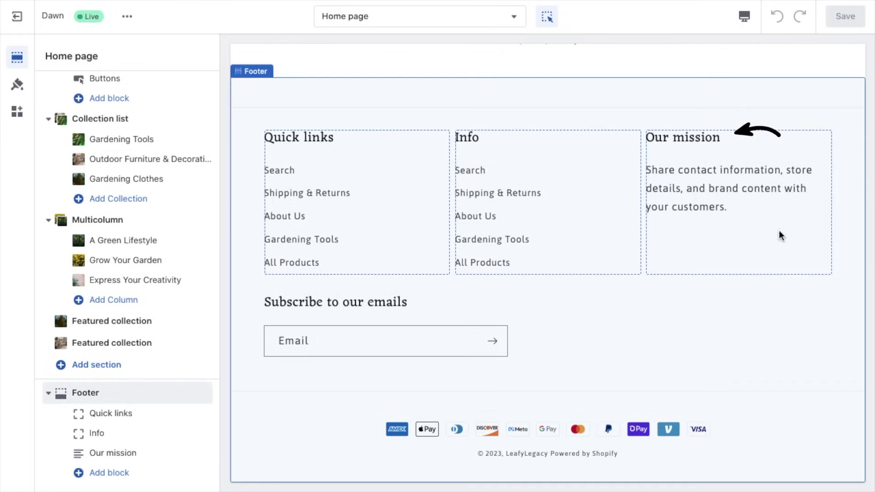
Step: Replace the Our mission subtext with the contact e-mail and 'Example phone number and address', then save
{"action": "left_click", "coordinate": [723, 193]}
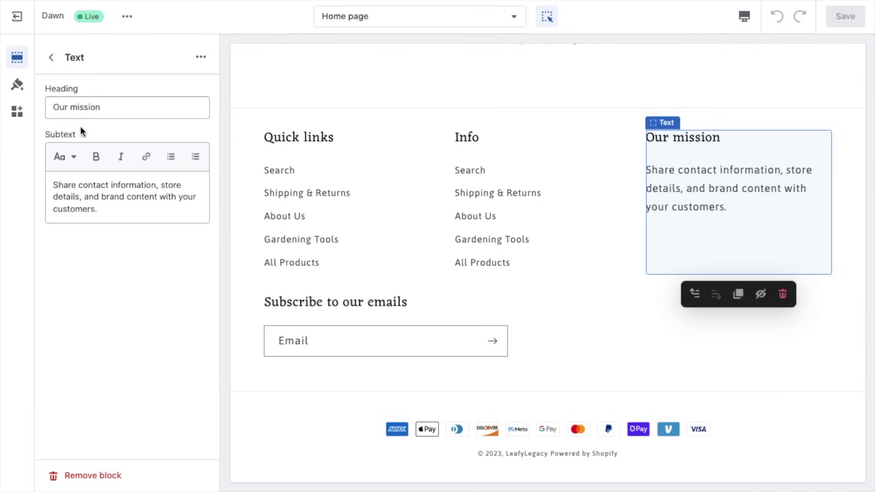
{"action": "left_click_drag", "start_coordinate": [112, 209], "coordinate": [51, 187]}
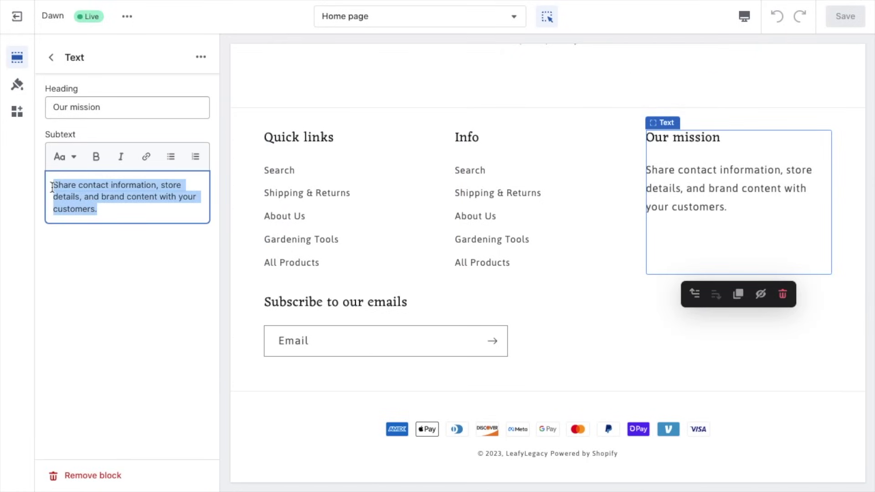
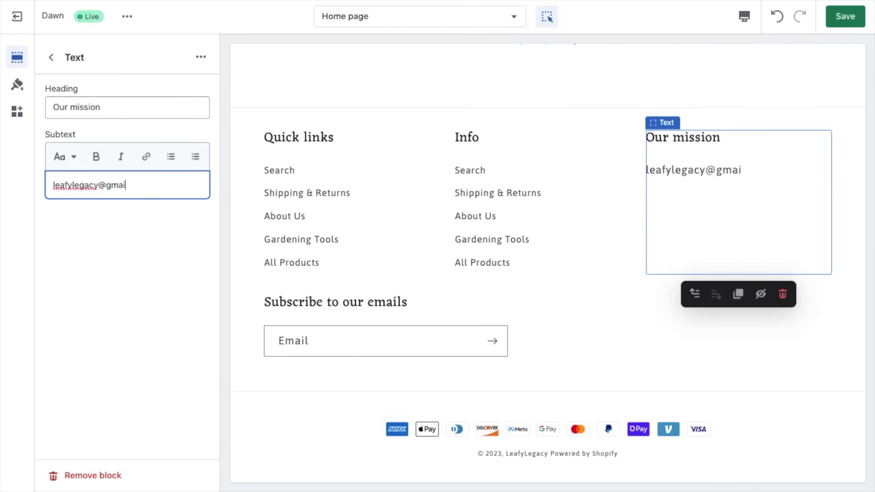
{"action": "key", "text": "Return"}
{"action": "type", "text": "Example phone number and address"}
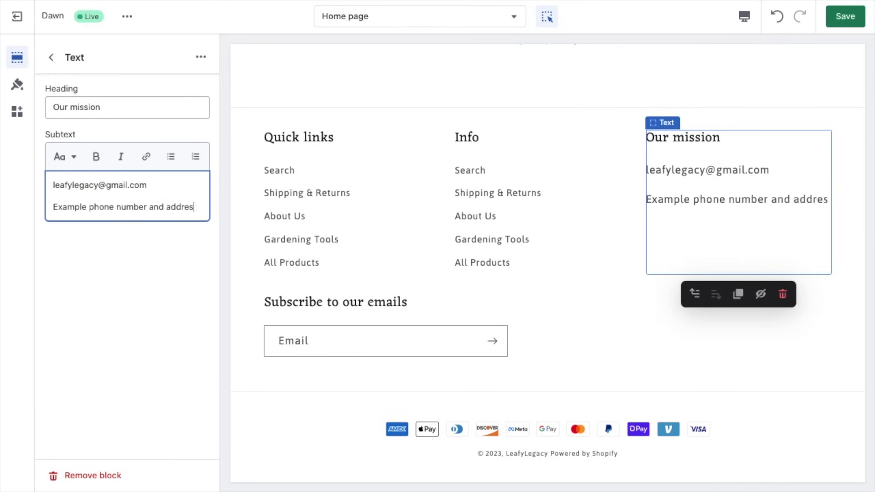
{"action": "left_click", "coordinate": [848, 22]}
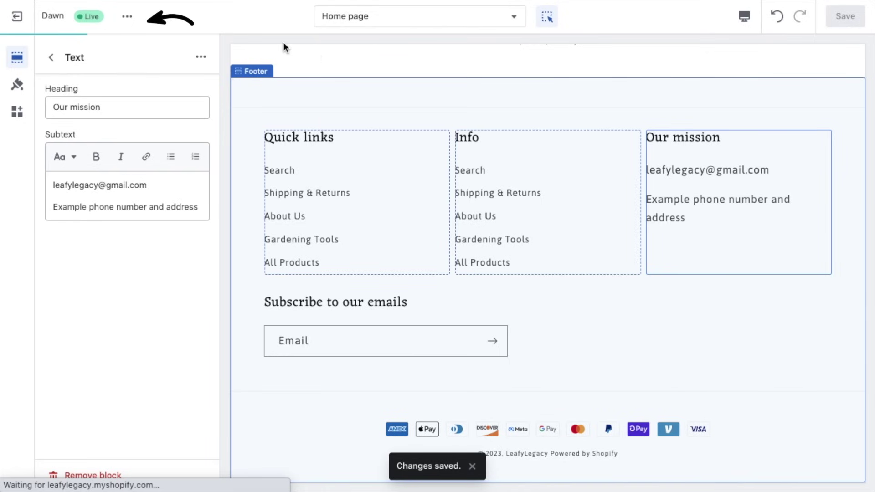
{"action": "left_click", "coordinate": [128, 19]}
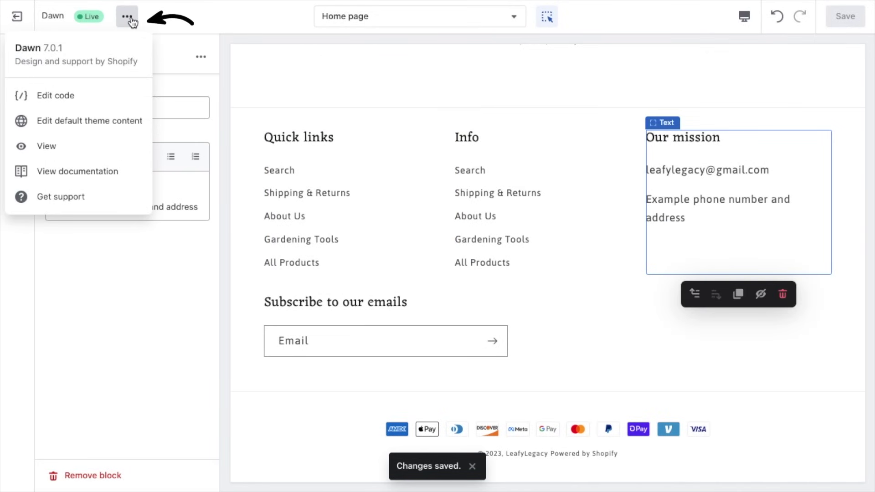
Step: Open the live Leafy Legacy storefront and scroll through the home page
{"action": "left_click", "coordinate": [64, 152]}
{"action": "scroll", "coordinate": [821, 322], "scroll_direction": "down", "scroll_amount": 4}
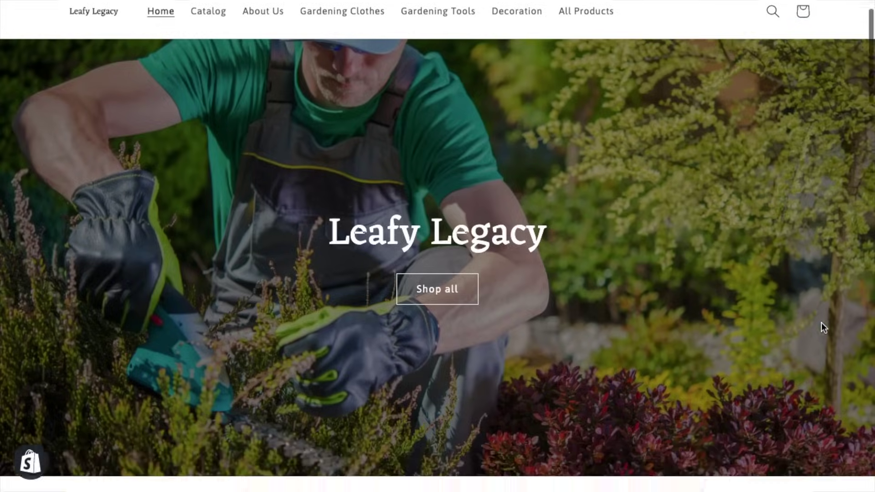
{"action": "scroll", "coordinate": [823, 328], "scroll_direction": "down", "scroll_amount": 5}
{"action": "scroll", "coordinate": [846, 401], "scroll_direction": "down", "scroll_amount": 7}
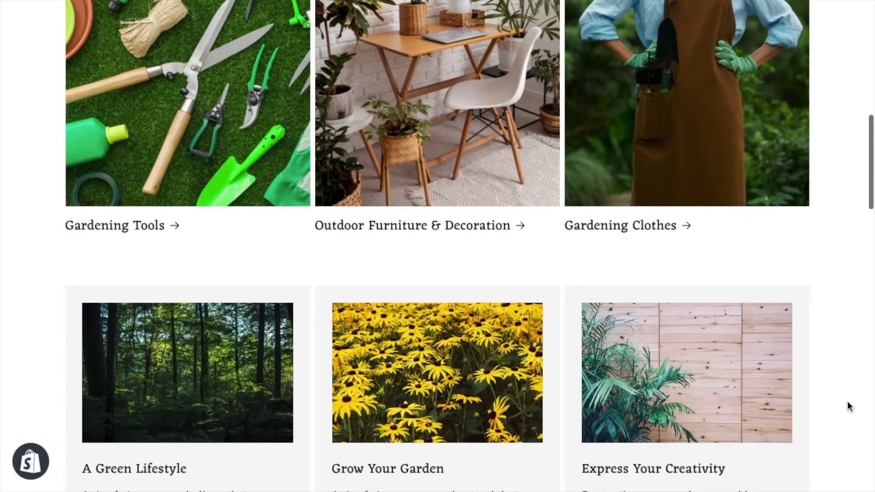
{"action": "scroll", "coordinate": [846, 401], "scroll_direction": "down", "scroll_amount": 10}
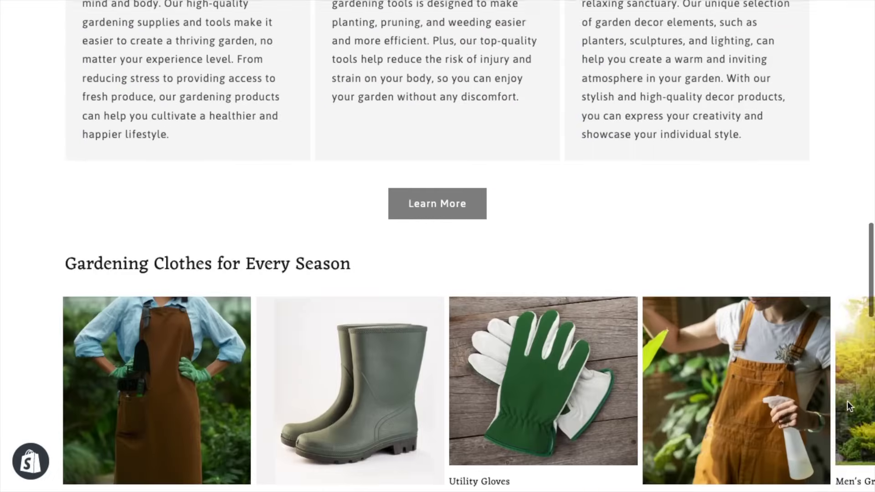
{"action": "scroll", "coordinate": [847, 405], "scroll_direction": "down", "scroll_amount": 11}
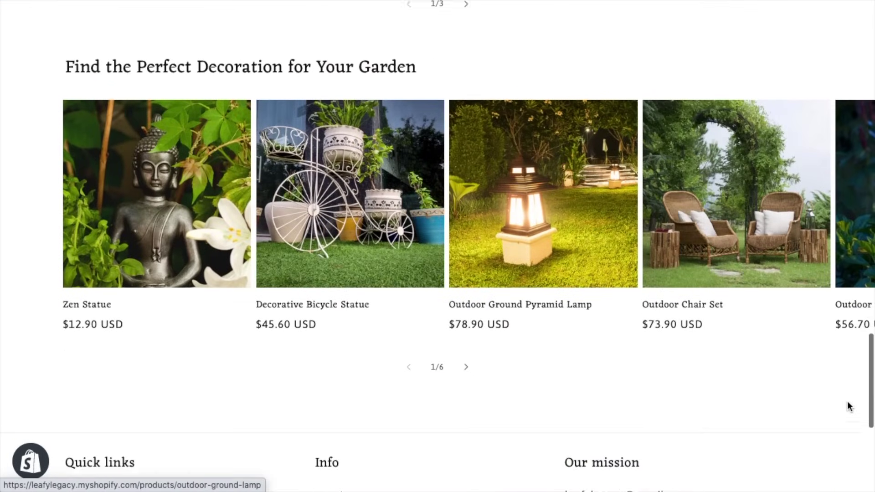
{"action": "scroll", "coordinate": [848, 405], "scroll_direction": "down", "scroll_amount": 2}
{"action": "scroll", "coordinate": [848, 405], "scroll_direction": "up", "scroll_amount": 4}
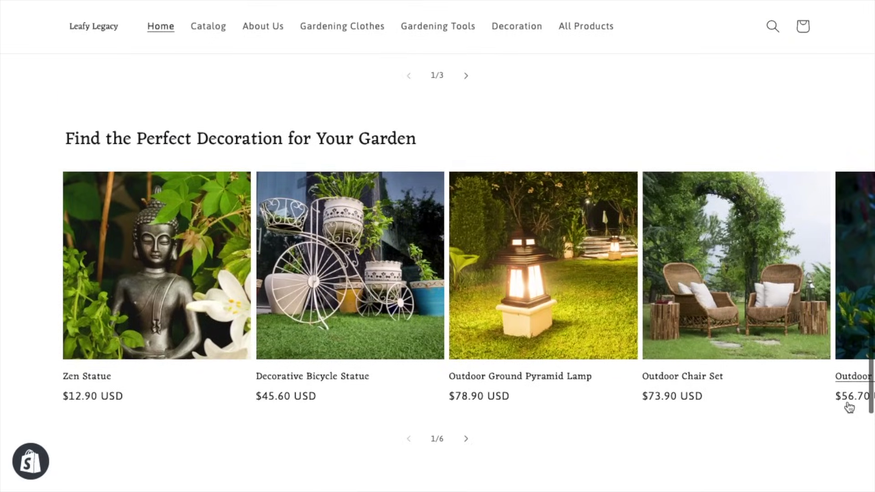
Step: Open the Decorative Bicycle Statue product page and scroll through it
{"action": "left_click", "coordinate": [338, 299]}
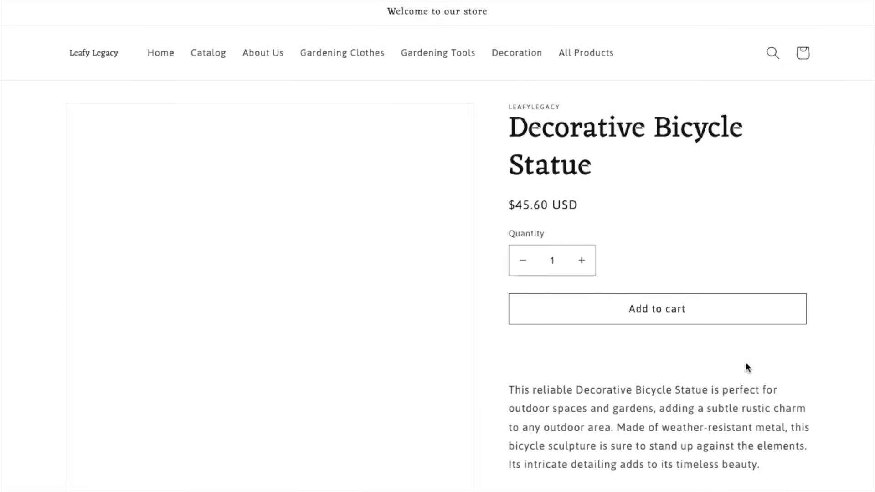
{"action": "scroll", "coordinate": [804, 387], "scroll_direction": "down", "scroll_amount": 9}
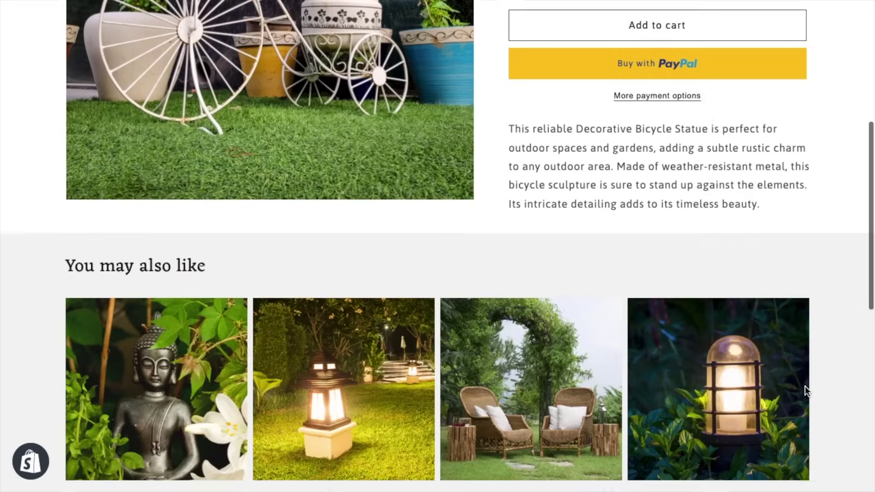
{"action": "scroll", "coordinate": [806, 393], "scroll_direction": "down", "scroll_amount": 4}
{"action": "scroll", "coordinate": [807, 393], "scroll_direction": "up", "scroll_amount": 10}
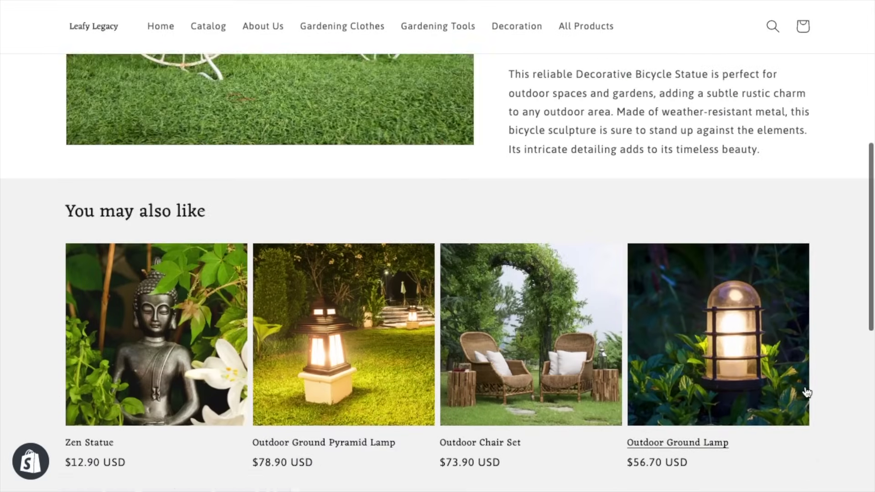
{"action": "scroll", "coordinate": [807, 393], "scroll_direction": "up", "scroll_amount": 3}
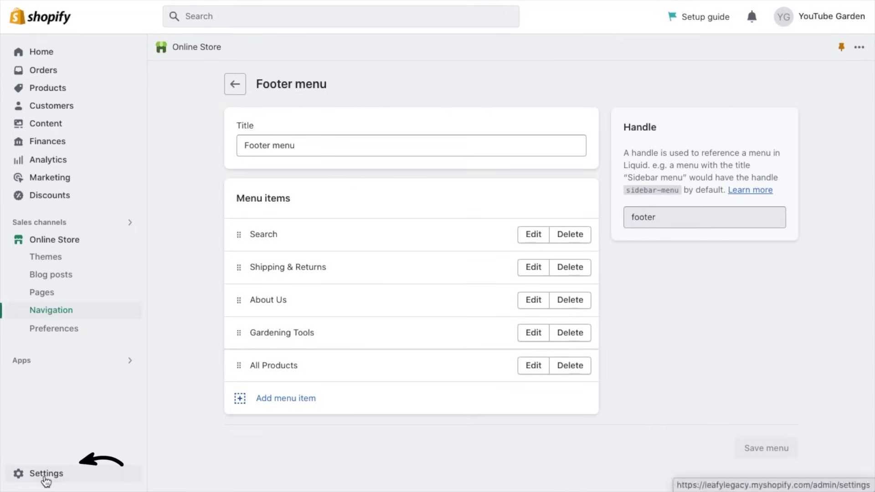
Step: Open store Settings and keep the store currency as US dollars (USD)
{"action": "left_click", "coordinate": [36, 480]}
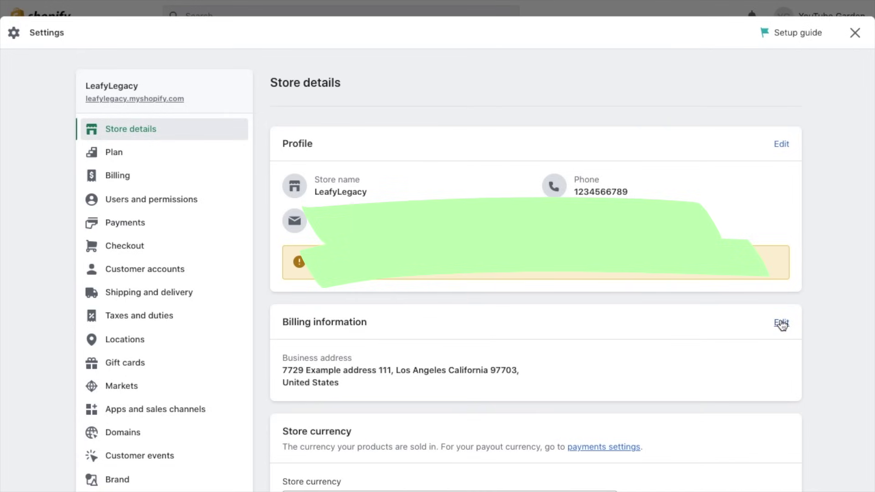
{"action": "scroll", "coordinate": [782, 324], "scroll_direction": "down", "scroll_amount": 7}
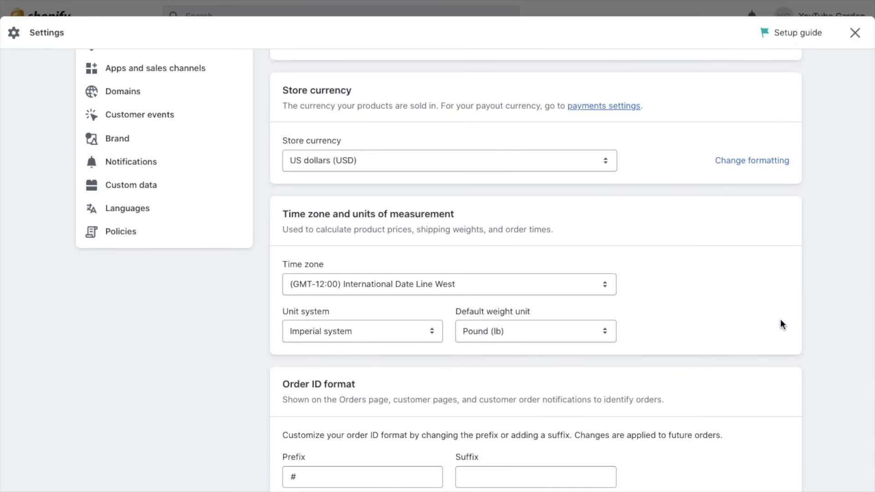
{"action": "left_click", "coordinate": [556, 166]}
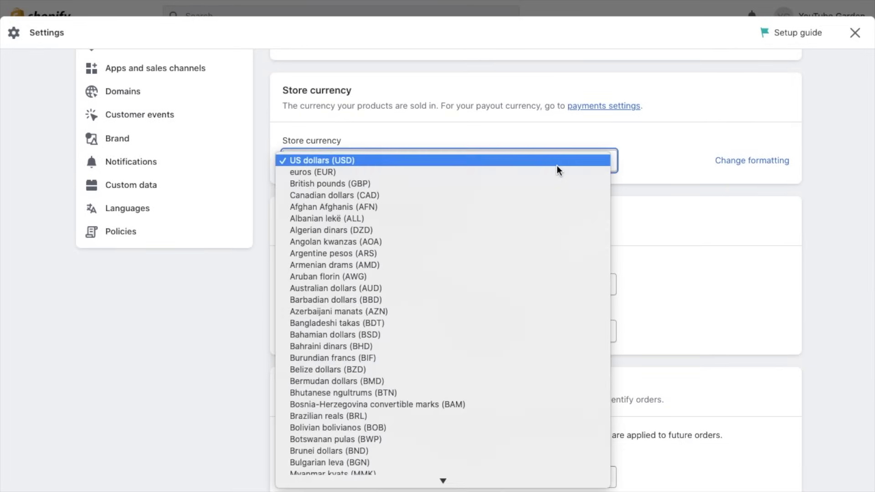
{"action": "left_click", "coordinate": [556, 167]}
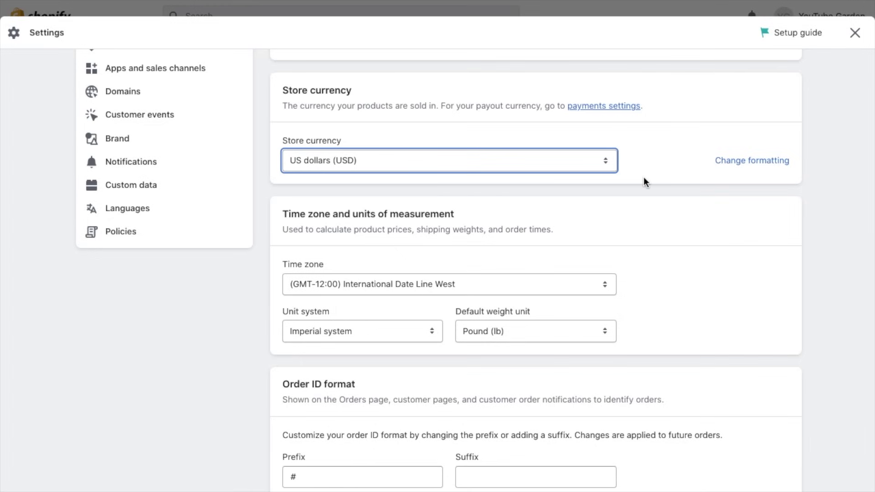
{"action": "left_click", "coordinate": [657, 164]}
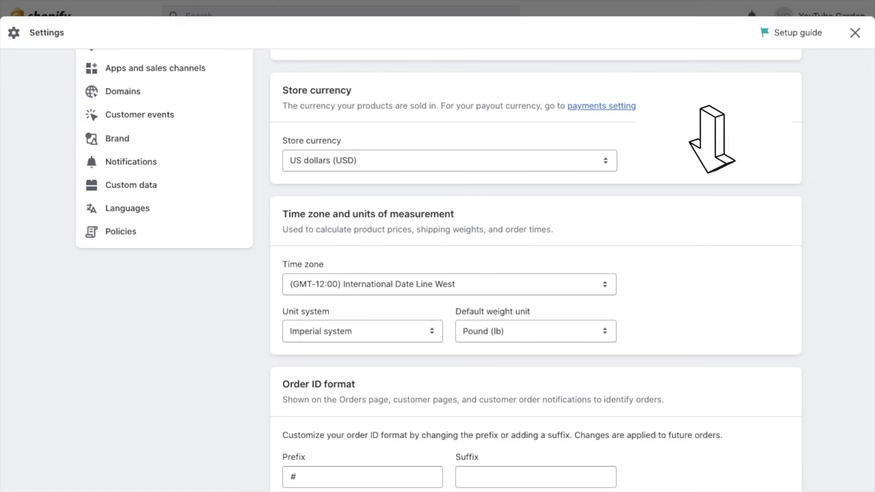
{"action": "scroll", "coordinate": [657, 161], "scroll_direction": "up", "scroll_amount": 5}
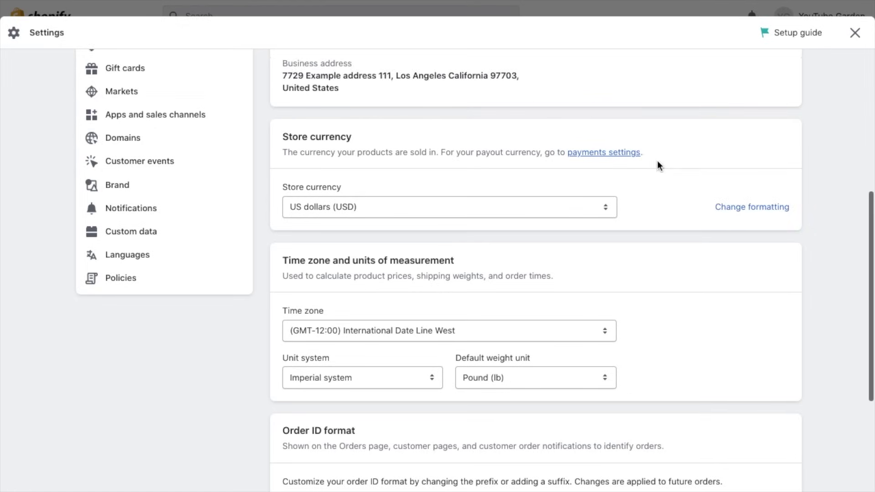
Step: Open Payments, check the Shopify Payments account setup, and review the PayPal and Amazon Pay providers
{"action": "left_click", "coordinate": [214, 125]}
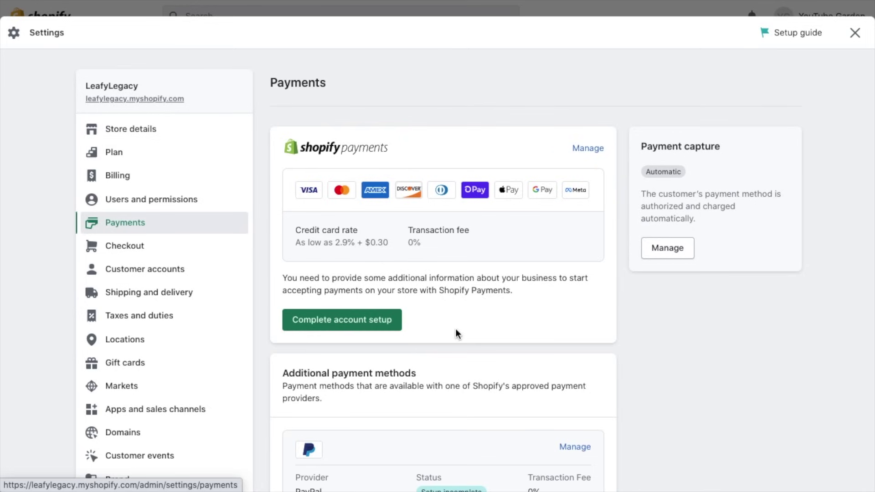
{"action": "left_click", "coordinate": [348, 324]}
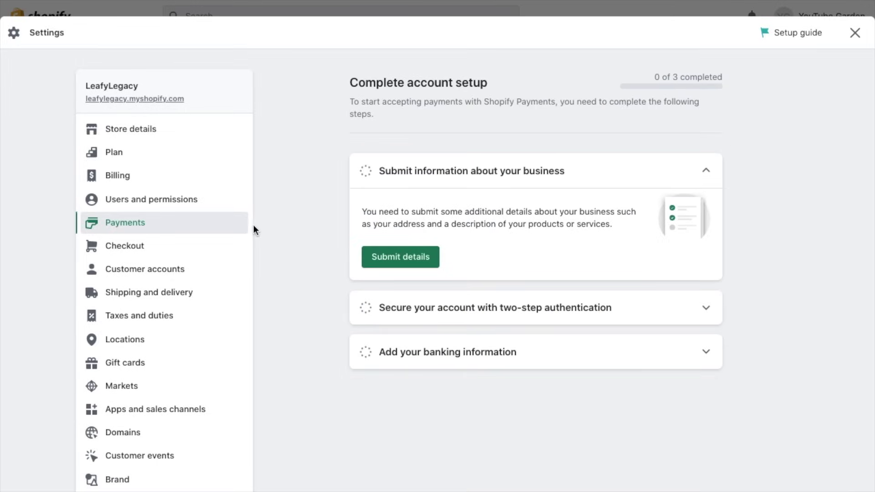
{"action": "left_click", "coordinate": [223, 226]}
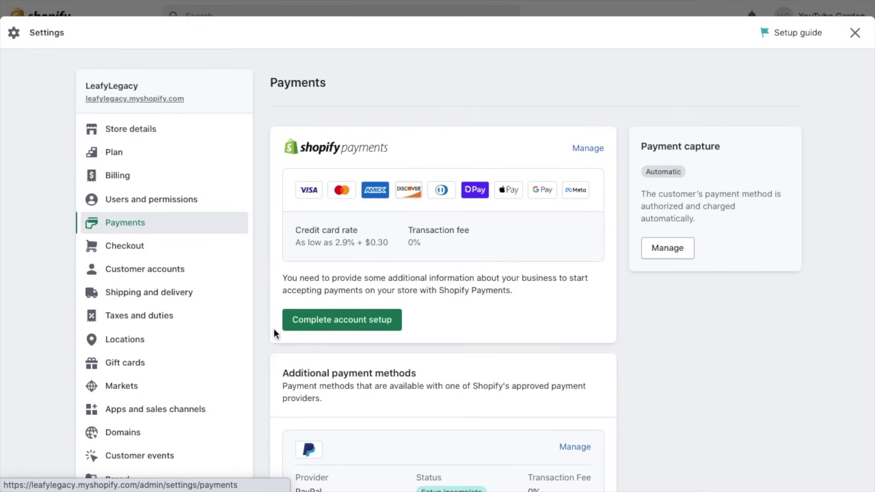
{"action": "scroll", "coordinate": [273, 333], "scroll_direction": "down", "scroll_amount": 5}
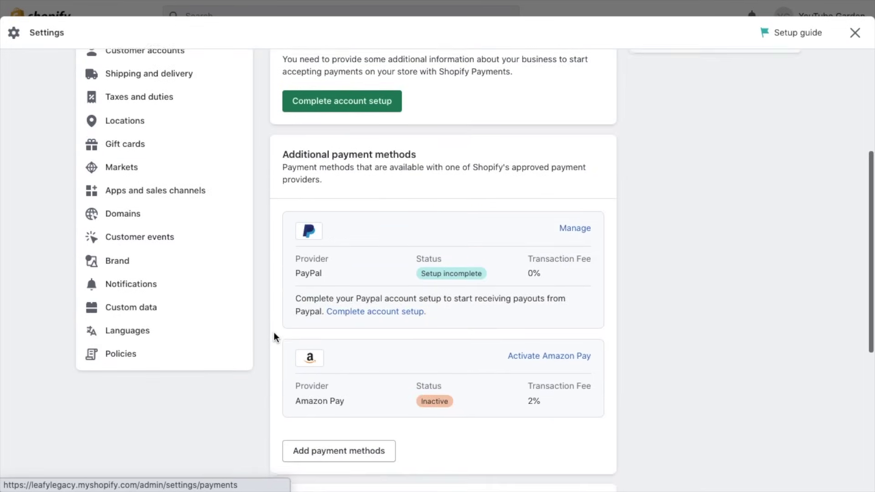
{"action": "scroll", "coordinate": [274, 333], "scroll_direction": "down", "scroll_amount": 2}
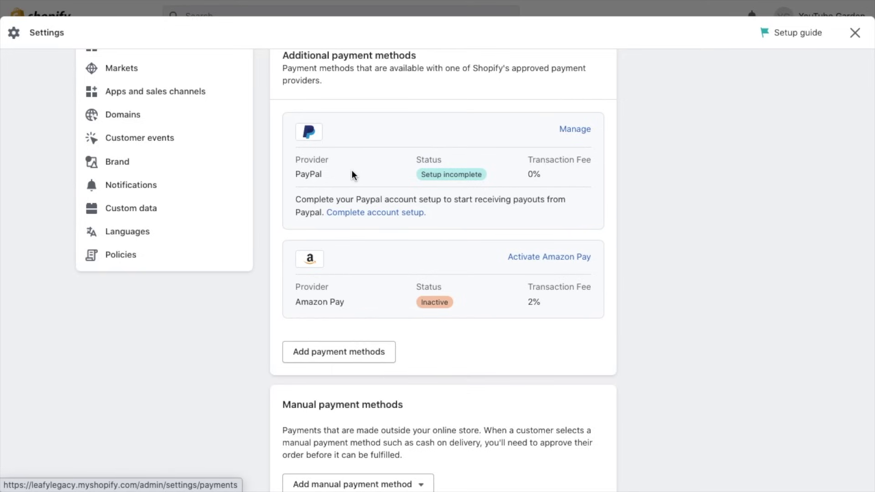
{"action": "left_click", "coordinate": [355, 358]}
{"action": "left_click", "coordinate": [525, 145]}
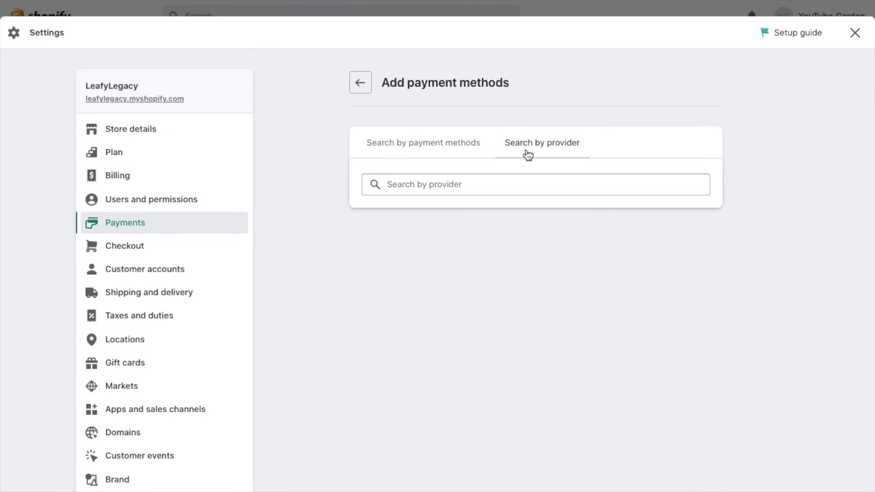
{"action": "left_click", "coordinate": [527, 183]}
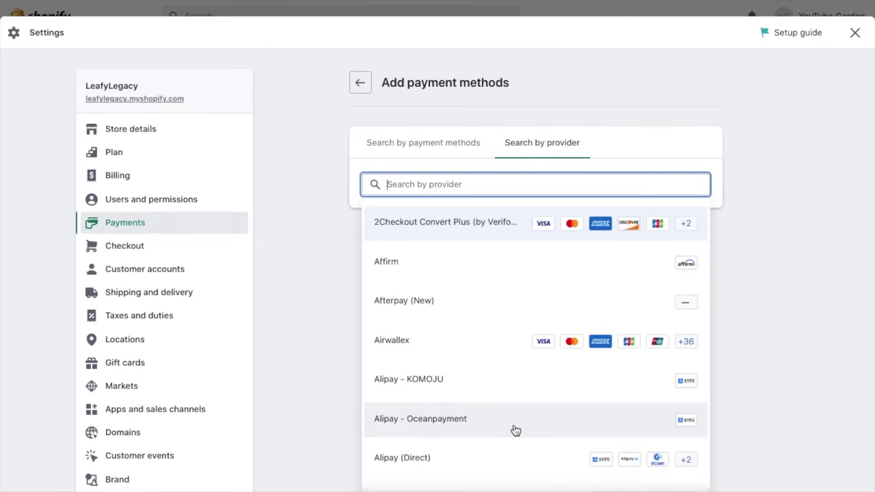
{"action": "scroll", "coordinate": [513, 431], "scroll_direction": "down", "scroll_amount": 2}
{"action": "scroll", "coordinate": [514, 430], "scroll_direction": "down", "scroll_amount": 5}
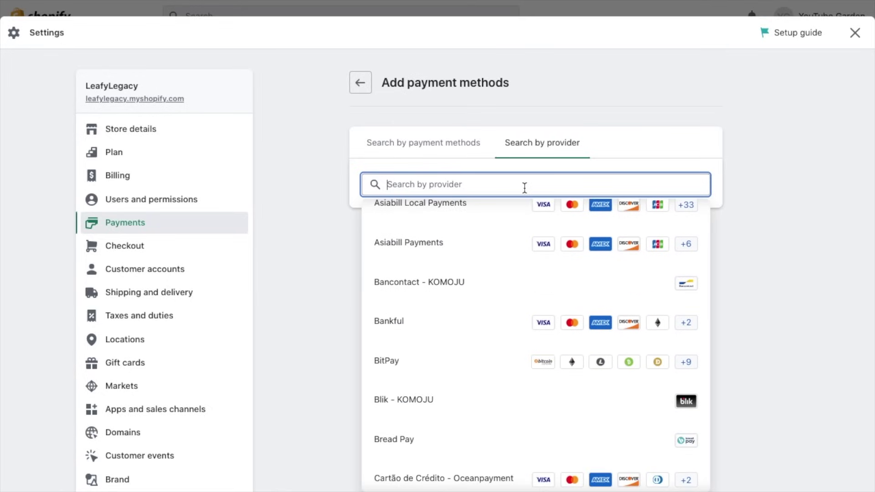
{"action": "left_click", "coordinate": [488, 121]}
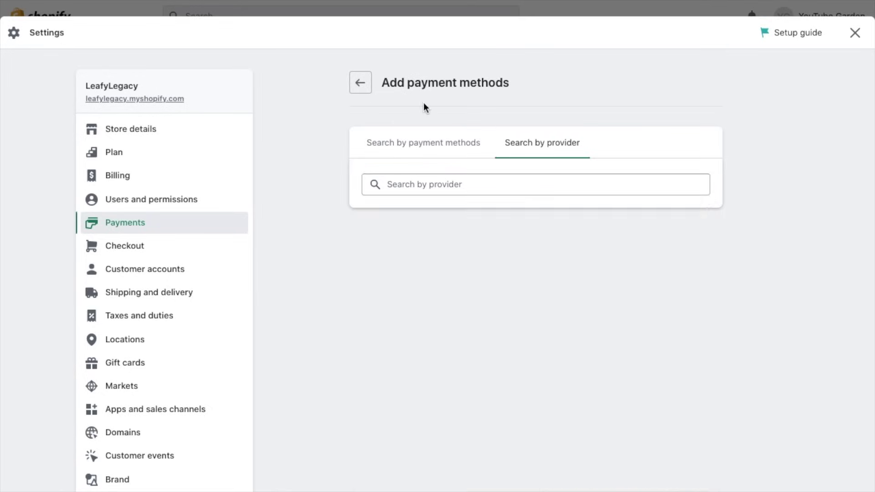
{"action": "left_click", "coordinate": [362, 92]}
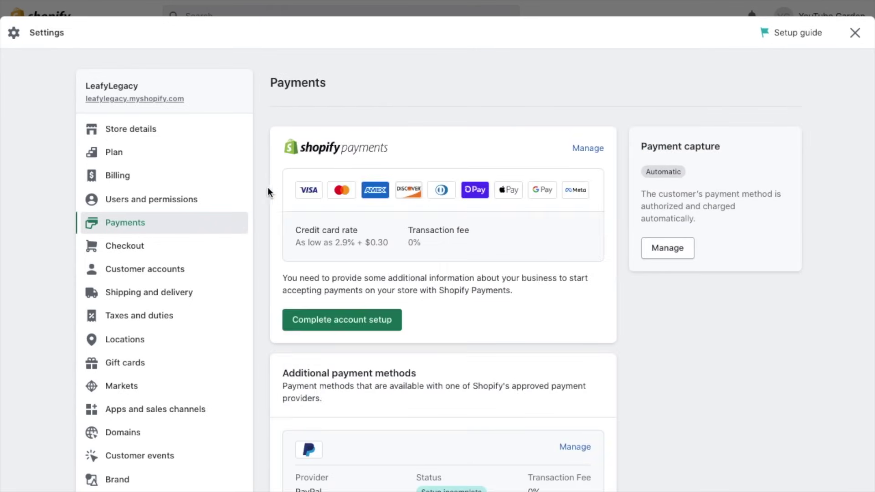
Step: Open Checkout settings and choose Email as the customer contact method
{"action": "left_click", "coordinate": [170, 252]}
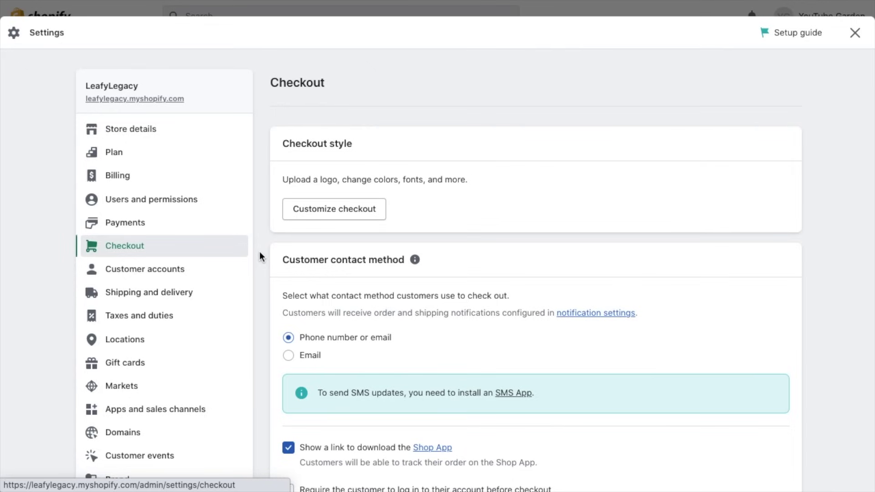
{"action": "scroll", "coordinate": [260, 255], "scroll_direction": "down", "scroll_amount": 5}
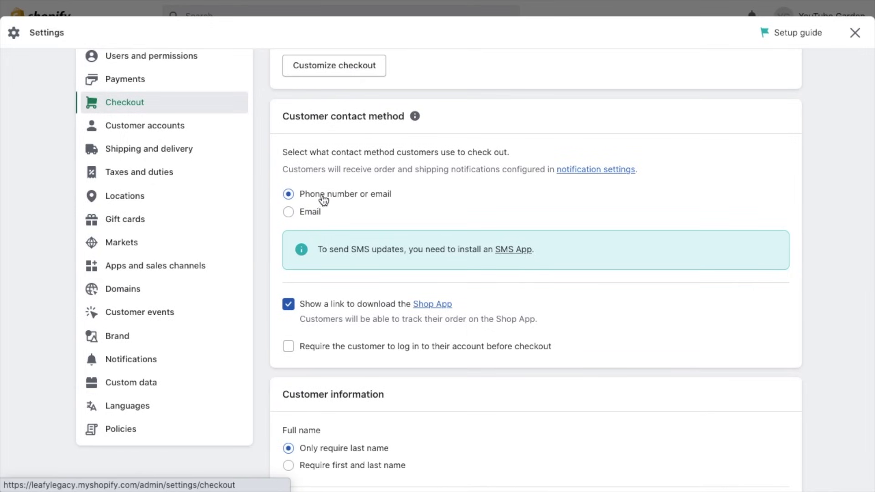
{"action": "left_click", "coordinate": [298, 218]}
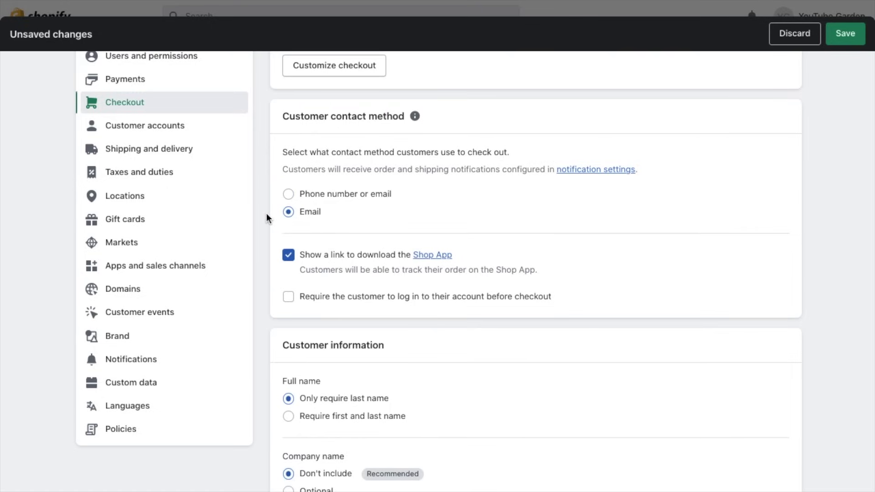
{"action": "scroll", "coordinate": [268, 279], "scroll_direction": "down", "scroll_amount": 1}
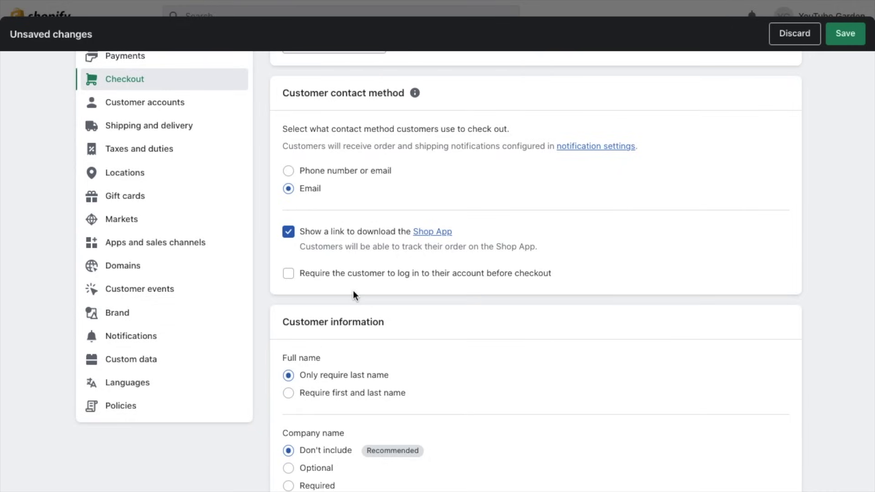
{"action": "scroll", "coordinate": [490, 326], "scroll_direction": "down", "scroll_amount": 5}
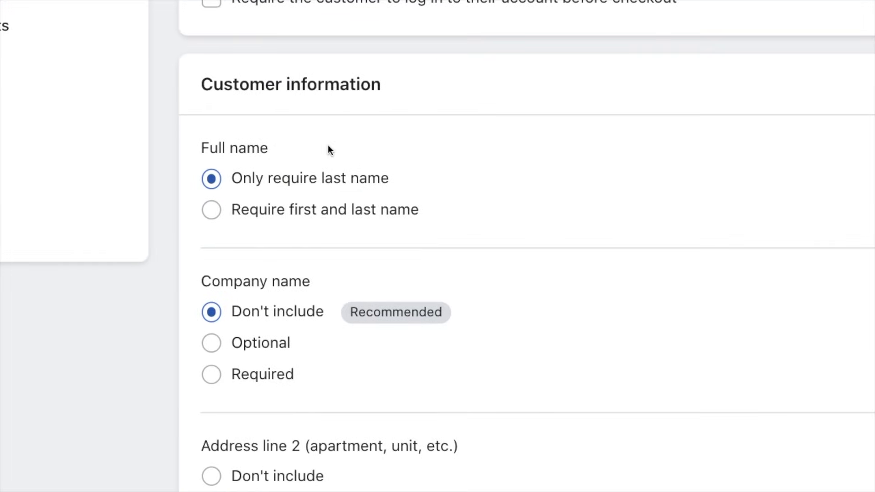
Step: Require customers' first and last name and keep company name excluded from checkout
{"action": "left_click", "coordinate": [256, 214]}
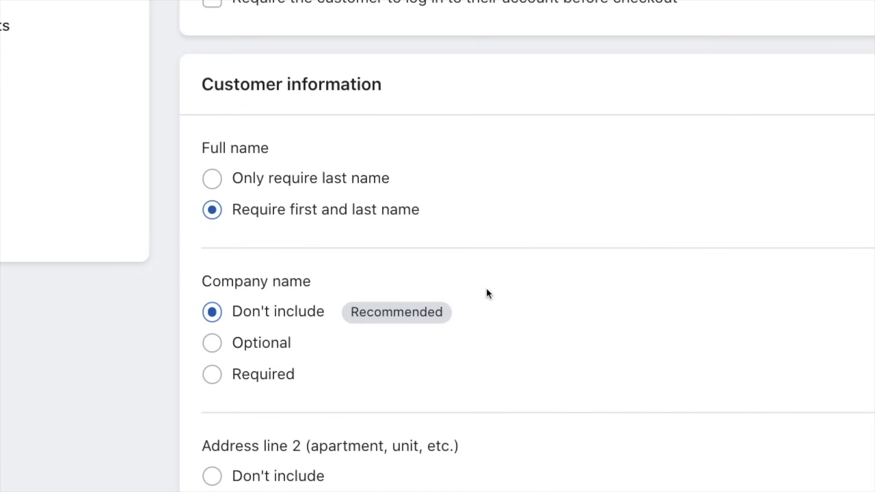
{"action": "scroll", "coordinate": [486, 288], "scroll_direction": "down", "scroll_amount": 3}
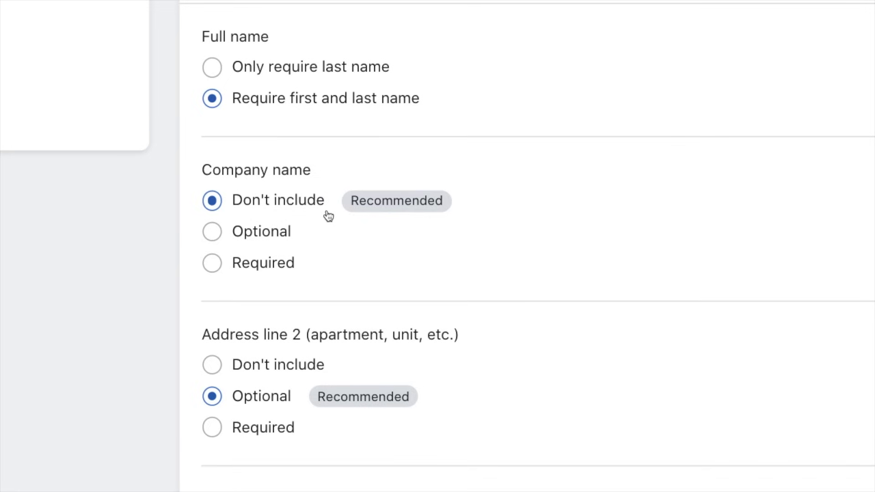
{"action": "left_click", "coordinate": [276, 238]}
{"action": "left_click", "coordinate": [317, 201]}
Step: Make the shipping address phone number required and save the checkout settings
{"action": "scroll", "coordinate": [355, 253], "scroll_direction": "down", "scroll_amount": 3}
{"action": "scroll", "coordinate": [449, 237], "scroll_direction": "down", "scroll_amount": 2}
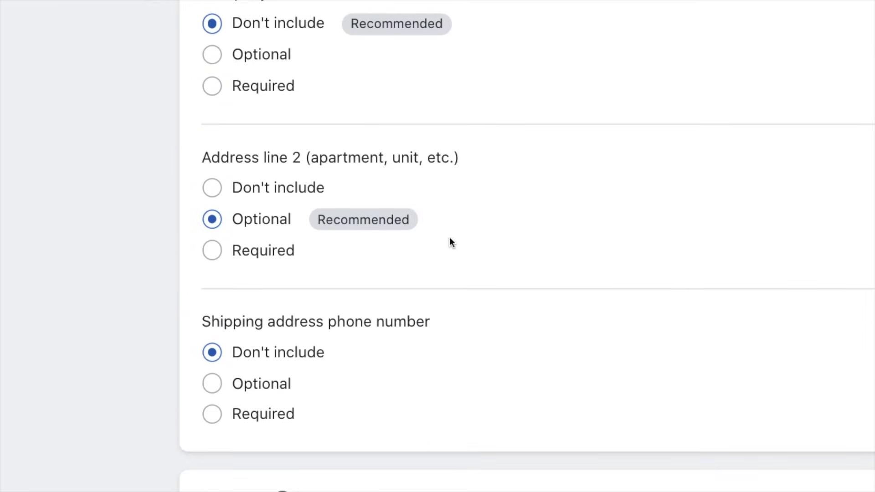
{"action": "scroll", "coordinate": [449, 237], "scroll_direction": "down", "scroll_amount": 3}
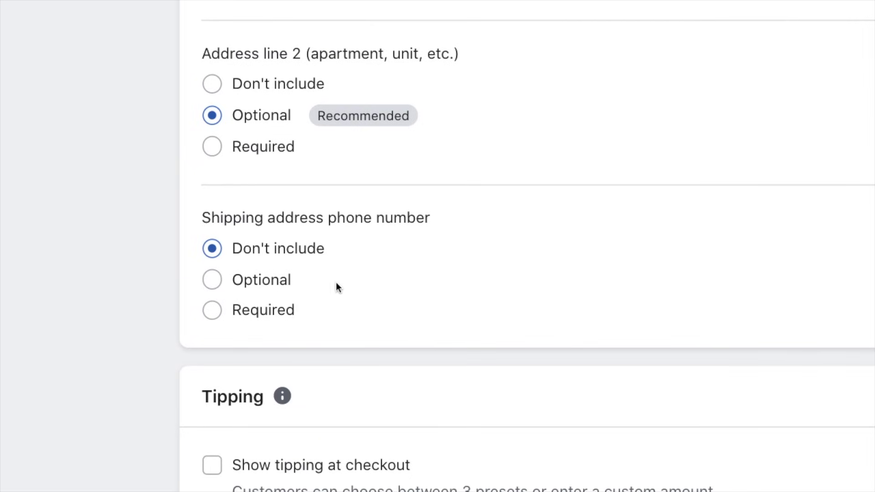
{"action": "left_click", "coordinate": [288, 310]}
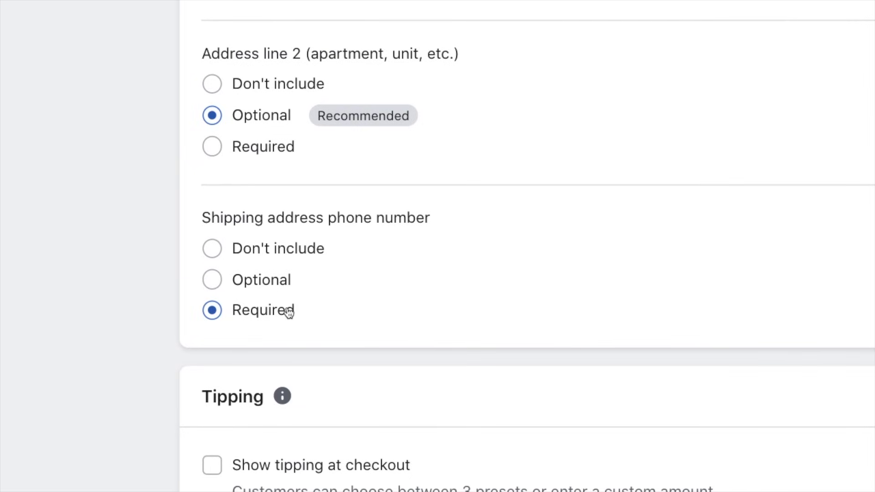
{"action": "scroll", "coordinate": [363, 310], "scroll_direction": "down", "scroll_amount": 5}
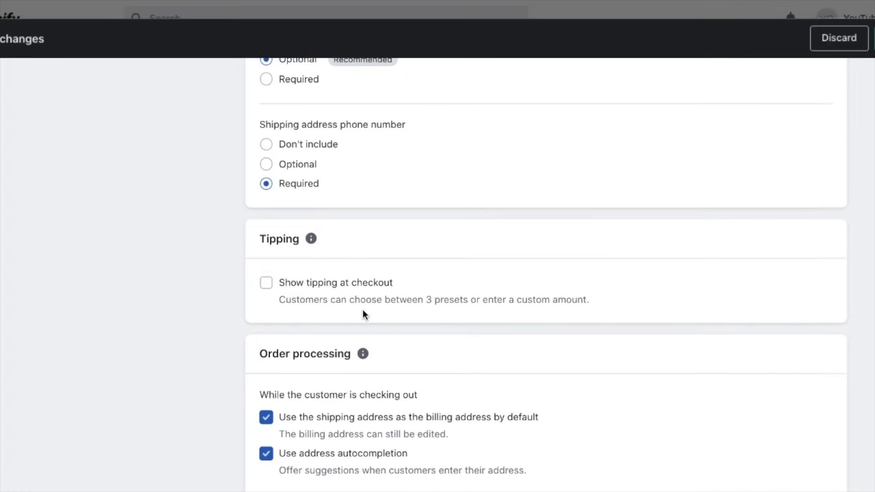
{"action": "scroll", "coordinate": [363, 310], "scroll_direction": "down", "scroll_amount": 4}
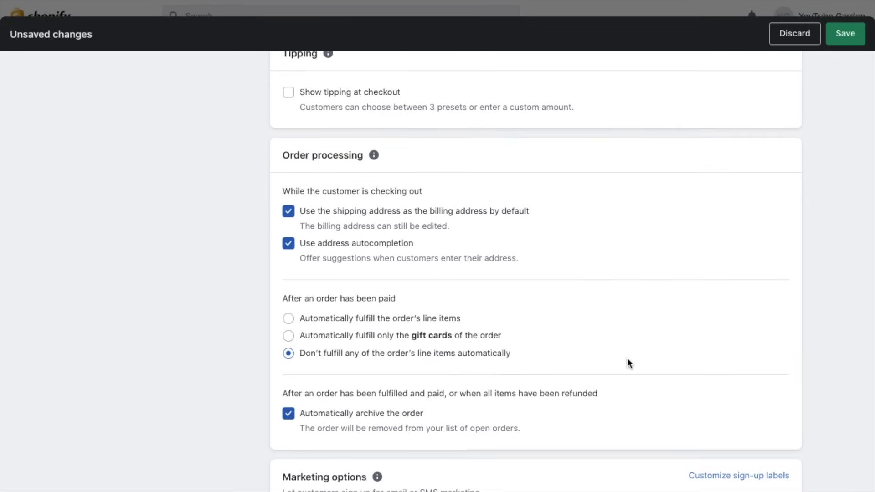
{"action": "scroll", "coordinate": [779, 370], "scroll_direction": "down", "scroll_amount": 1}
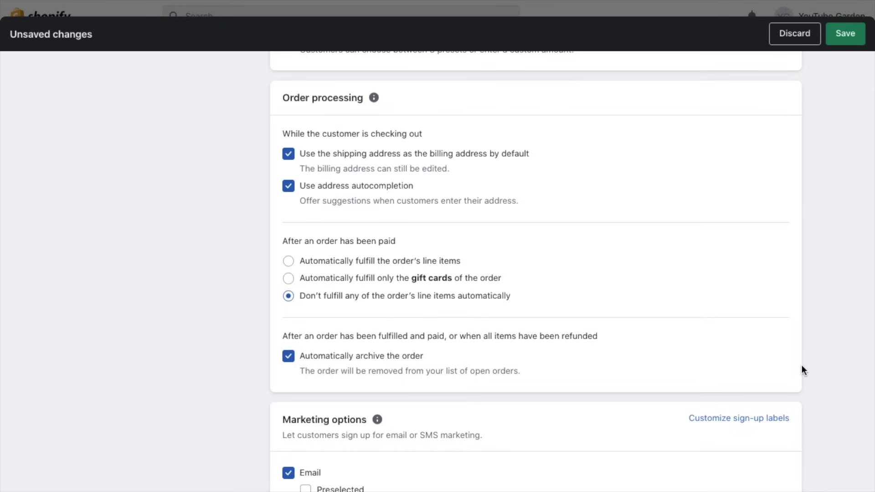
{"action": "scroll", "coordinate": [802, 367], "scroll_direction": "down", "scroll_amount": 4}
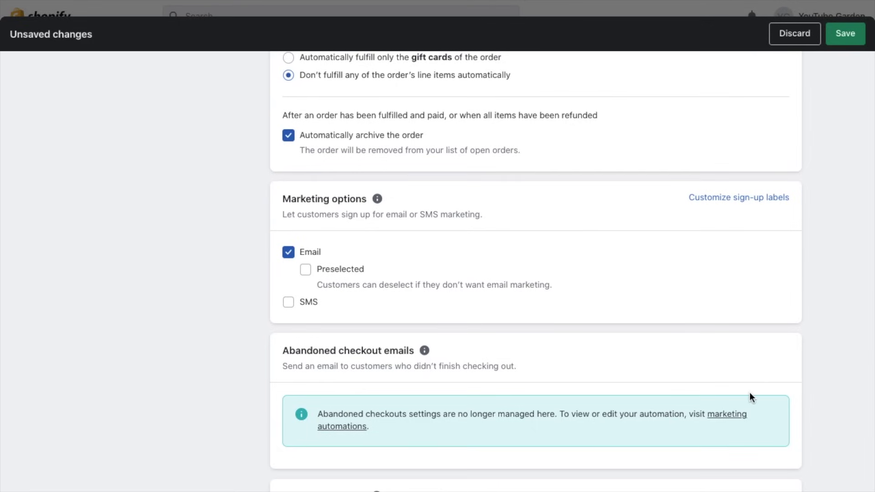
{"action": "scroll", "coordinate": [750, 392], "scroll_direction": "down", "scroll_amount": 1}
{"action": "scroll", "coordinate": [749, 392], "scroll_direction": "up", "scroll_amount": 20}
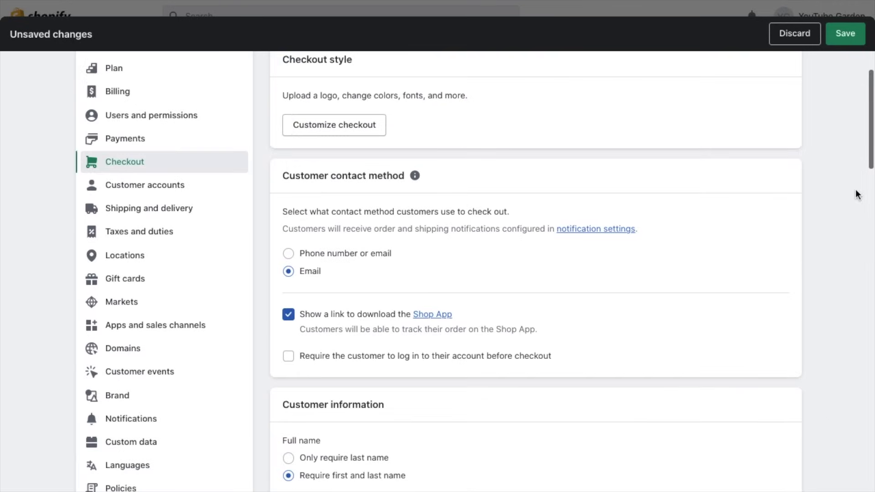
{"action": "left_click", "coordinate": [843, 33]}
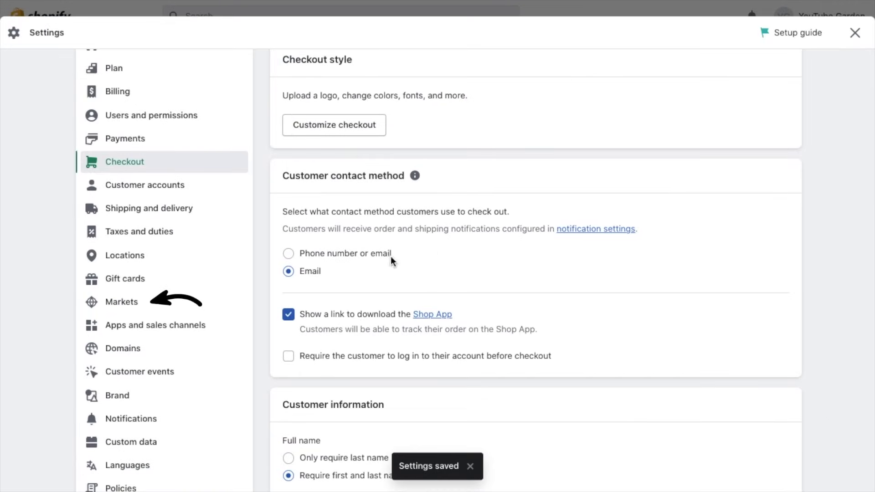
Step: Open Markets, manage the International market, and list all 27 of its countries
{"action": "left_click", "coordinate": [133, 310]}
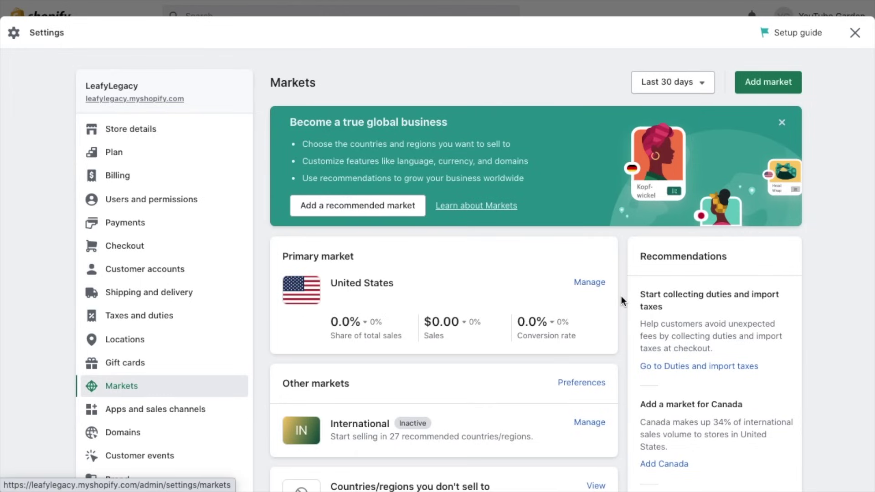
{"action": "scroll", "coordinate": [621, 296], "scroll_direction": "down", "scroll_amount": 4}
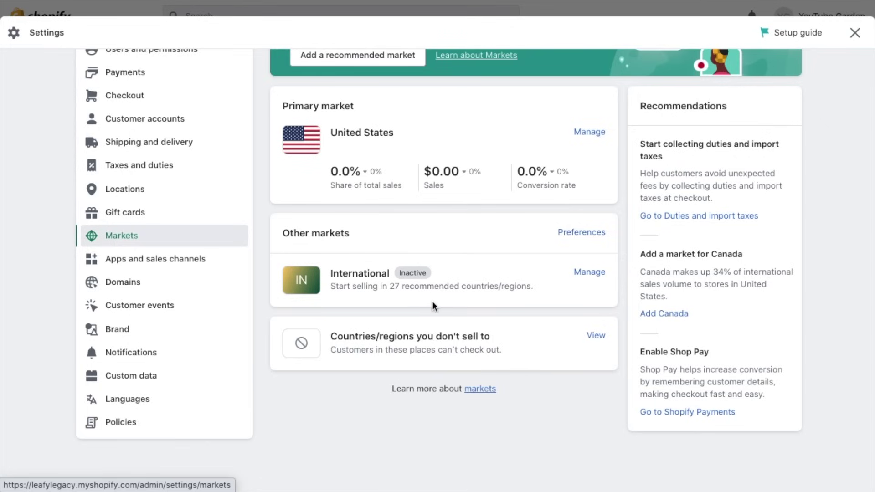
{"action": "left_click", "coordinate": [589, 273]}
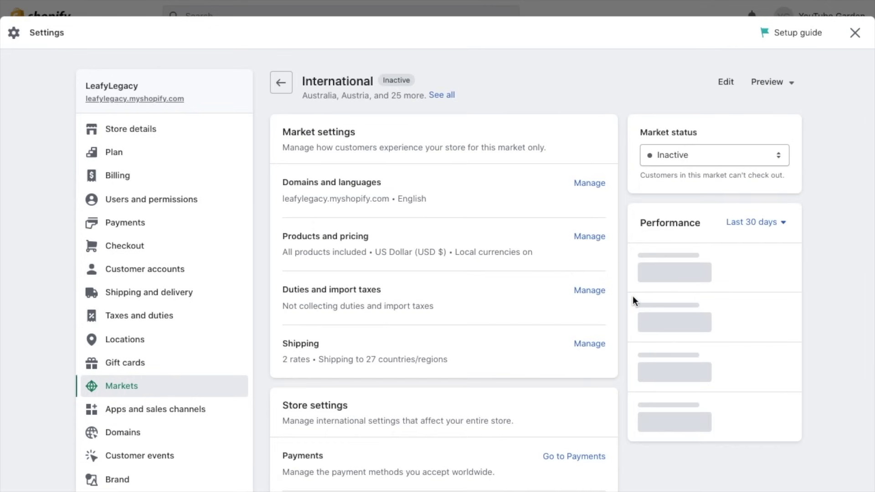
{"action": "left_click", "coordinate": [440, 96]}
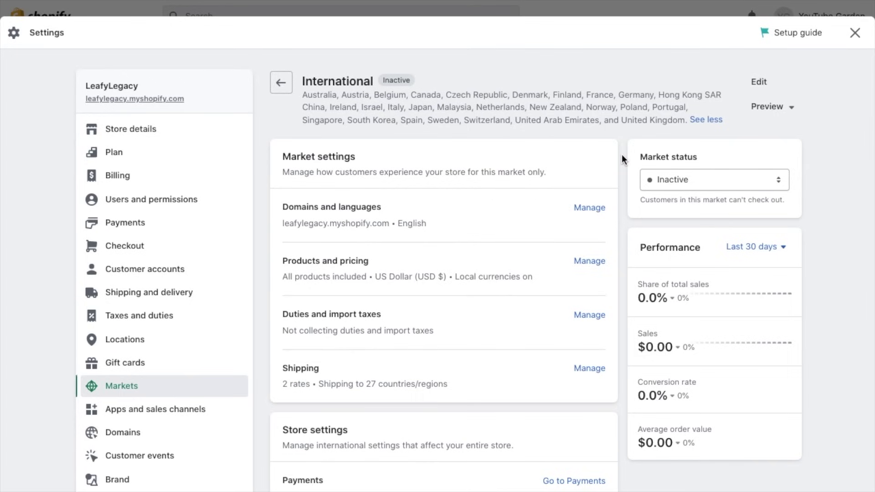
{"action": "left_click", "coordinate": [758, 86]}
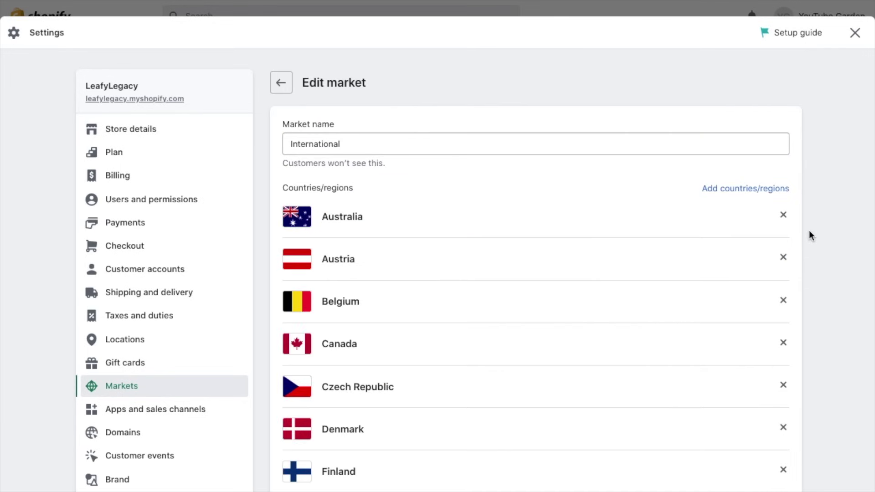
{"action": "scroll", "coordinate": [808, 231], "scroll_direction": "down", "scroll_amount": 5}
{"action": "scroll", "coordinate": [808, 231], "scroll_direction": "up", "scroll_amount": 5}
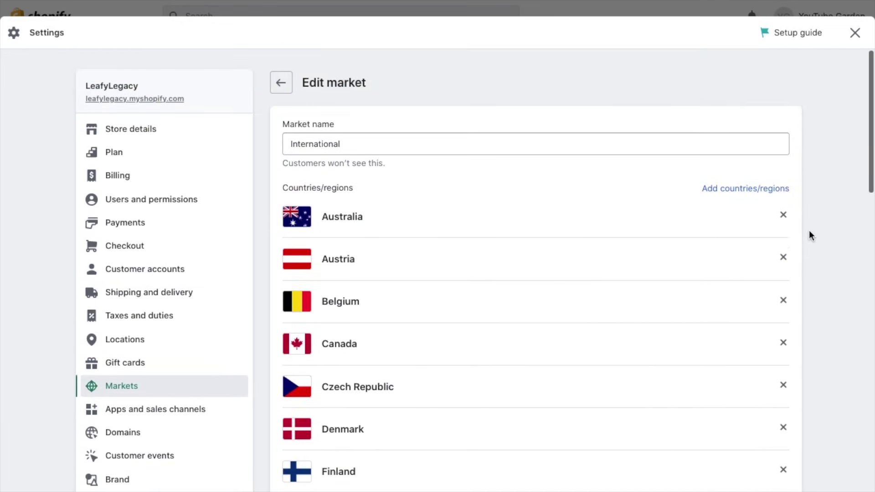
{"action": "scroll", "coordinate": [807, 288], "scroll_direction": "down", "scroll_amount": 4}
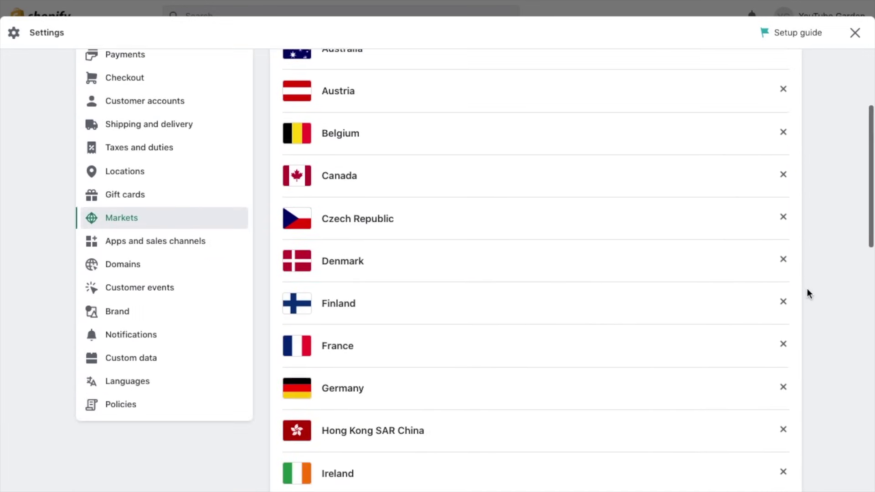
{"action": "scroll", "coordinate": [808, 292], "scroll_direction": "down", "scroll_amount": 9}
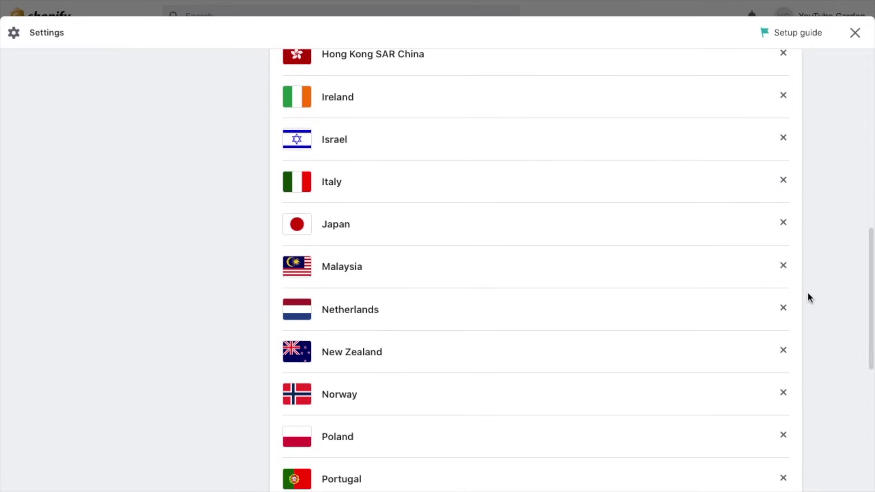
{"action": "scroll", "coordinate": [807, 296], "scroll_direction": "down", "scroll_amount": 8}
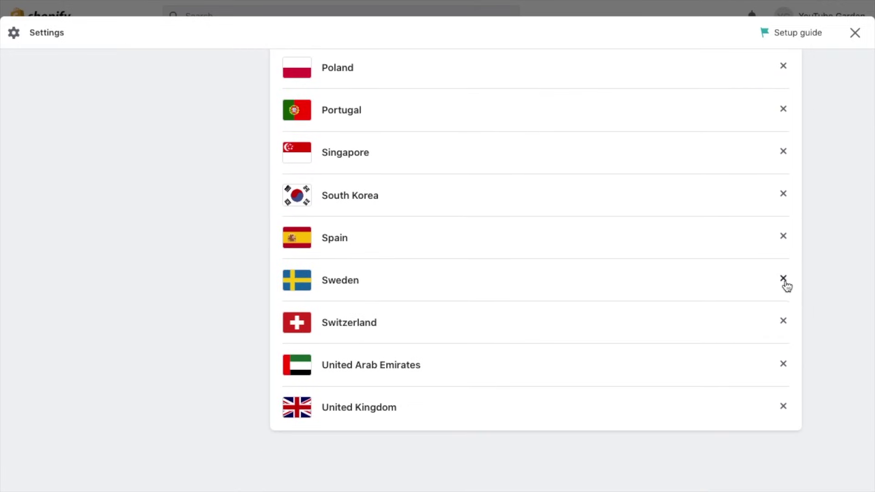
{"action": "scroll", "coordinate": [809, 282], "scroll_direction": "up", "scroll_amount": 8}
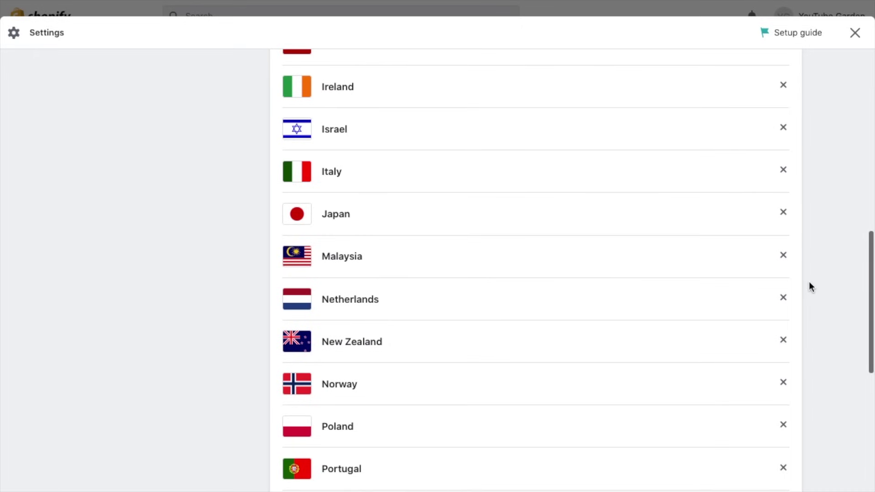
{"action": "scroll", "coordinate": [806, 252], "scroll_direction": "up", "scroll_amount": 8}
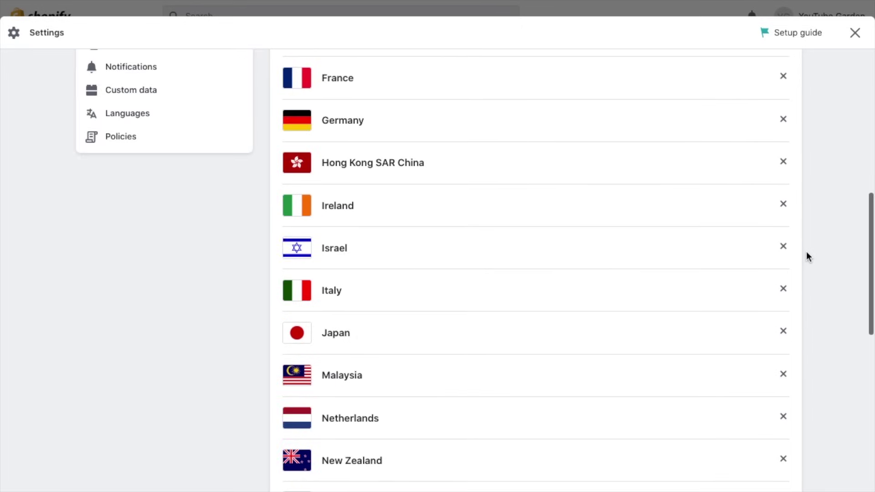
{"action": "scroll", "coordinate": [806, 256], "scroll_direction": "up", "scroll_amount": 2}
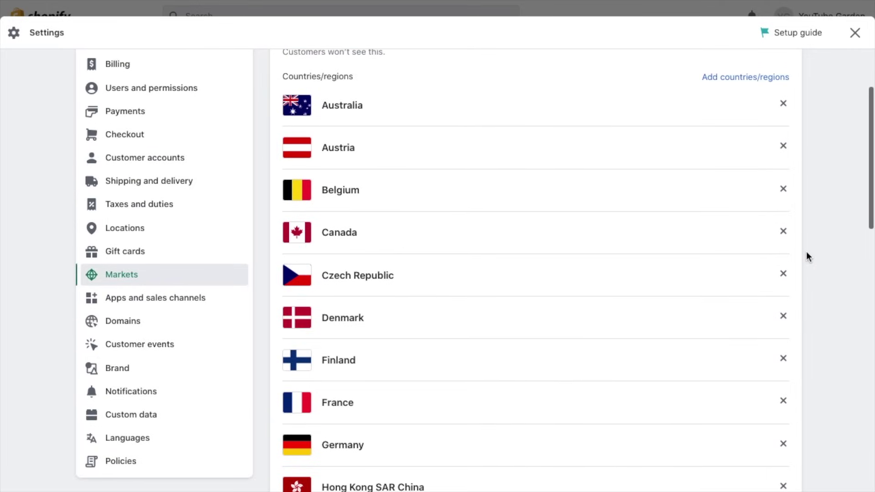
{"action": "scroll", "coordinate": [805, 250], "scroll_direction": "up", "scroll_amount": 2}
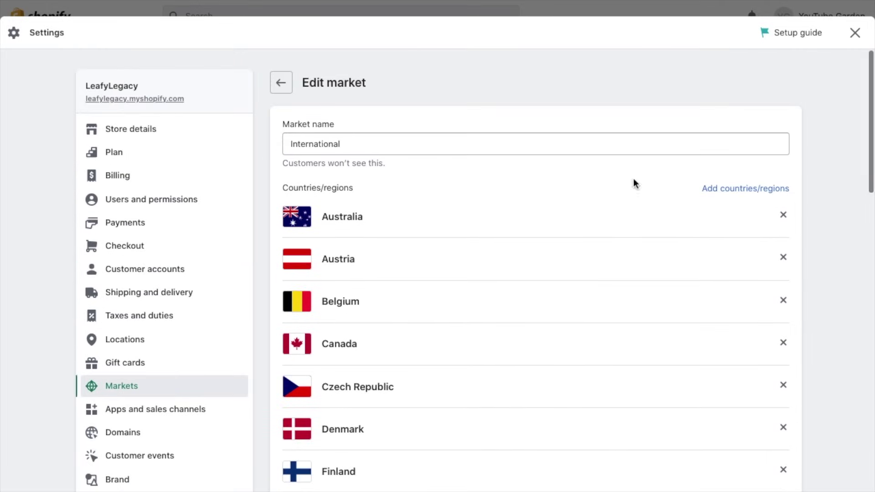
{"action": "left_click", "coordinate": [281, 82]}
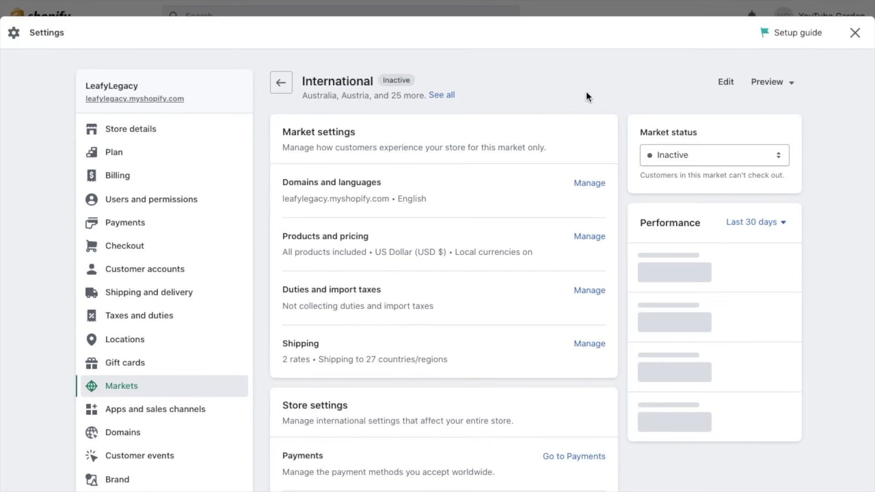
Step: Change the International market status from Inactive to Active and save
{"action": "left_click", "coordinate": [665, 155]}
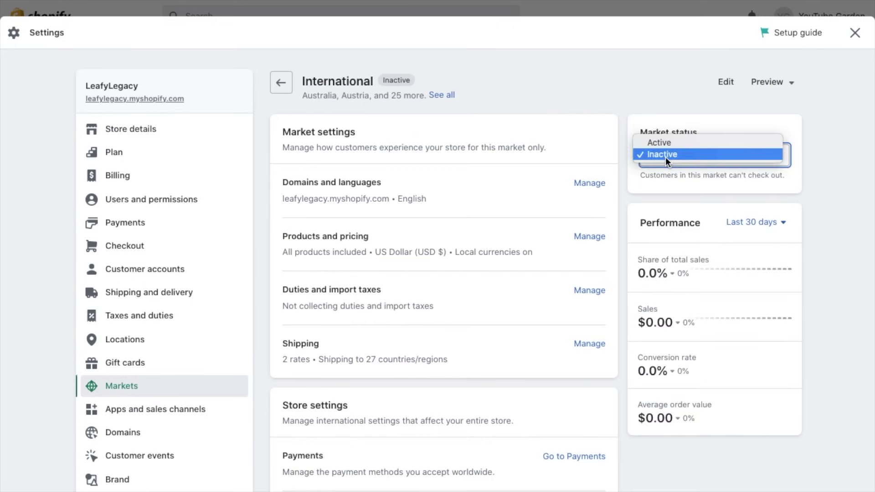
{"action": "left_click", "coordinate": [683, 143]}
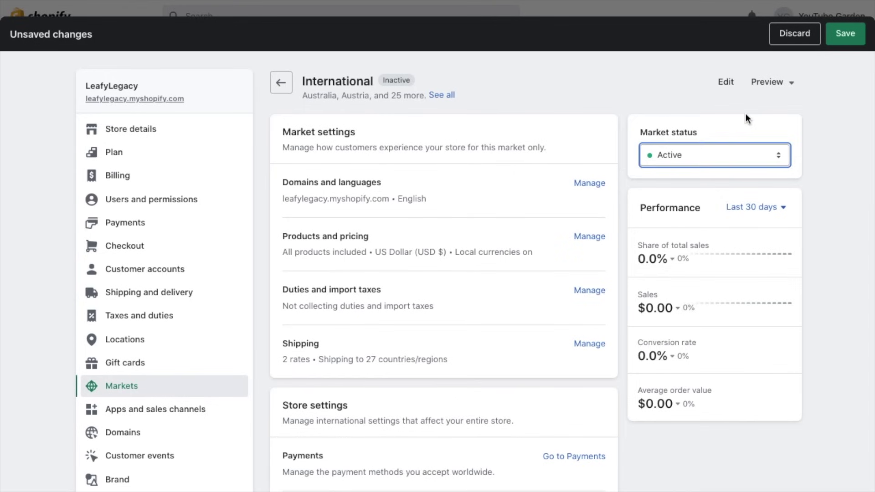
{"action": "left_click", "coordinate": [841, 41]}
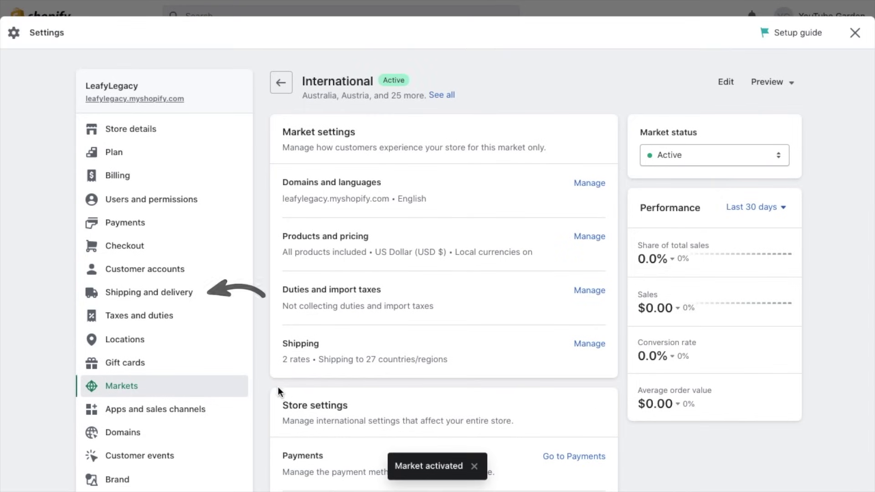
Step: Open Shipping and delivery to review the Domestic and International general shipping rates
{"action": "left_click", "coordinate": [214, 297]}
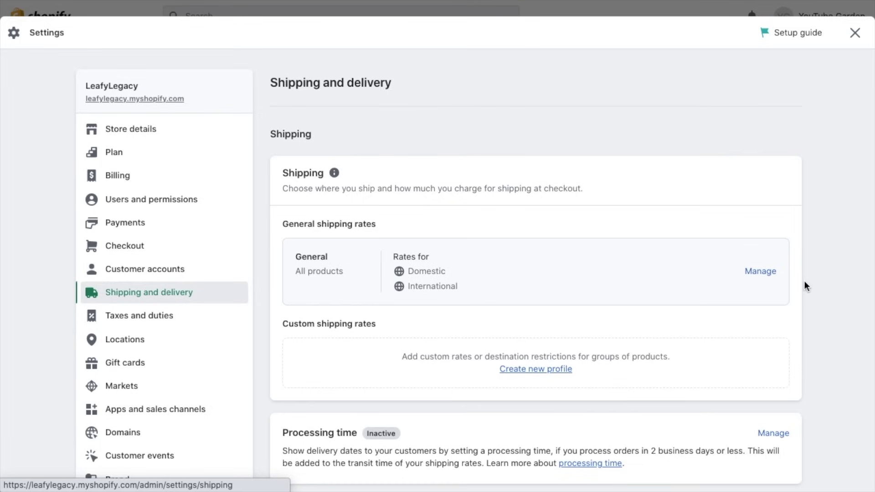
{"action": "scroll", "coordinate": [803, 330], "scroll_direction": "down", "scroll_amount": 1}
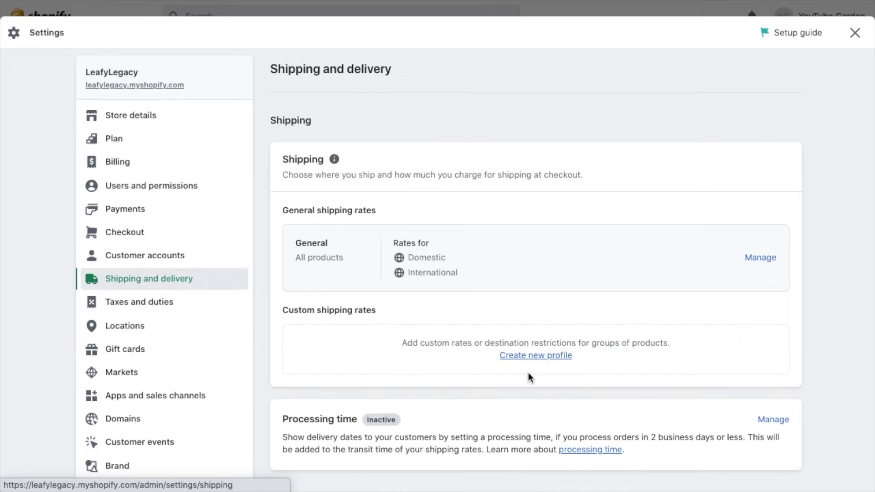
Step: Open the General shipping rates profile covering all products, such as Clay Plant Pot
{"action": "left_click", "coordinate": [537, 356]}
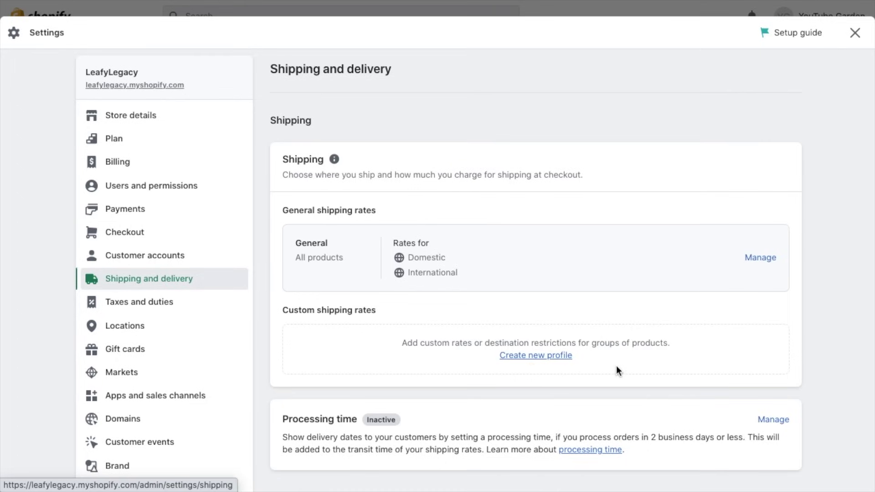
{"action": "left_click", "coordinate": [758, 258]}
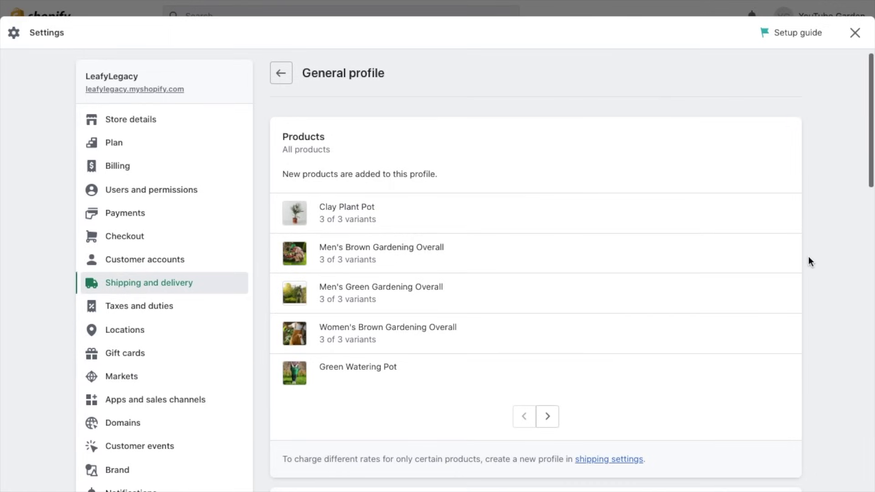
{"action": "left_click", "coordinate": [549, 425]}
{"action": "left_click", "coordinate": [548, 426]}
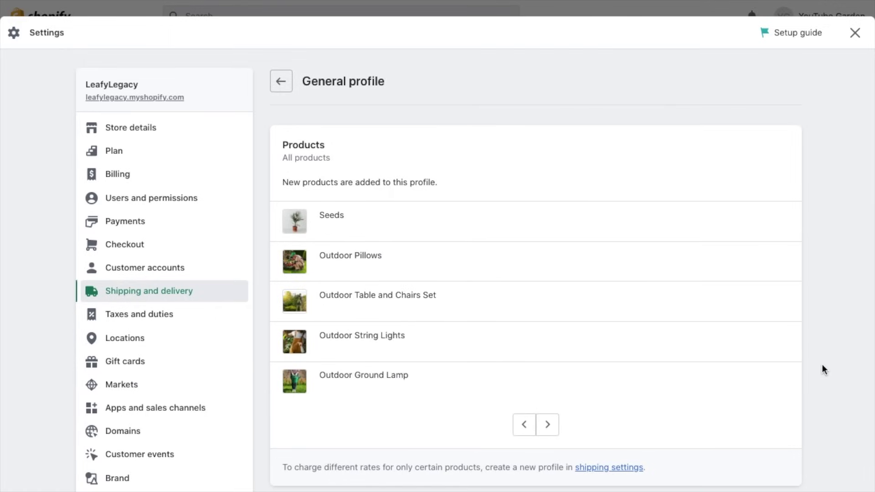
{"action": "scroll", "coordinate": [822, 369], "scroll_direction": "down", "scroll_amount": 9}
{"action": "scroll", "coordinate": [823, 369], "scroll_direction": "down", "scroll_amount": 3}
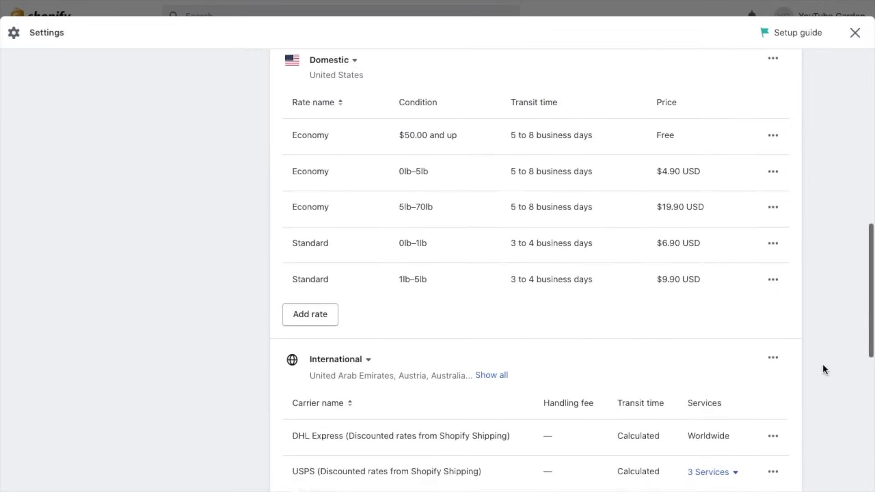
{"action": "scroll", "coordinate": [823, 365], "scroll_direction": "down", "scroll_amount": 4}
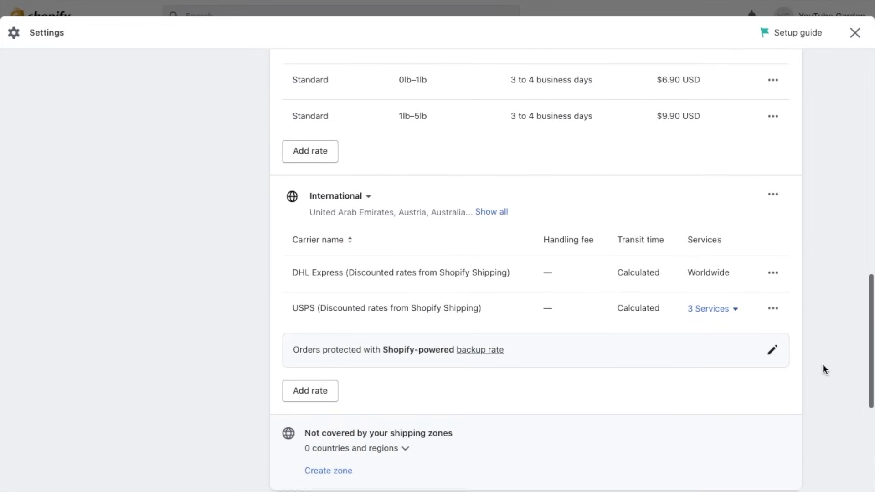
{"action": "scroll", "coordinate": [822, 365], "scroll_direction": "up", "scroll_amount": 5}
{"action": "scroll", "coordinate": [822, 366], "scroll_direction": "down", "scroll_amount": 3}
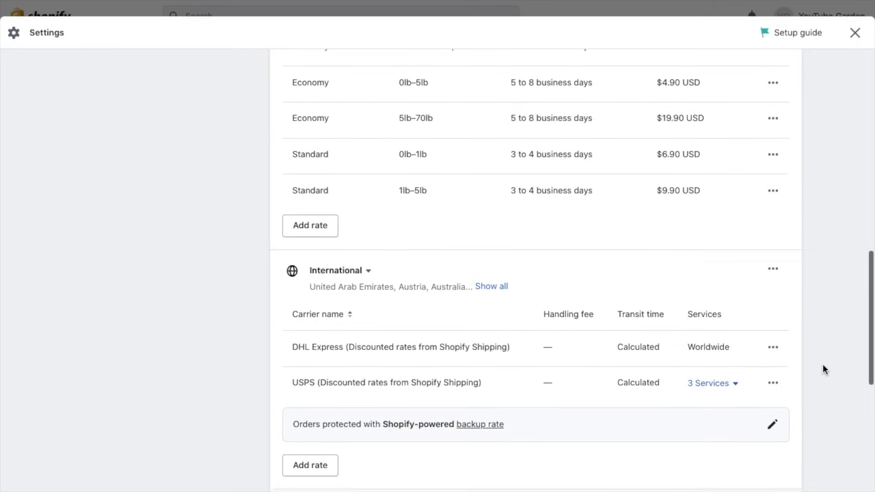
{"action": "scroll", "coordinate": [822, 369], "scroll_direction": "down", "scroll_amount": 1}
{"action": "scroll", "coordinate": [823, 369], "scroll_direction": "up", "scroll_amount": 5}
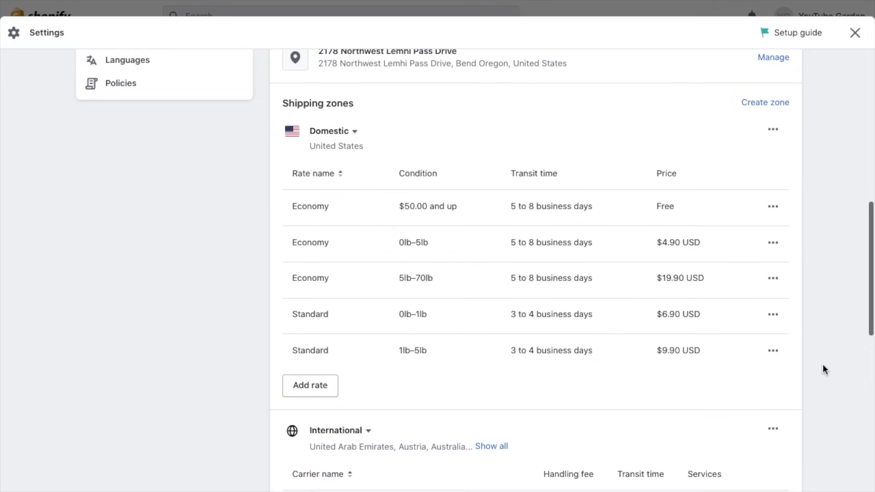
{"action": "left_click", "coordinate": [775, 246]}
Step: Review the price of the $4.90 Economy 0lb–5lb domestic rate and close it unchanged
{"action": "left_click", "coordinate": [765, 271]}
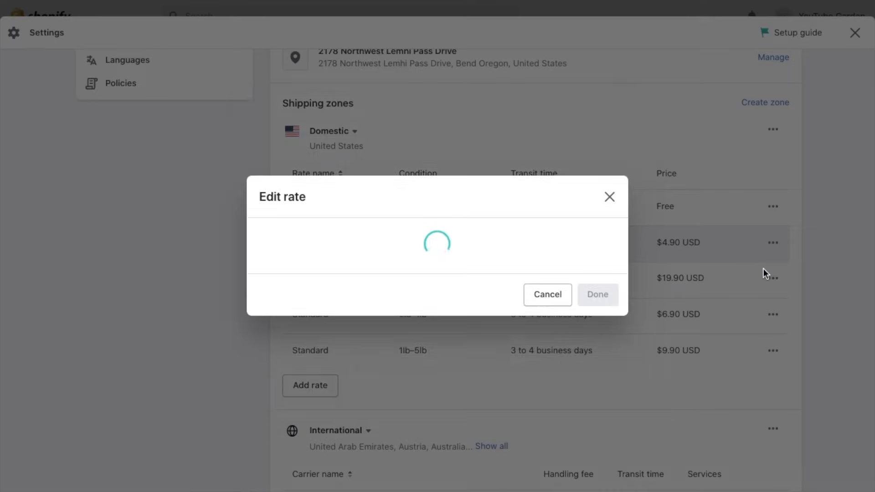
{"action": "left_click", "coordinate": [440, 229]}
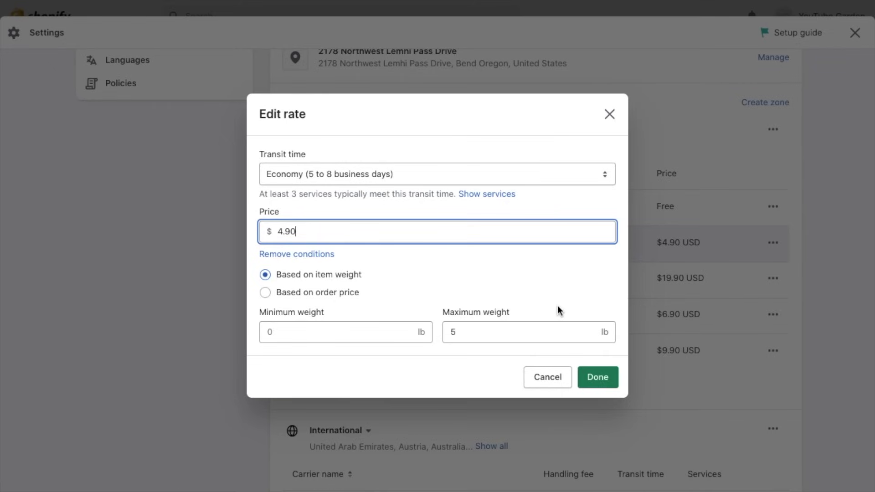
{"action": "left_click", "coordinate": [600, 378]}
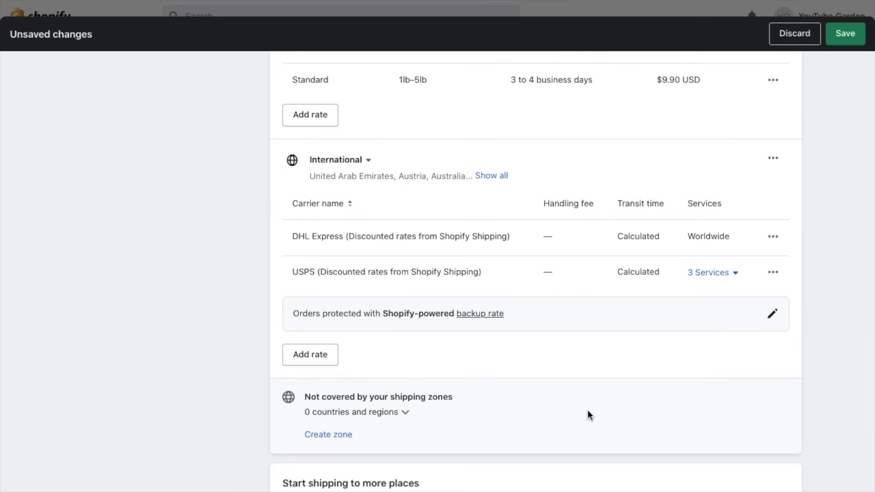
Step: Add a $9.99 Economy International rate to the International zone
{"action": "left_click", "coordinate": [325, 362]}
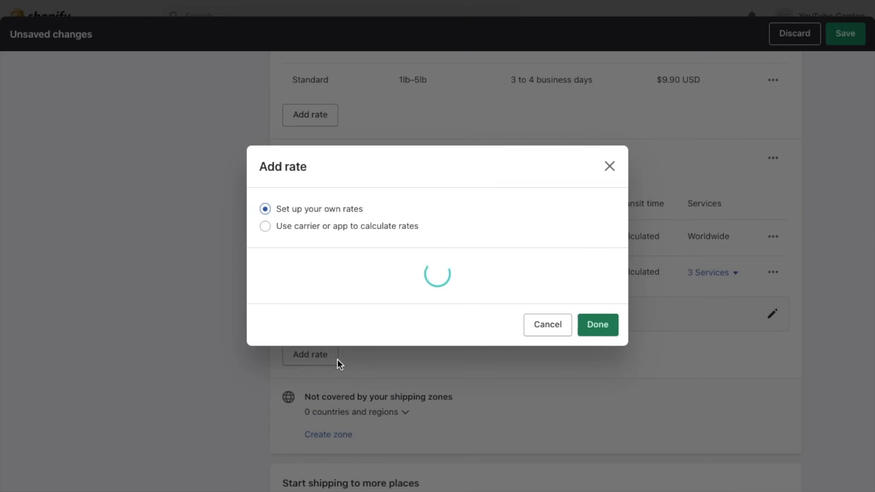
{"action": "left_click", "coordinate": [464, 307]}
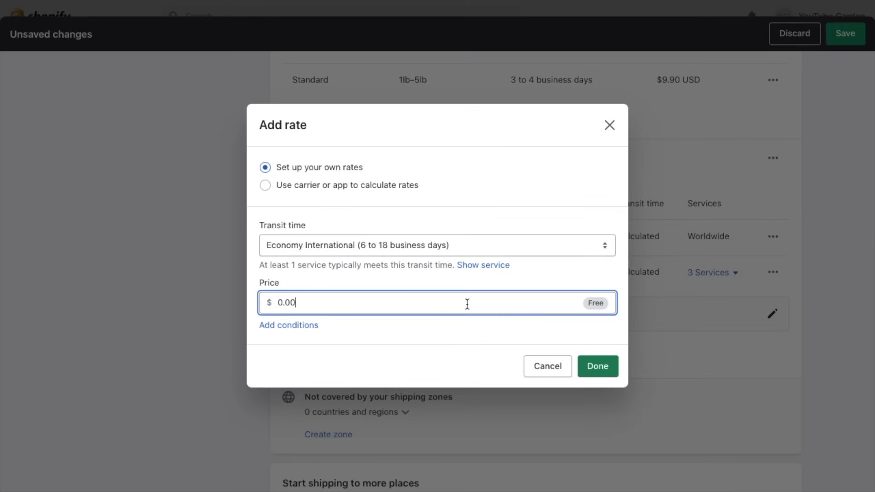
{"action": "key", "text": "BackSpace"}
{"action": "key", "text": "BackSpace"}
{"action": "key", "text": "BackSpace"}
{"action": "key", "text": "BackSpace"}
{"action": "type", "text": "9.99"}
{"action": "left_click", "coordinate": [606, 366]}
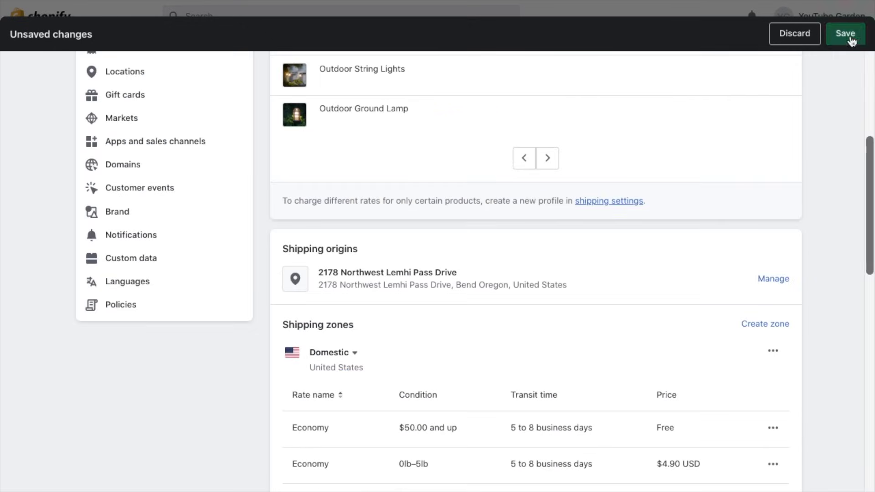
Step: Save the updated general shipping profile
{"action": "left_click", "coordinate": [844, 33]}
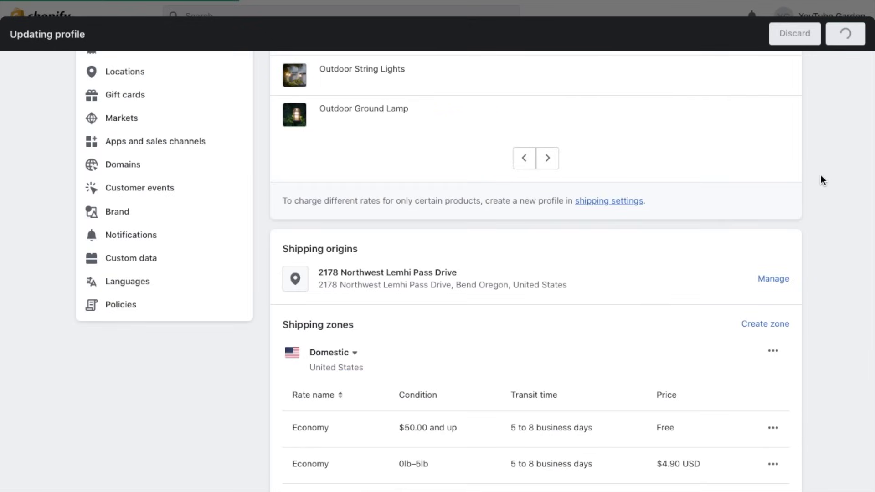
{"action": "scroll", "coordinate": [820, 176], "scroll_direction": "up", "scroll_amount": 2}
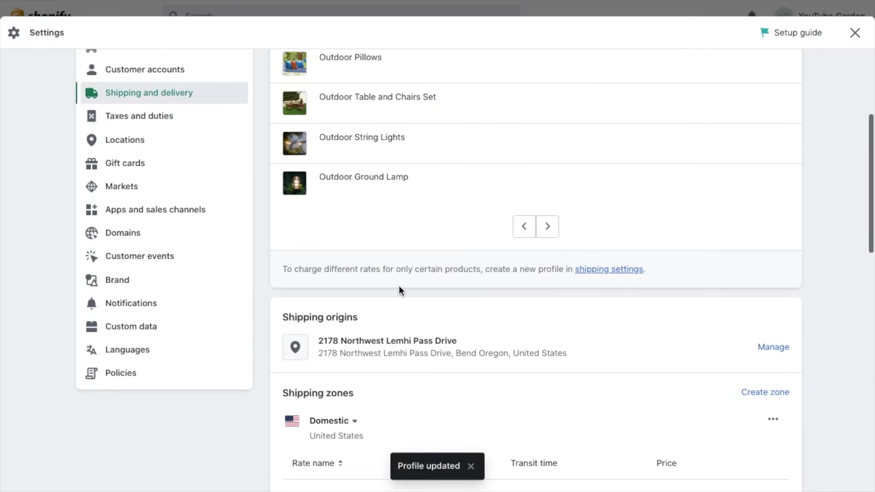
{"action": "left_click", "coordinate": [217, 289]}
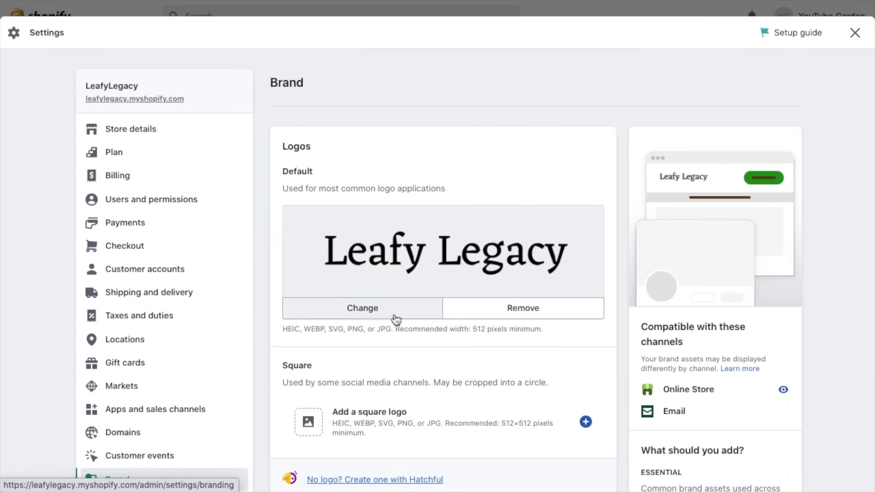
Step: Inspect brand colours #0c8914 and #64390e and the social link choices without changing anything
{"action": "scroll", "coordinate": [495, 369], "scroll_direction": "down", "scroll_amount": 8}
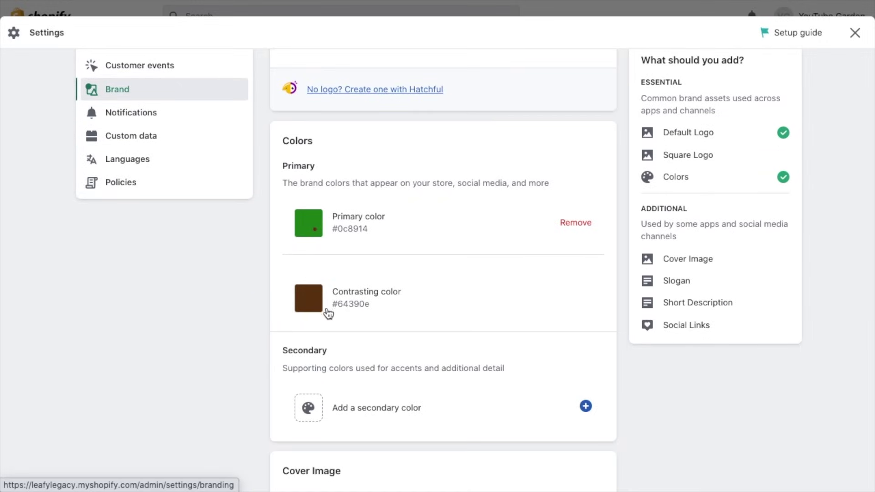
{"action": "left_click", "coordinate": [319, 230]}
{"action": "left_click", "coordinate": [249, 229]}
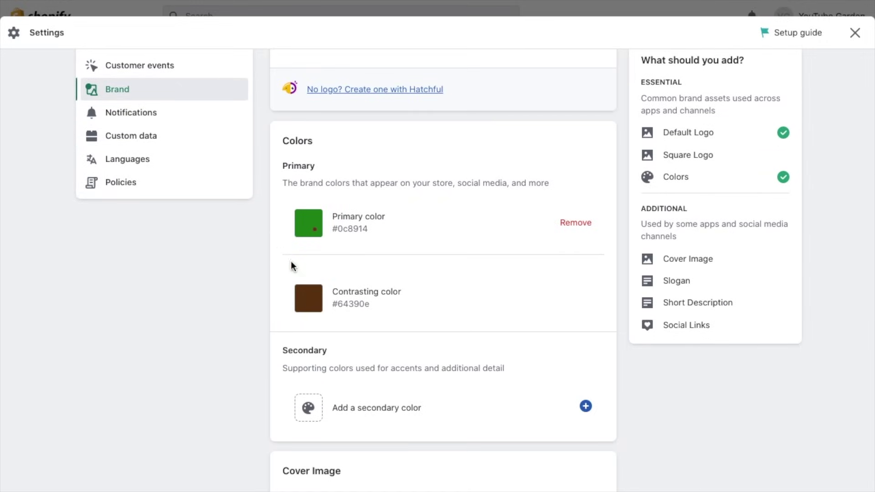
{"action": "left_click", "coordinate": [313, 302]}
{"action": "left_click", "coordinate": [259, 271]}
{"action": "scroll", "coordinate": [261, 352], "scroll_direction": "down", "scroll_amount": 10}
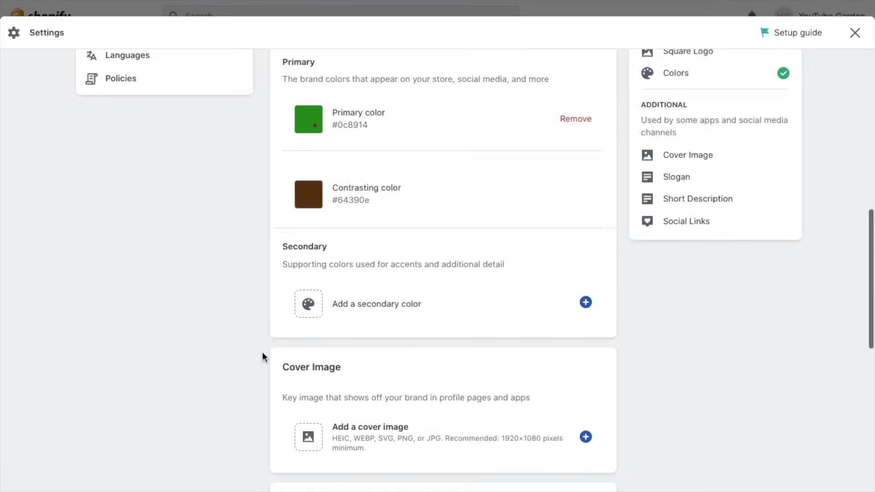
{"action": "left_click", "coordinate": [329, 371]}
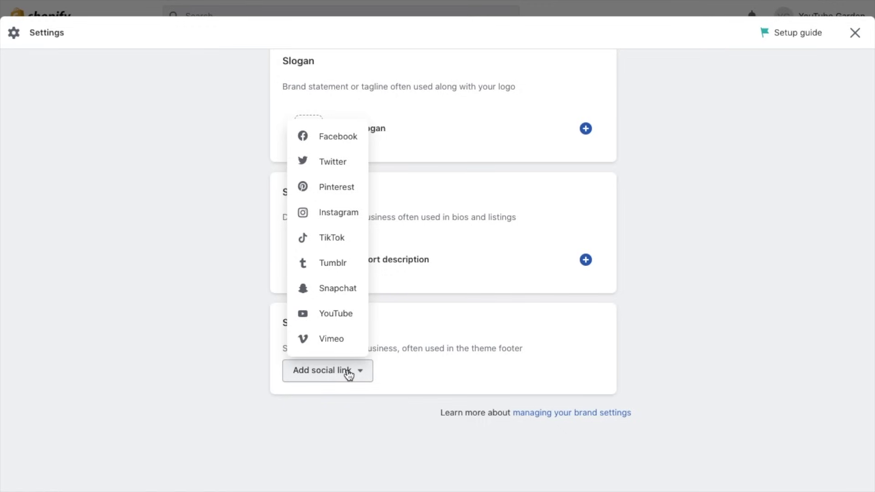
{"action": "left_click", "coordinate": [401, 371]}
{"action": "scroll", "coordinate": [401, 371], "scroll_direction": "up", "scroll_amount": 10}
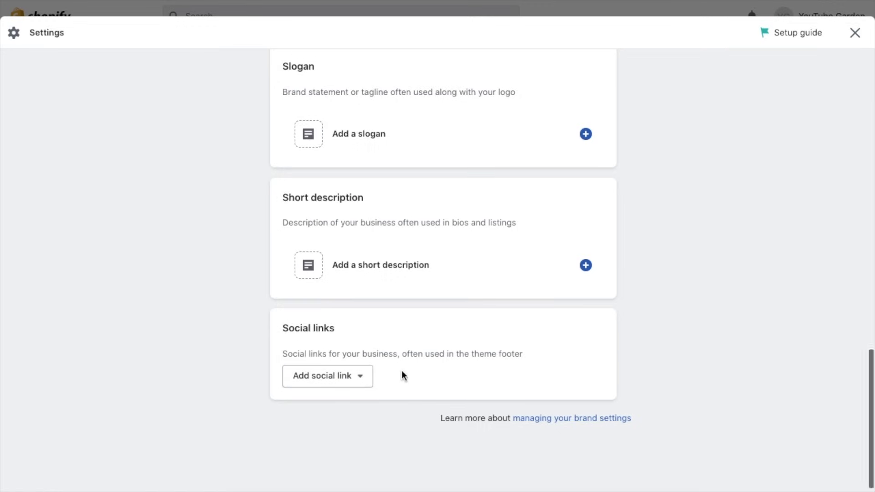
{"action": "scroll", "coordinate": [401, 370], "scroll_direction": "down", "scroll_amount": 4}
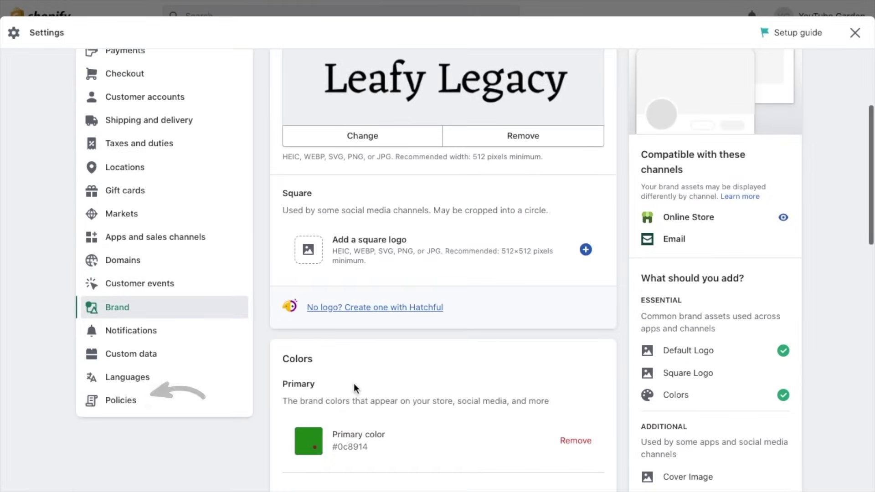
Step: Fill the Privacy policy and Terms of service with their template text
{"action": "left_click", "coordinate": [209, 404]}
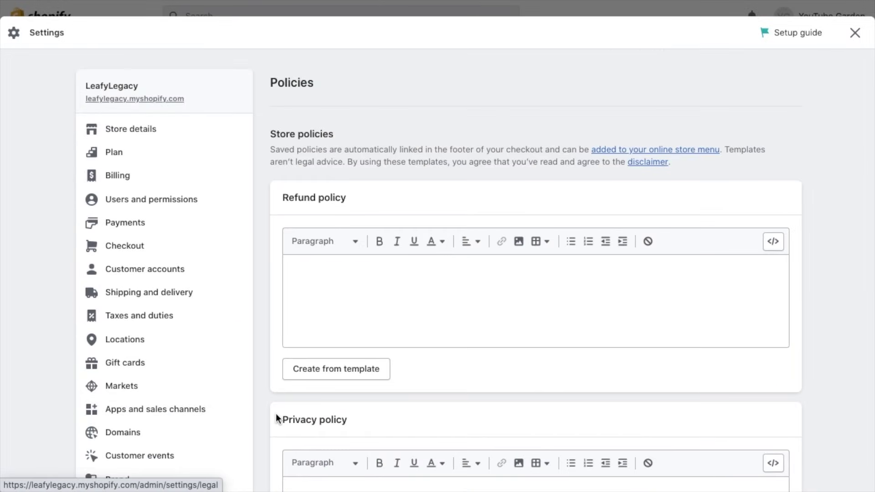
{"action": "scroll", "coordinate": [276, 418], "scroll_direction": "down", "scroll_amount": 2}
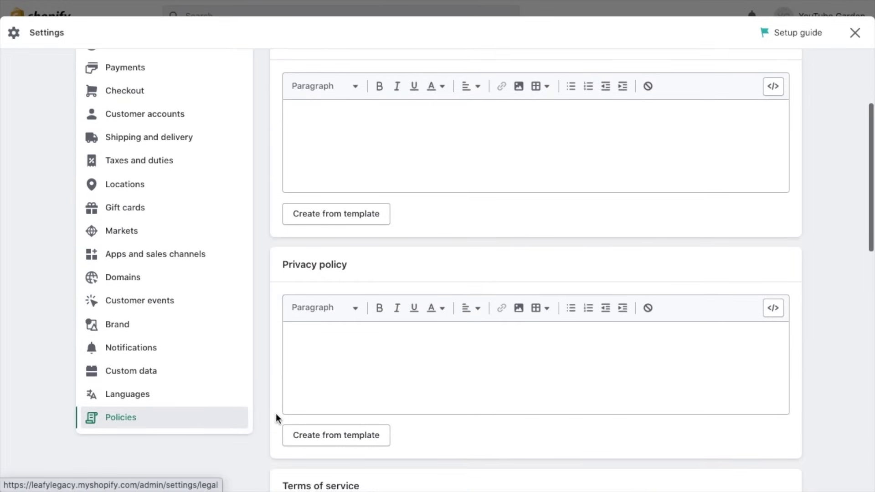
{"action": "scroll", "coordinate": [275, 414], "scroll_direction": "down", "scroll_amount": 3}
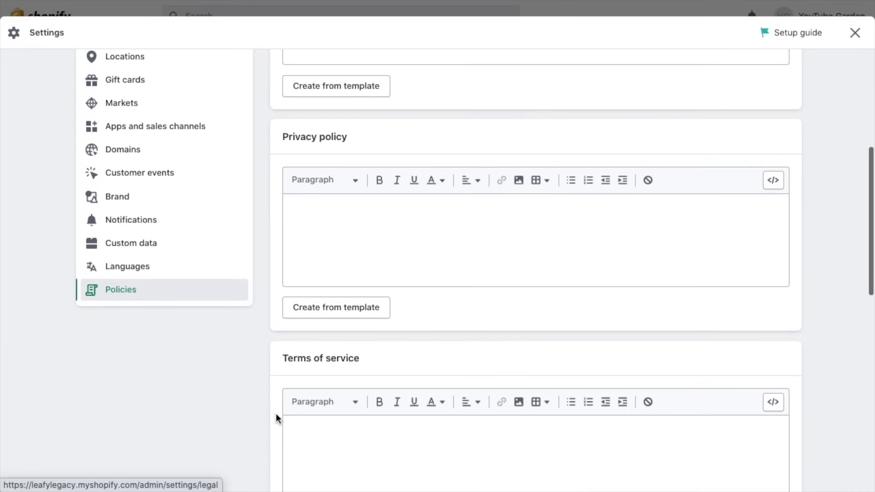
{"action": "left_click", "coordinate": [333, 314]}
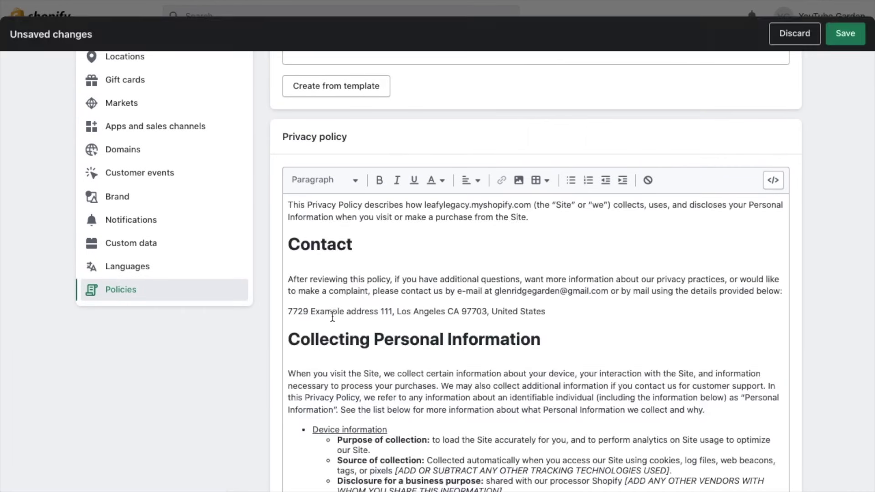
{"action": "scroll", "coordinate": [249, 379], "scroll_direction": "down", "scroll_amount": 3}
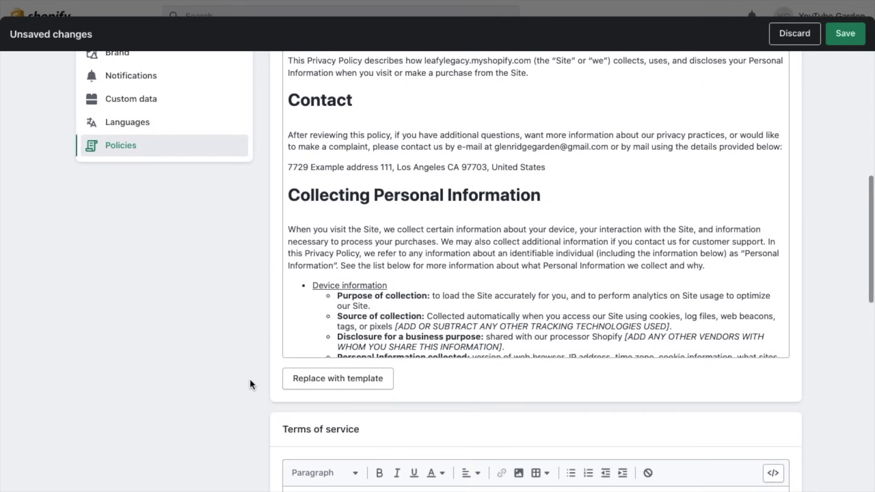
{"action": "scroll", "coordinate": [250, 379], "scroll_direction": "down", "scroll_amount": 4}
{"action": "scroll", "coordinate": [250, 379], "scroll_direction": "down", "scroll_amount": 3}
{"action": "left_click", "coordinate": [320, 320]}
Step: Save the updated store policies
{"action": "scroll", "coordinate": [250, 332], "scroll_direction": "down", "scroll_amount": 3}
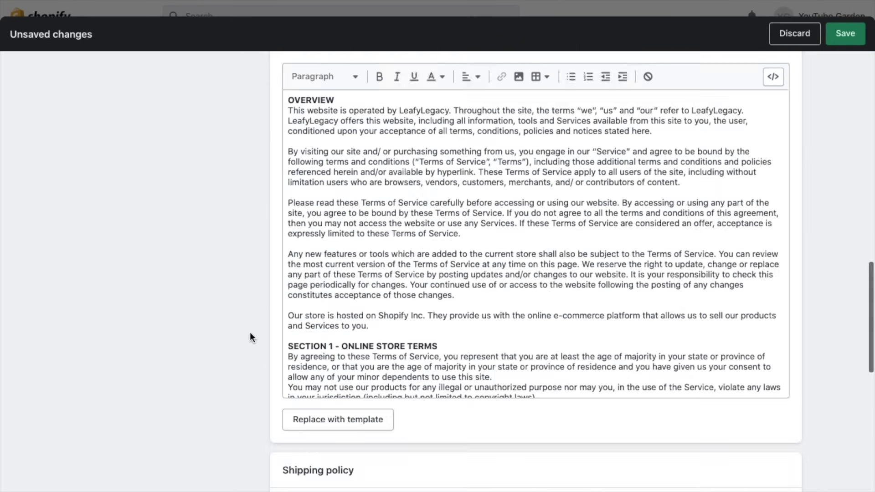
{"action": "scroll", "coordinate": [250, 332], "scroll_direction": "up", "scroll_amount": 3}
{"action": "scroll", "coordinate": [250, 332], "scroll_direction": "up", "scroll_amount": 9}
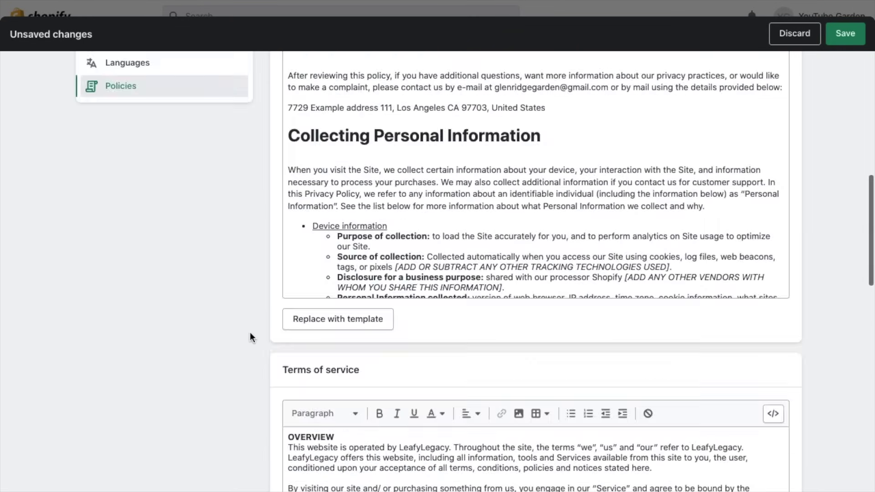
{"action": "scroll", "coordinate": [249, 370], "scroll_direction": "up", "scroll_amount": 2}
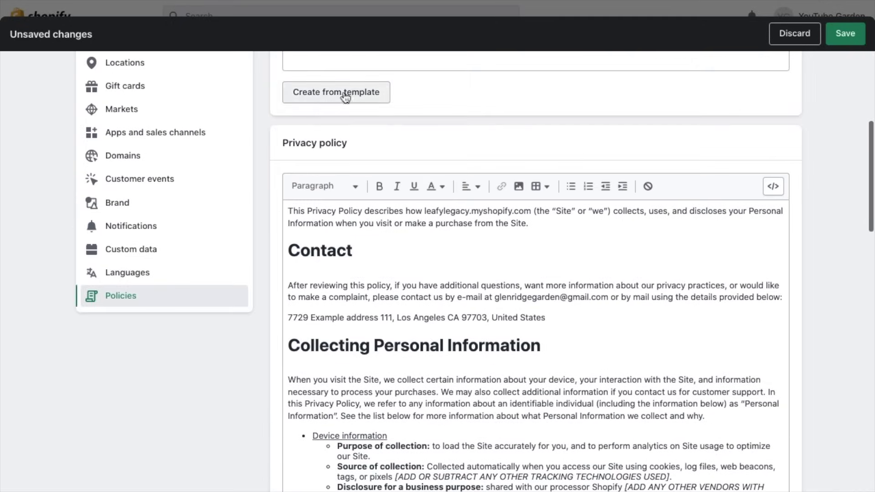
{"action": "scroll", "coordinate": [819, 245], "scroll_direction": "up", "scroll_amount": 5}
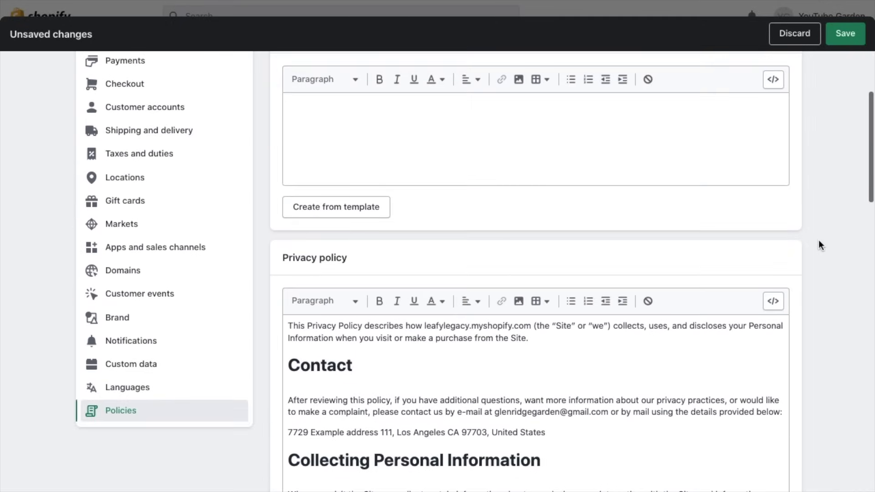
{"action": "scroll", "coordinate": [820, 245], "scroll_direction": "up", "scroll_amount": 2}
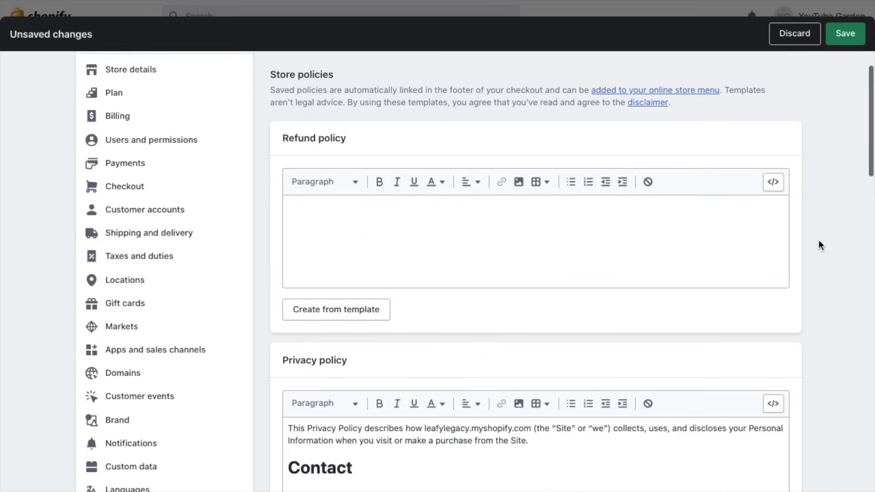
{"action": "left_click", "coordinate": [846, 33]}
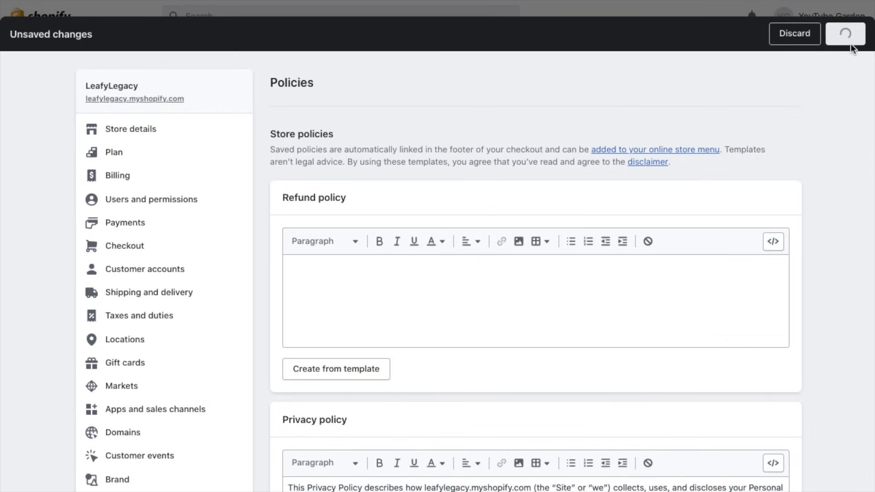
{"action": "scroll", "coordinate": [821, 297], "scroll_direction": "down", "scroll_amount": 3}
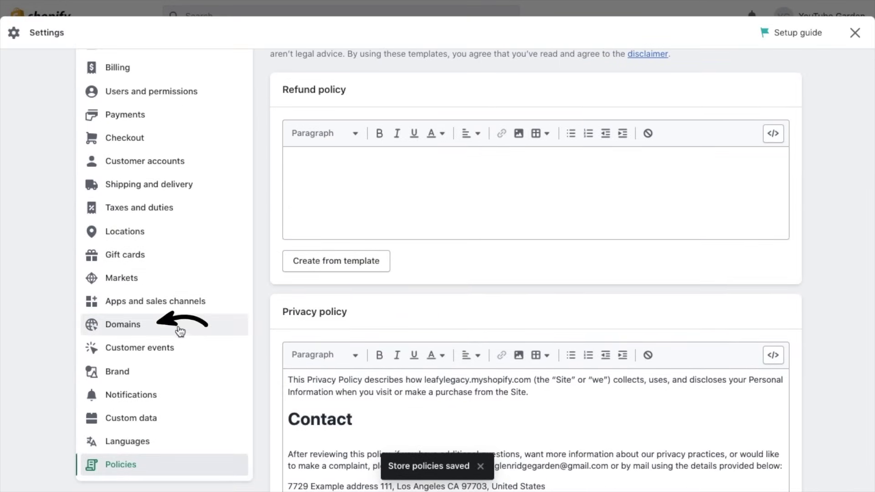
Step: Look up buying 'leafylegacy' as a new domain, then view the connect-existing-domain option
{"action": "left_click", "coordinate": [135, 332]}
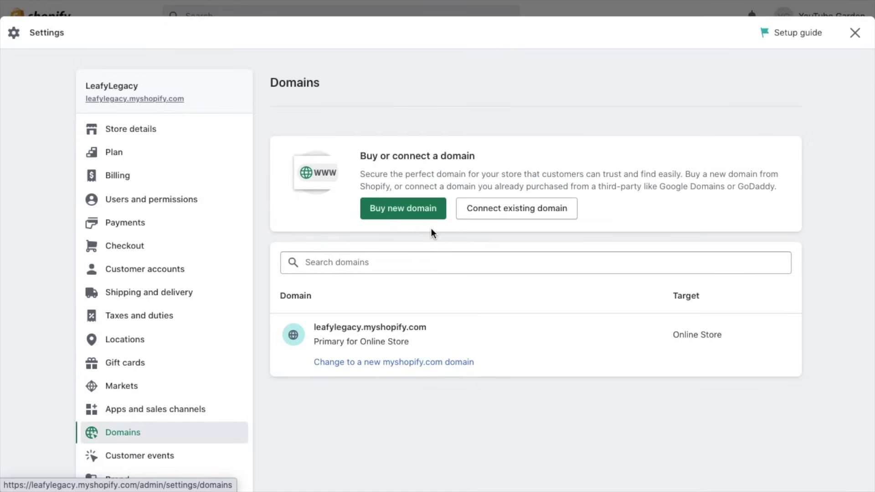
{"action": "left_click", "coordinate": [412, 209]}
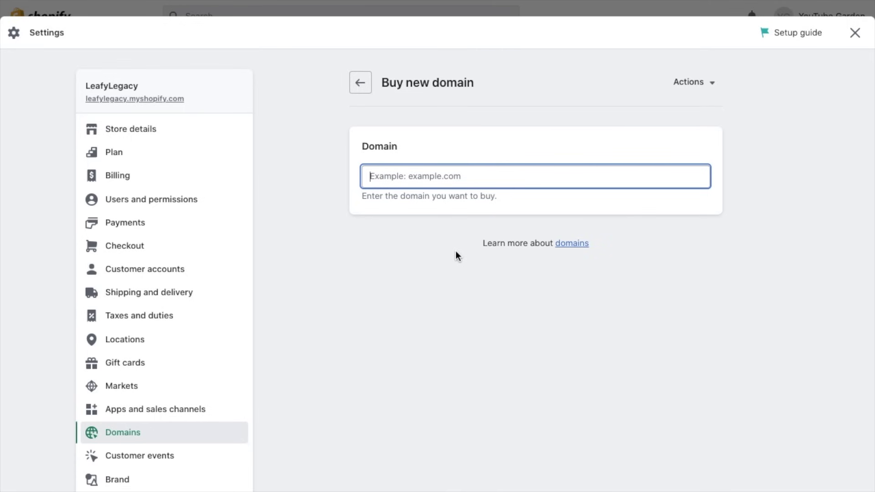
{"action": "type", "text": "leafylegacy"}
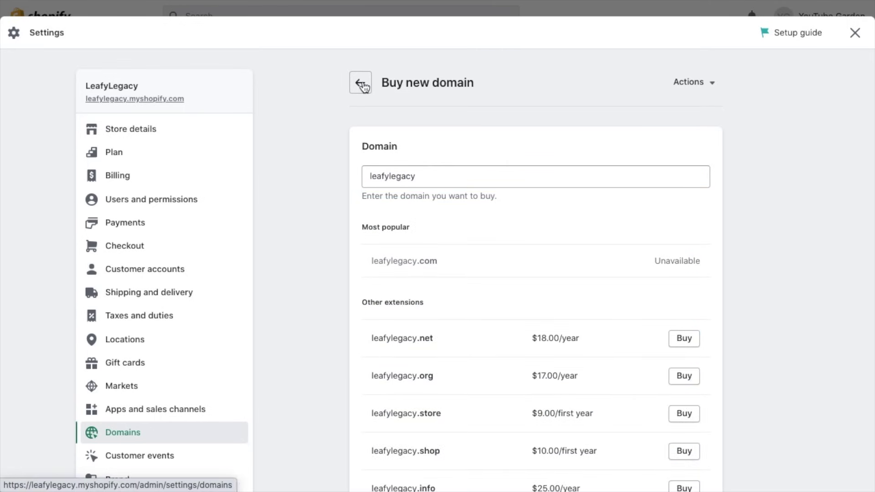
{"action": "left_click", "coordinate": [360, 82]}
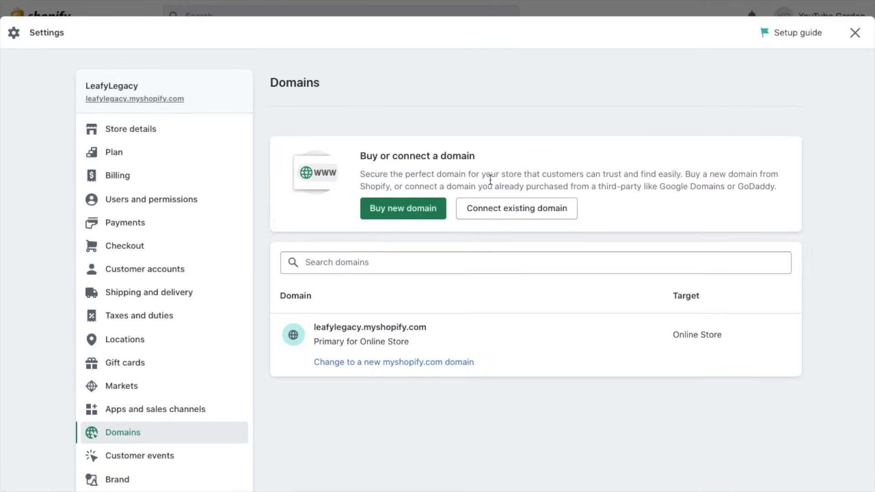
{"action": "left_click", "coordinate": [505, 210]}
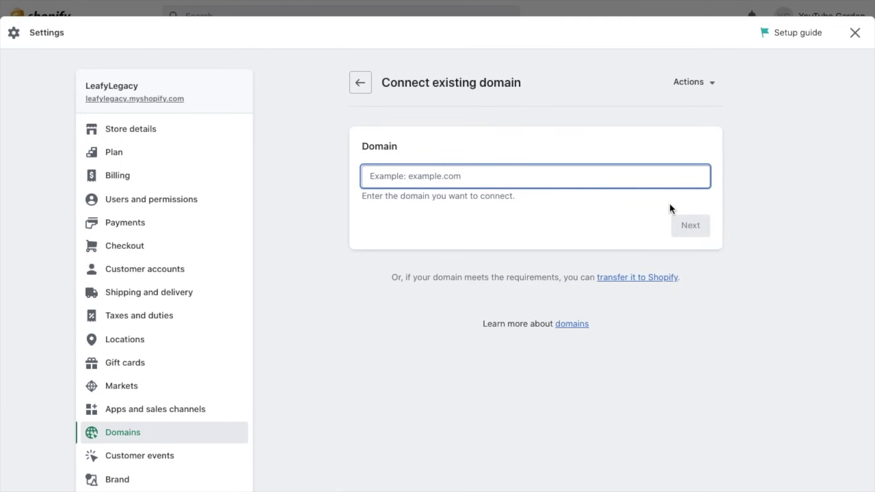
{"action": "left_click", "coordinate": [360, 86]}
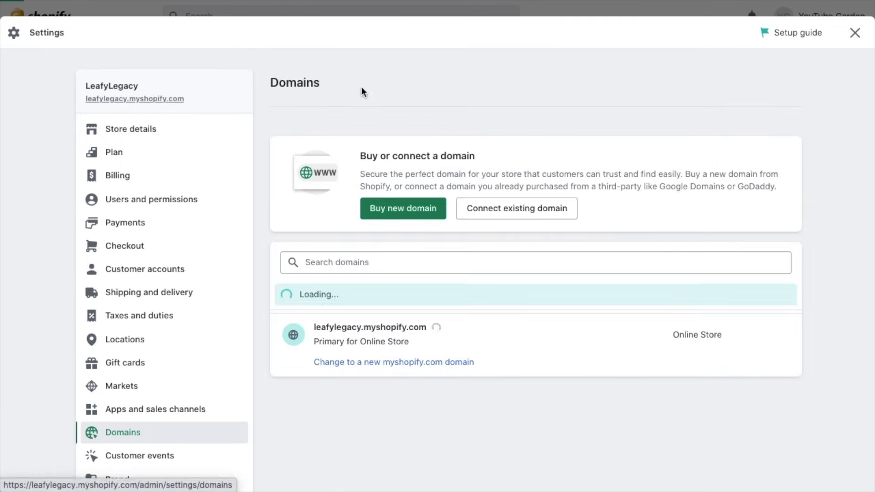
Step: Leave Settings and open the Men's Green Gardening Overall product page on the storefront
{"action": "left_click", "coordinate": [854, 33]}
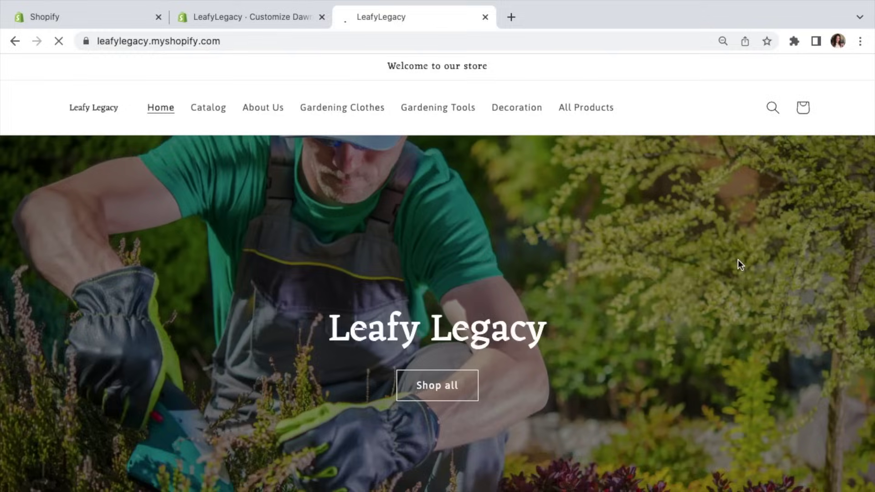
{"action": "scroll", "coordinate": [737, 258], "scroll_direction": "down", "scroll_amount": 9}
{"action": "scroll", "coordinate": [826, 378], "scroll_direction": "down", "scroll_amount": 15}
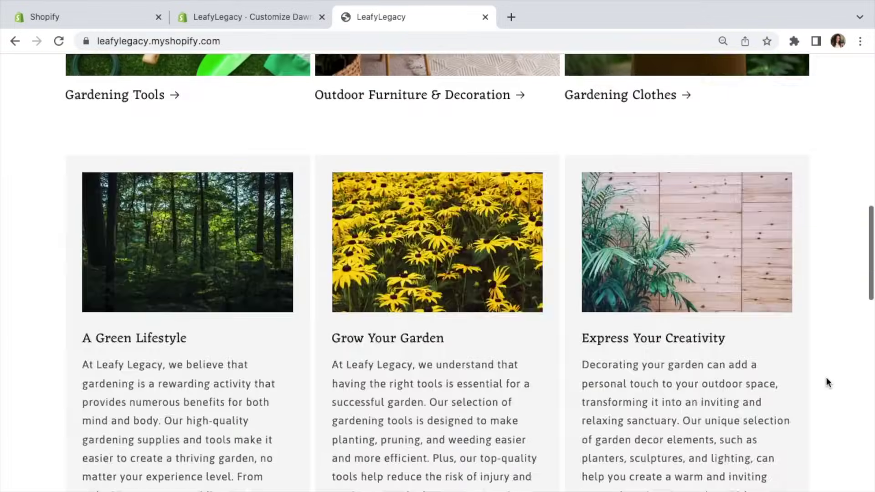
{"action": "scroll", "coordinate": [768, 335], "scroll_direction": "up", "scroll_amount": 3}
{"action": "scroll", "coordinate": [770, 338], "scroll_direction": "right", "scroll_amount": 5}
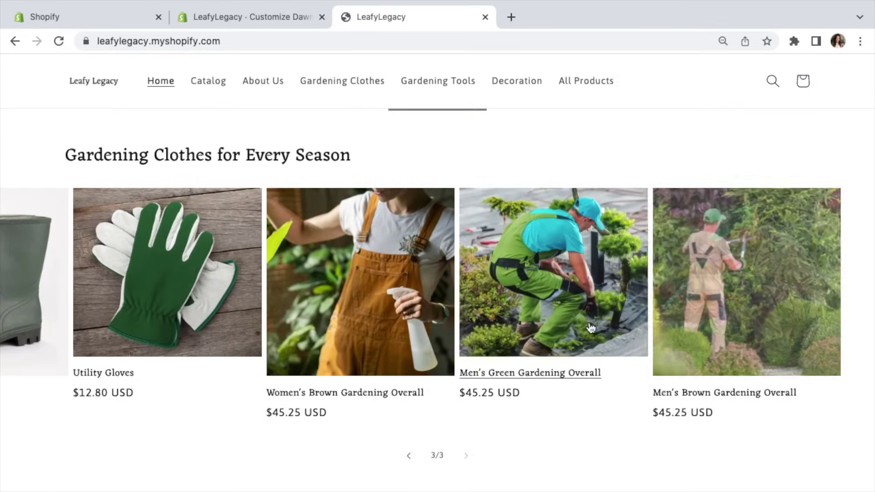
{"action": "left_click", "coordinate": [584, 322]}
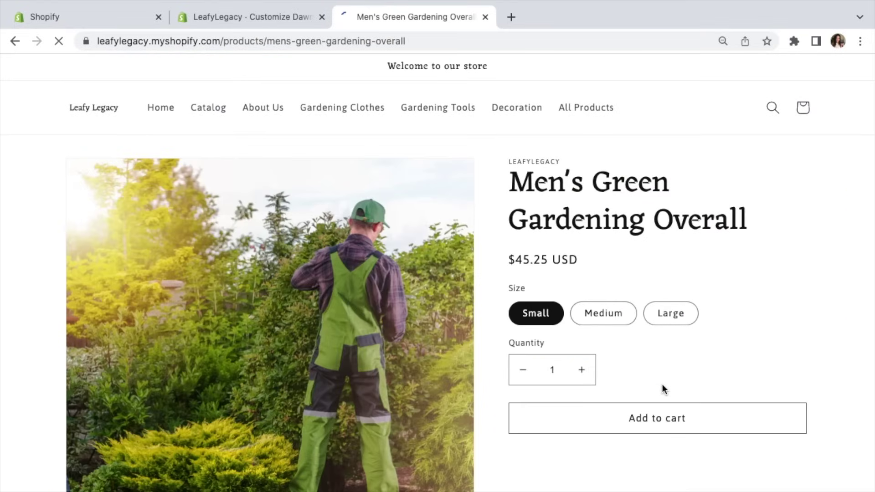
Step: Add the Small overall to the cart and go to checkout with a $45.25 total
{"action": "scroll", "coordinate": [662, 384], "scroll_direction": "down", "scroll_amount": 2}
{"action": "scroll", "coordinate": [453, 432], "scroll_direction": "down", "scroll_amount": 6}
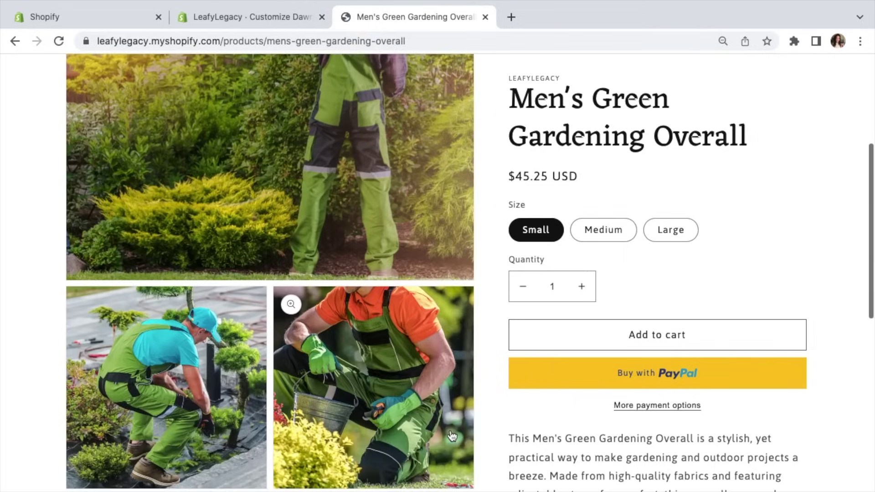
{"action": "scroll", "coordinate": [451, 430], "scroll_direction": "up", "scroll_amount": 4}
{"action": "left_click", "coordinate": [655, 347]}
{"action": "left_click", "coordinate": [715, 283]}
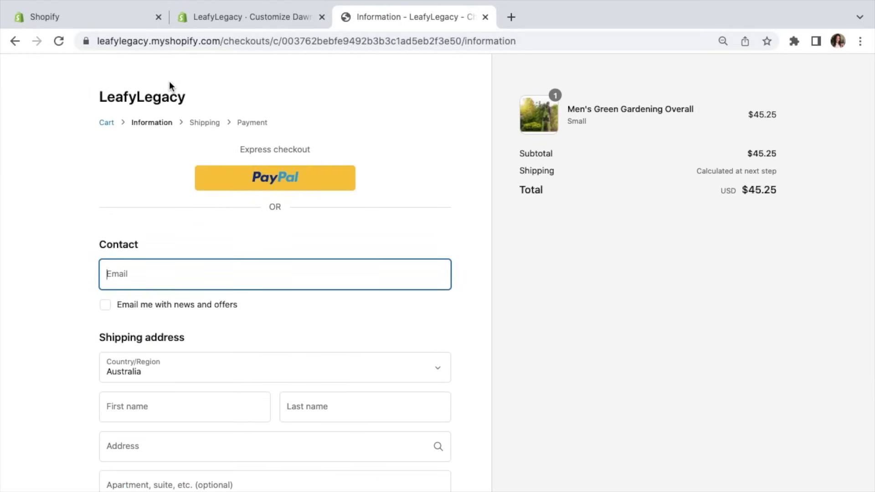
Step: Remove the online store's password protection from the Themes page
{"action": "left_click", "coordinate": [133, 26]}
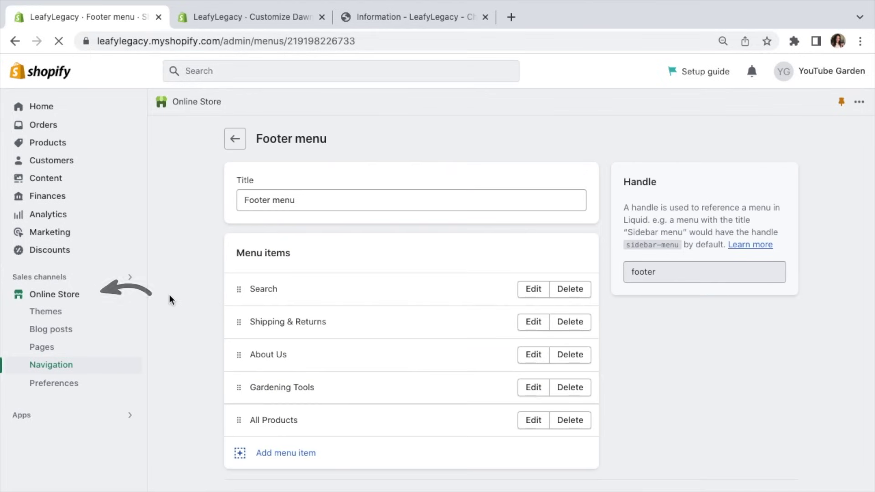
{"action": "left_click", "coordinate": [85, 292]}
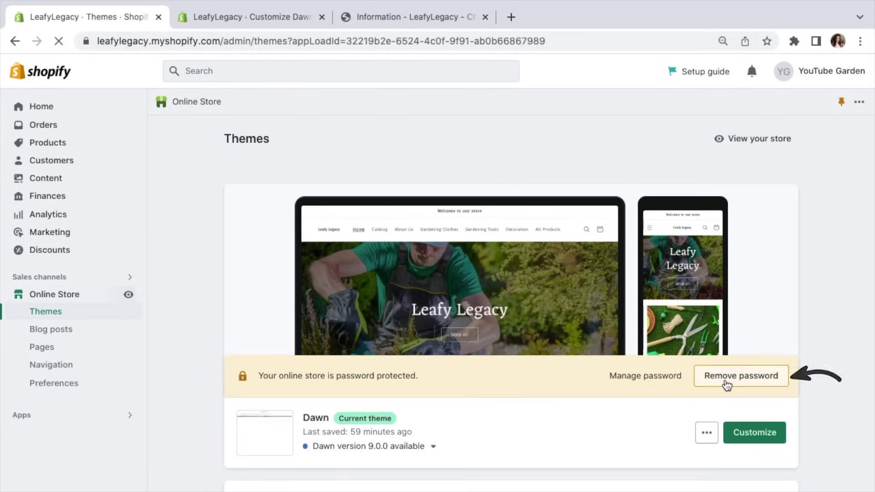
{"action": "left_click", "coordinate": [726, 384]}
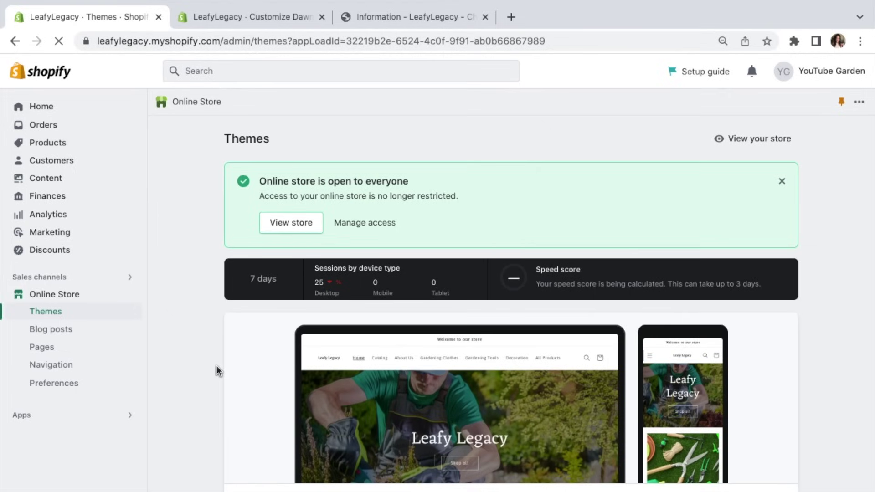
Step: Save homepage title 'Leafy Legacy - Gardening Store' with meta description 'Shop gardening tools and more!'
{"action": "left_click", "coordinate": [69, 386]}
{"action": "left_click", "coordinate": [494, 203]}
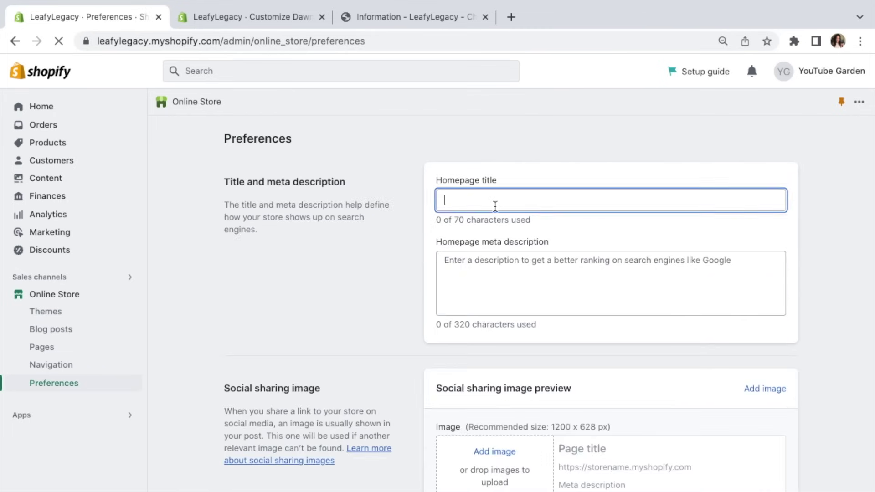
{"action": "type", "text": "Leafy Le"}
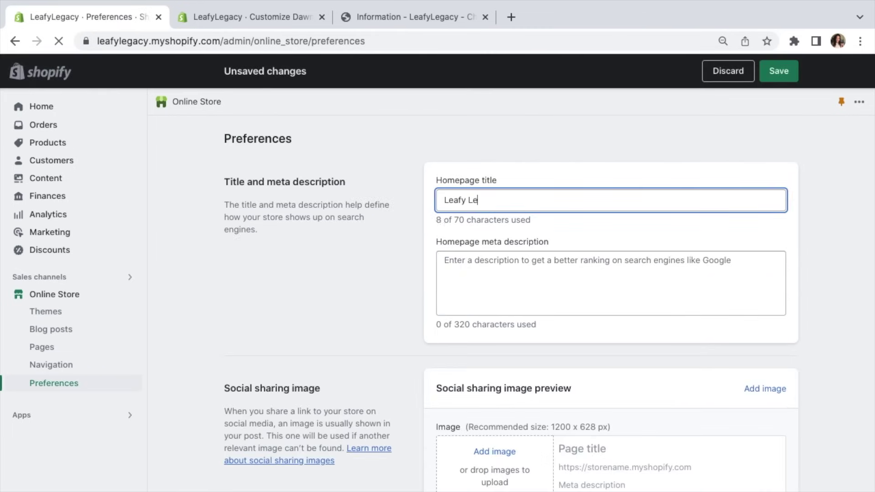
{"action": "type", "text": "gacy - Gardening Store"}
{"action": "key", "text": "Tab"}
{"action": "type", "text": "Shop gardening tools "}
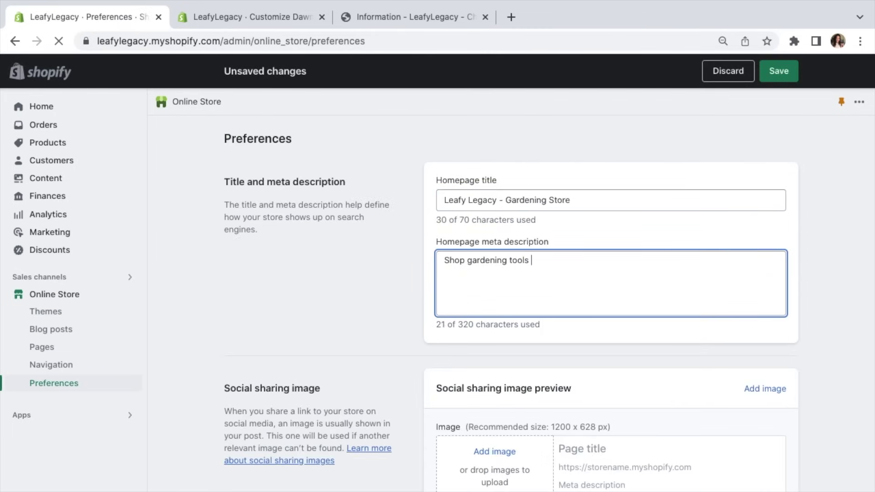
{"action": "type", "text": "and more!"}
{"action": "left_click", "coordinate": [619, 332]}
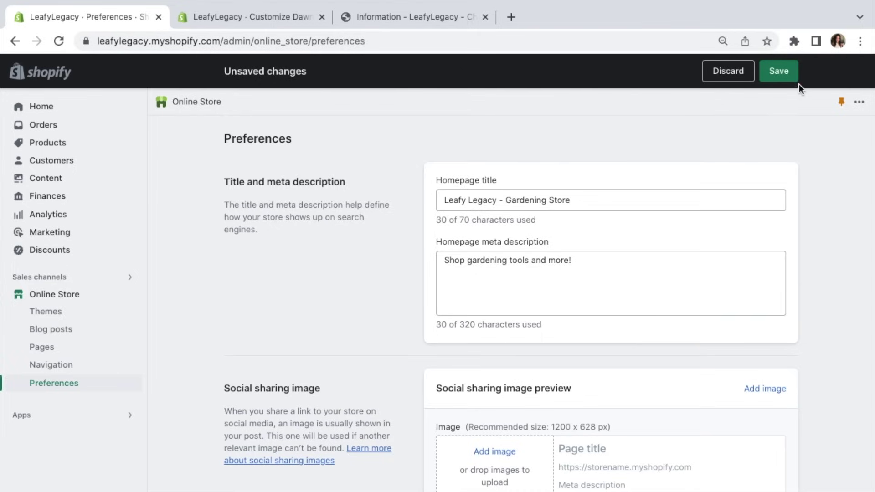
{"action": "left_click", "coordinate": [778, 73]}
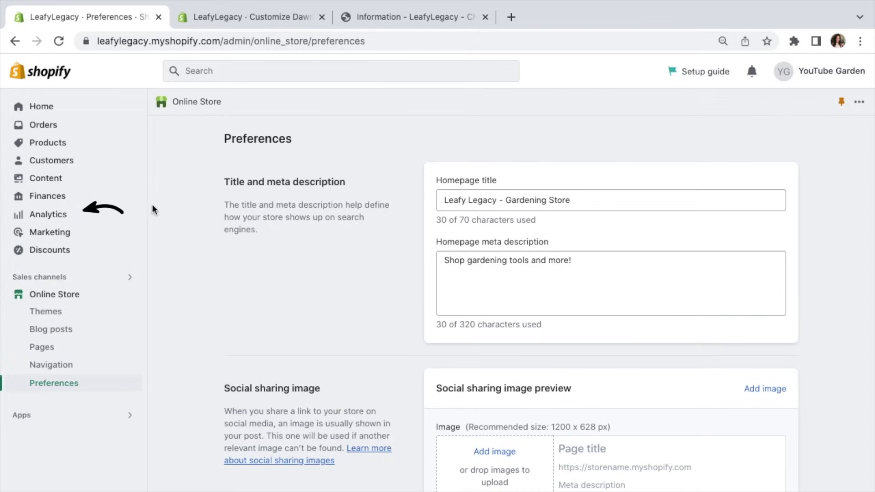
{"action": "left_click", "coordinate": [94, 218]}
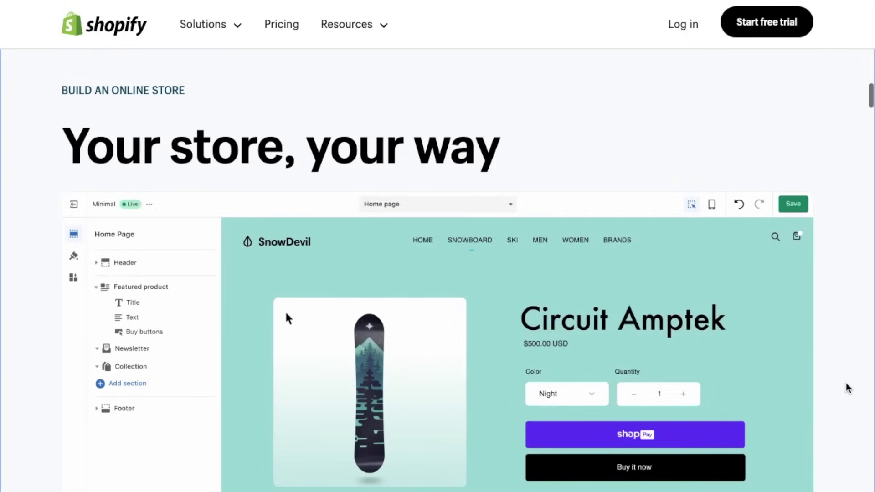
Step: Scroll down through the store's Analytics dashboard
{"action": "scroll", "coordinate": [846, 387], "scroll_direction": "down", "scroll_amount": 2}
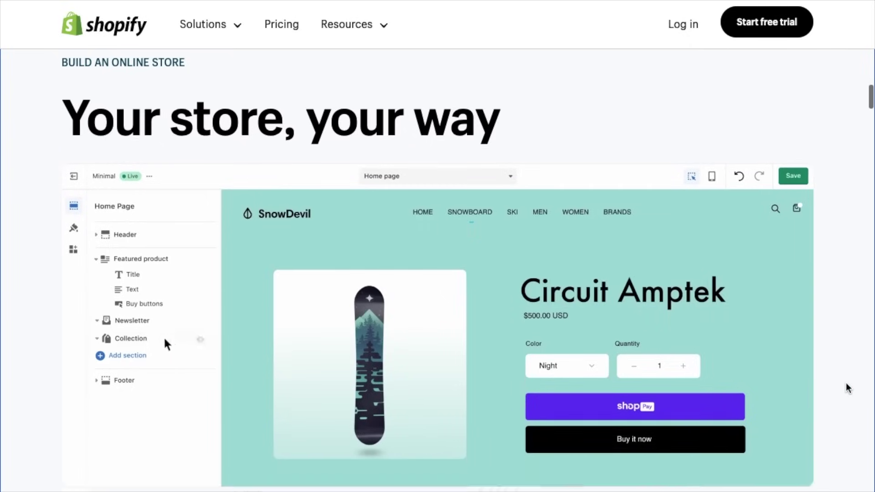